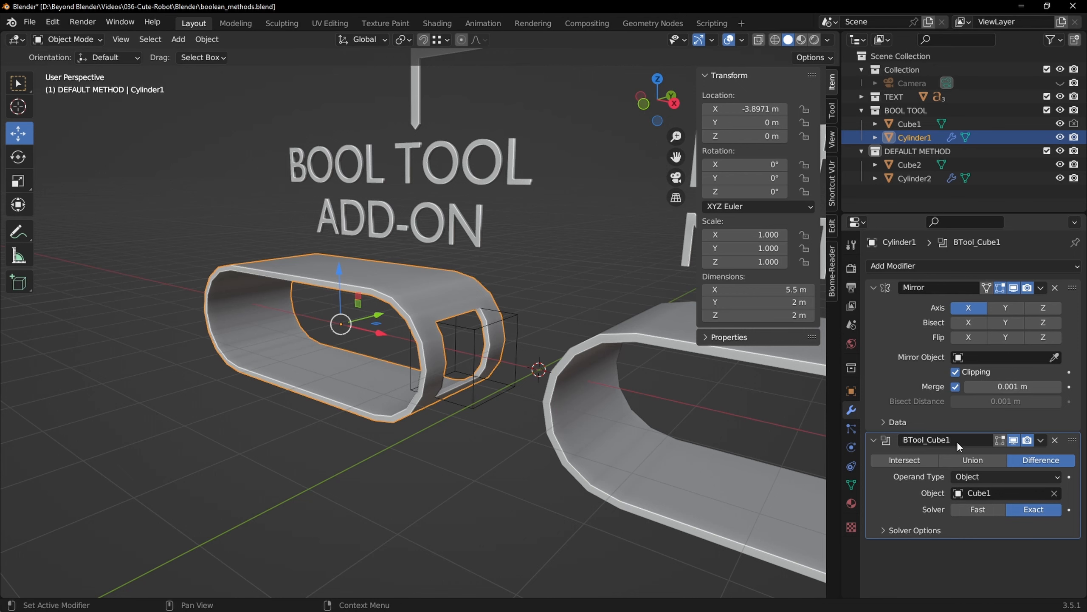
# Step: Add a Boolean modifier to Cylinder2, the rounded ring under the DEFAULT METHOD text
pyautogui.scroll(-3, 581, 392)
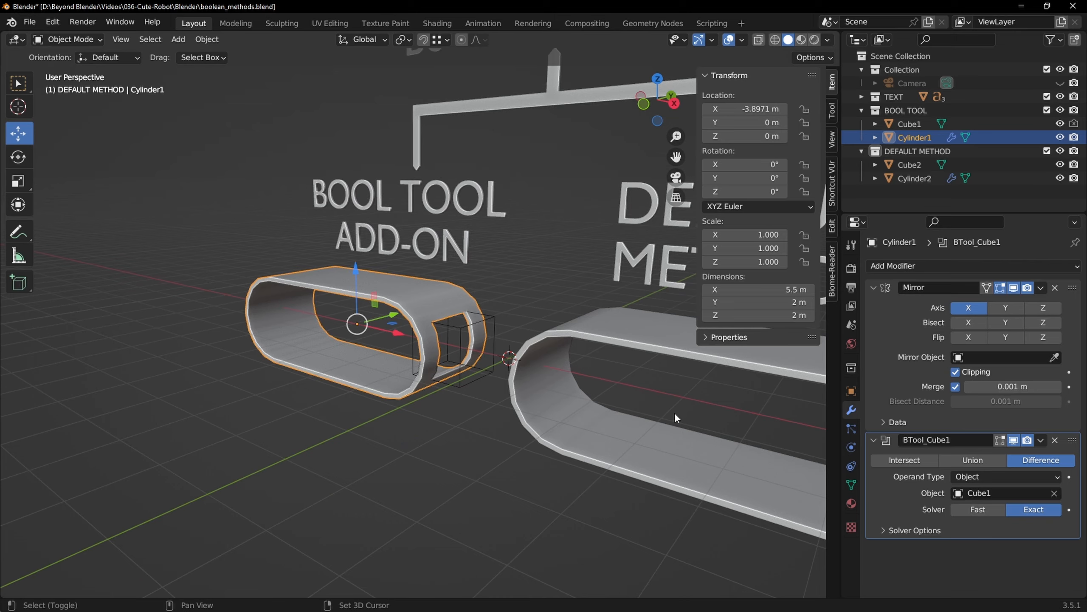
pyautogui.keyDown('shift'); pyautogui.moveTo(675, 412); pyautogui.dragTo(398, 345, button='middle'); pyautogui.keyUp('shift')
pyautogui.moveTo(588, 343); pyautogui.dragTo(607, 351, button='middle')
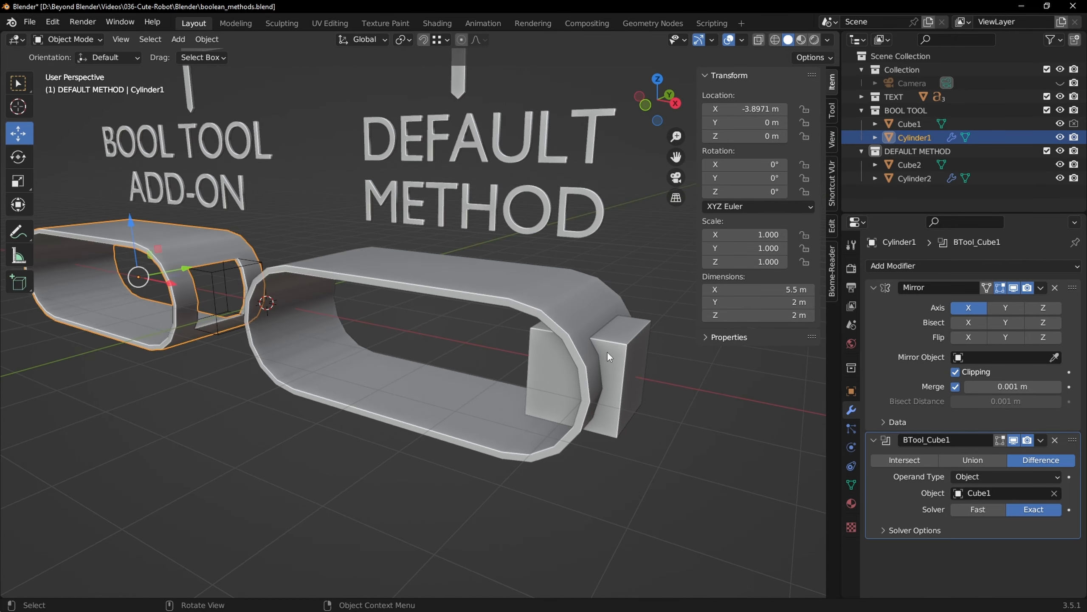
pyautogui.click(552, 297)
pyautogui.click(632, 355)
pyautogui.moveTo(741, 418); pyautogui.dragTo(485, 292, button='middle')
pyautogui.click(481, 290)
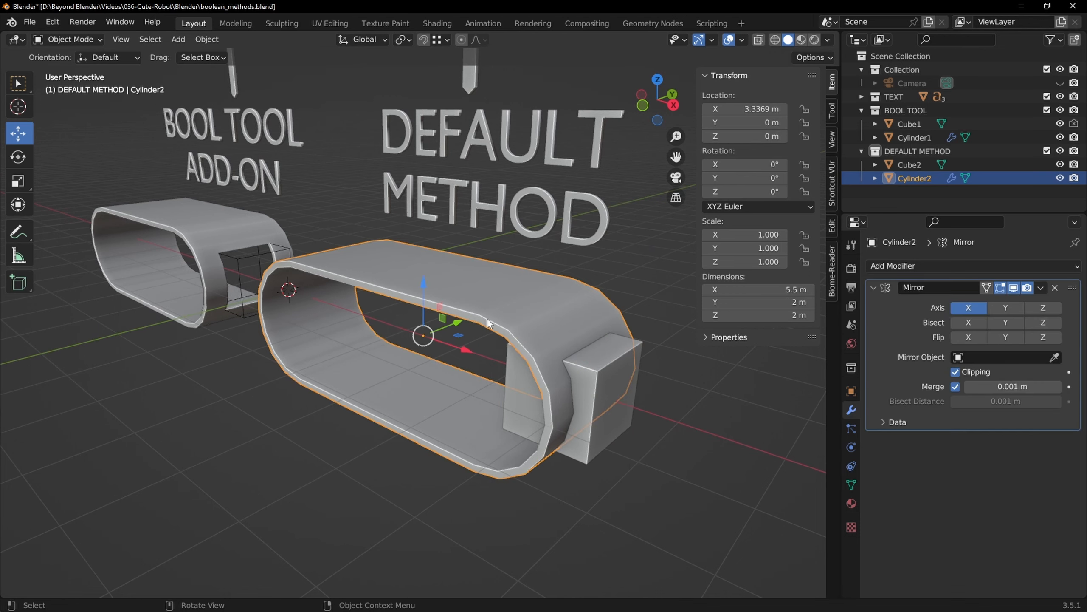
pyautogui.click(905, 263)
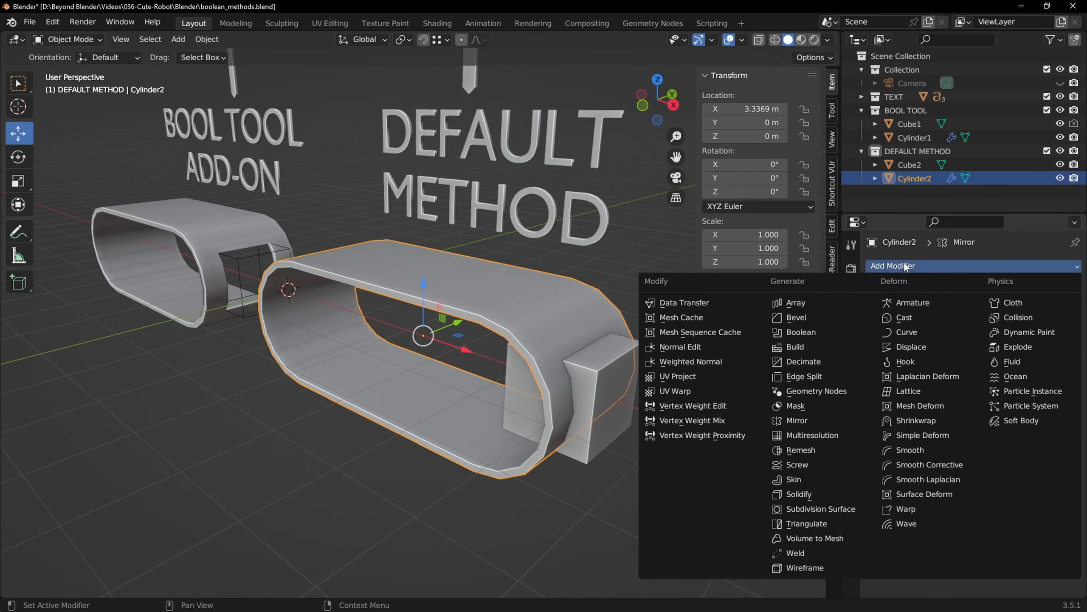
pyautogui.click(808, 331)
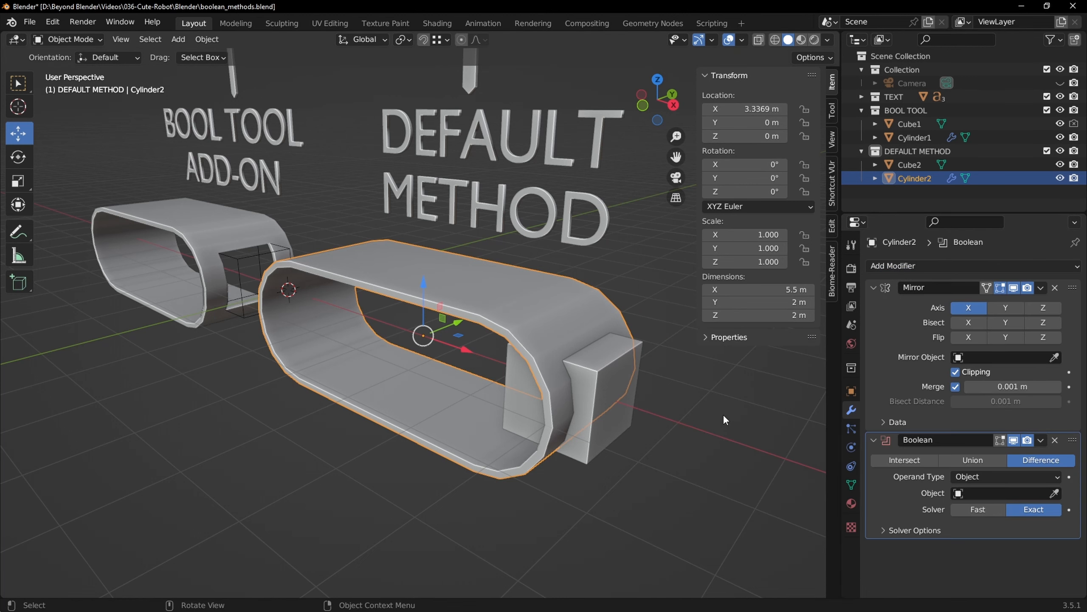
# Step: Pick Cube2 in the viewport as the Boolean modifier's Difference object
pyautogui.click(1054, 493)
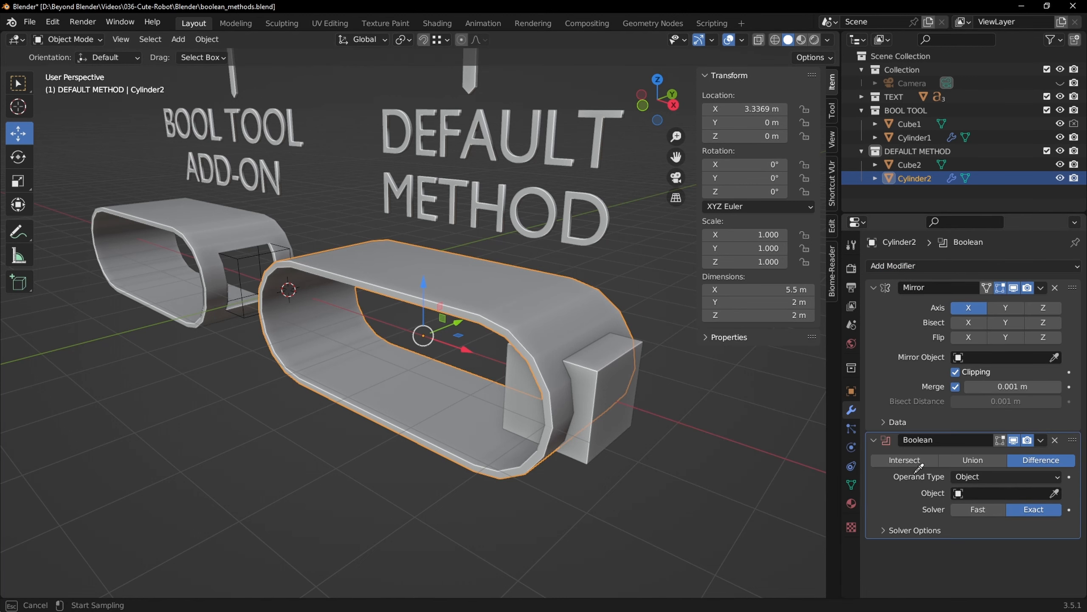
pyautogui.click(608, 422)
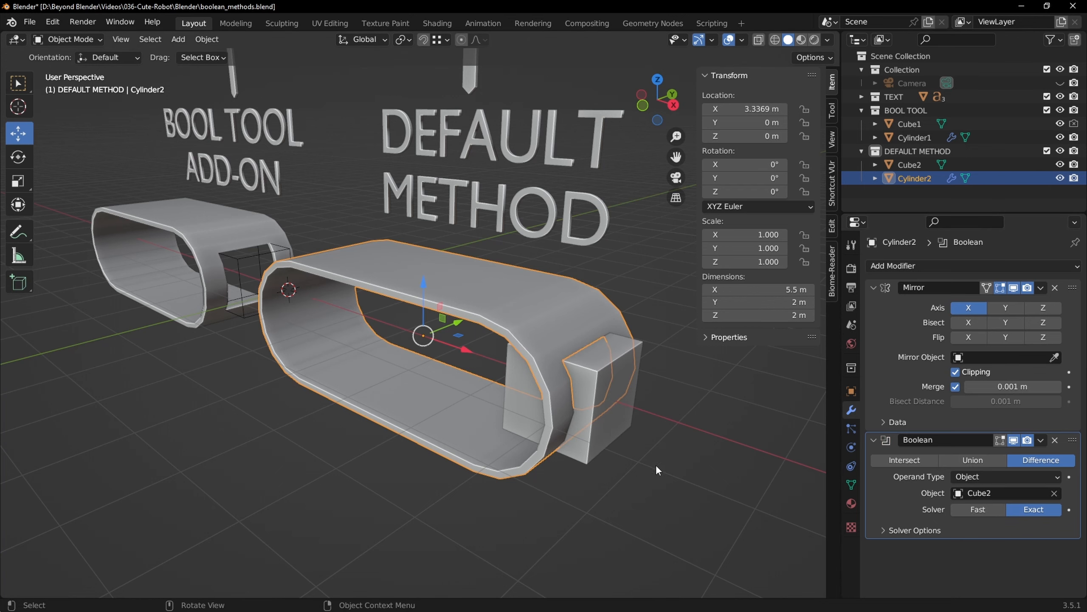
pyautogui.moveTo(556, 361); pyautogui.dragTo(622, 342, button='middle')
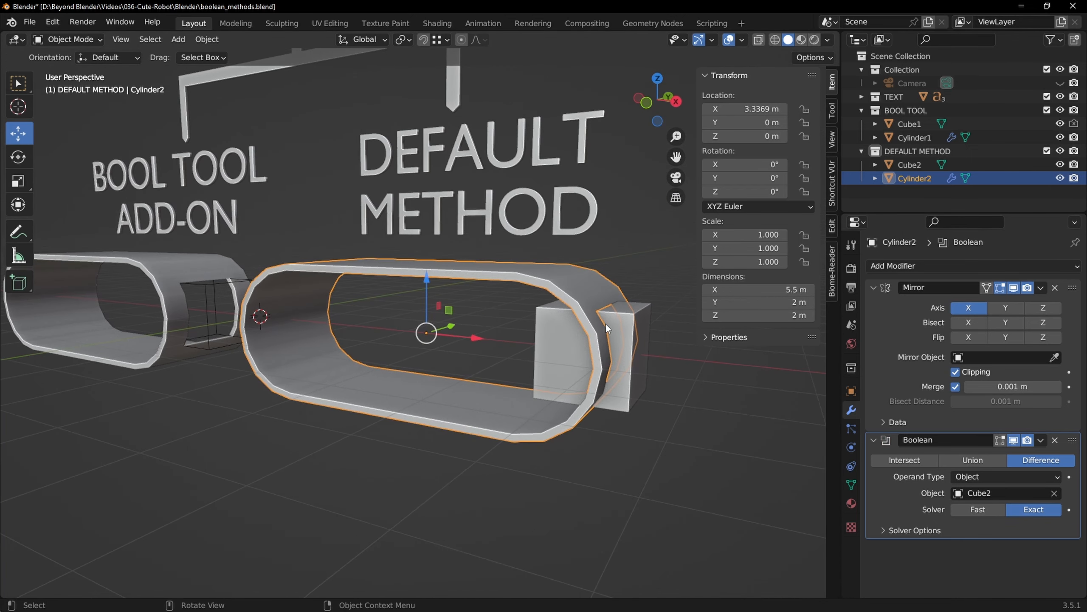
# Step: Hide Cube2 in the viewport and disable it in renders
pyautogui.click(689, 454)
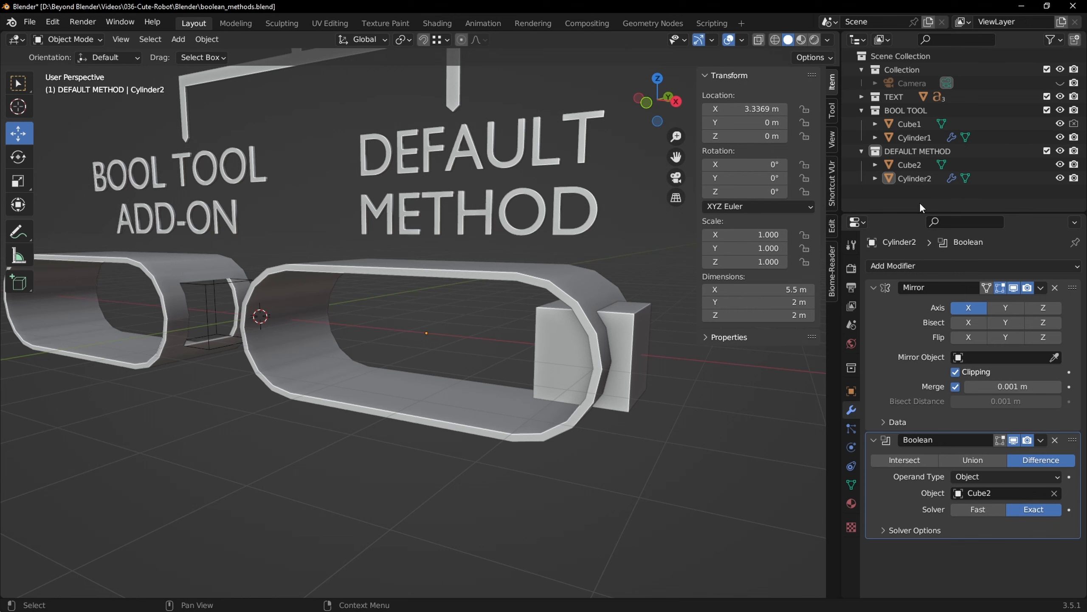
pyautogui.click(643, 321)
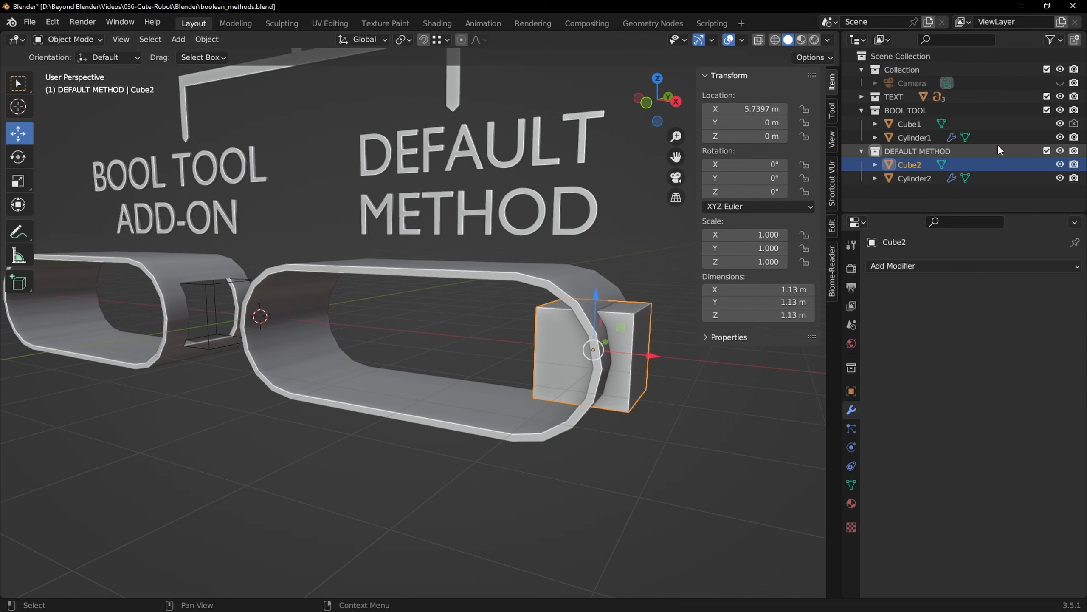
pyautogui.click(1060, 165)
pyautogui.click(1074, 165)
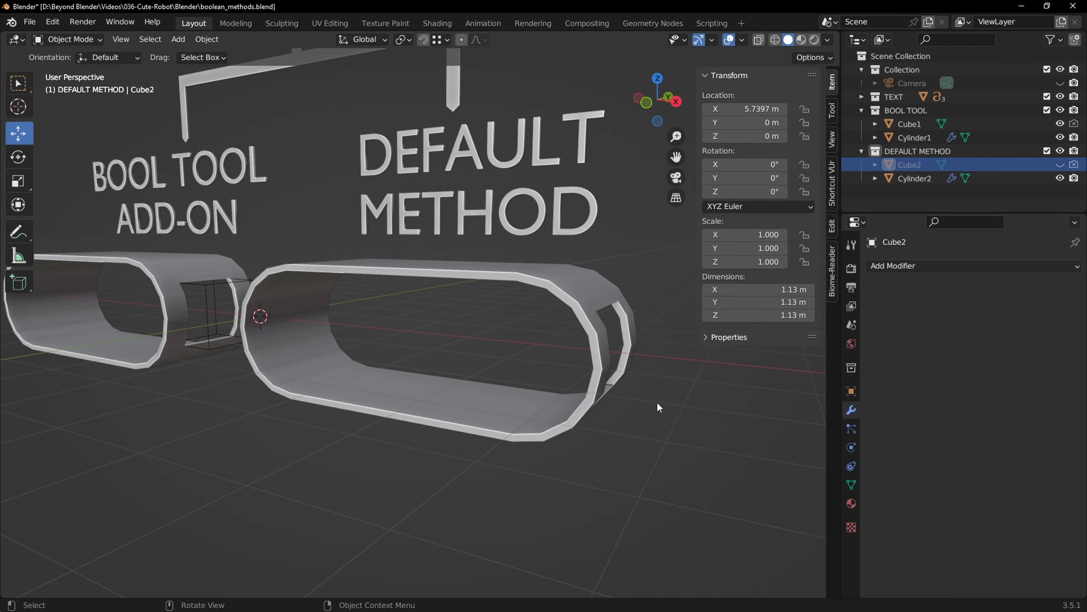
# Step: Compare the cutouts and modifiers of the Bool Tool cylinder and the Default Method cylinder
pyautogui.moveTo(658, 407); pyautogui.dragTo(338, 303, button='middle')
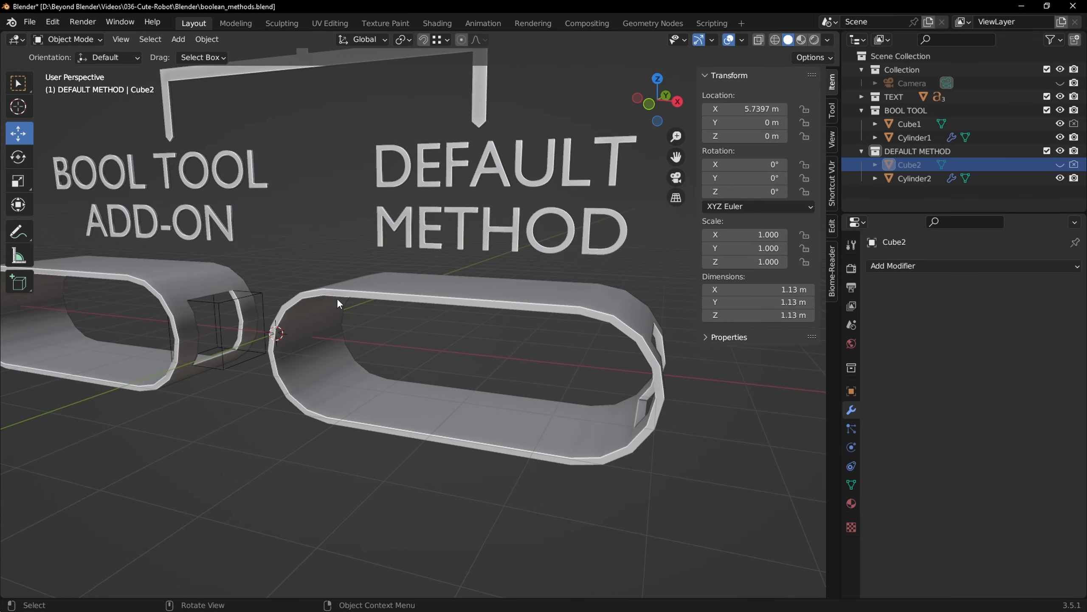
pyautogui.click(198, 278)
pyautogui.click(496, 294)
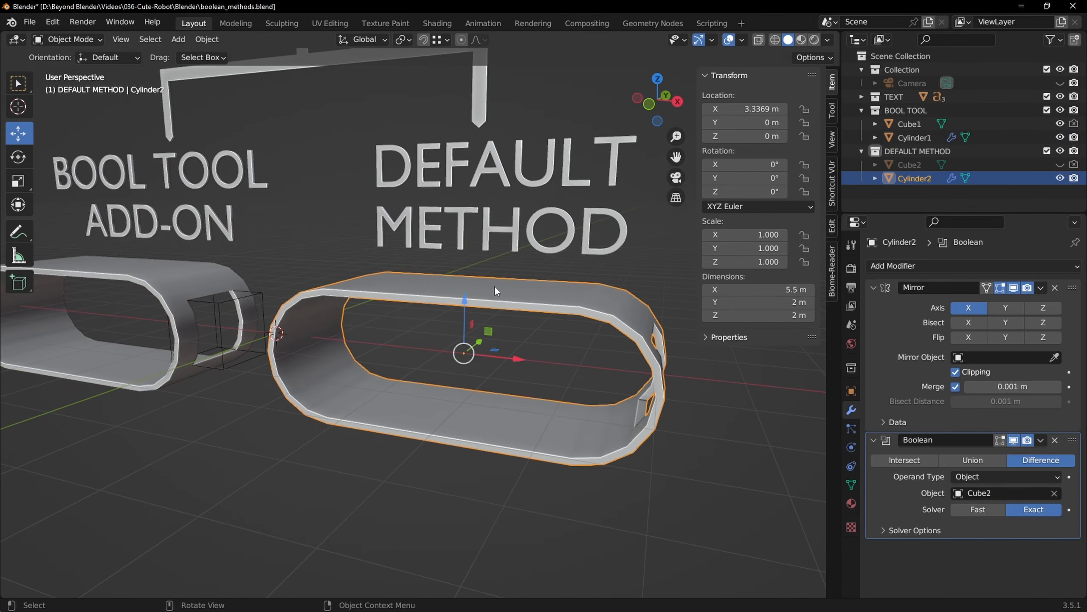
pyautogui.click(199, 266)
pyautogui.click(535, 295)
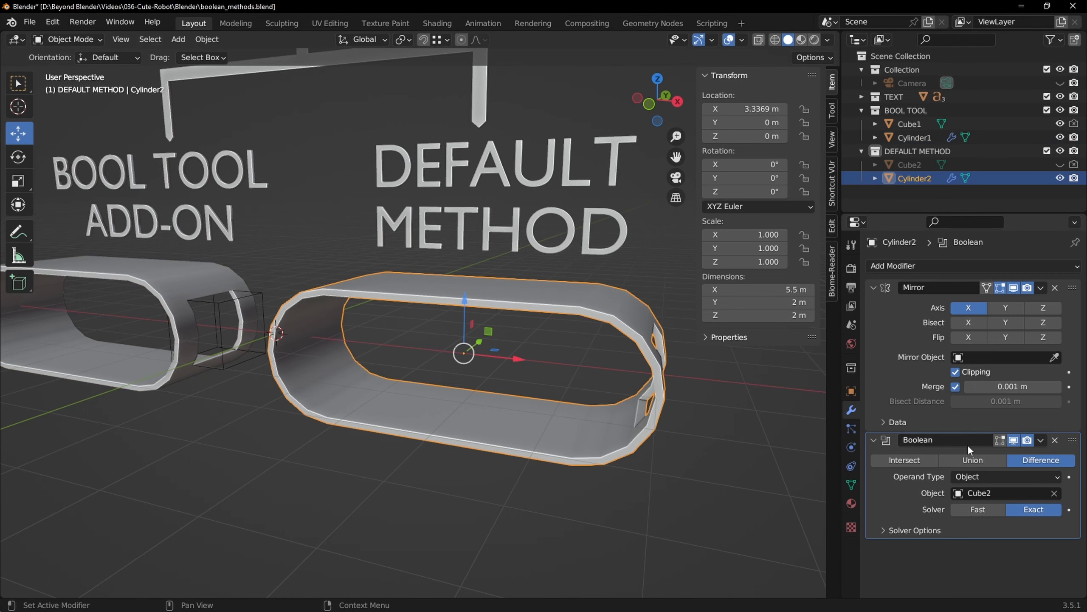
pyautogui.scroll(-6, 509, 289)
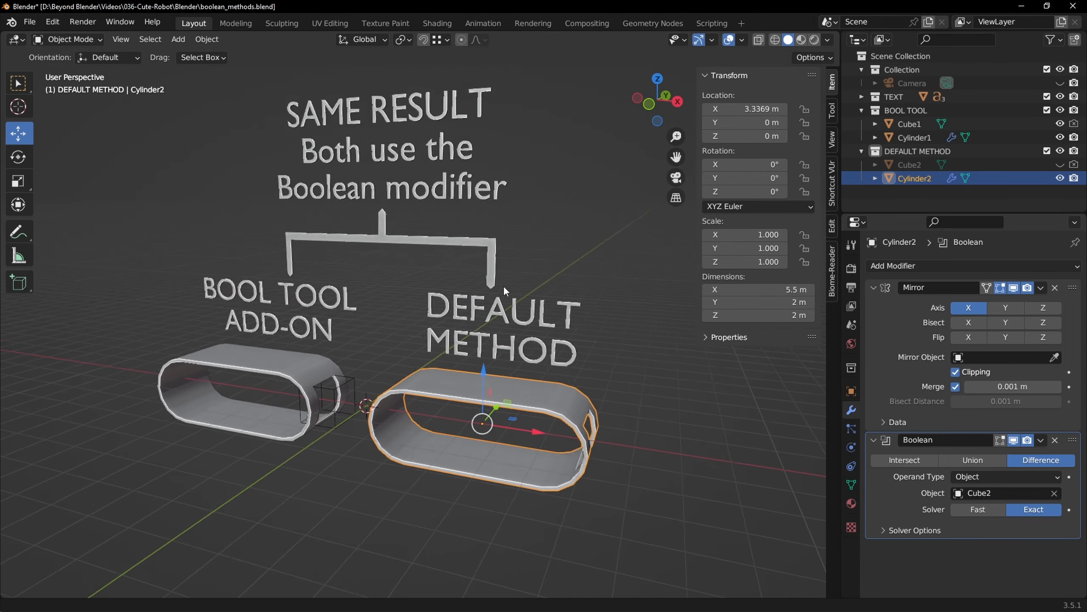
pyautogui.moveTo(508, 335)
pyautogui.mouseDown(button='middle')
pyautogui.moveTo(513, 306)
pyautogui.moveTo(557, 290)
pyautogui.moveTo(512, 321)
pyautogui.mouseUp(button='middle')
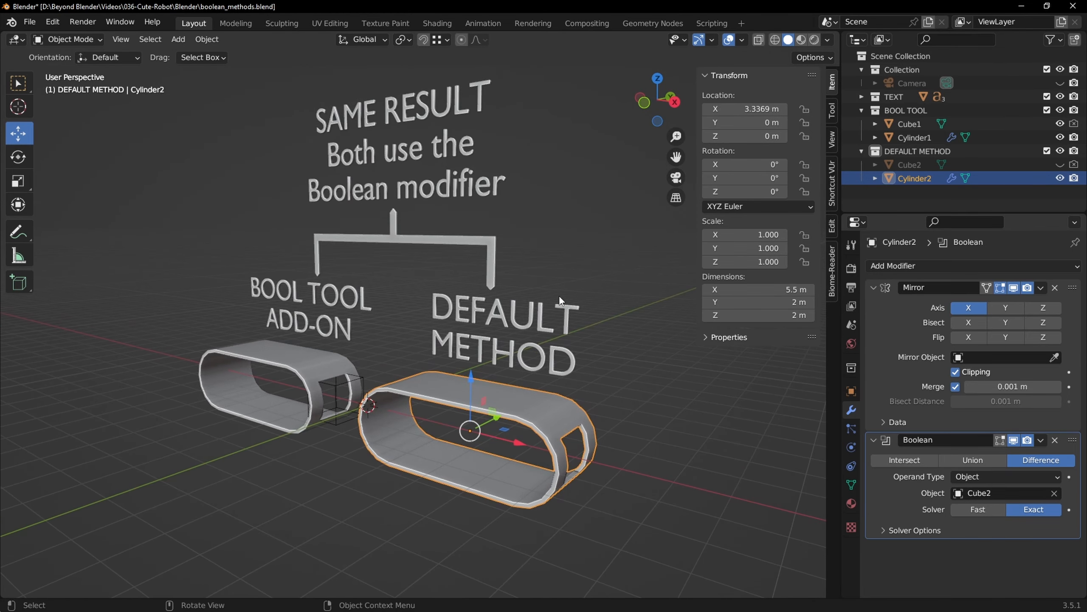
pyautogui.keyDown('shift'); pyautogui.moveTo(595, 319); pyautogui.dragTo(592, 279, button='middle'); pyautogui.keyUp('shift')
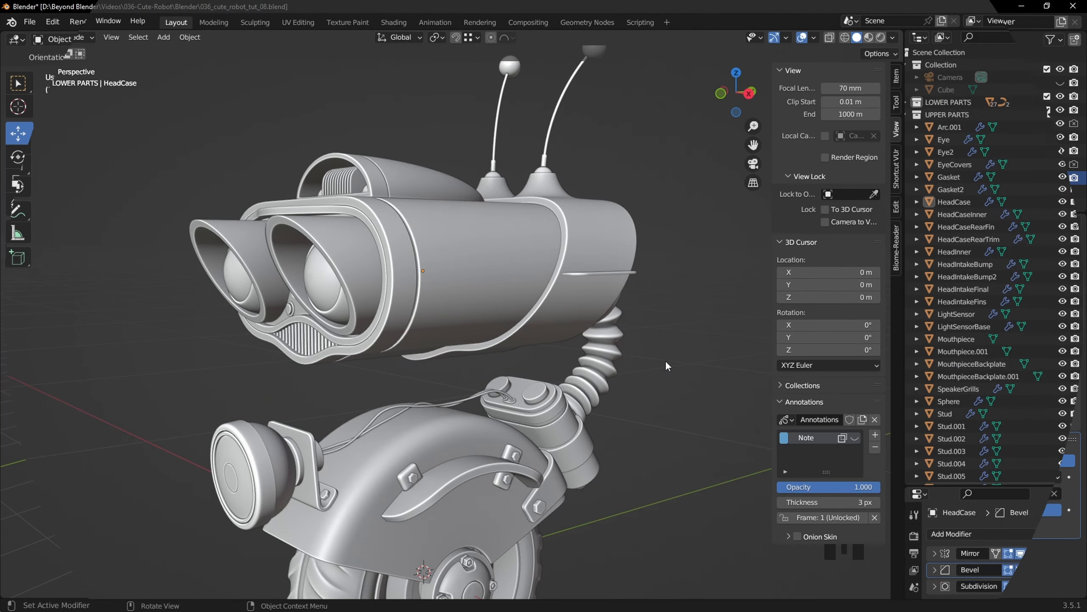
# Step: Show the Note annotation, examine the planned vents on the side of the robot's head, and hide it again
pyautogui.moveTo(642, 325); pyautogui.dragTo(645, 338, button='middle')
pyautogui.click(526, 284)
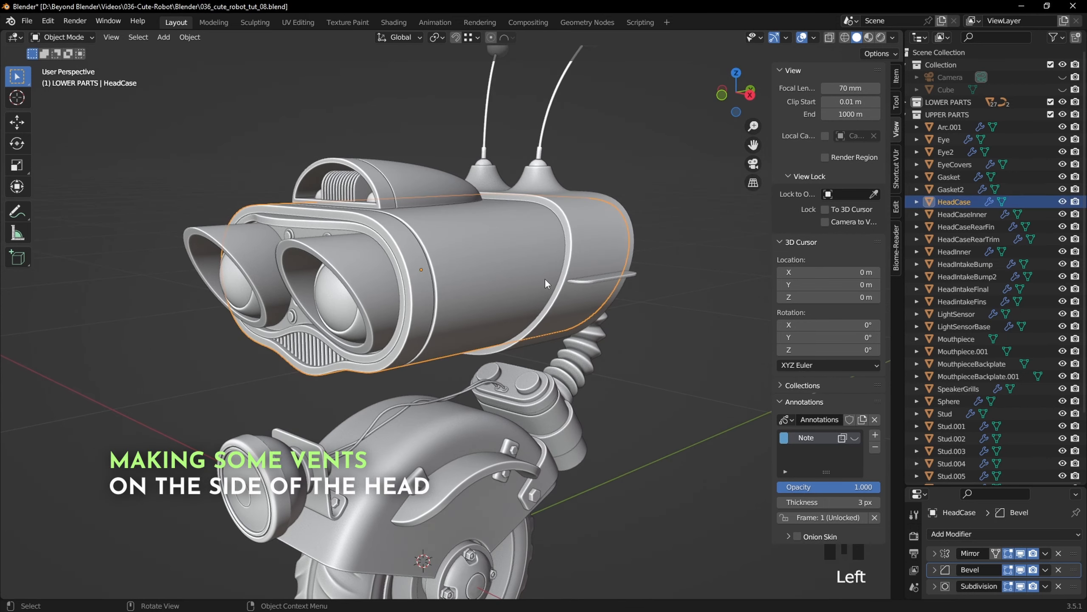
pyautogui.moveTo(545, 279); pyautogui.dragTo(595, 298, button='middle')
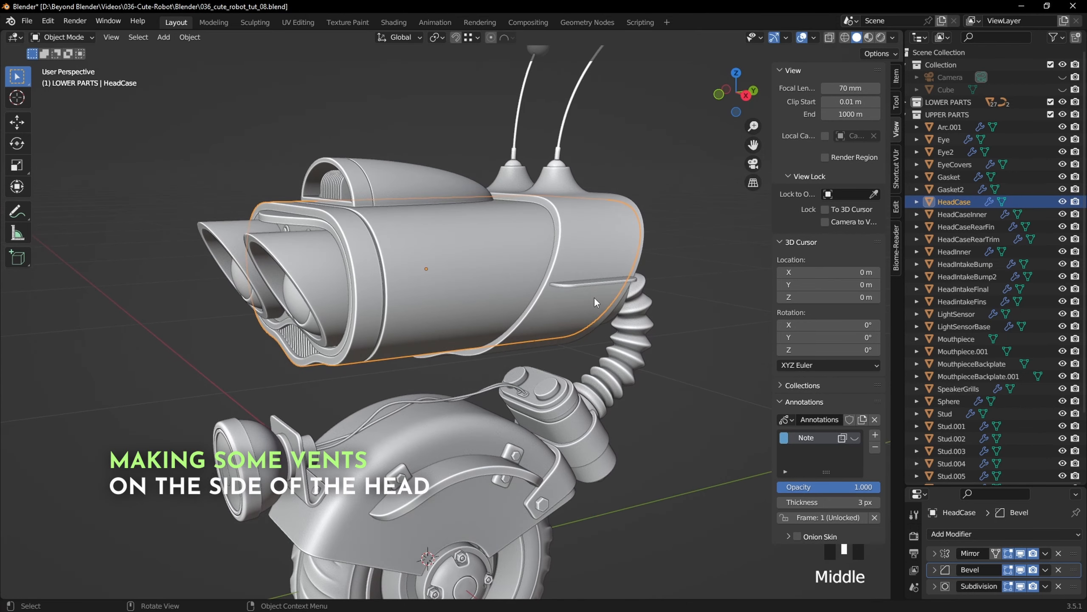
pyautogui.click(854, 438)
pyautogui.click(684, 390)
pyautogui.moveTo(684, 390); pyautogui.dragTo(577, 334, button='middle')
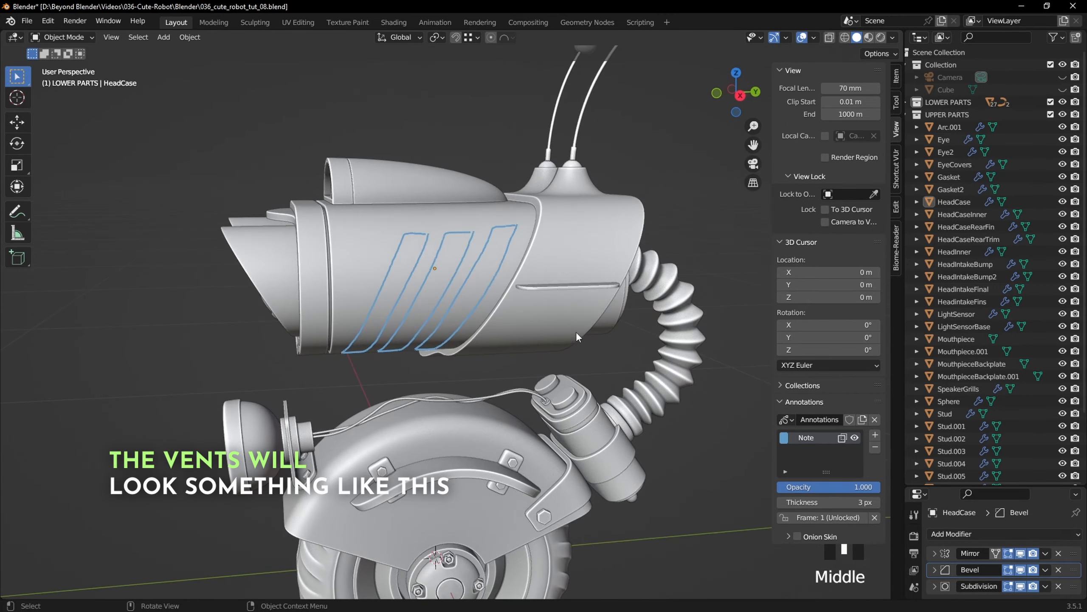
pyautogui.moveTo(489, 306); pyautogui.dragTo(542, 297, button='middle')
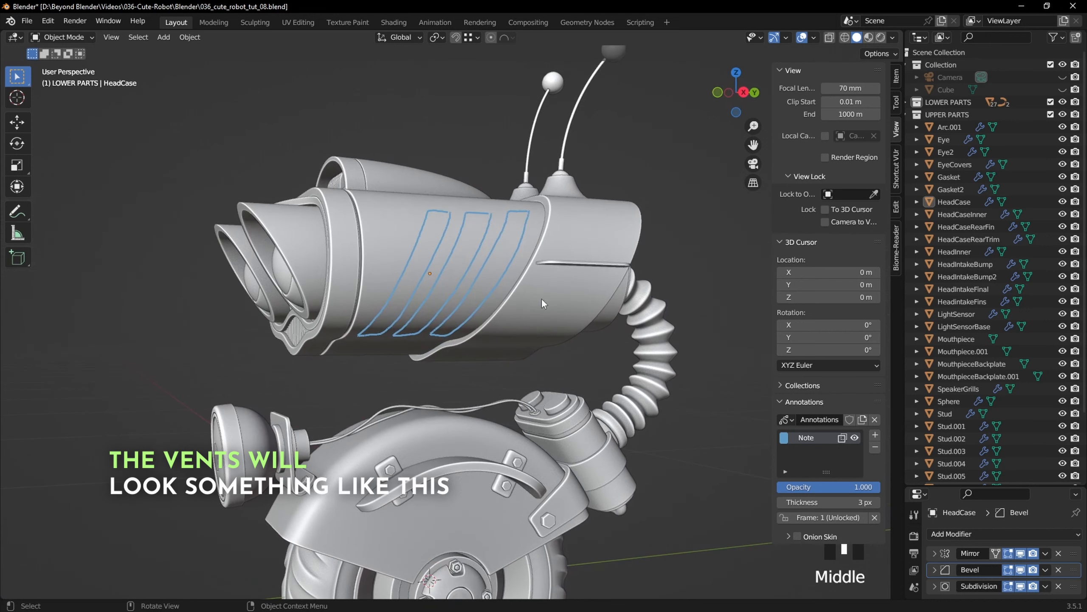
pyautogui.click(855, 438)
pyautogui.moveTo(613, 354); pyautogui.dragTo(569, 208, button='middle')
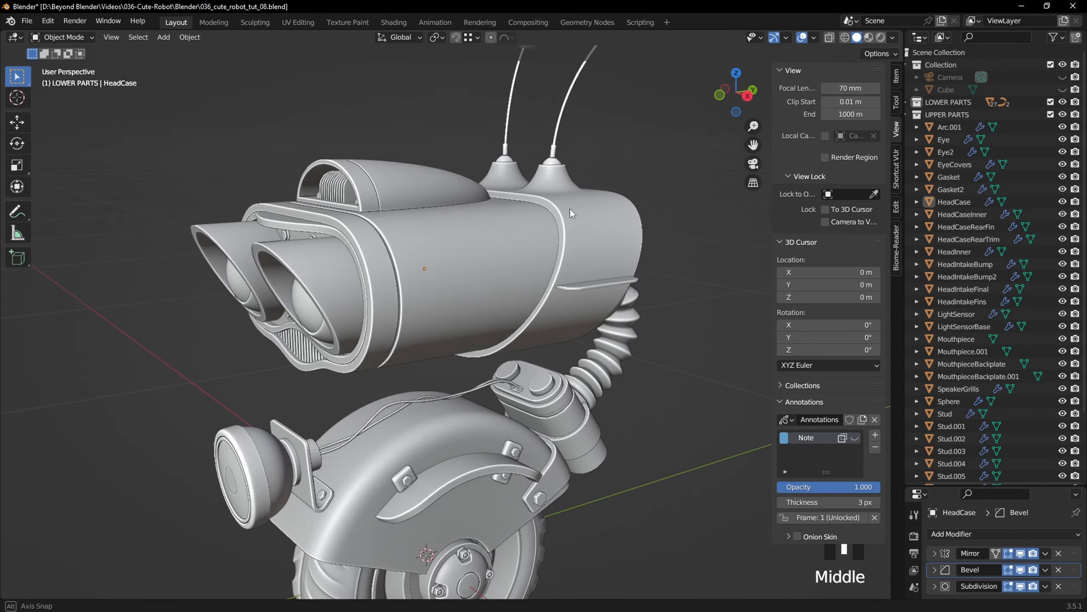
# Step: Duplicate the HeadCase object in place
pyautogui.click(896, 77)
pyautogui.scroll(-2, 626, 274)
pyautogui.click(498, 303)
pyautogui.moveTo(499, 303); pyautogui.dragTo(562, 305, button='middle')
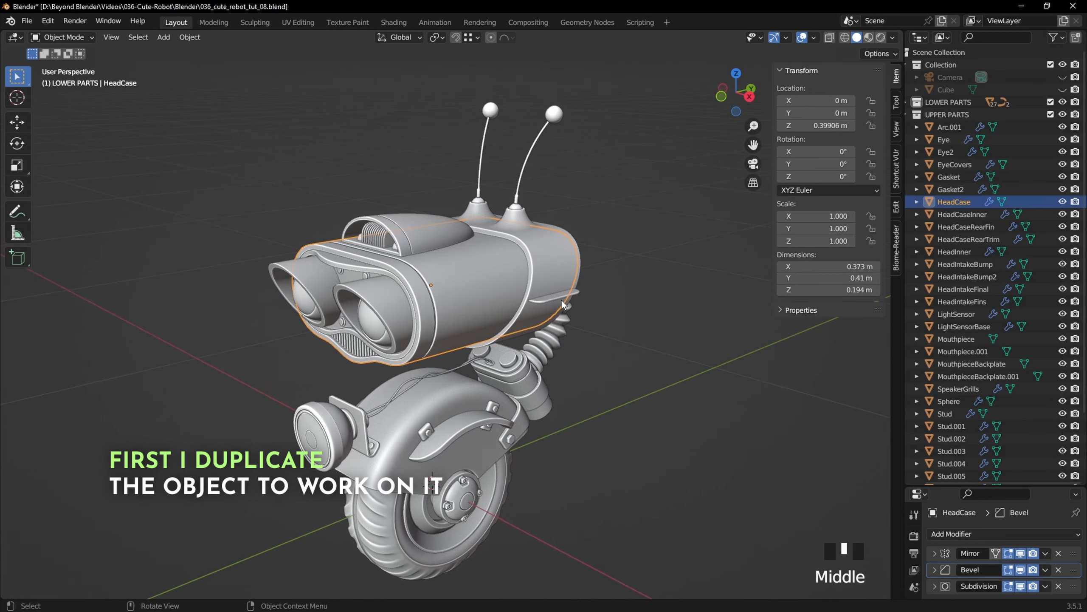
pyautogui.hotkey('shift', 'd')
pyautogui.rightClick(506, 311)
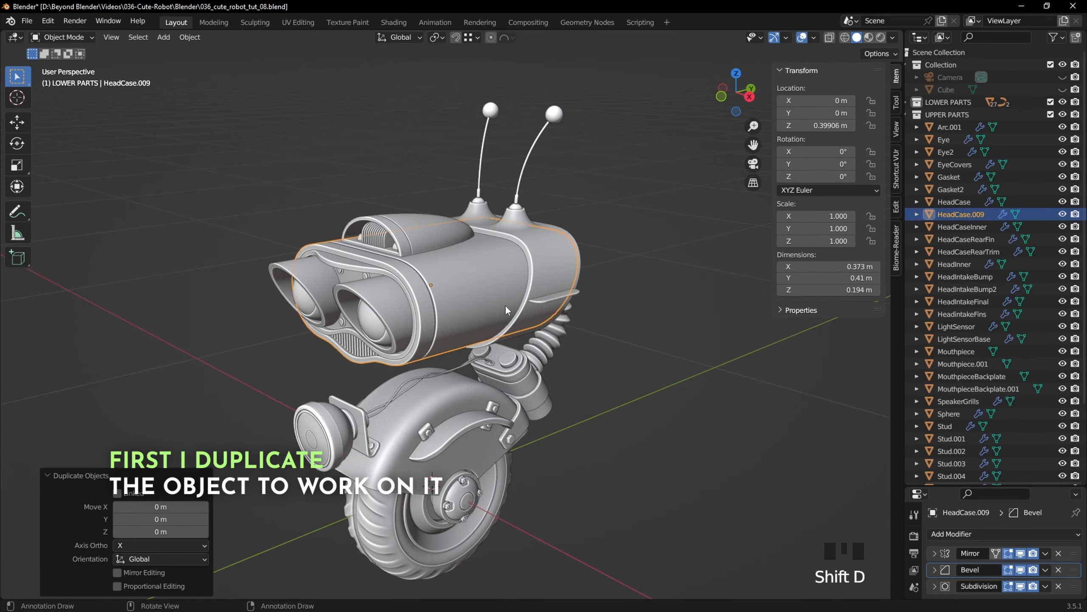
# Step: Move the HeadCase duplicate out beside the robot by setting its X location to 1 m
pyautogui.click(17, 122)
pyautogui.moveTo(467, 299); pyautogui.dragTo(663, 385)
pyautogui.click(822, 100)
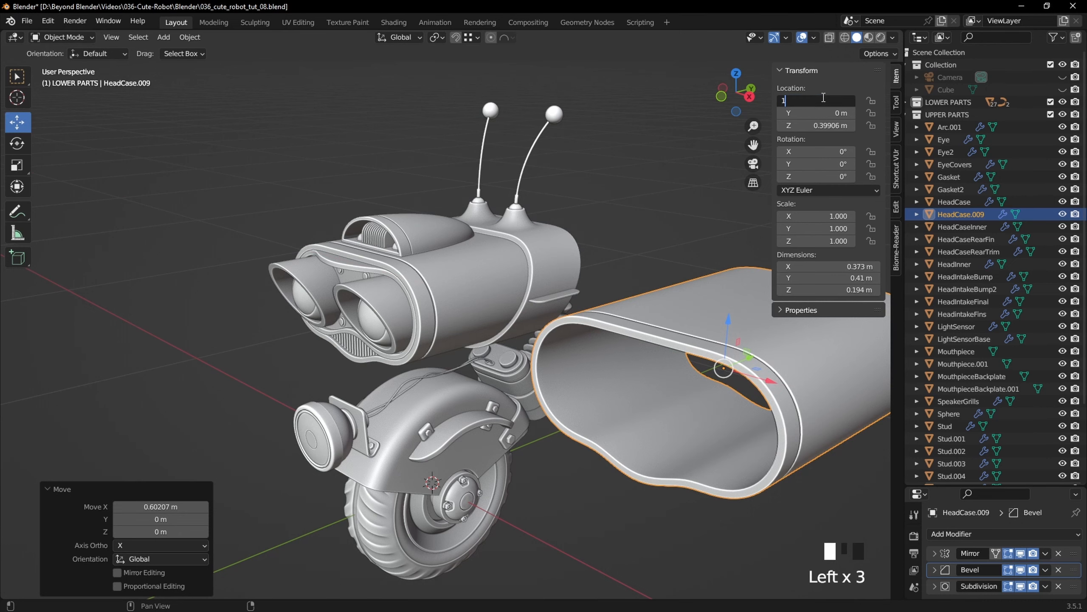
pyautogui.press('Return')
pyautogui.scroll(-3, 615, 373)
pyautogui.keyDown('shift'); pyautogui.moveTo(615, 373); pyautogui.dragTo(485, 311, button='middle'); pyautogui.keyUp('shift')
pyautogui.press('KP_Decimal')
# Step: Duplicate the four long faces on the side of the HeadCase copy and separate them into a new object
pyautogui.click(537, 309)
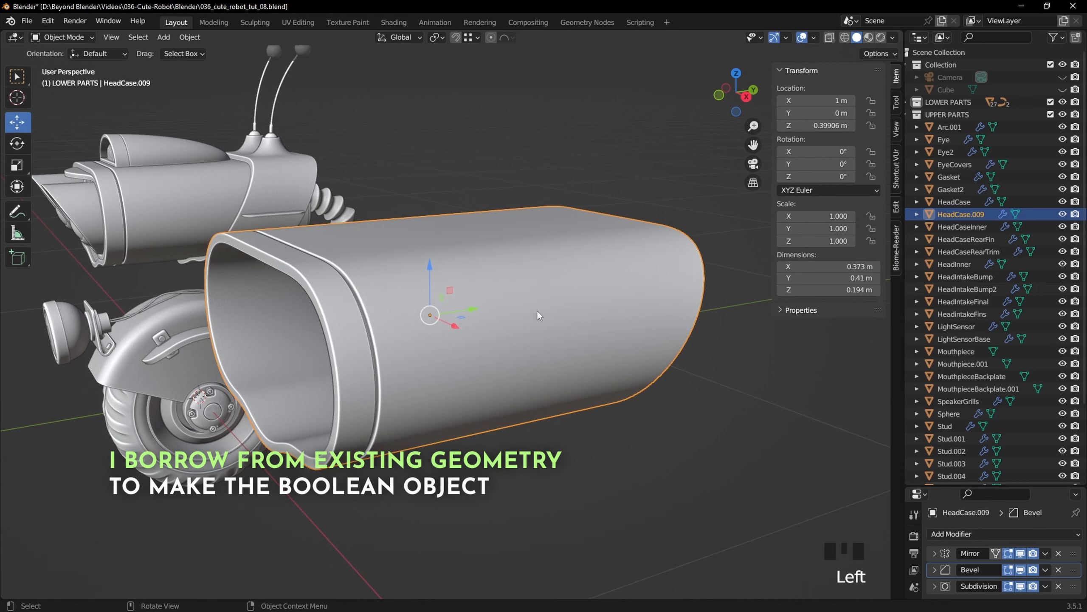
pyautogui.press('Tab')
pyautogui.moveTo(562, 318); pyautogui.dragTo(527, 319, button='middle')
pyautogui.press('3')
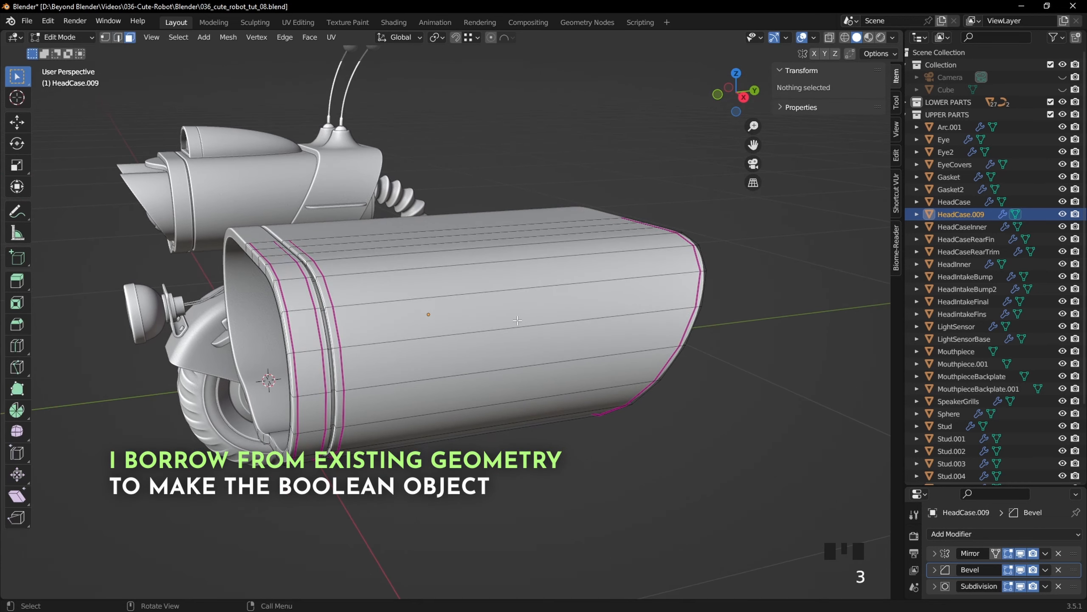
pyautogui.click(518, 320)
pyautogui.keyDown('shift'); pyautogui.click(501, 364); pyautogui.keyUp('shift')
pyautogui.keyDown('shift'); pyautogui.click(484, 407); pyautogui.keyUp('shift')
pyautogui.moveTo(483, 412); pyautogui.dragTo(618, 344, button='middle')
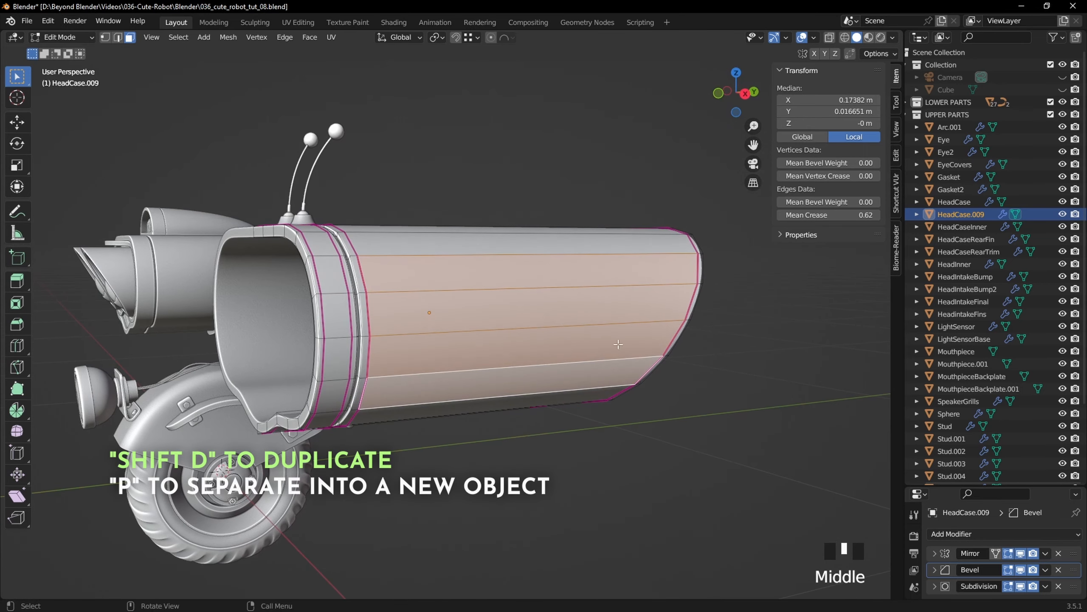
pyautogui.hotkey('shift', 'd')
pyautogui.rightClick(628, 334)
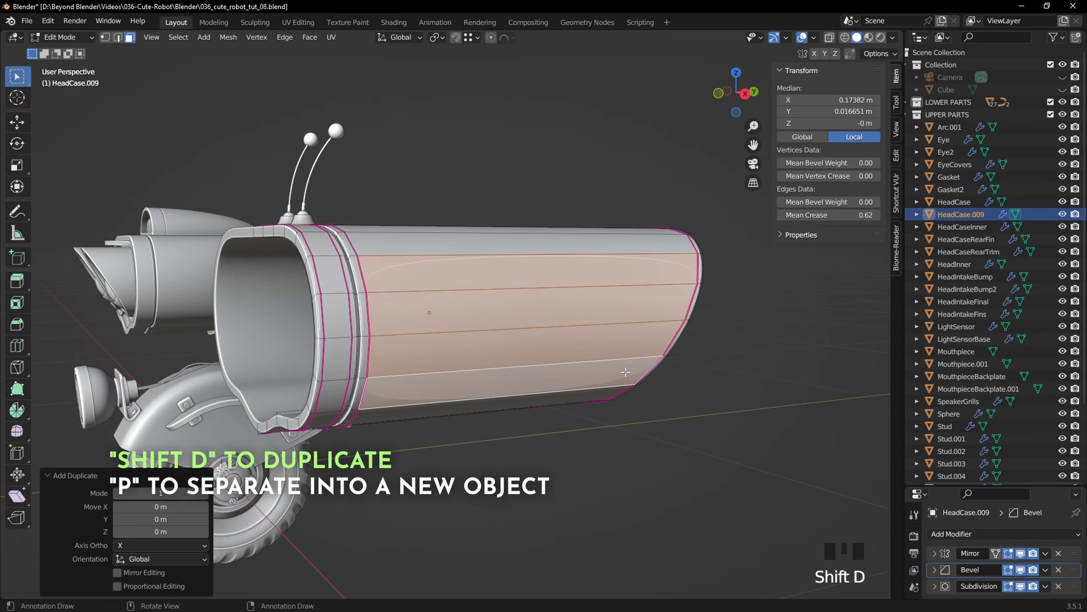
pyautogui.press('p')
pyautogui.click(612, 371)
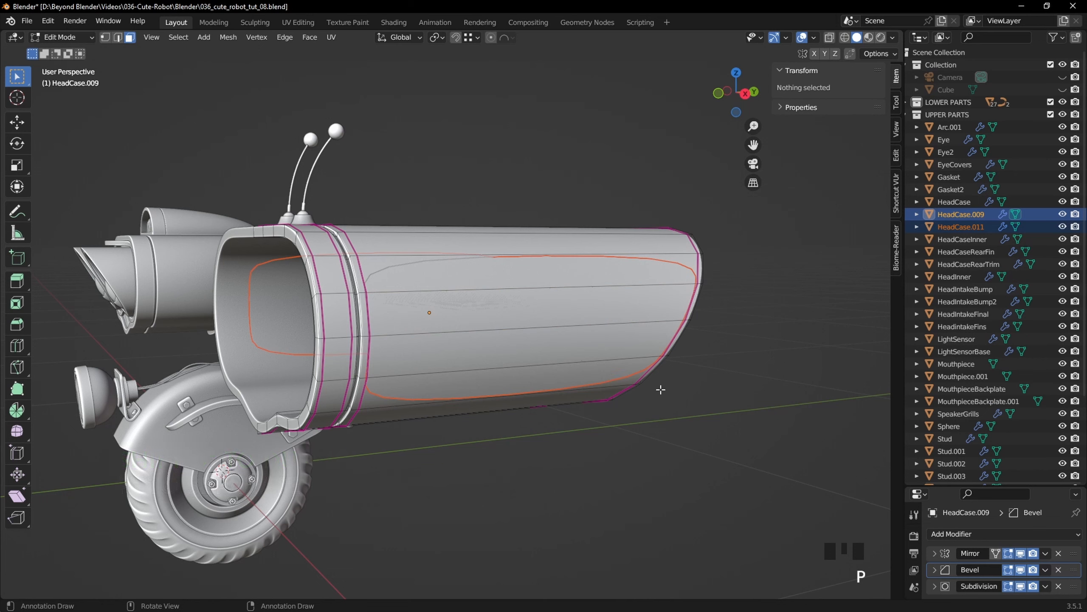
# Step: Remove the Bevel, Subdivision and Mirror modifiers from the separated side-panel object
pyautogui.press('Tab')
pyautogui.click(638, 325)
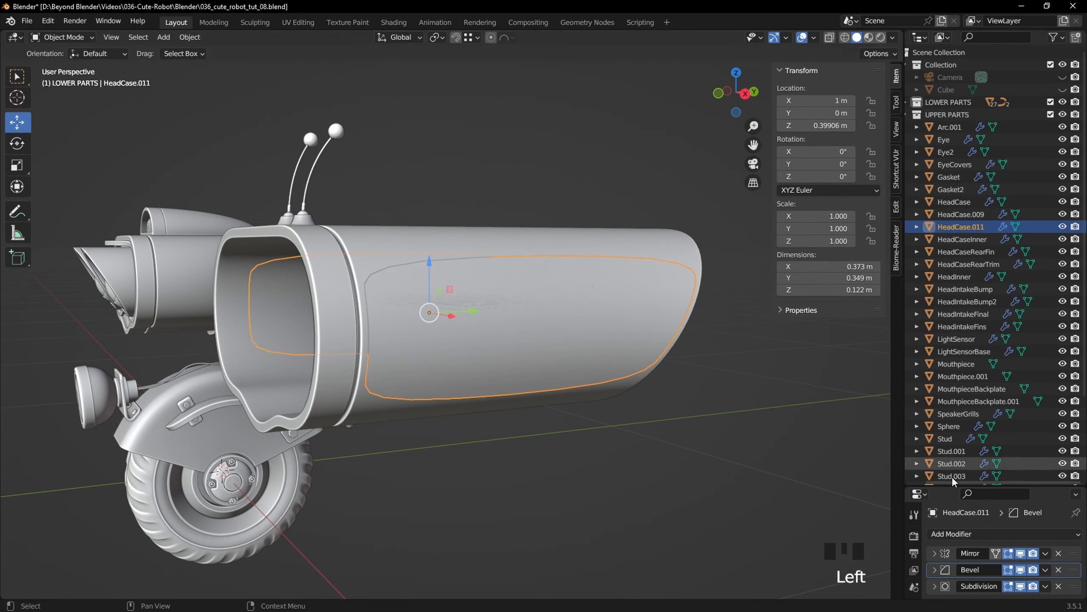
pyautogui.moveTo(962, 487); pyautogui.dragTo(978, 260)
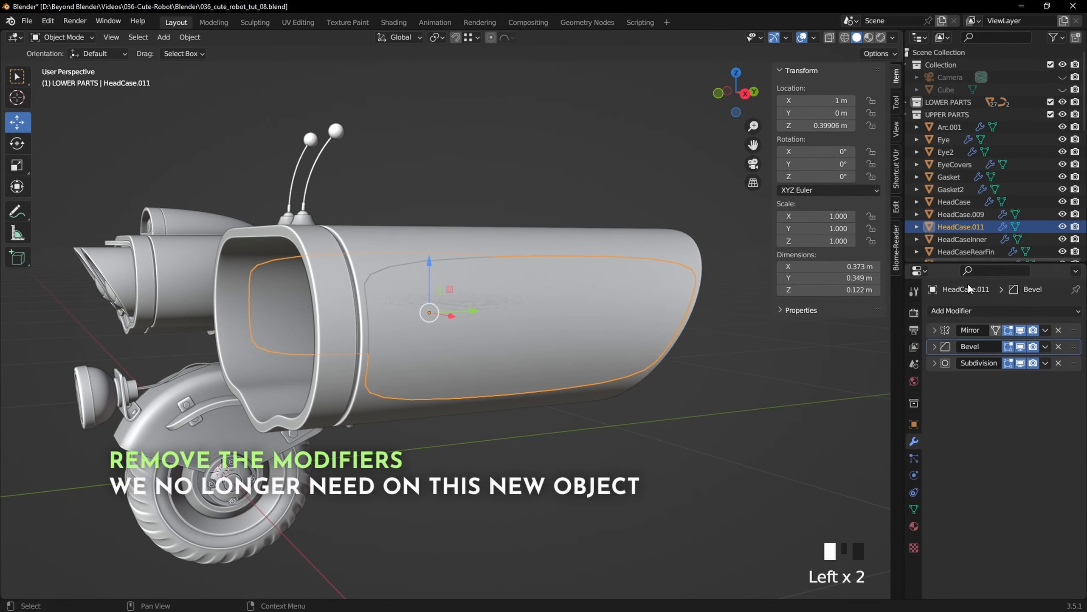
pyautogui.click(916, 444)
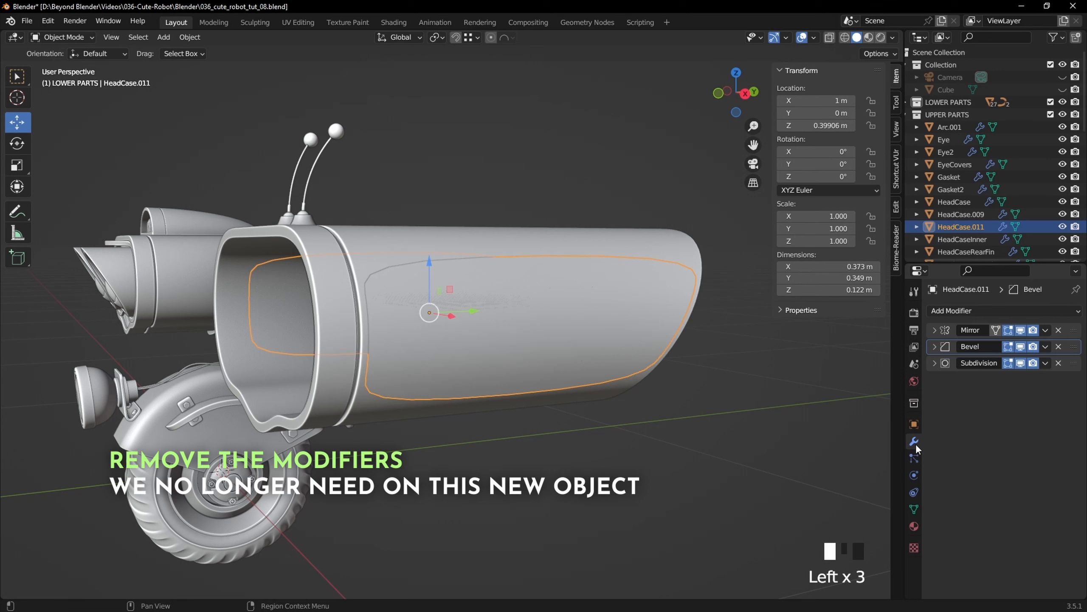
pyautogui.click(1058, 346)
pyautogui.click(1058, 346)
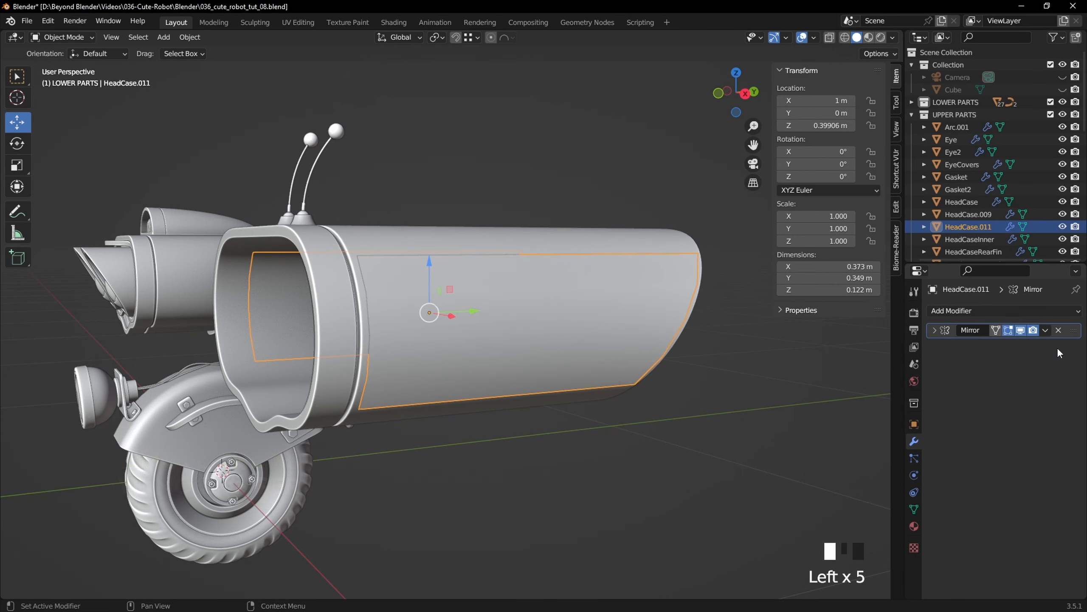
pyautogui.click(1059, 330)
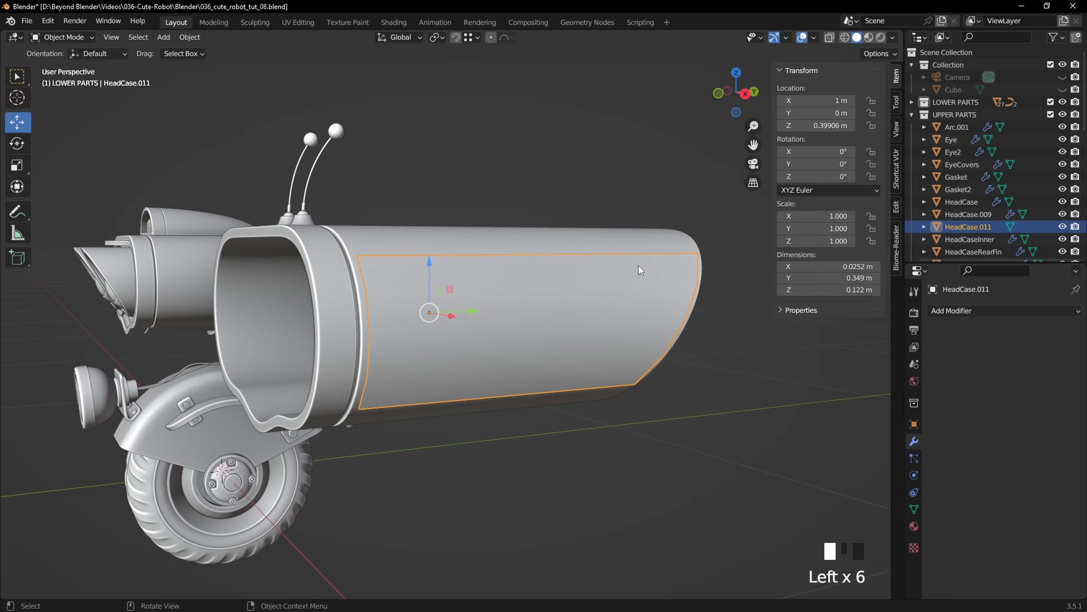
# Step: Set the mean crease of all the side-panel object's edges to 0
pyautogui.moveTo(639, 269); pyautogui.dragTo(557, 343, button='middle')
pyautogui.press('Tab')
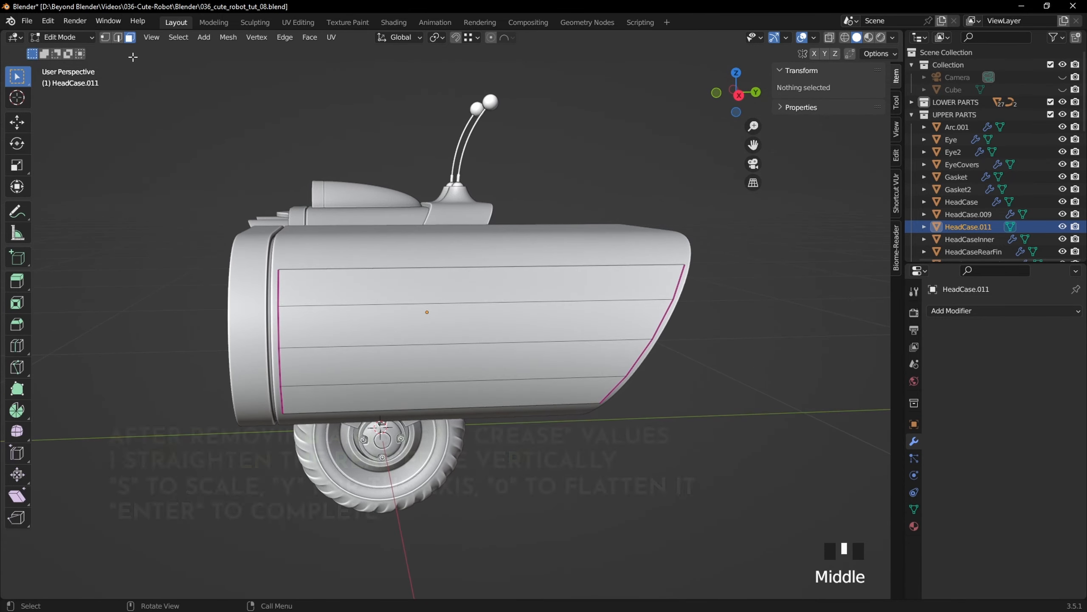
pyautogui.click(118, 38)
pyautogui.press('a')
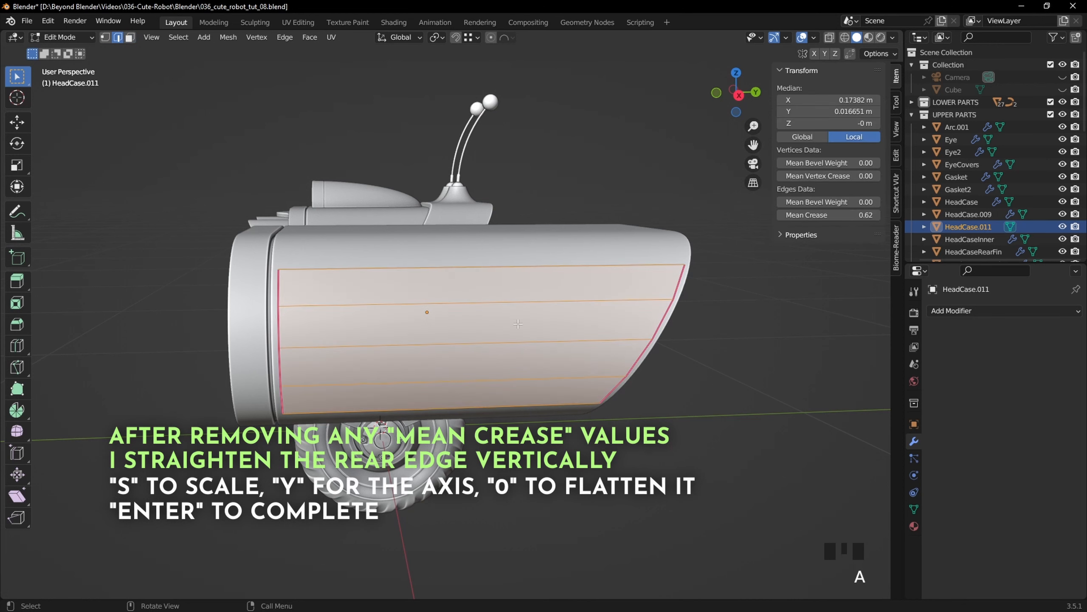
pyautogui.moveTo(852, 214); pyautogui.dragTo(792, 214)
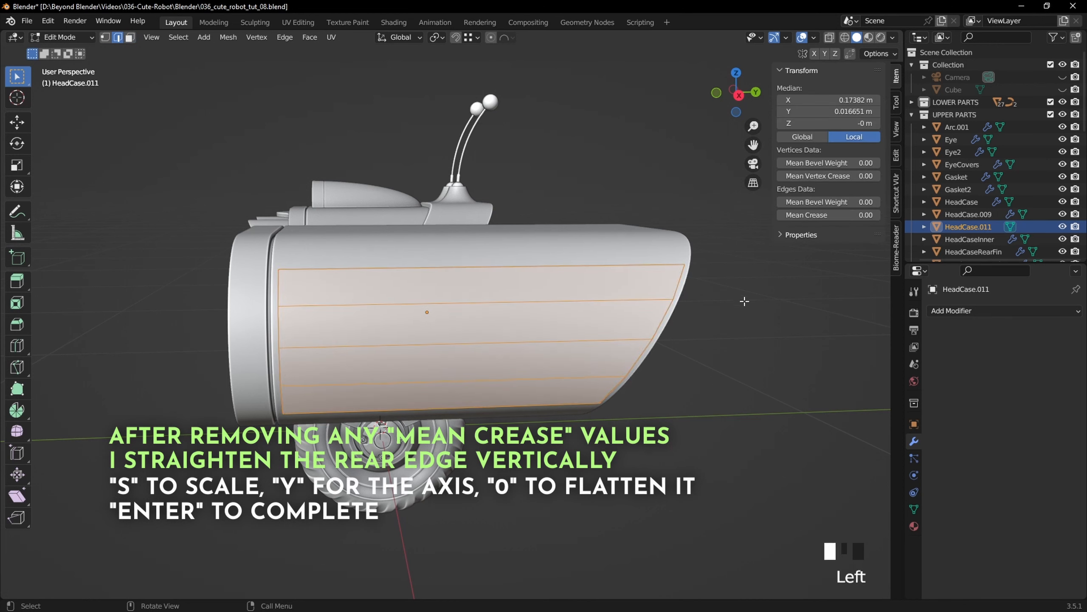
# Step: Straighten the panel's slanted rear edge by scaling its vertices to 0 along the Y axis
pyautogui.click(105, 38)
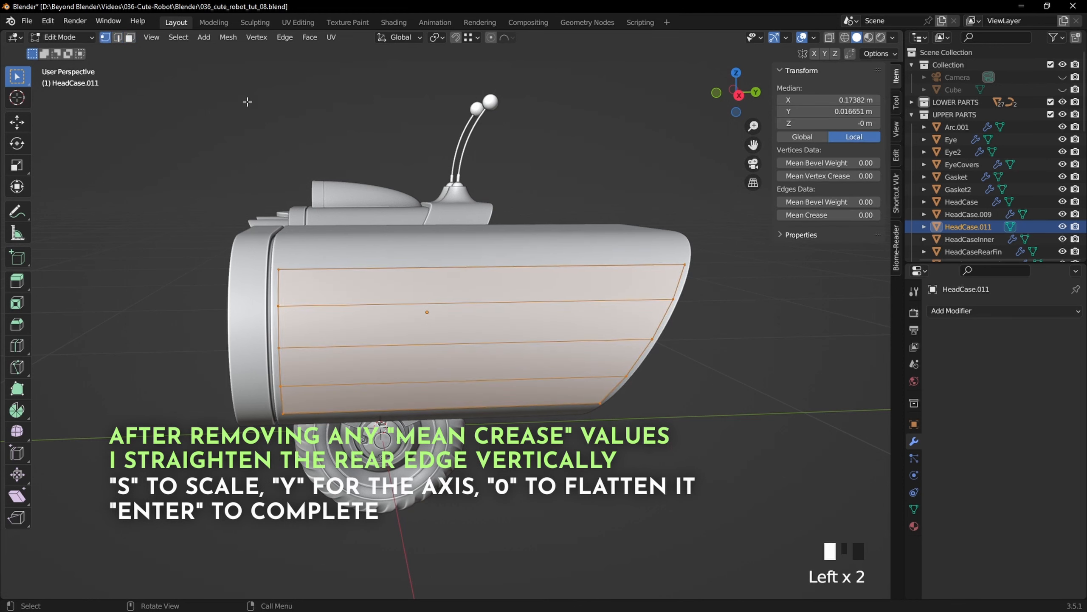
pyautogui.keyDown('alt'); pyautogui.click(681, 284); pyautogui.keyUp('alt')
pyautogui.moveTo(732, 354)
pyautogui.mouseDown(button='middle')
pyautogui.moveTo(762, 355)
pyautogui.moveTo(734, 352)
pyautogui.mouseUp(button='middle')
pyautogui.press('s')
pyautogui.press('y')
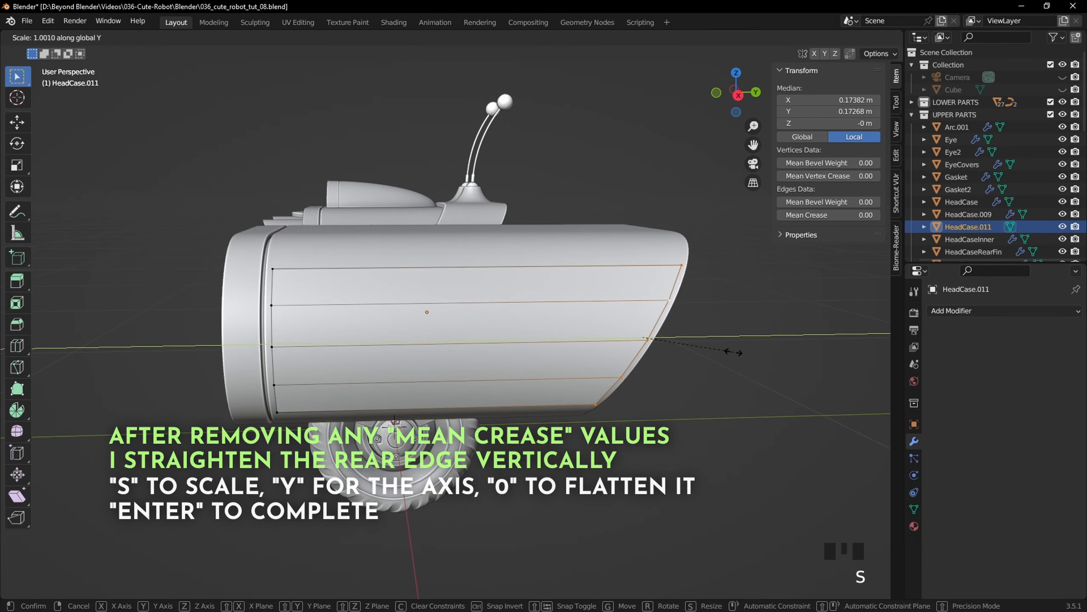
pyautogui.press('0')
pyautogui.press('Return')
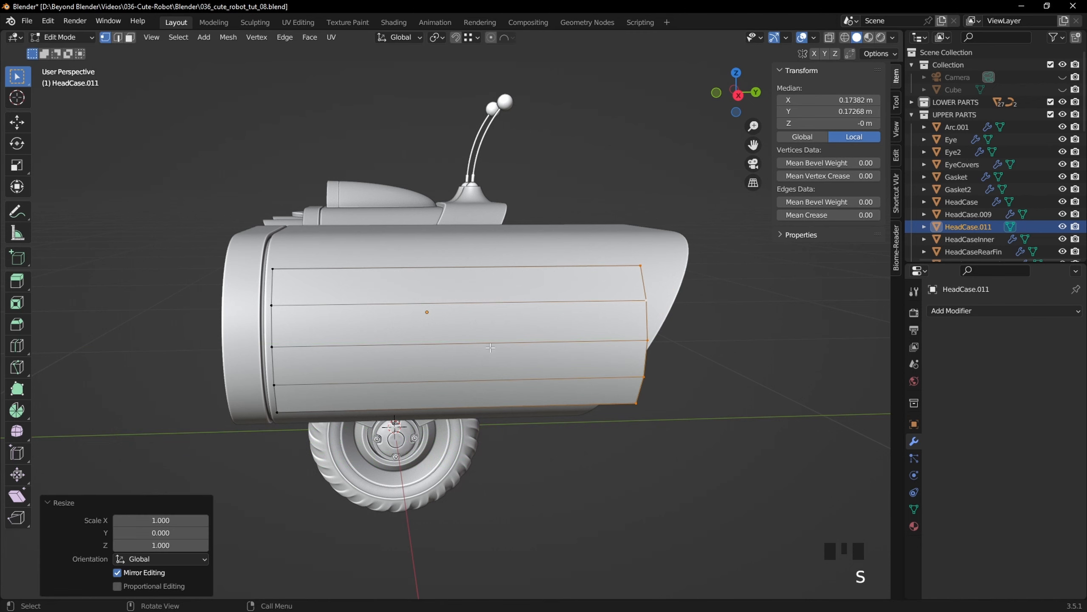
# Step: Scale the whole panel to about 0.396 along Y and move it about -0.084 m along Y towards the front
pyautogui.press('a')
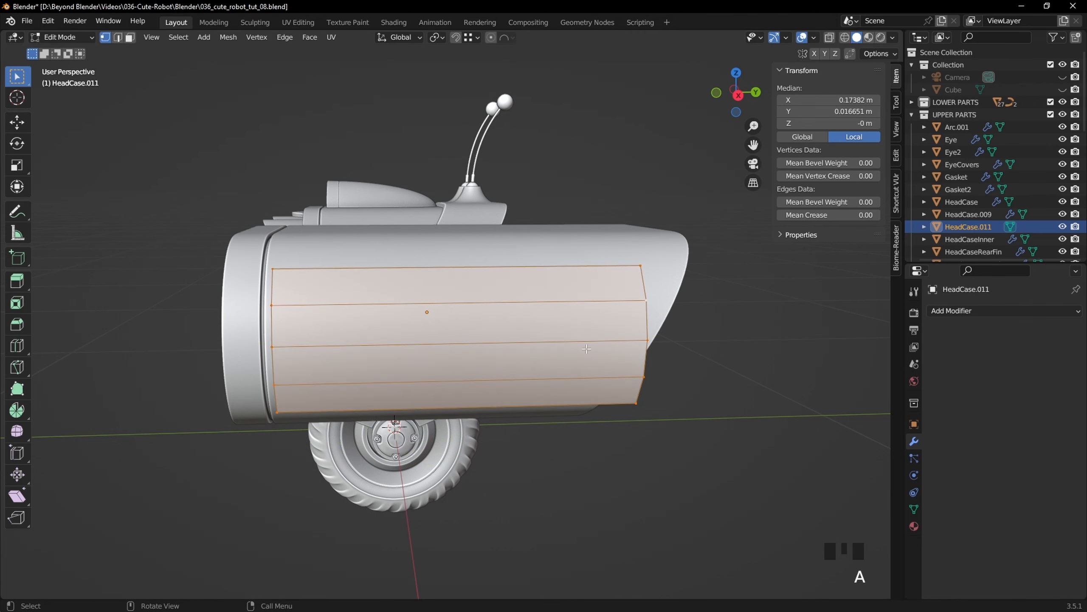
pyautogui.press('KP_3')
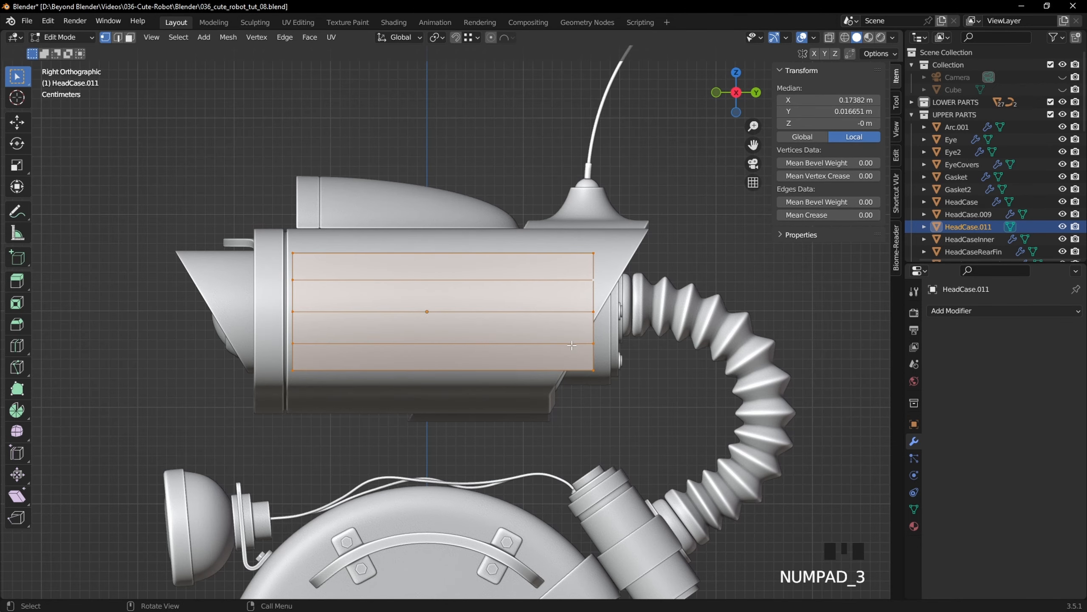
pyautogui.press('z')
pyautogui.click(481, 346)
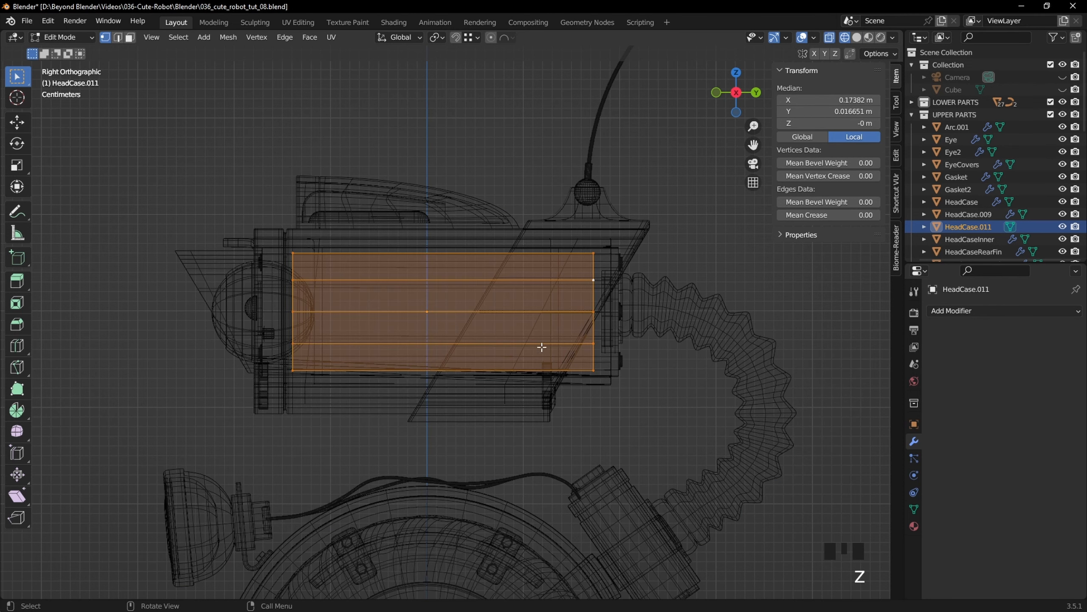
pyautogui.press('s')
pyautogui.press('y')
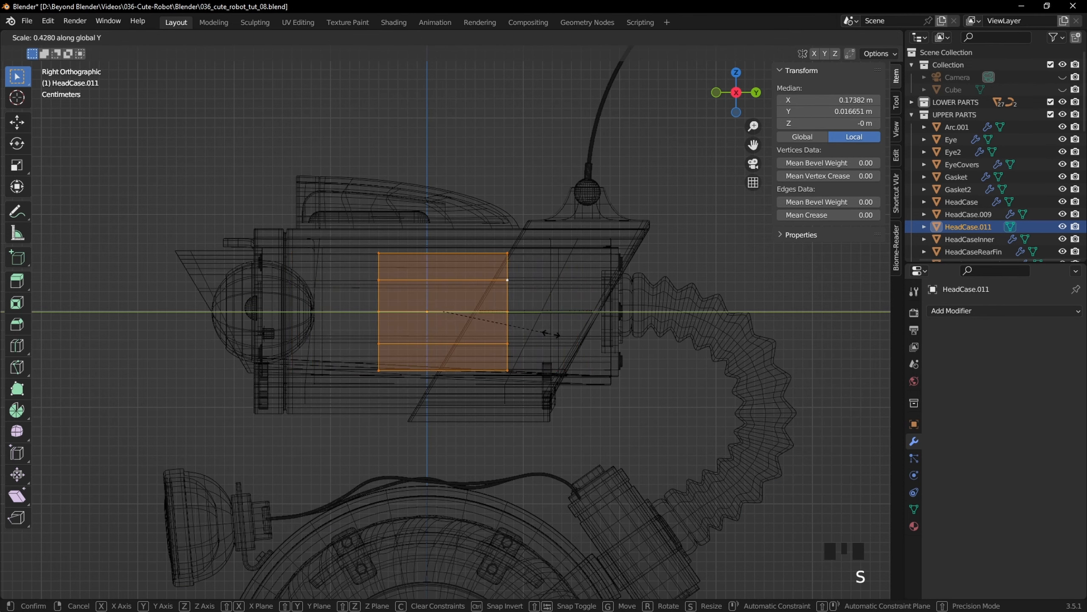
pyautogui.click(543, 333)
pyautogui.click(19, 123)
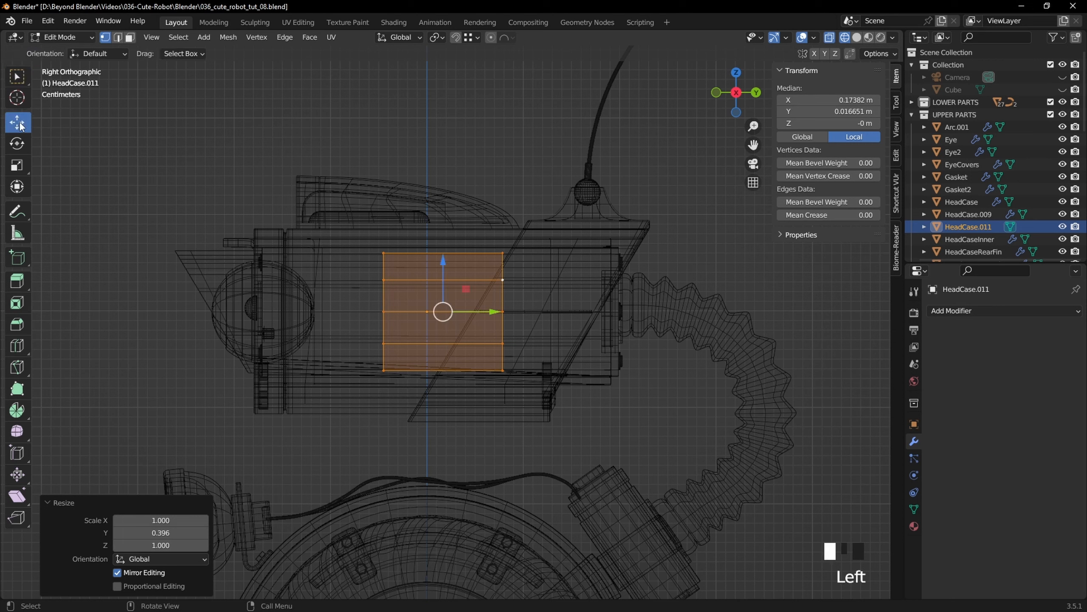
pyautogui.moveTo(493, 310); pyautogui.dragTo(410, 314)
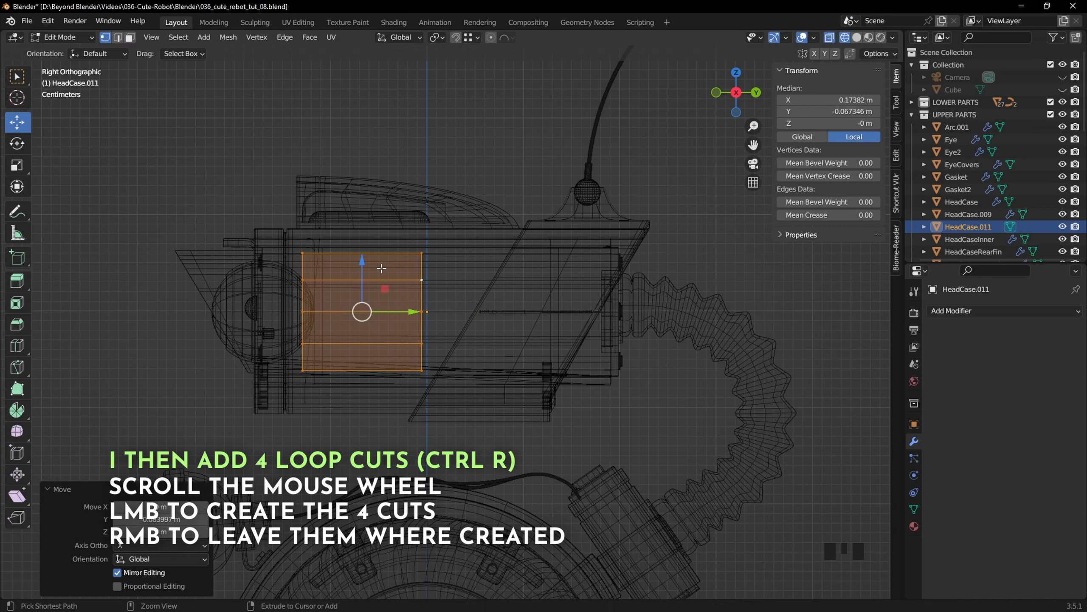
# Step: Add four evenly spaced vertical loop cuts across the side panel without sliding them
pyautogui.hotkey('ctrl', 'r')
pyautogui.scroll(1, 382, 268)
pyautogui.scroll(1, 382, 268)
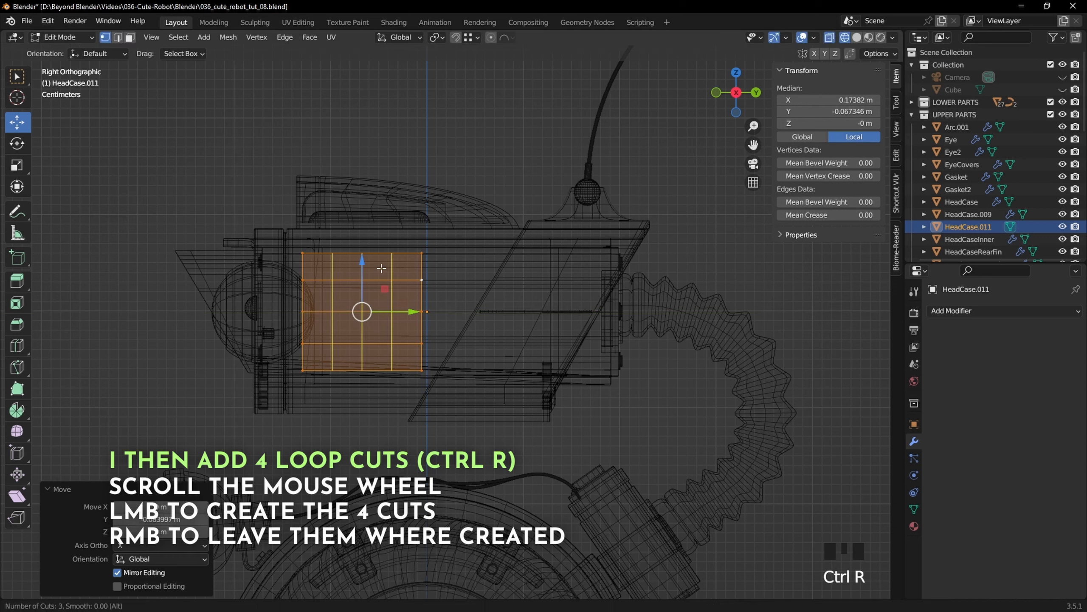
pyautogui.scroll(1, 382, 268)
pyautogui.click(381, 268)
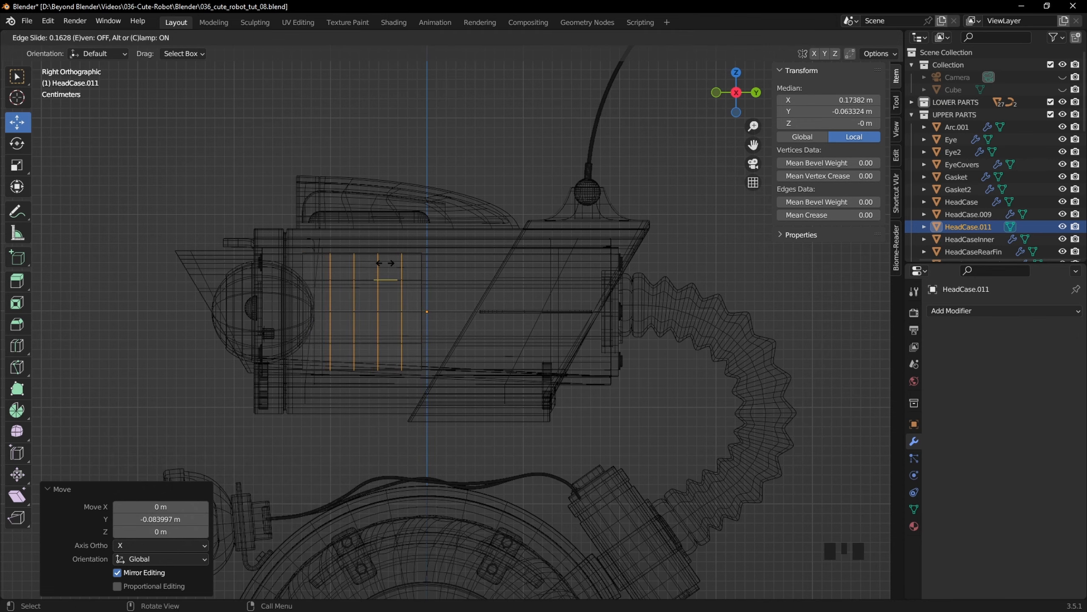
pyautogui.rightClick(403, 340)
# Step: Delete the second and fourth vertical columns of faces from the panel, leaving three separate strips
pyautogui.click(130, 38)
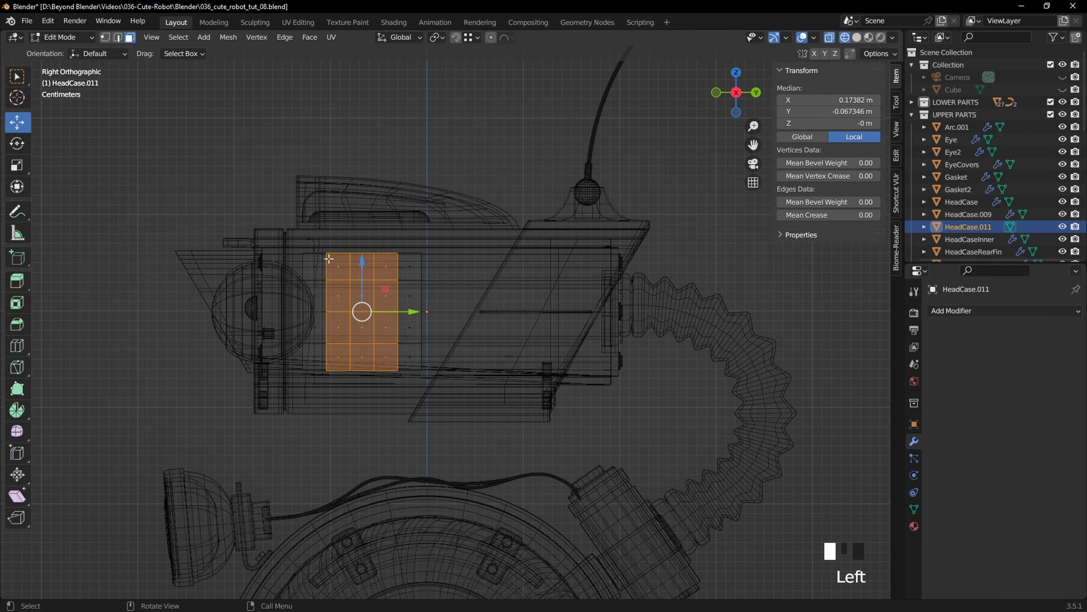
pyautogui.keyDown('alt'); pyautogui.click(341, 284); pyautogui.keyUp('alt')
pyautogui.keyDown('alt'); pyautogui.keyDown('shift'); pyautogui.click(389, 281); pyautogui.keyUp('shift'); pyautogui.keyUp('alt')
pyautogui.moveTo(388, 281); pyautogui.dragTo(663, 298, button='middle')
pyautogui.press('z')
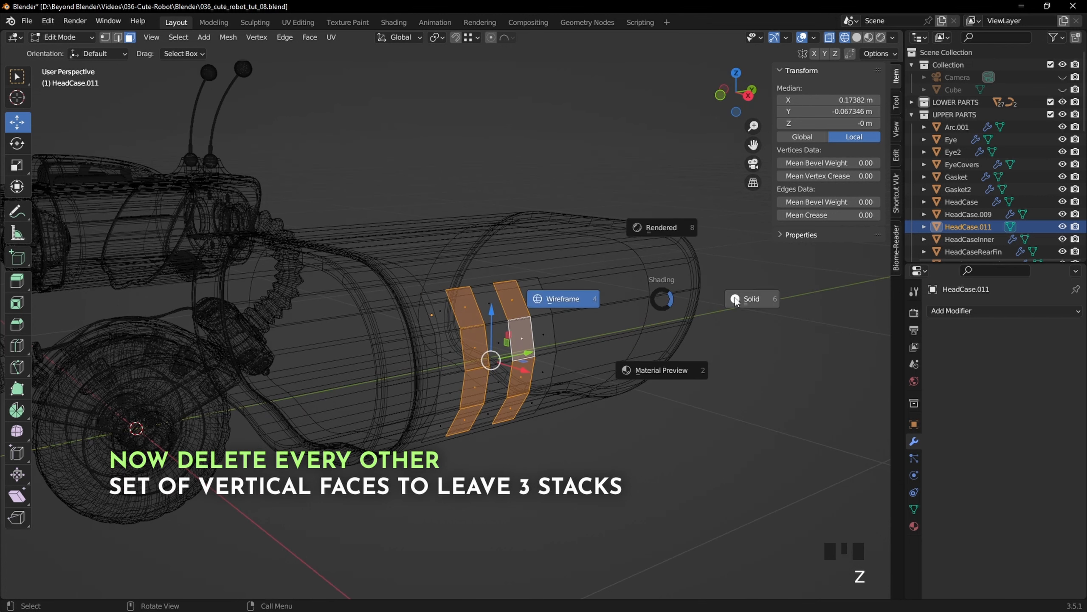
pyautogui.click(737, 301)
pyautogui.moveTo(737, 301); pyautogui.dragTo(694, 280, button='middle')
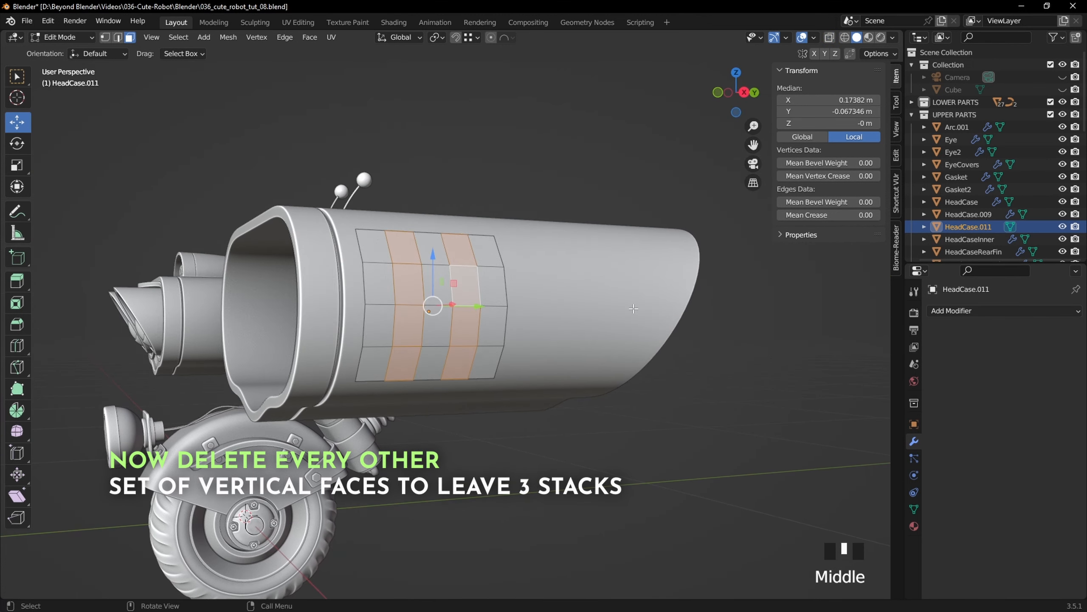
pyautogui.press('Delete')
pyautogui.click(610, 308)
# Step: Shear all three strips in the right side view with an offset of -0.600 to match the head case's slant
pyautogui.moveTo(610, 308); pyautogui.dragTo(555, 291, button='middle')
pyautogui.press('KP_3')
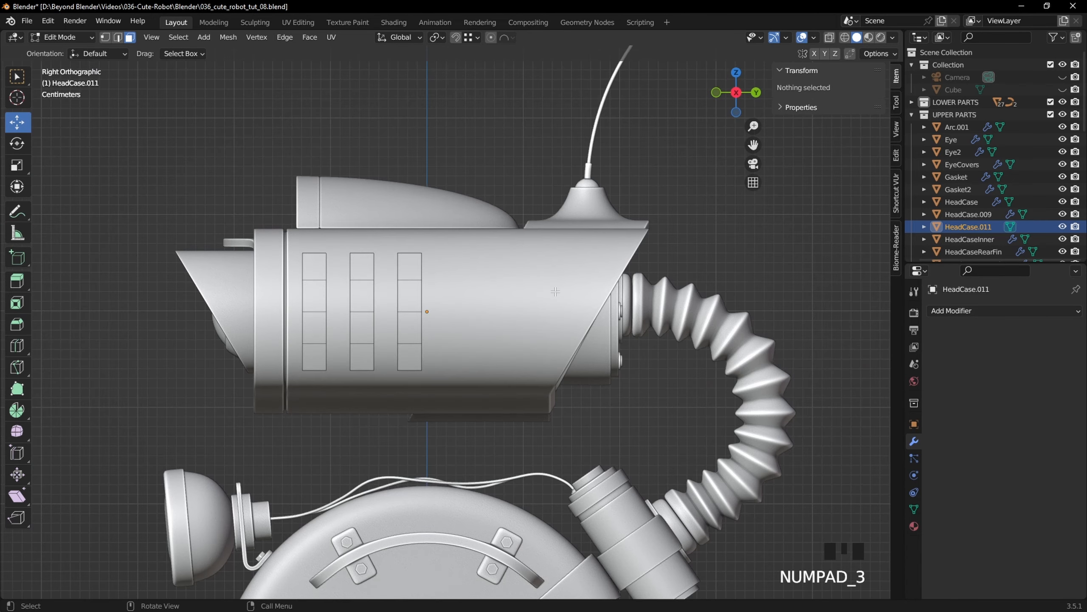
pyautogui.scroll(2, 445, 316)
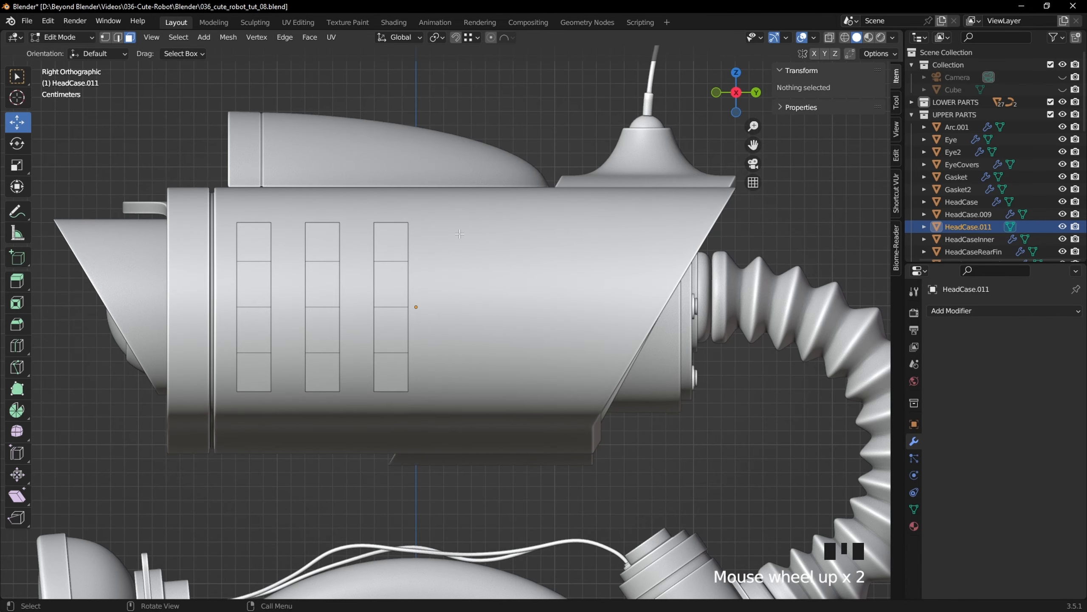
pyautogui.press('z')
pyautogui.click(411, 235)
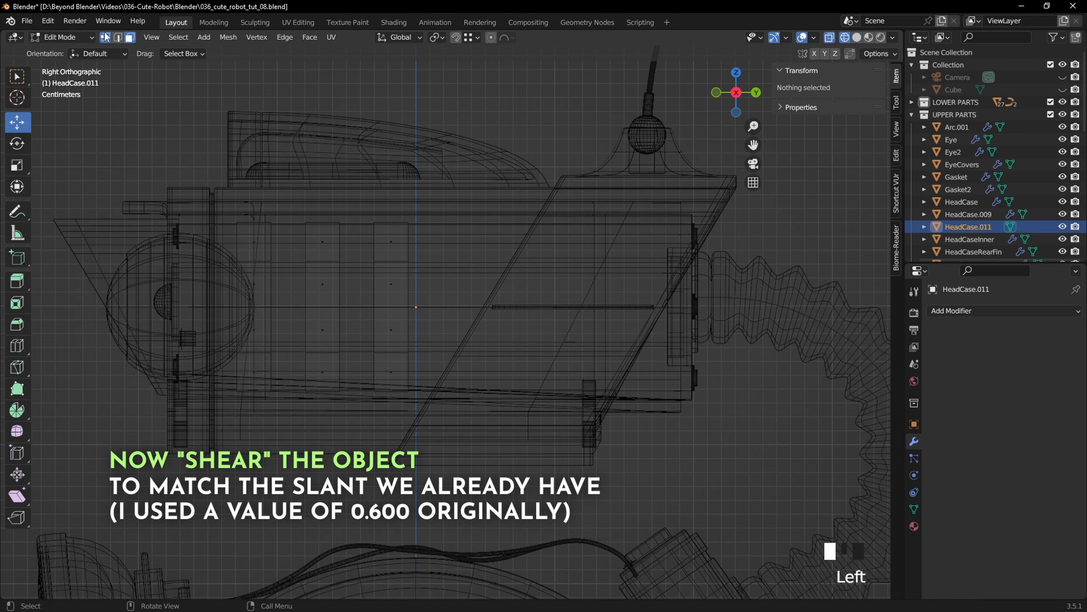
pyautogui.press('a')
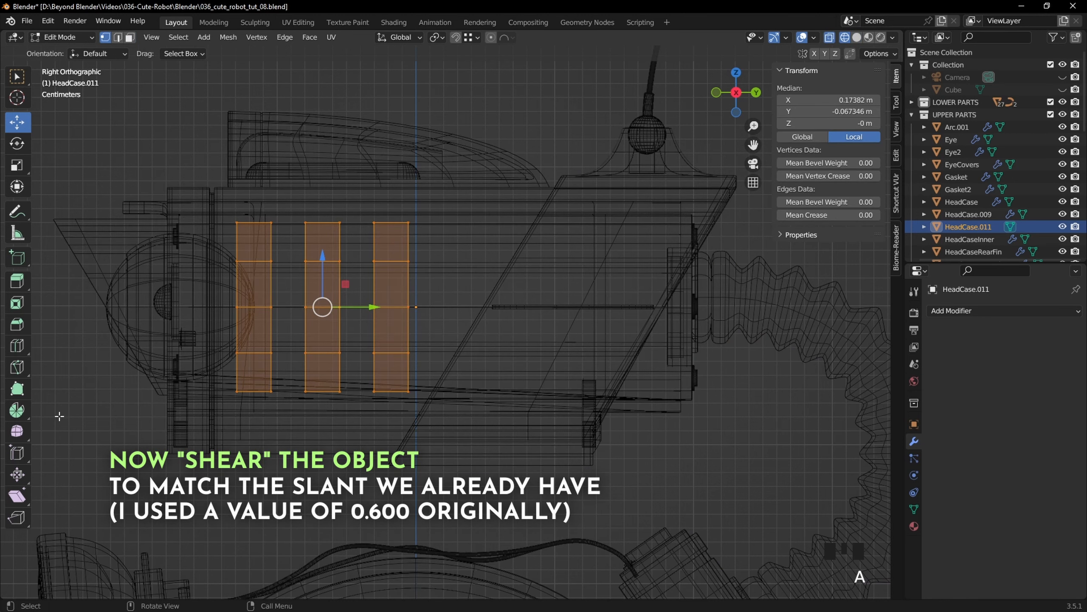
pyautogui.click(17, 500)
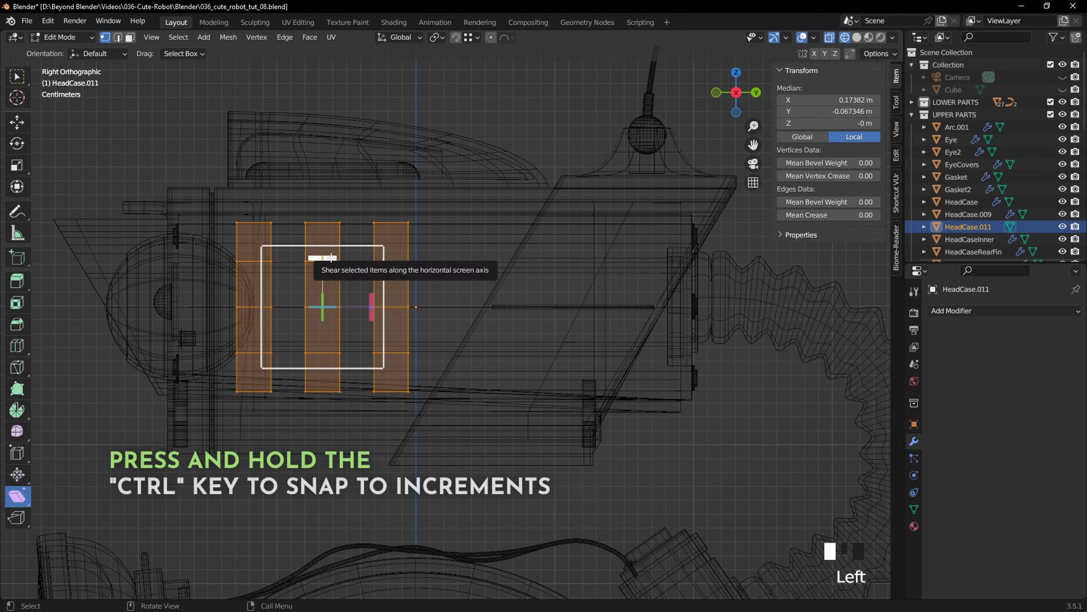
pyautogui.moveTo(322, 258); pyautogui.dragTo(608, 275)
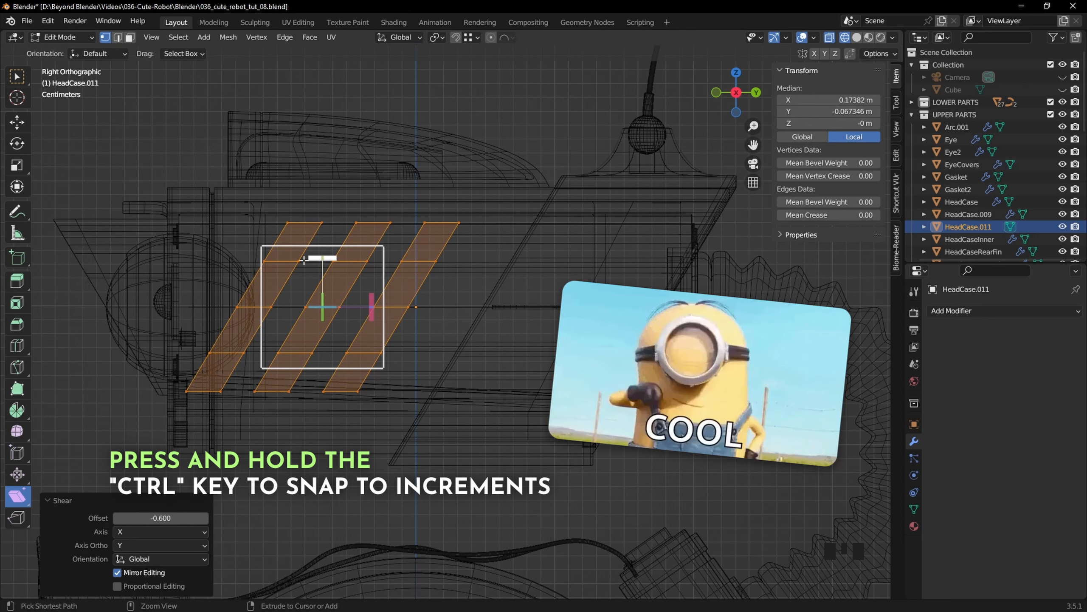
# Step: Move the three slanted strips about 0.035 m along Y towards the rear of the head case
pyautogui.click(17, 123)
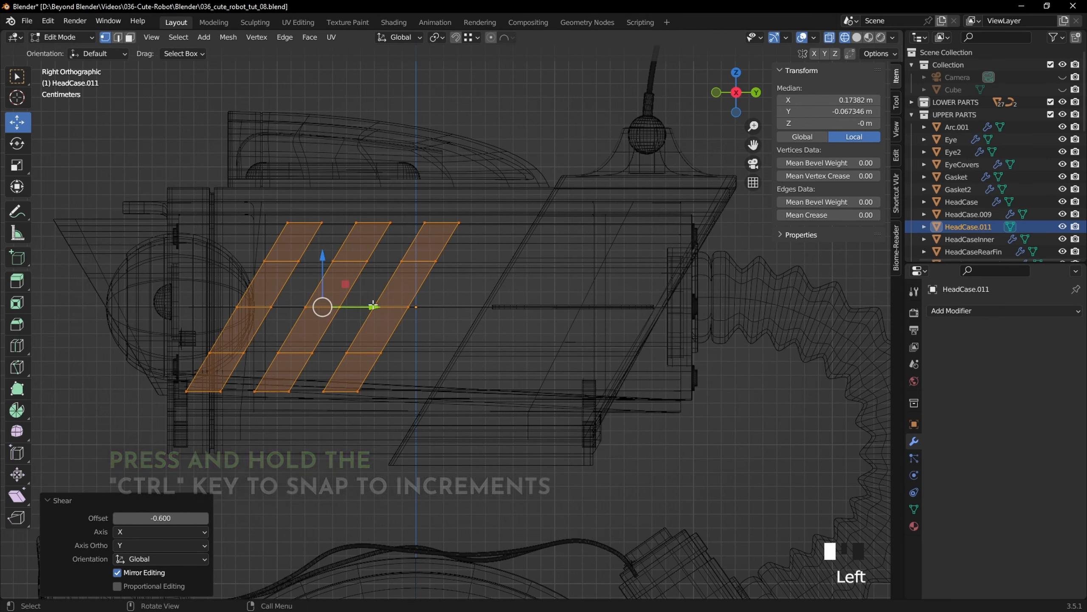
pyautogui.moveTo(383, 312); pyautogui.dragTo(424, 307)
pyautogui.moveTo(424, 307); pyautogui.dragTo(609, 315, button='middle')
pyautogui.press('z')
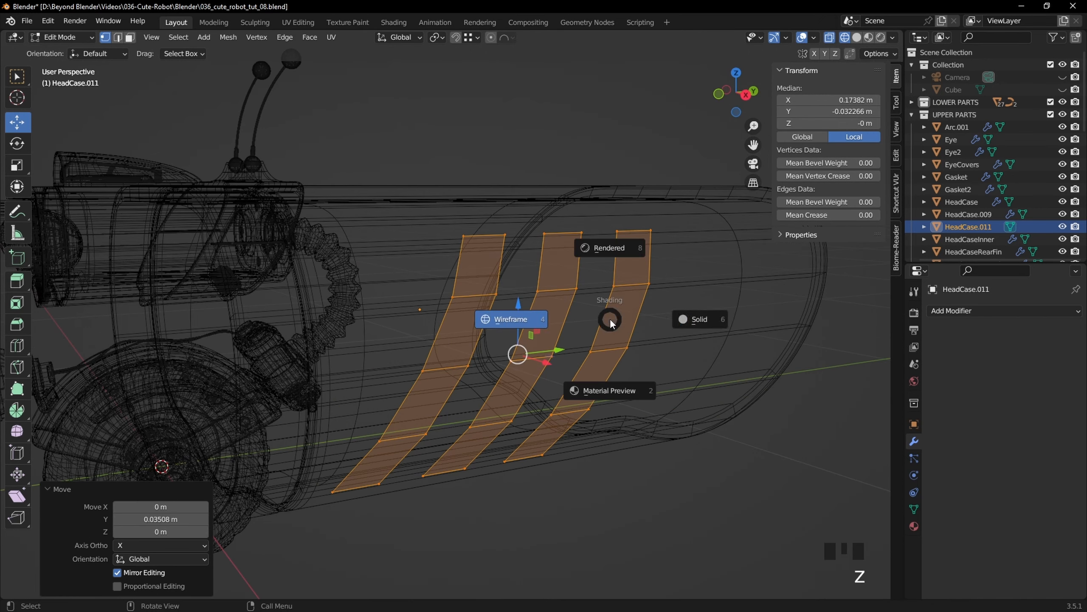
pyautogui.click(696, 314)
pyautogui.scroll(-3, 697, 314)
pyautogui.click(711, 348)
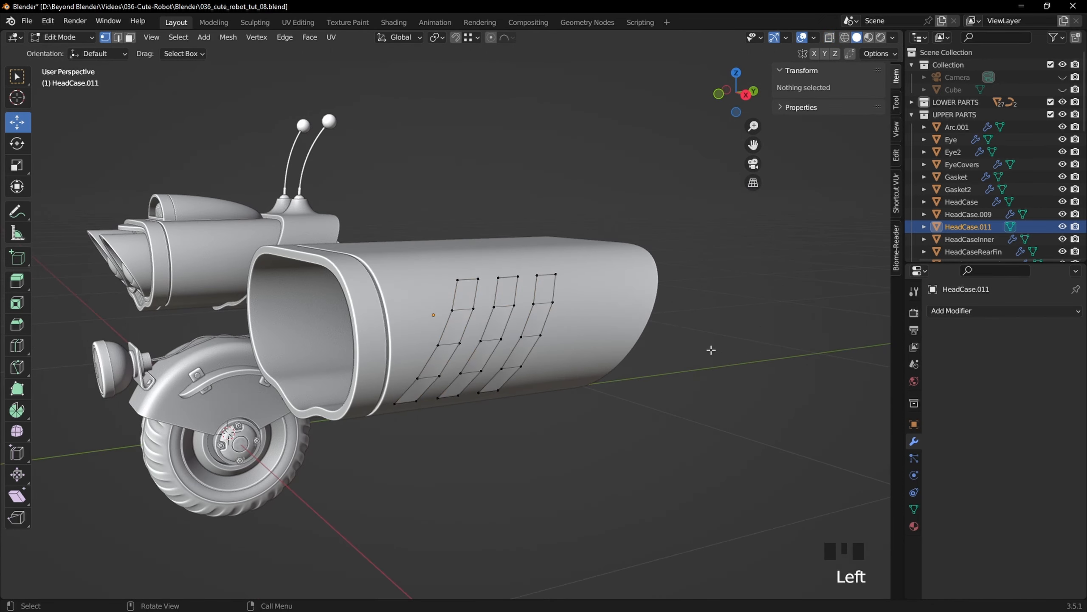
pyautogui.moveTo(711, 347); pyautogui.dragTo(688, 347, button='middle')
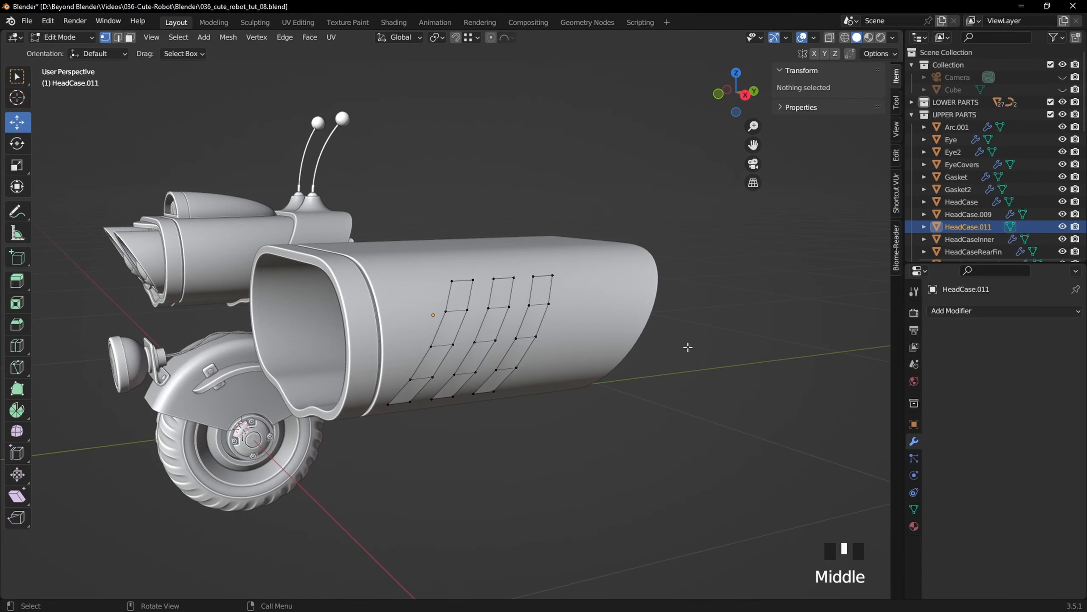
# Step: Undo the trial edits made to the slanted vent strips
pyautogui.press('3')
pyautogui.hotkey('ctrl', 'z')
pyautogui.hotkey('ctrl', 'z')
pyautogui.hotkey('ctrl', 'z')
pyautogui.hotkey('ctrl', 'z')
pyautogui.hotkey('ctrl', 'z')
pyautogui.hotkey('ctrl', 'z')
pyautogui.hotkey('ctrl', 'z')
pyautogui.hotkey('ctrl', 'z')
pyautogui.hotkey('ctrl', 'z')
pyautogui.hotkey('ctrl', 'z')
pyautogui.hotkey('ctrl', 'z')
pyautogui.hotkey('ctrl', 'z')
pyautogui.hotkey('ctrl', 'z')
pyautogui.hotkey('ctrl', 'z')
pyautogui.hotkey('ctrl', 'z')
pyautogui.hotkey('ctrl', 'z')
pyautogui.hotkey('ctrl', 'z')
pyautogui.hotkey('ctrl', 'z')
pyautogui.hotkey('ctrl', 'z')
pyautogui.hotkey('ctrl', 'z')
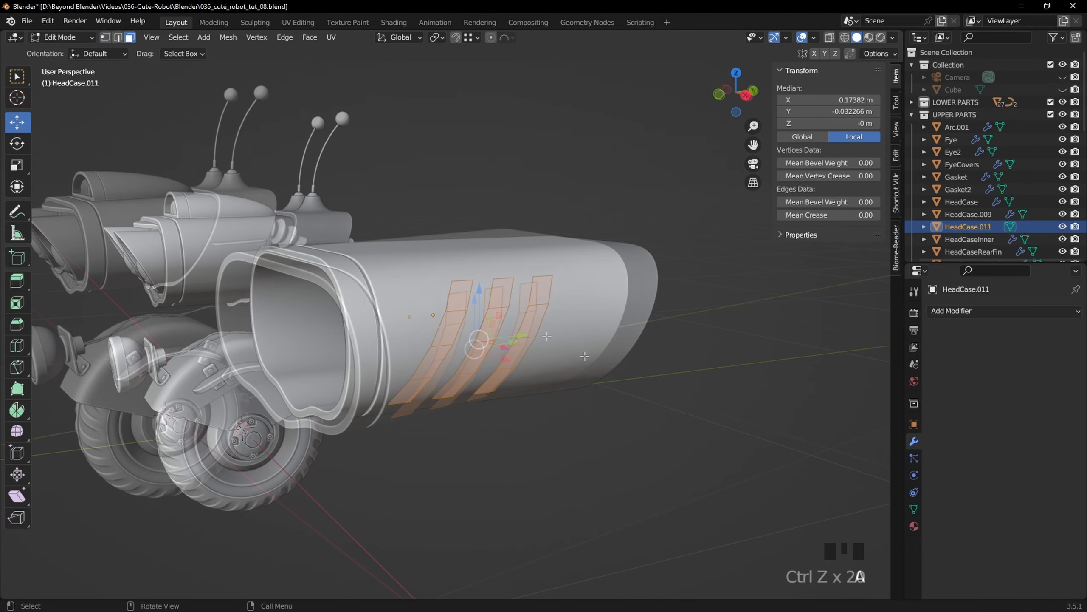
# Step: Add a centred loop cut across the top face of each of the three slanted strips
pyautogui.scroll(2, 506, 310)
pyautogui.hotkey('ctrl', 'r')
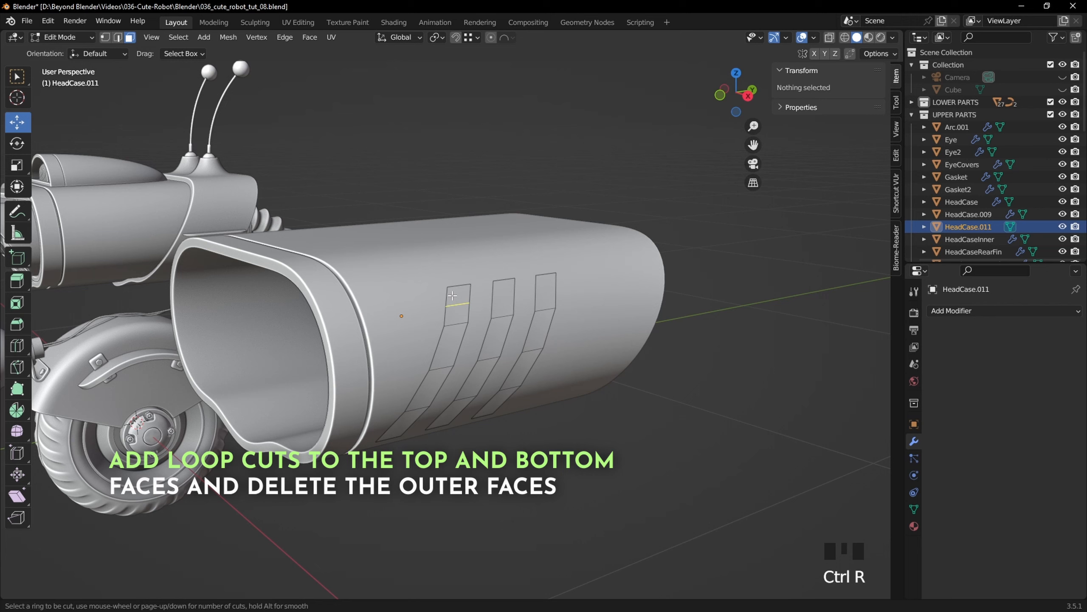
pyautogui.click(505, 300)
pyautogui.rightClick(505, 299)
pyautogui.hotkey('ctrl', 'r')
pyautogui.hotkey('ctrl', 'r')
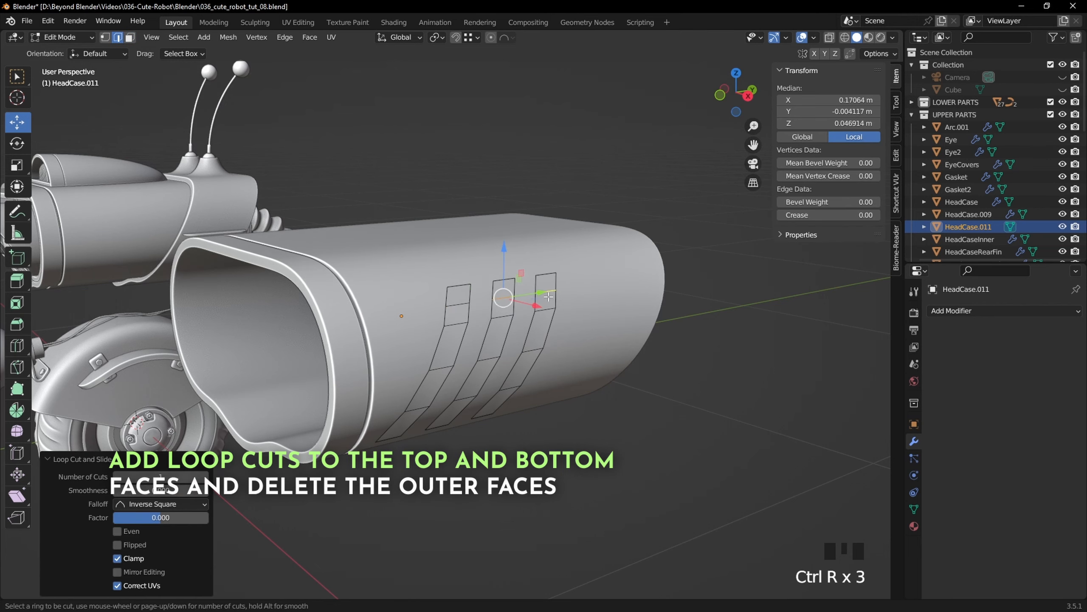
pyautogui.click(552, 294)
pyautogui.rightClick(554, 292)
# Step: Add a centred loop cut across the bottom face of each of the three slanted strips
pyautogui.moveTo(529, 392); pyautogui.dragTo(441, 355, button='middle')
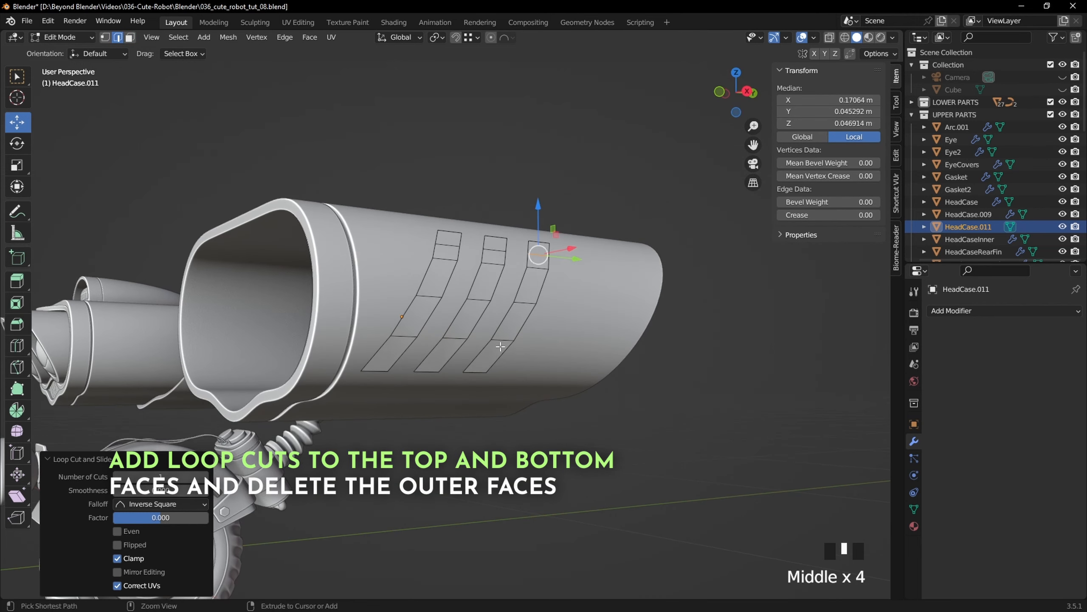
pyautogui.hotkey('ctrl', 'r')
pyautogui.hotkey('ctrl', 'r')
pyautogui.click(441, 355)
pyautogui.rightClick(442, 354)
pyautogui.hotkey('ctrl', 'r')
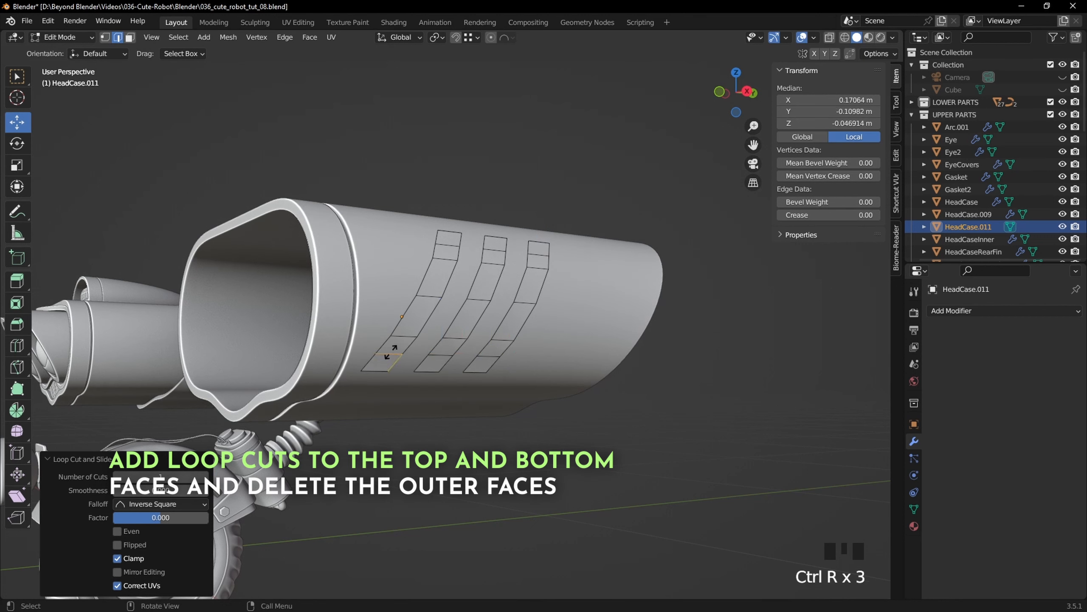
pyautogui.click(409, 350)
pyautogui.rightClick(411, 350)
# Step: Delete the outermost top and bottom faces of all three strips to shorten them
pyautogui.press('3')
pyautogui.click(381, 362)
pyautogui.keyDown('shift'); pyautogui.click(433, 363); pyautogui.keyUp('shift')
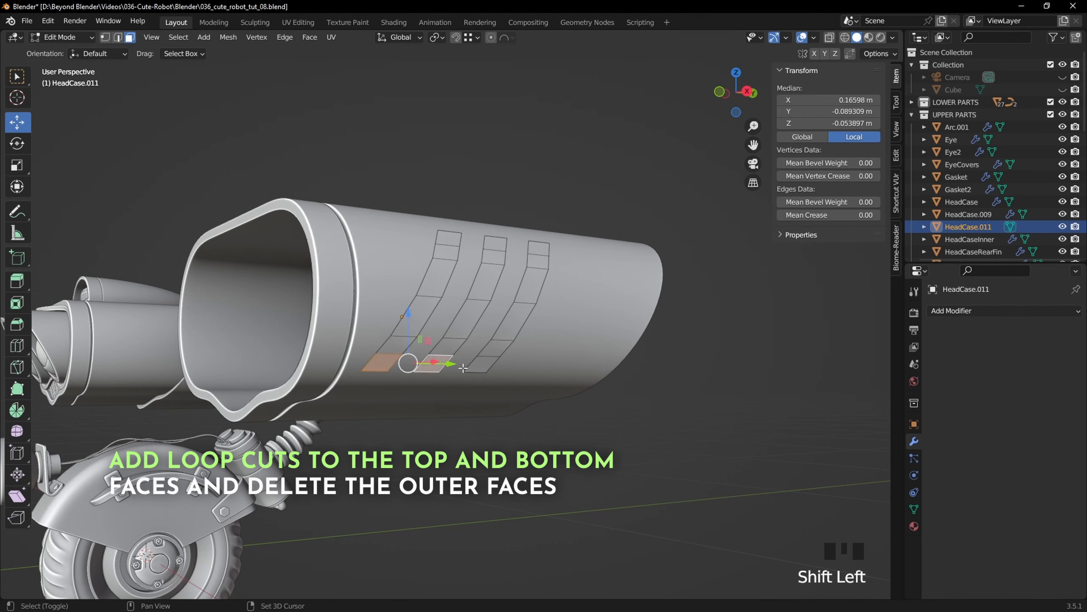
pyautogui.keyDown('shift'); pyautogui.click(482, 364); pyautogui.keyUp('shift')
pyautogui.keyDown('shift'); pyautogui.click(542, 248); pyautogui.keyUp('shift')
pyautogui.keyDown('shift'); pyautogui.click(495, 244); pyautogui.keyUp('shift')
pyautogui.keyDown('shift'); pyautogui.click(448, 238); pyautogui.keyUp('shift')
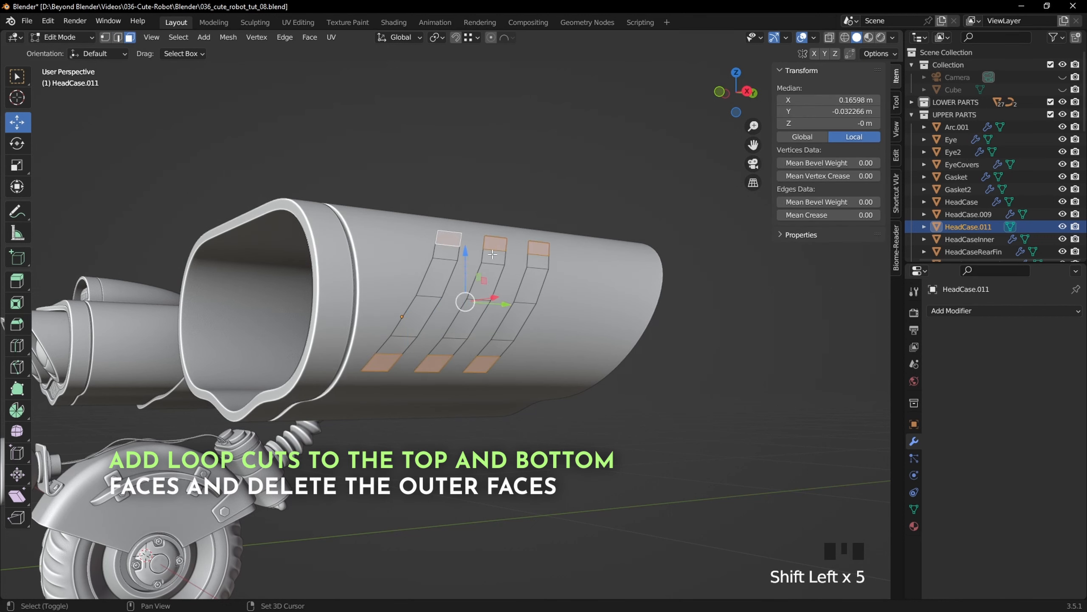
pyautogui.press('Delete')
pyautogui.click(556, 293)
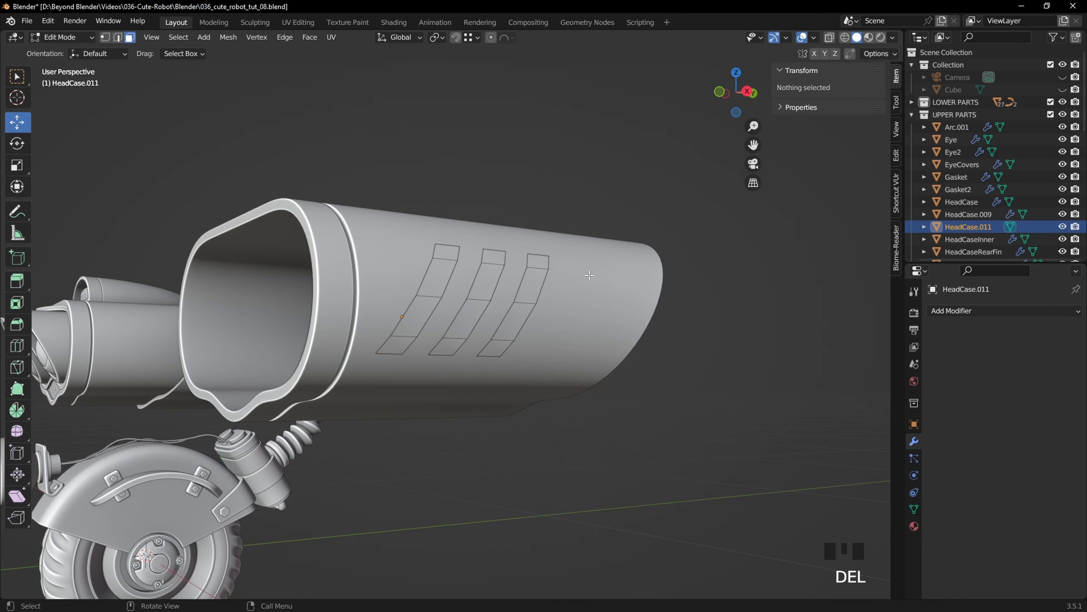
# Step: Extrude all faces of the three slanted strips along the X axis to give them thickness
pyautogui.moveTo(555, 293); pyautogui.dragTo(600, 274, button='middle')
pyautogui.press('3')
pyautogui.press('a')
pyautogui.press('e')
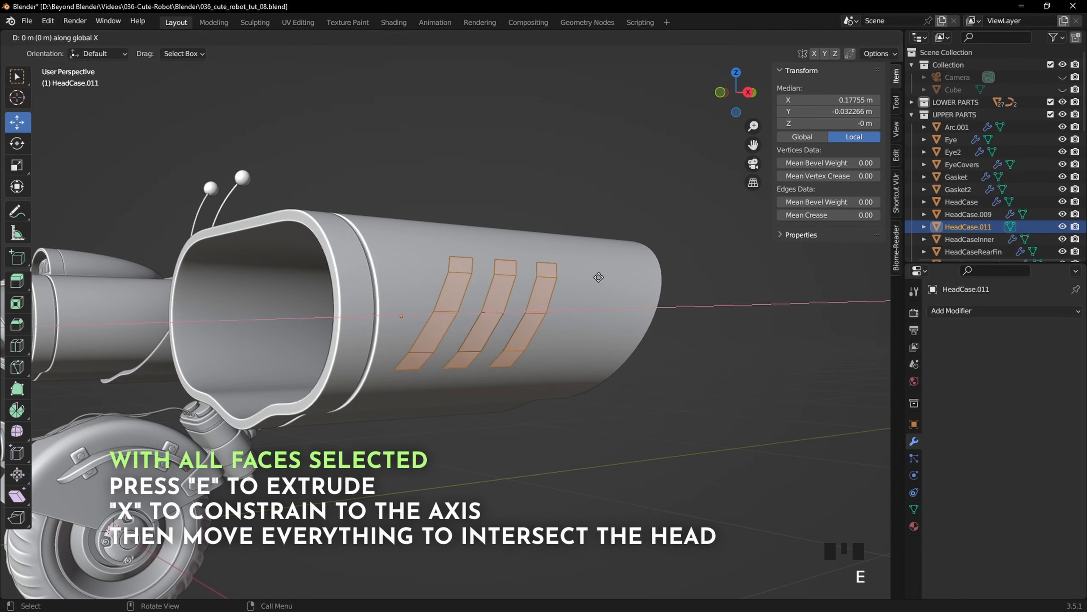
pyautogui.press('x')
pyautogui.click(653, 302)
# Step: Move the extruded strips along the X axis so they intersect the side wall of the head, and return to Object Mode
pyautogui.moveTo(653, 302); pyautogui.dragTo(675, 338, button='middle')
pyautogui.press('a')
pyautogui.press('x')
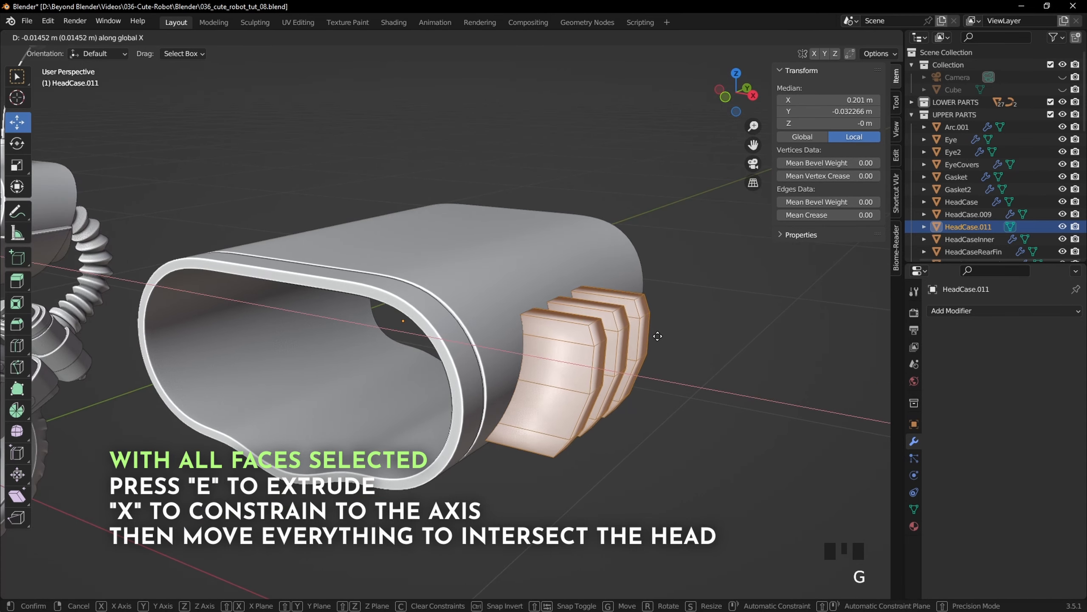
pyautogui.click(626, 333)
pyautogui.moveTo(626, 333)
pyautogui.mouseDown(button='middle')
pyautogui.moveTo(723, 338)
pyautogui.moveTo(628, 351)
pyautogui.moveTo(639, 328)
pyautogui.mouseUp(button='middle')
pyautogui.press('Tab')
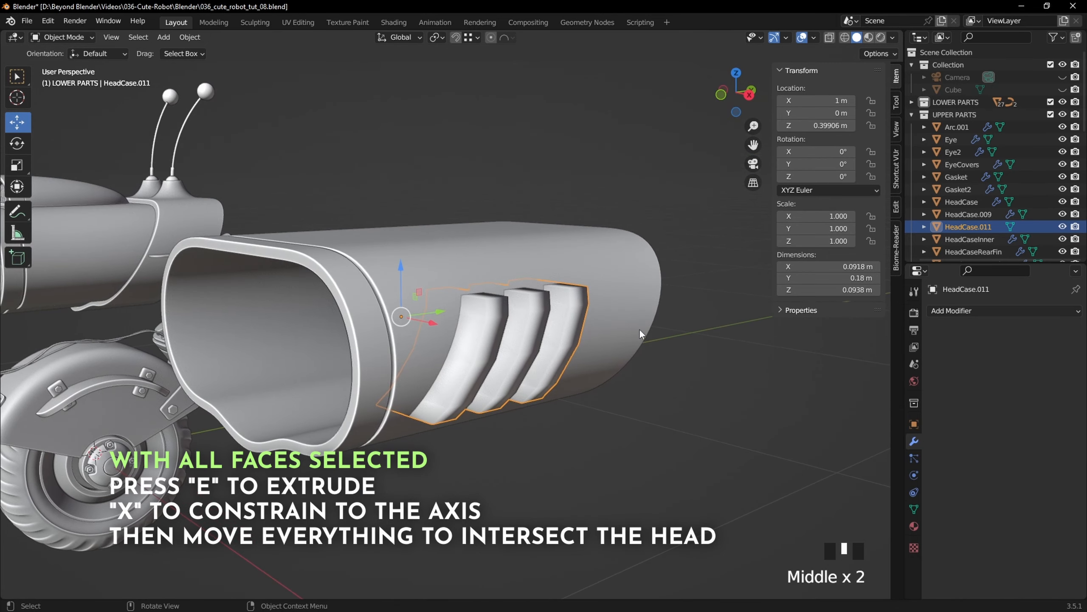
# Step: Subtract the strip object from HeadCase.009 with a Bool Tool difference modifier
pyautogui.keyDown('shift'); pyautogui.click(639, 309); pyautogui.keyUp('shift')
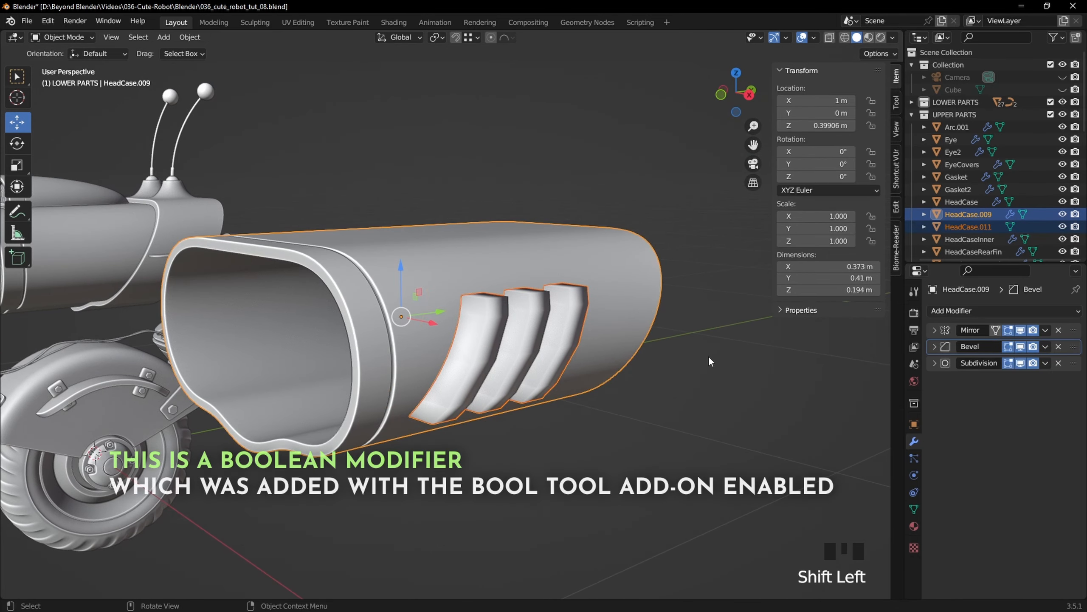
pyautogui.press('ctrl+KP_Subtract')
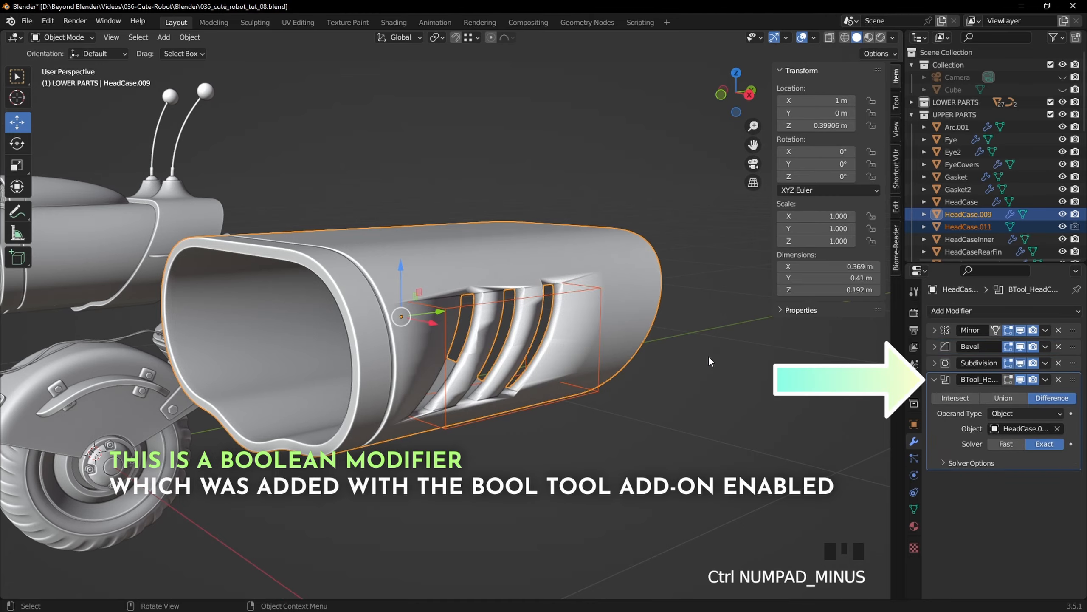
pyautogui.moveTo(702, 338)
pyautogui.mouseDown(button='middle')
pyautogui.moveTo(640, 318)
pyautogui.moveTo(634, 290)
pyautogui.moveTo(707, 332)
pyautogui.mouseUp(button='middle')
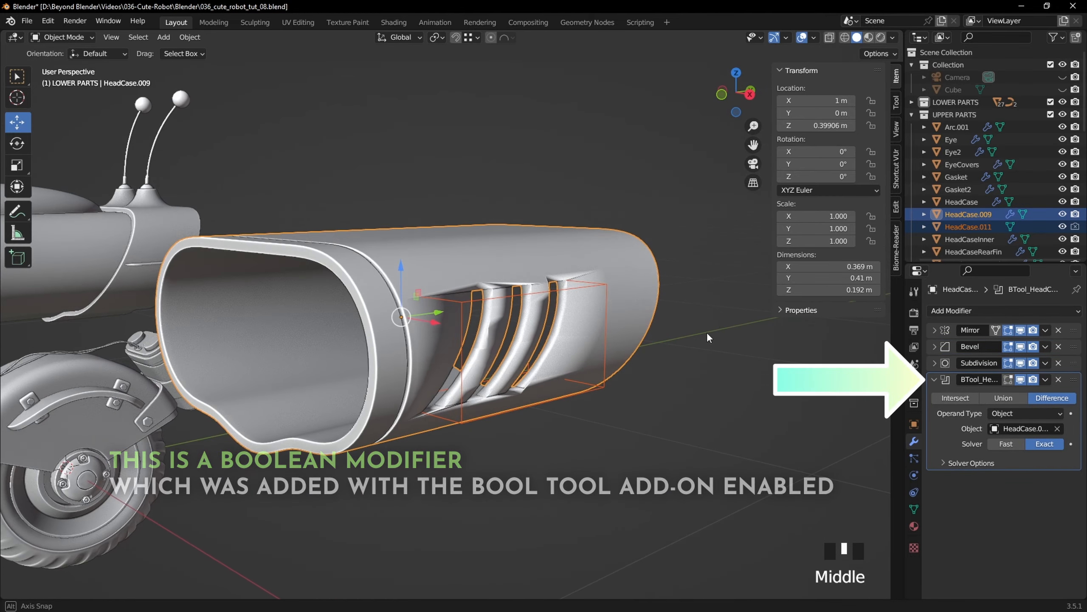
# Step: Turn off the viewport display of the Subdivision and Bevel modifiers and place the Boolean directly after the Mirror modifier
pyautogui.click(1021, 363)
pyautogui.click(1021, 347)
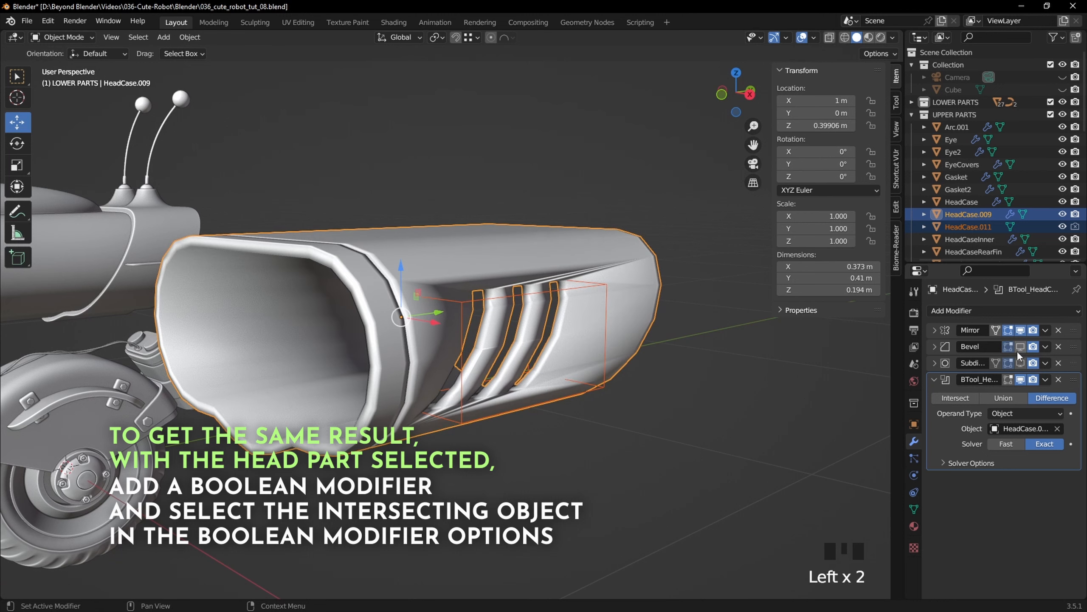
pyautogui.moveTo(1074, 379); pyautogui.dragTo(1073, 345)
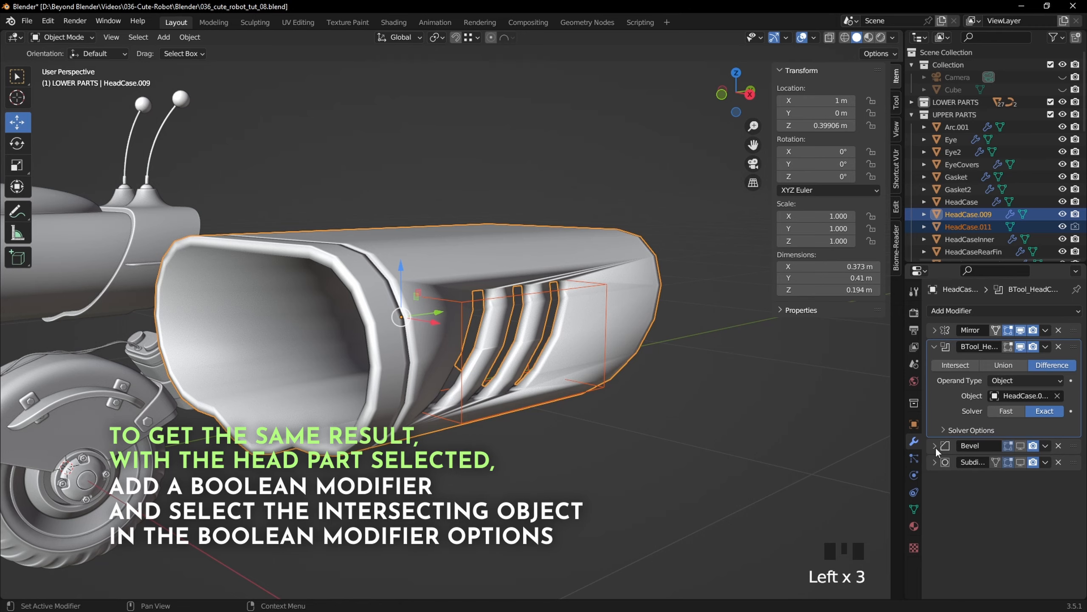
pyautogui.click(719, 407)
# Step: Apply the Boolean modifier to the head case
pyautogui.moveTo(718, 408); pyautogui.dragTo(650, 374, button='middle')
pyautogui.scroll(2, 583, 377)
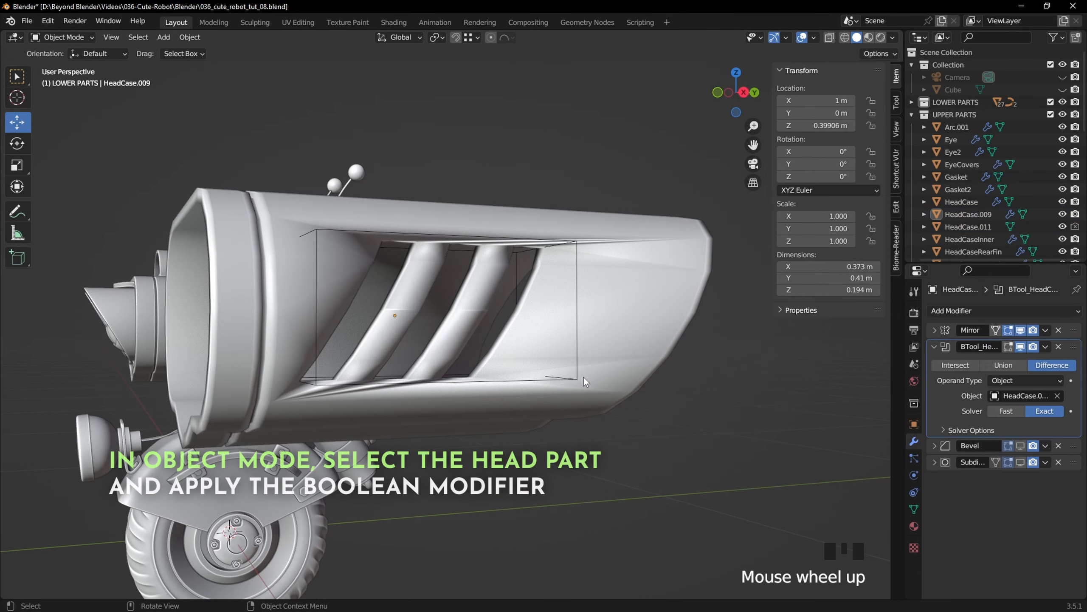
pyautogui.scroll(1, 582, 377)
pyautogui.moveTo(581, 377); pyautogui.dragTo(612, 391, button='middle')
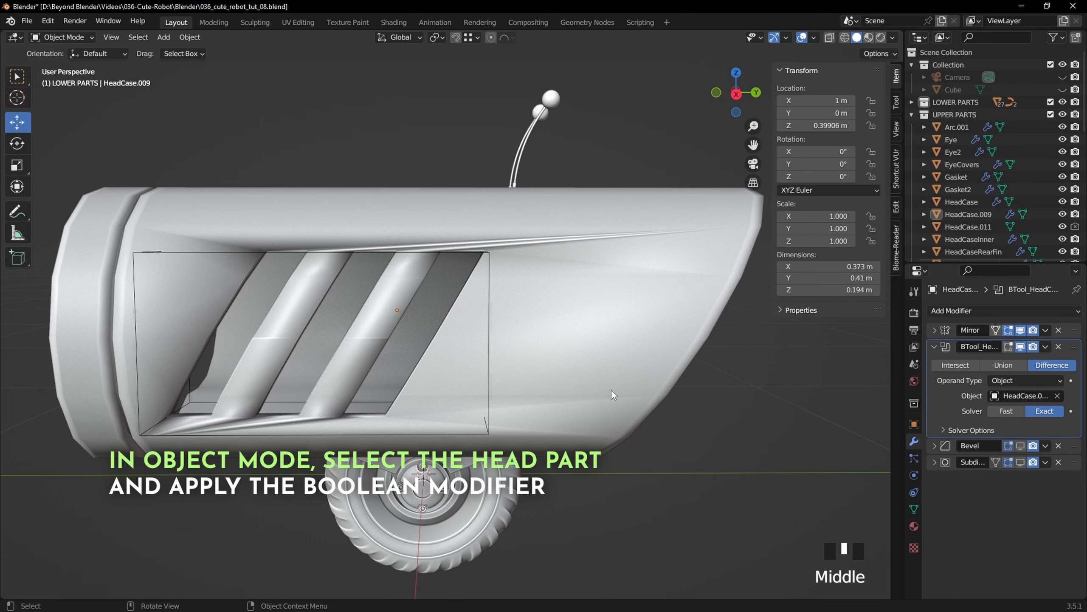
pyautogui.click(1046, 347)
pyautogui.click(1000, 361)
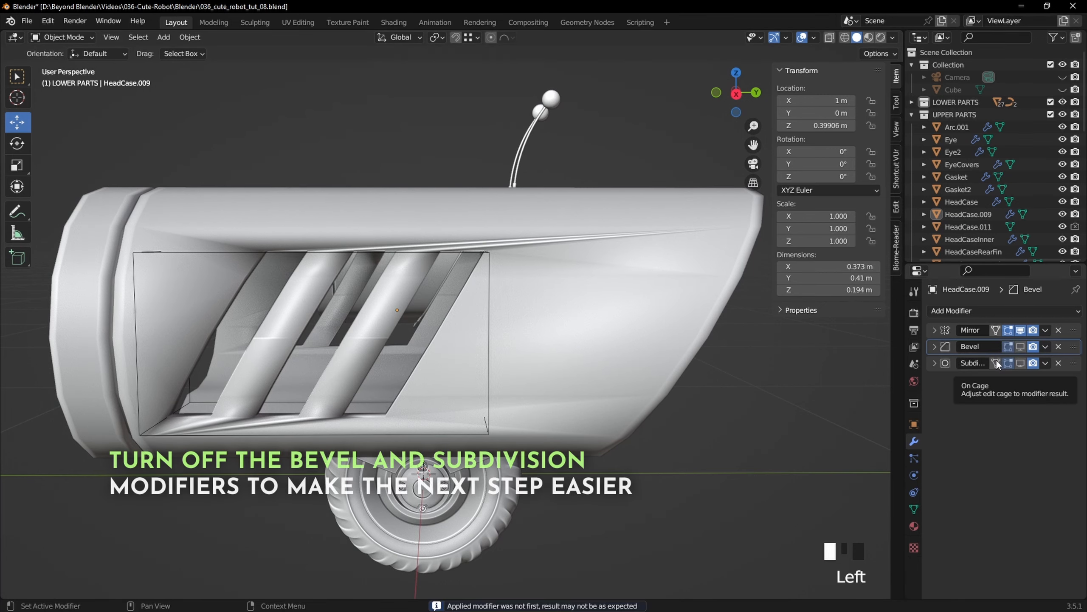
# Step: Delete the strip cutter object HeadCase.011
pyautogui.moveTo(552, 295); pyautogui.dragTo(598, 325, button='middle')
pyautogui.click(577, 290)
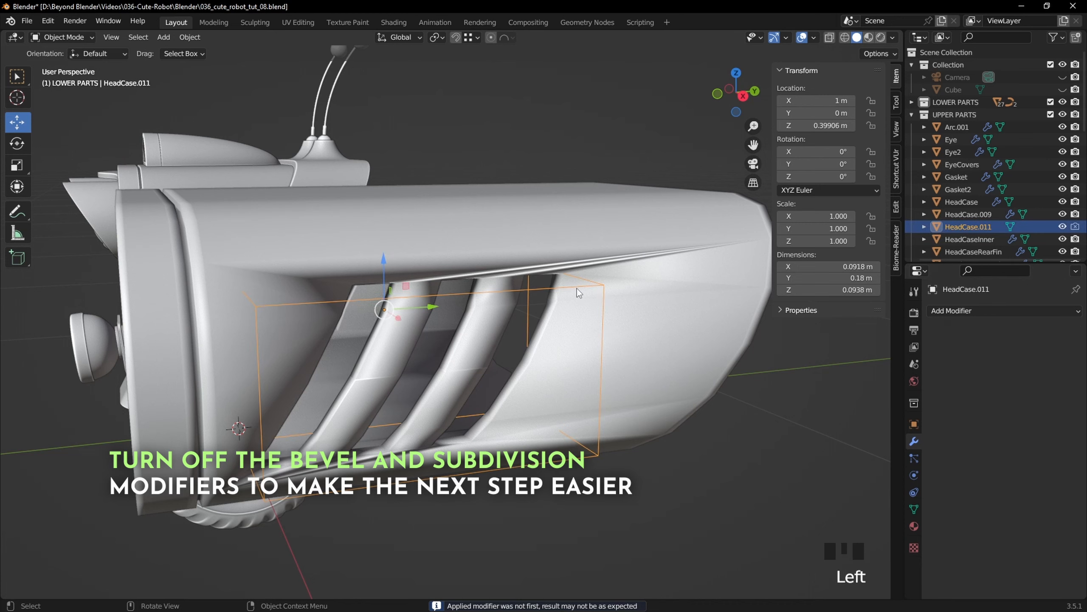
pyautogui.press('Delete')
# Step: Edit the head case mesh and merge, at last, the doubled vertices low on the edge of the vent nearest the rim
pyautogui.click(523, 255)
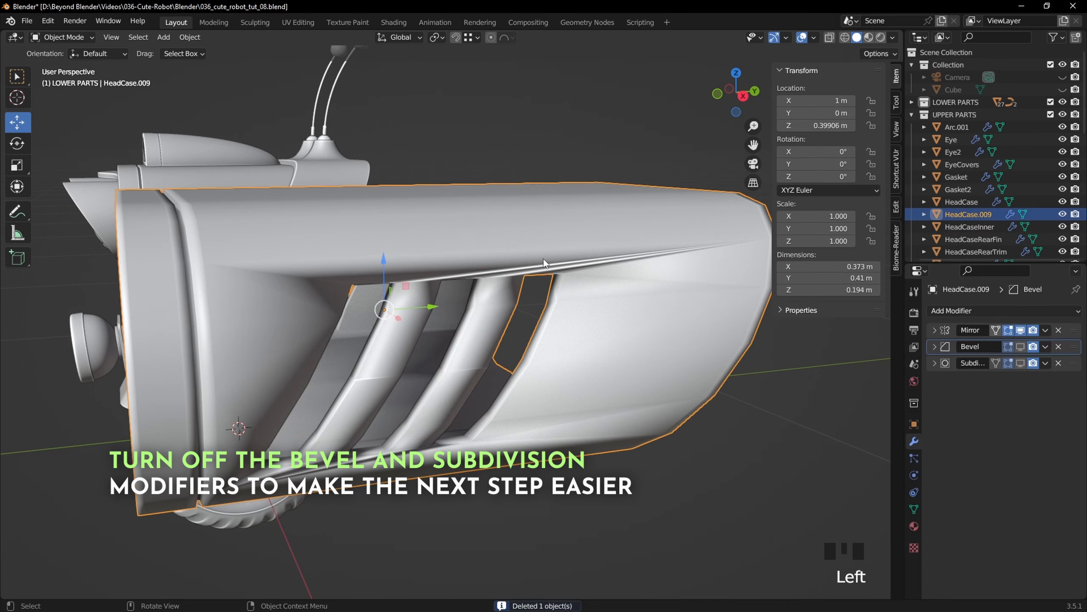
pyautogui.press('Tab')
pyautogui.moveTo(544, 259); pyautogui.dragTo(615, 268, button='middle')
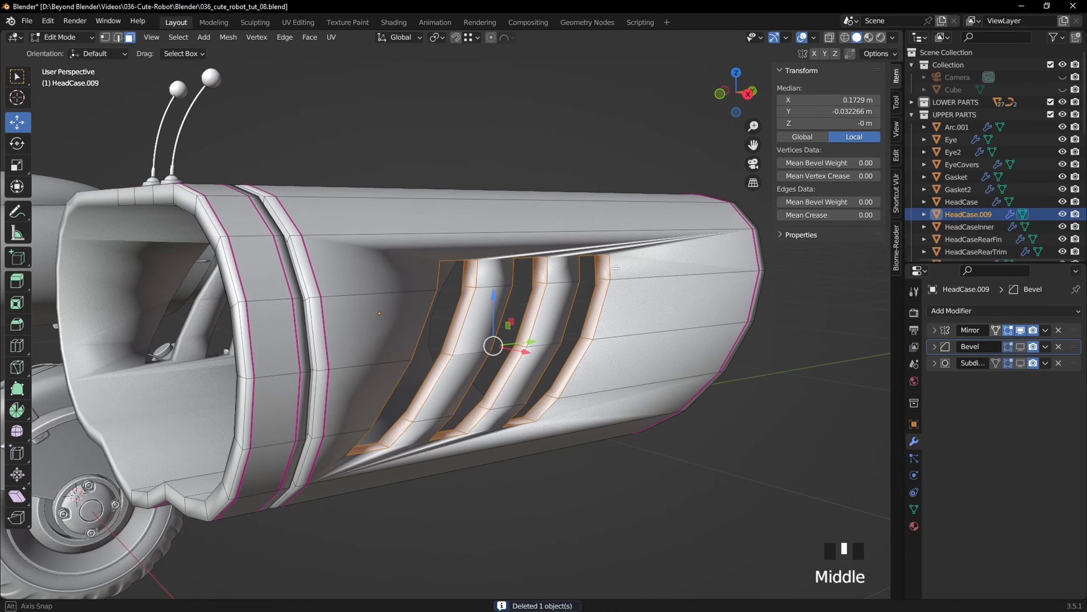
pyautogui.click(685, 456)
pyautogui.moveTo(685, 456); pyautogui.dragTo(480, 397, button='middle')
pyautogui.scroll(3, 641, 324)
pyautogui.click(619, 338)
pyautogui.keyDown('shift'); pyautogui.click(634, 326); pyautogui.keyUp('shift')
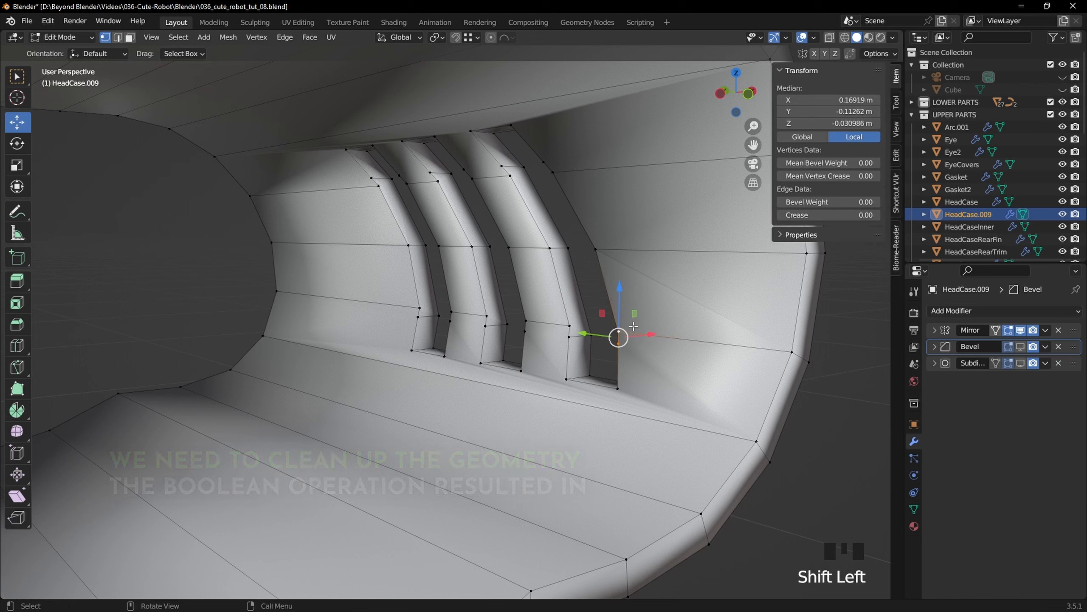
pyautogui.press('m')
pyautogui.click(630, 324)
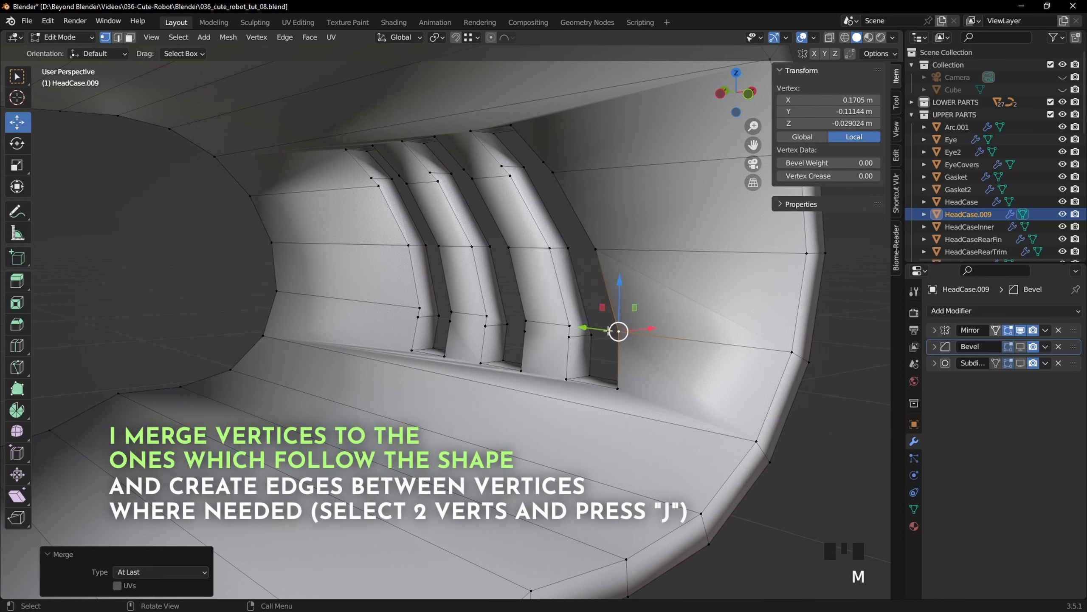
# Step: Repeat the merge at last on the doubled vertex pairs along the lower parts of the other vent edges
pyautogui.click(570, 337)
pyautogui.hotkey('shift', 'r')
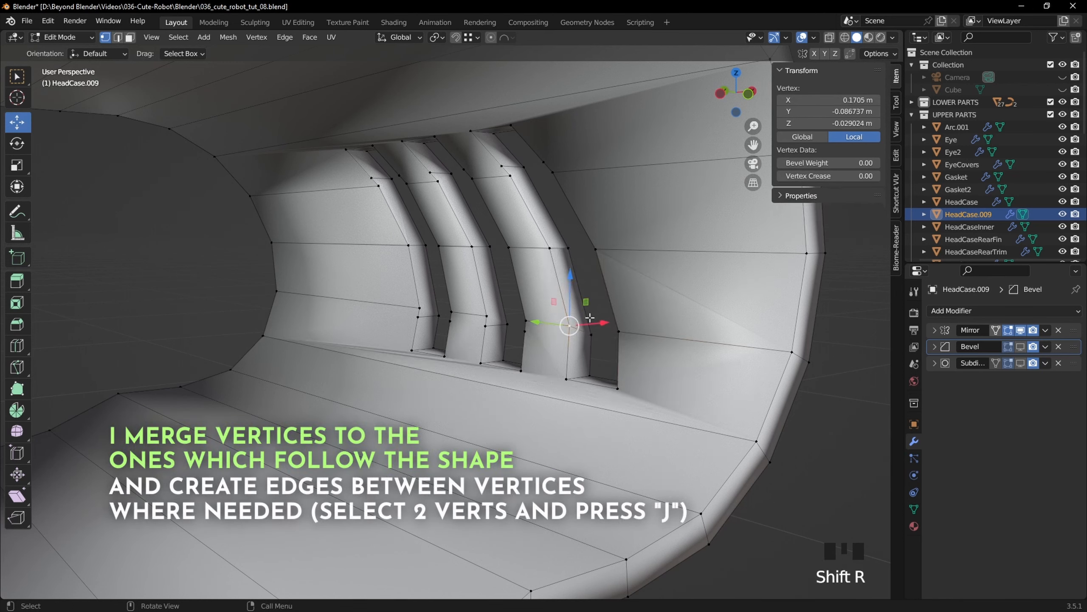
pyautogui.hotkey('shift', 'r')
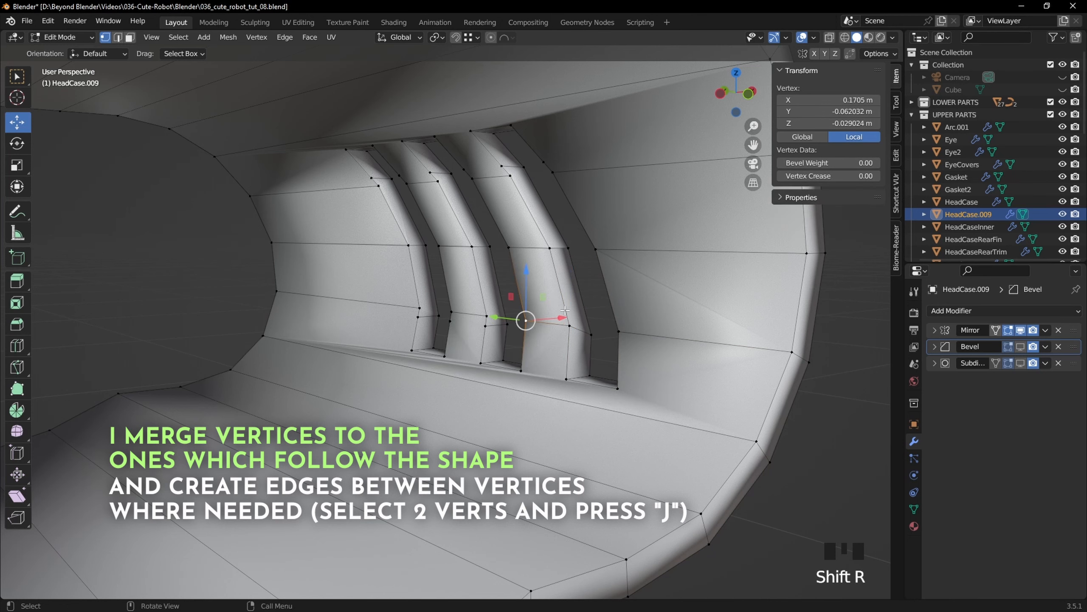
pyautogui.hotkey('shift', 'r')
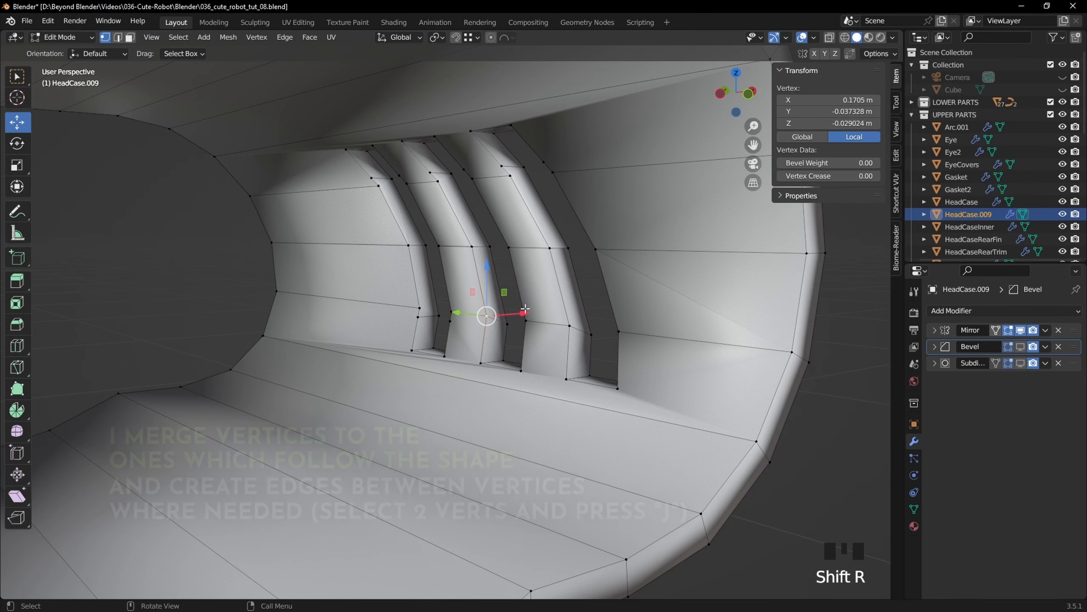
pyautogui.click(418, 317)
pyautogui.keyDown('shift'); pyautogui.click(419, 308); pyautogui.keyUp('shift')
pyautogui.hotkey('shift', 'r')
# Step: Merge the doubled vertex pairs near the upper ends of the vent edges onto the vertices that follow the head's shape
pyautogui.click(371, 178)
pyautogui.keyDown('shift'); pyautogui.click(379, 186); pyautogui.keyUp('shift')
pyautogui.hotkey('shift', 'r')
pyautogui.click(398, 175)
pyautogui.keyDown('shift'); pyautogui.click(406, 183); pyautogui.keyUp('shift')
pyautogui.click(17, 77)
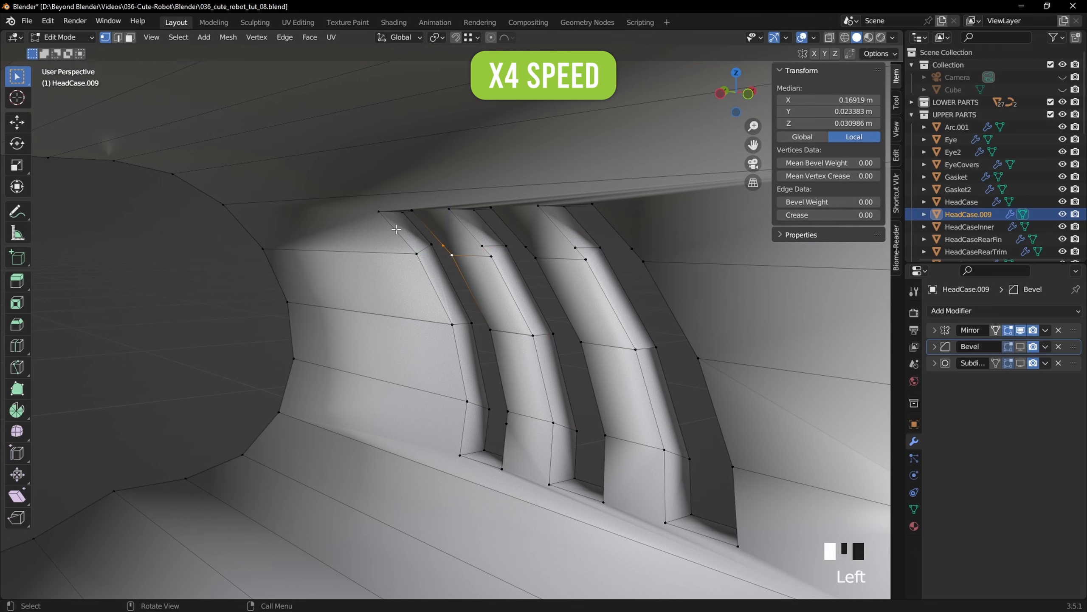
pyautogui.hotkey('shift', 'r')
pyautogui.click(482, 246)
pyautogui.keyDown('shift'); pyautogui.click(491, 256); pyautogui.keyUp('shift')
pyautogui.hotkey('shift', 'r')
pyautogui.click(635, 246)
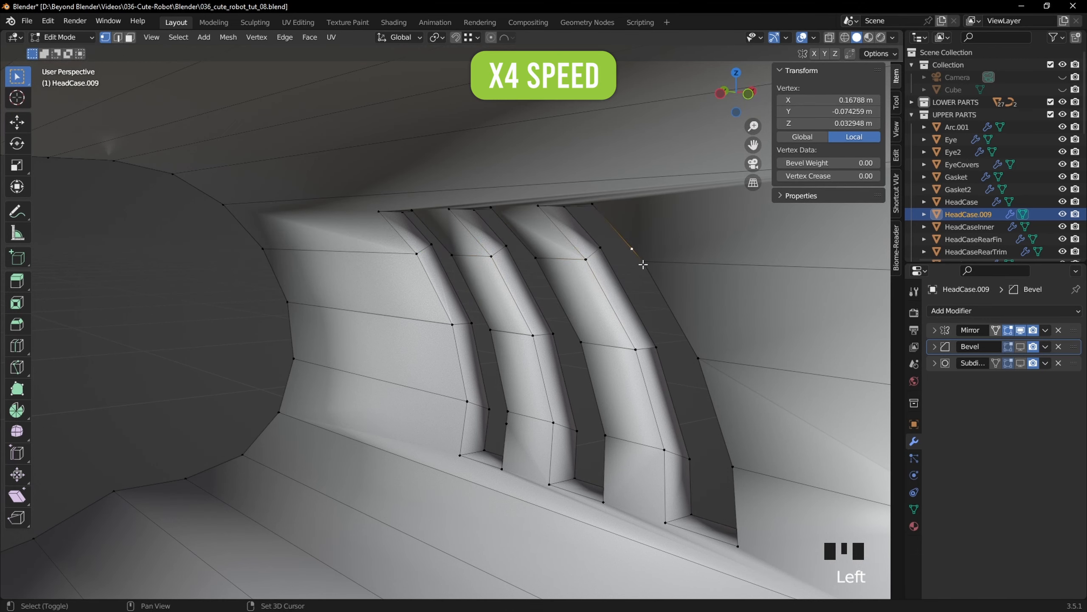
pyautogui.moveTo(636, 245); pyautogui.dragTo(485, 225, button='middle')
# Step: Connect vertex pairs across the slats between the vents with new edges
pyautogui.keyDown('shift'); pyautogui.click(485, 226); pyautogui.keyUp('shift')
pyautogui.press('j')
pyautogui.click(436, 243)
pyautogui.keyDown('shift'); pyautogui.click(394, 257); pyautogui.keyUp('shift')
pyautogui.hotkey('shift', 'r')
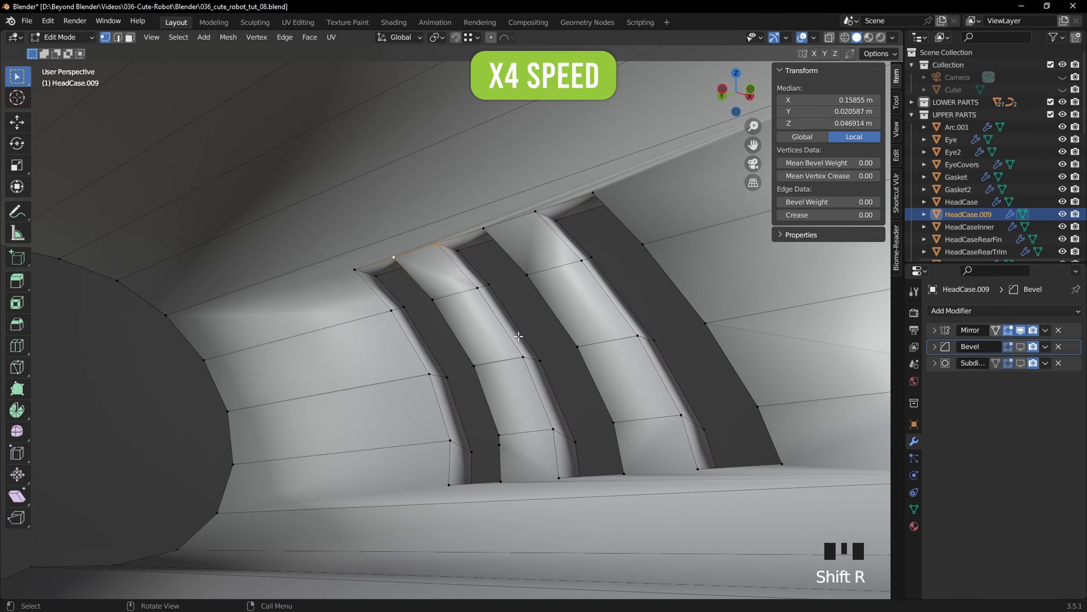
pyautogui.moveTo(395, 261); pyautogui.dragTo(403, 294, button='middle')
pyautogui.click(462, 360)
pyautogui.keyDown('shift'); pyautogui.click(522, 363); pyautogui.keyUp('shift')
pyautogui.hotkey('shift', 'r')
pyautogui.hotkey('shift', 'r')
# Step: Merge, at last, the remaining doubled vertex pair near the lower end of the middle vent's edge
pyautogui.moveTo(673, 381); pyautogui.dragTo(634, 324, button='middle')
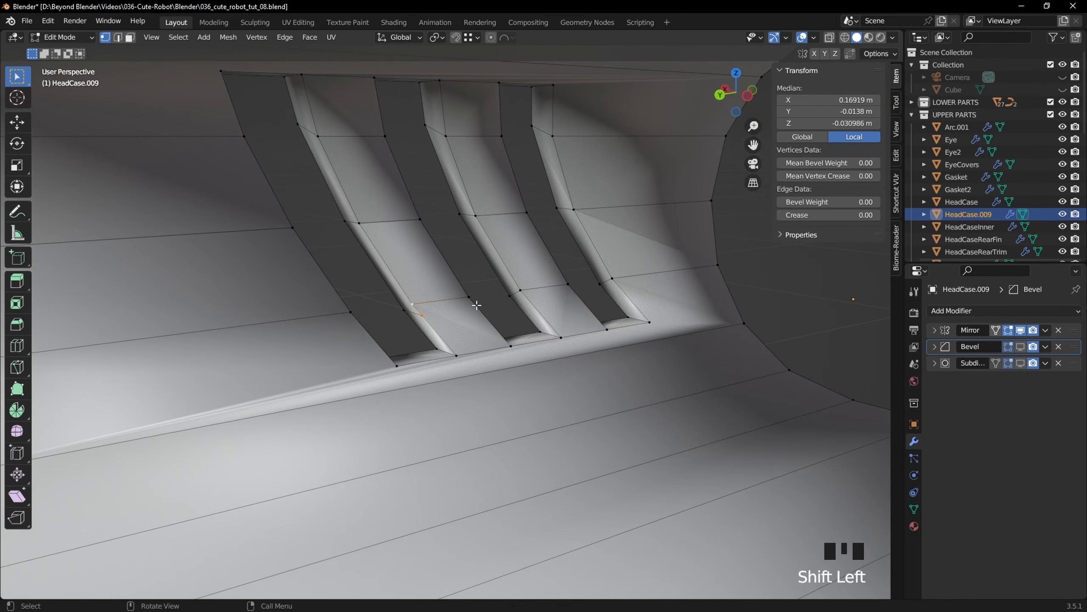
pyautogui.press('m')
pyautogui.click(450, 303)
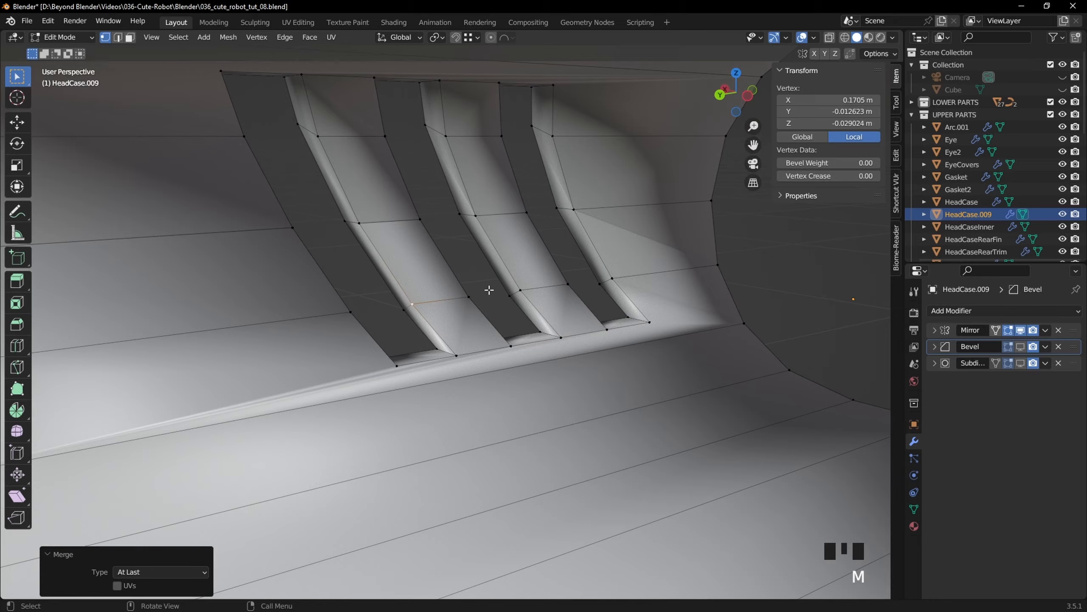
pyautogui.click(660, 243)
# Step: Add a loop cut across the outside of the head case, vertex-snapped to the first vent's top corner nearest the rim
pyautogui.keyDown('shift'); pyautogui.moveTo(660, 243); pyautogui.dragTo(489, 97, button='middle'); pyautogui.keyUp('shift')
pyautogui.scroll(-3, 635, 322)
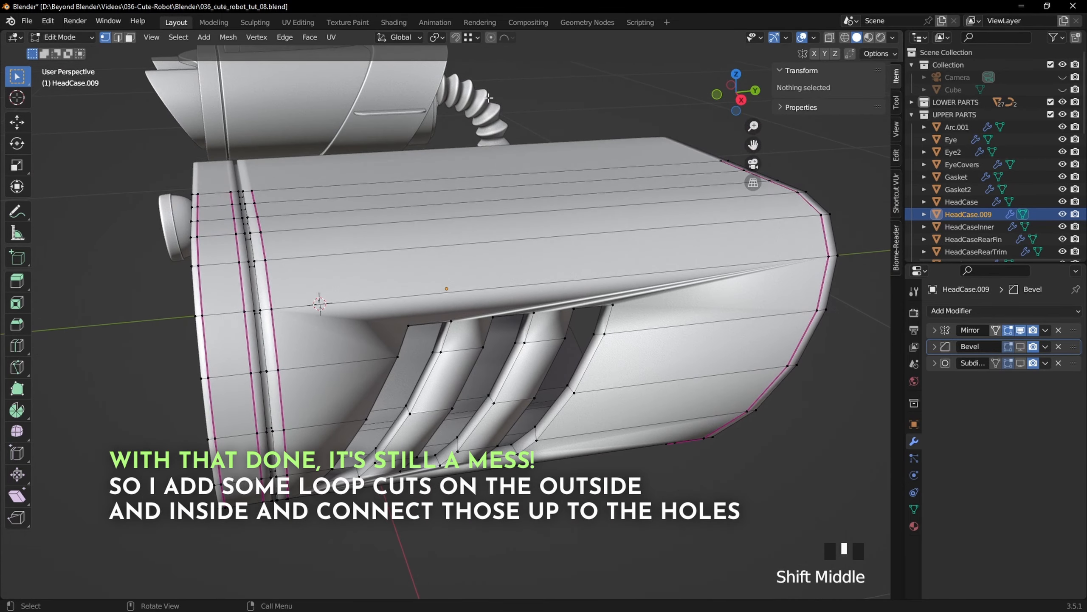
pyautogui.click(477, 38)
pyautogui.moveTo(544, 240); pyautogui.dragTo(519, 220, button='middle')
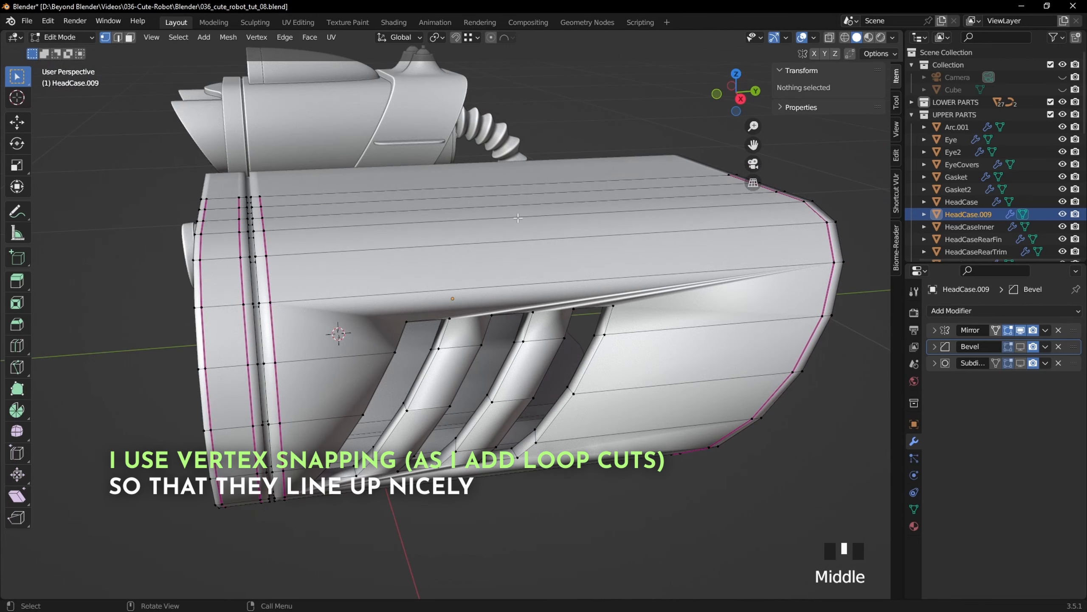
pyautogui.hotkey('ctrl', 'r')
pyautogui.click(527, 218)
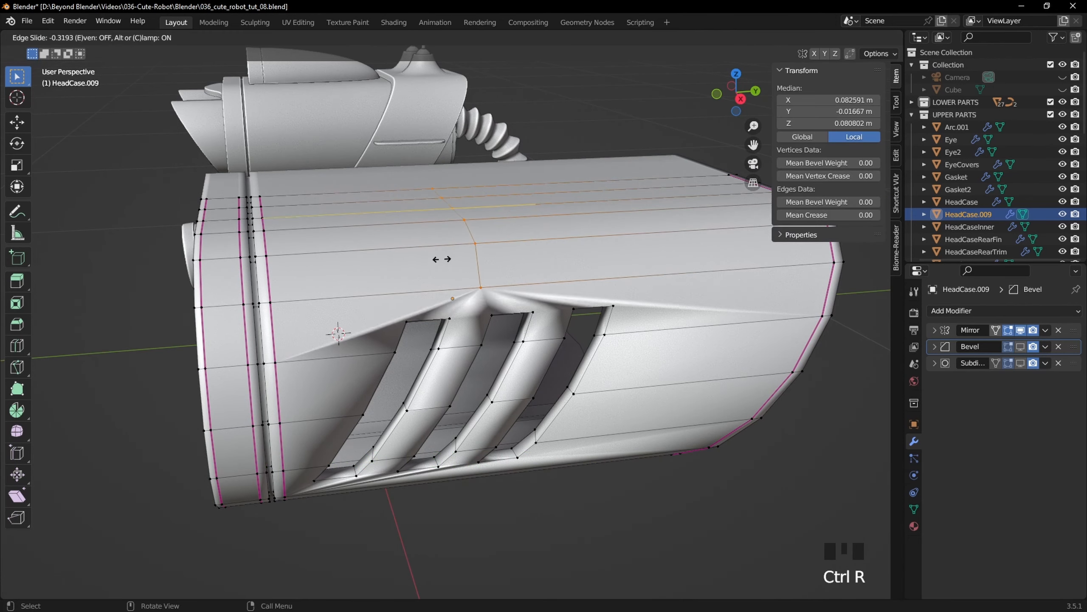
pyautogui.click(405, 323)
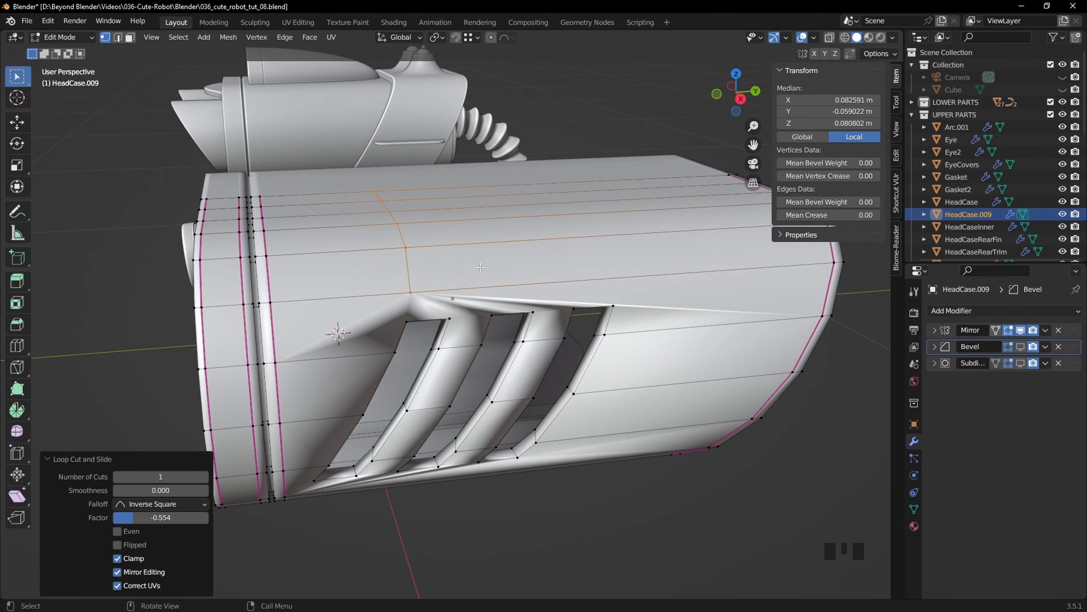
# Step: Undo the misplaced second loop cut and add one snapped to the first vent's other top corner
pyautogui.click(440, 288)
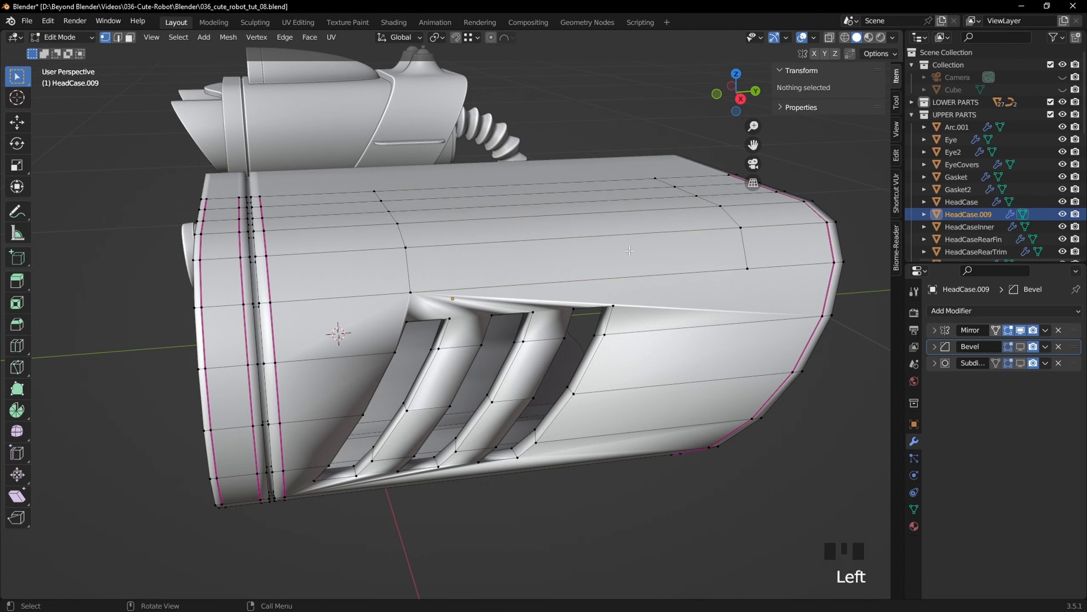
pyautogui.hotkey('ctrl', 'z')
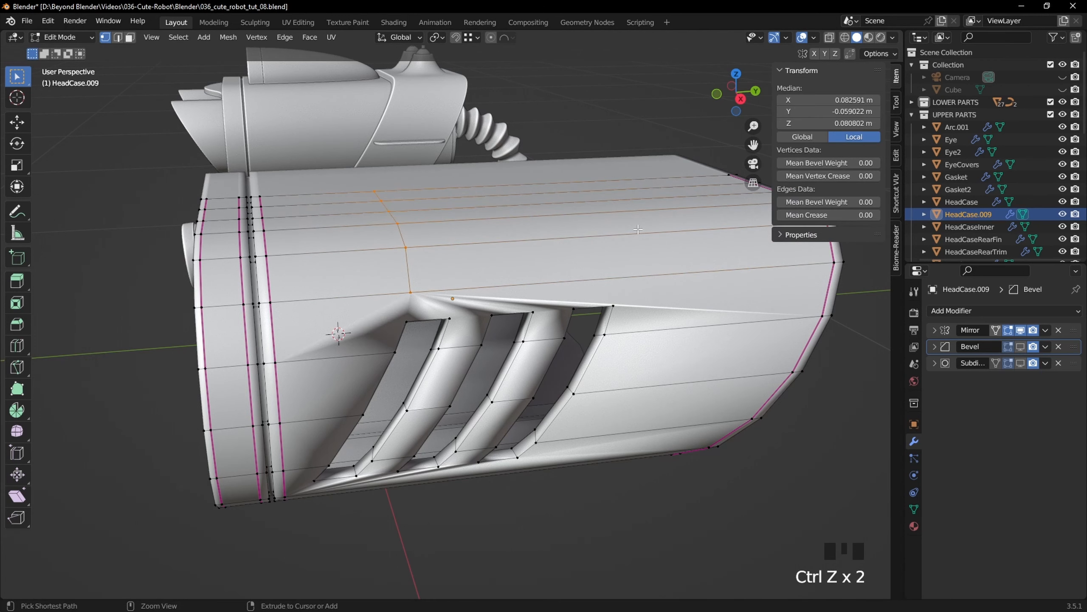
pyautogui.click(607, 242)
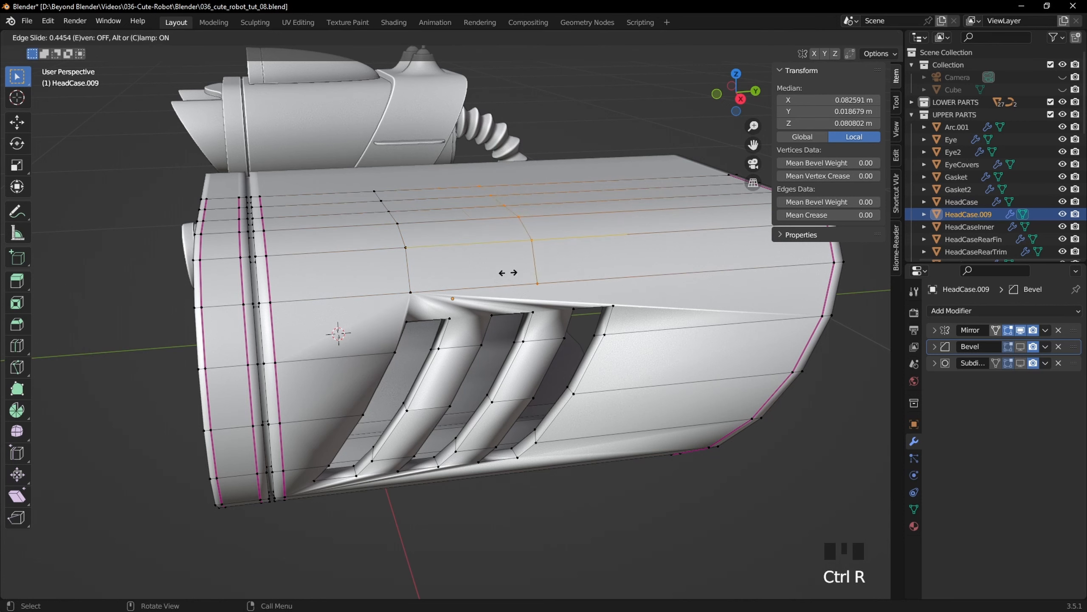
pyautogui.click(453, 318)
# Step: Add four more loop cuts across the outside of the head case, snapped to the top corners of the second and third vents
pyautogui.hotkey('ctrl', 'r')
pyautogui.click(540, 253)
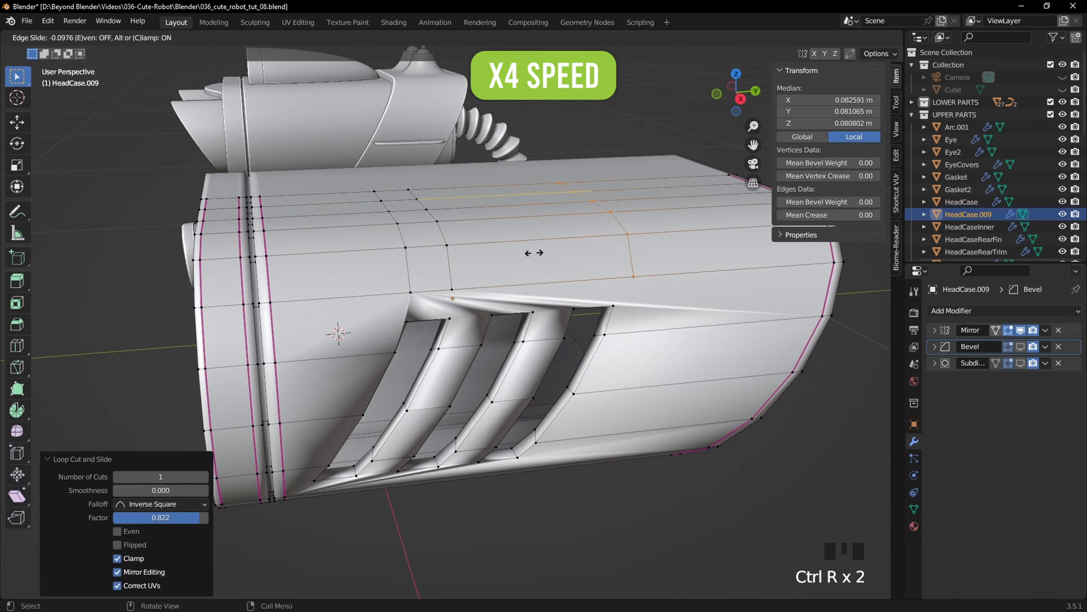
pyautogui.hotkey('ctrl', 'r')
pyautogui.click(575, 257)
pyautogui.click(534, 311)
pyautogui.hotkey('ctrl', 'r')
pyautogui.click(574, 309)
pyautogui.hotkey('ctrl', 'r')
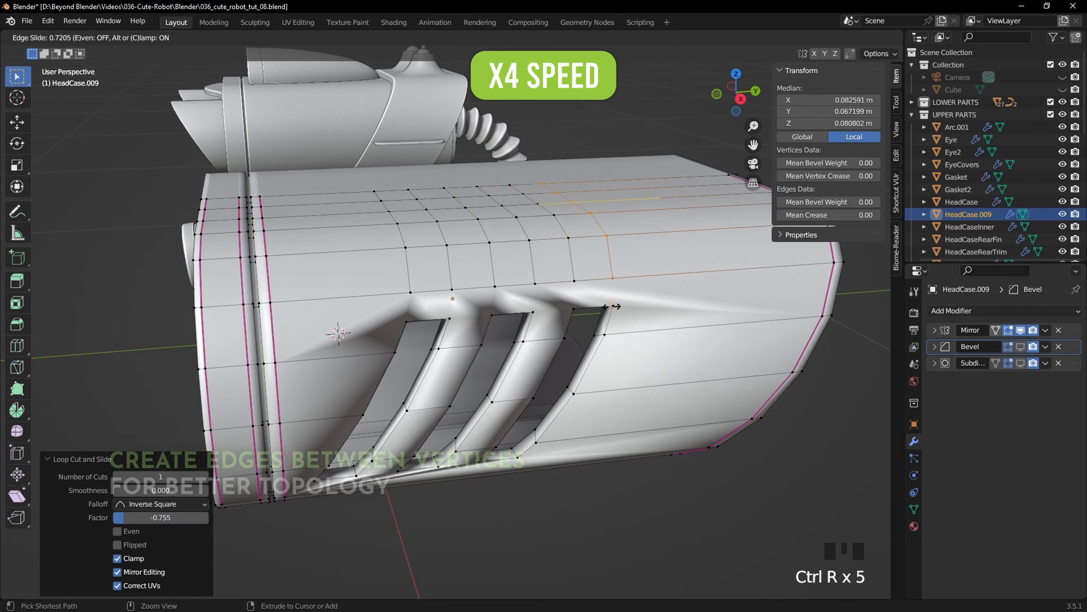
# Step: Connect the loop cut ends to both top corners of the third vent and the second vent's adjacent top corner
pyautogui.click(613, 278)
pyautogui.keyDown('shift'); pyautogui.click(614, 306); pyautogui.keyUp('shift')
pyautogui.press('j')
pyautogui.click(575, 281)
pyautogui.keyDown('shift'); pyautogui.click(574, 309); pyautogui.keyUp('shift')
pyautogui.hotkey('shift', 'r')
pyautogui.click(535, 284)
pyautogui.keyDown('shift'); pyautogui.click(533, 312); pyautogui.keyUp('shift')
pyautogui.hotkey('shift', 'r')
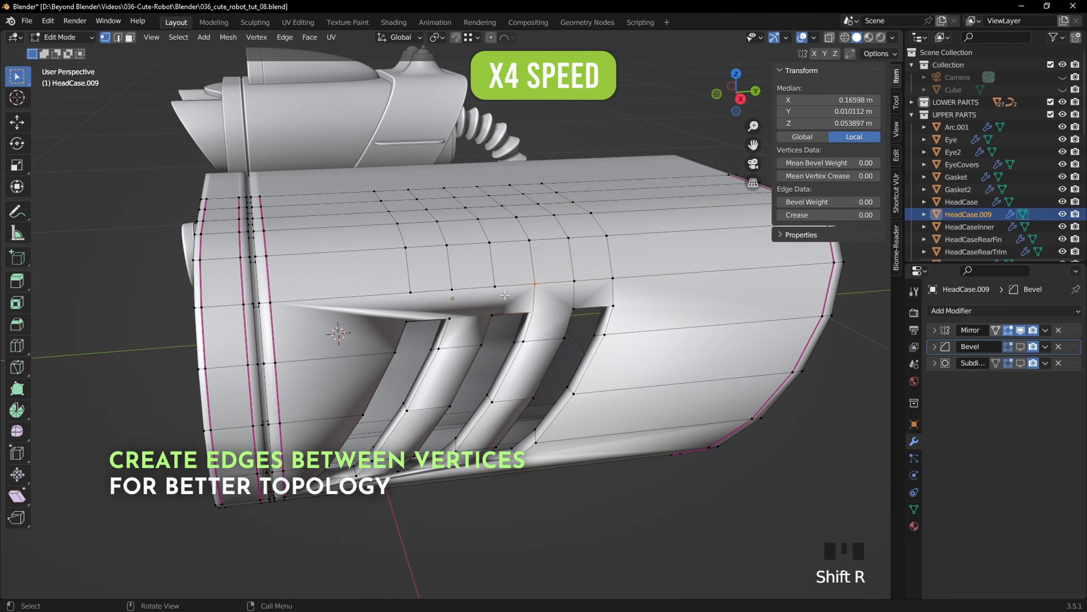
# Step: Connect the remaining loop cut ends to the second vent's other top corner and both top corners of the first vent
pyautogui.click(495, 286)
pyautogui.click(453, 291)
pyautogui.keyDown('shift'); pyautogui.click(450, 319); pyautogui.keyUp('shift')
pyautogui.hotkey('shift', 'r')
pyautogui.click(410, 293)
pyautogui.keyDown('shift'); pyautogui.click(406, 322); pyautogui.keyUp('shift')
pyautogui.hotkey('shift', 'r')
# Step: Connect the first vent's top corner to the second vent's adjacent one and add a loop cut below the third vent's outer bottom corner
pyautogui.click(450, 318)
pyautogui.keyDown('shift'); pyautogui.click(491, 315); pyautogui.keyUp('shift')
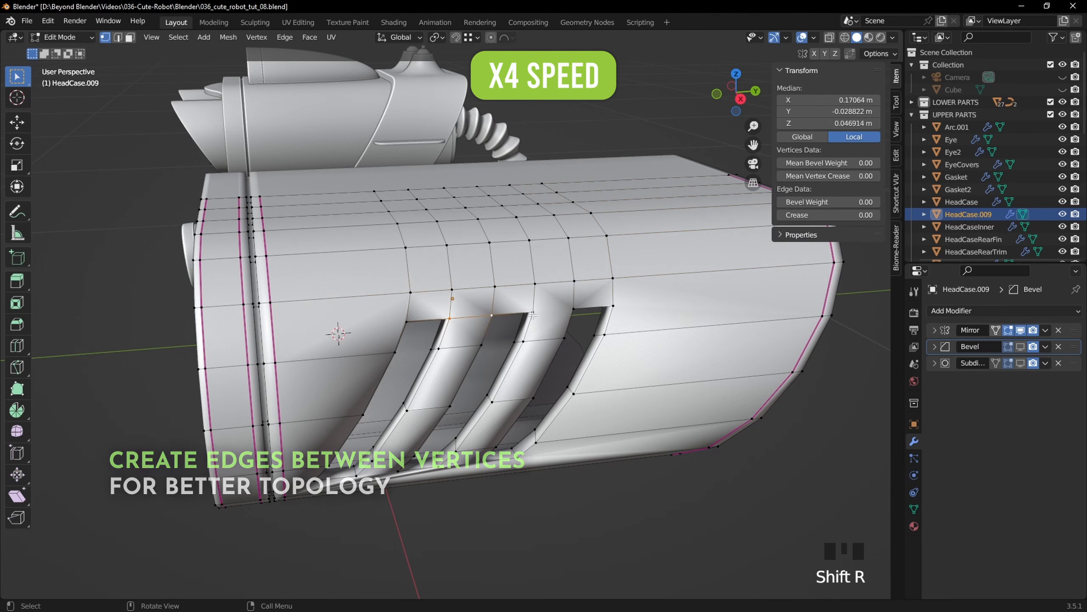
pyautogui.moveTo(562, 327); pyautogui.dragTo(599, 257, button='middle')
pyautogui.keyDown('shift'); pyautogui.moveTo(557, 335); pyautogui.dragTo(534, 362, button='middle'); pyautogui.keyUp('shift')
pyautogui.hotkey('ctrl', 'r')
pyautogui.click(525, 335)
pyautogui.click(515, 333)
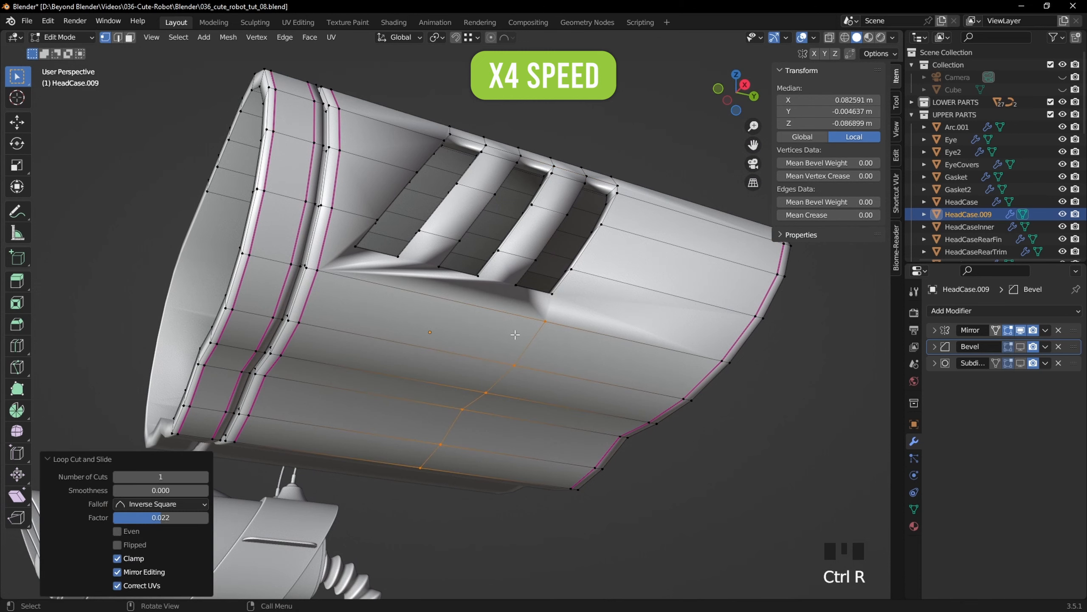
# Step: Add five more loop cuts across the outside of the head case below the vents, snapped to their remaining bottom corners
pyautogui.hotkey('ctrl', 'r')
pyautogui.click(445, 300)
pyautogui.click(445, 313)
pyautogui.click(490, 321)
pyautogui.hotkey('ctrl', 'r')
pyautogui.click(412, 306)
pyautogui.click(448, 316)
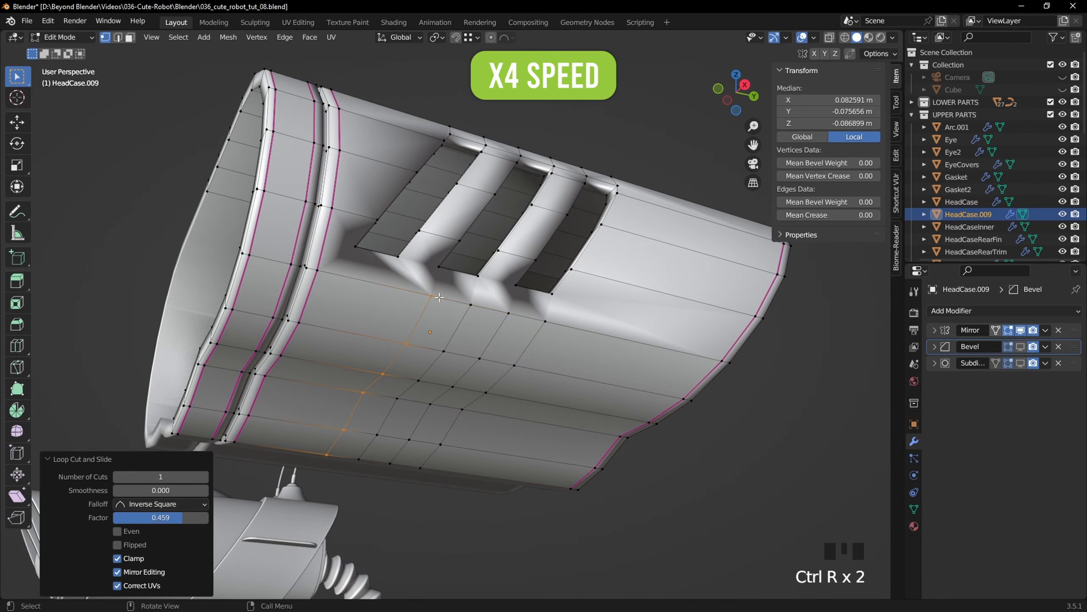
pyautogui.moveTo(441, 308); pyautogui.dragTo(456, 343, button='middle')
pyautogui.hotkey('ctrl', 'r')
pyautogui.click(353, 322)
pyautogui.hotkey('ctrl', 'r')
pyautogui.click(345, 321)
pyautogui.click(337, 321)
# Step: Connect the lower loop cut ends to the bottom corners of all three vents on the outside of the head case
pyautogui.click(345, 267)
pyautogui.keyDown('shift'); pyautogui.click(336, 302); pyautogui.keyUp('shift')
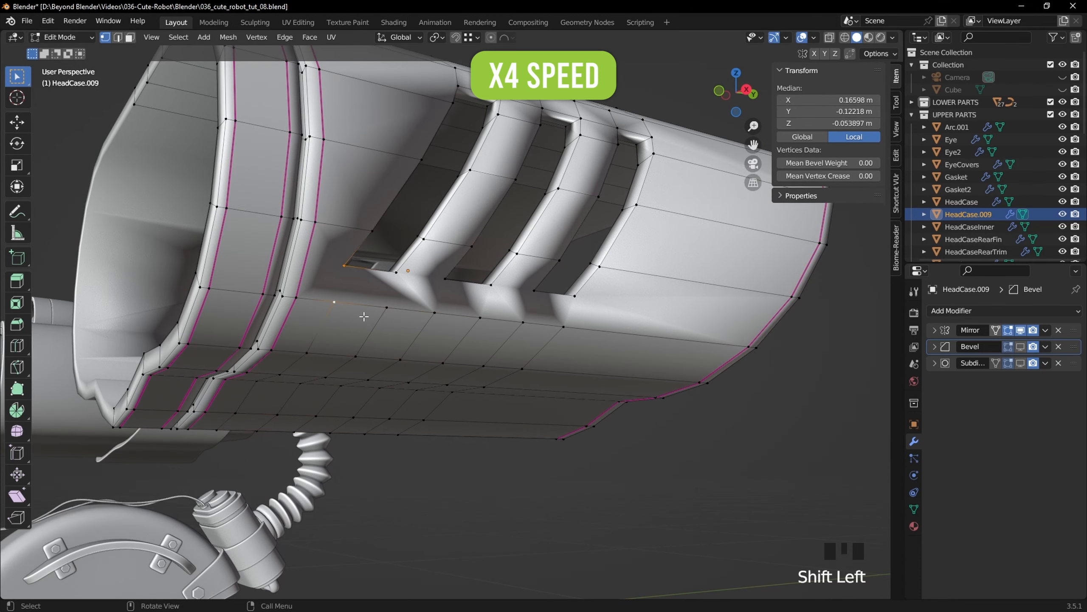
pyautogui.press('j')
pyautogui.click(445, 280)
pyautogui.keyDown('shift'); pyautogui.click(436, 314); pyautogui.keyUp('shift')
pyautogui.hotkey('shift', 'r')
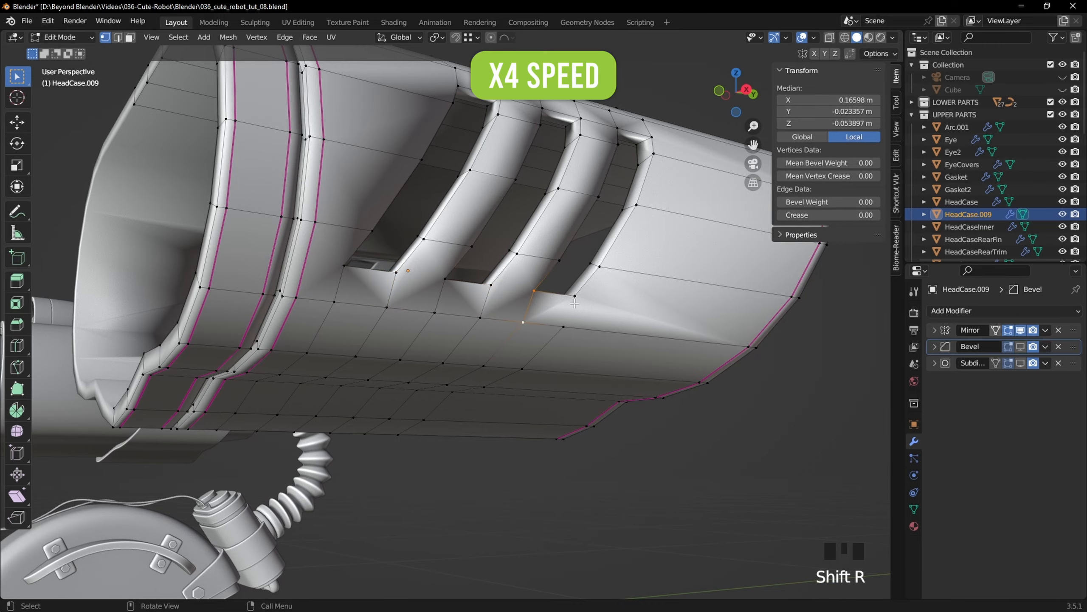
pyautogui.click(530, 293)
pyautogui.hotkey('shift', 'r')
# Step: Add six loop cuts across the inside of the head case below the vents, aligned with the vents' inner bottom corners
pyautogui.moveTo(417, 285); pyautogui.dragTo(429, 309, button='middle')
pyautogui.click(248, 321)
pyautogui.moveTo(428, 308); pyautogui.dragTo(531, 358, button='middle')
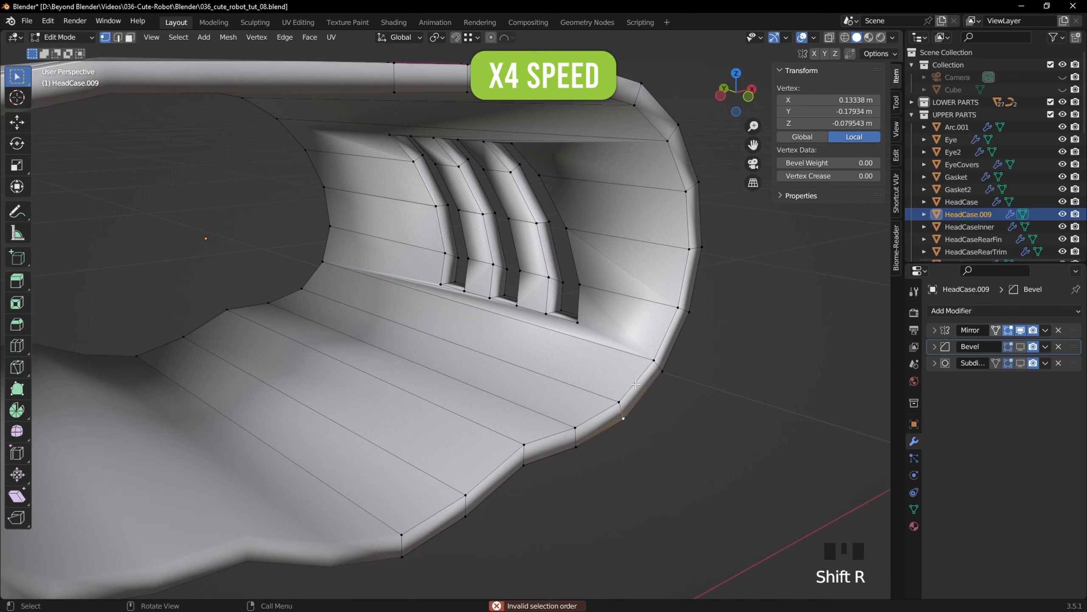
pyautogui.click(500, 381)
pyautogui.hotkey('ctrl', 'r')
pyautogui.click(445, 300)
pyautogui.click(580, 326)
pyautogui.hotkey('ctrl', 'r')
pyautogui.click(437, 293)
pyautogui.click(544, 316)
pyautogui.hotkey('ctrl', 'r')
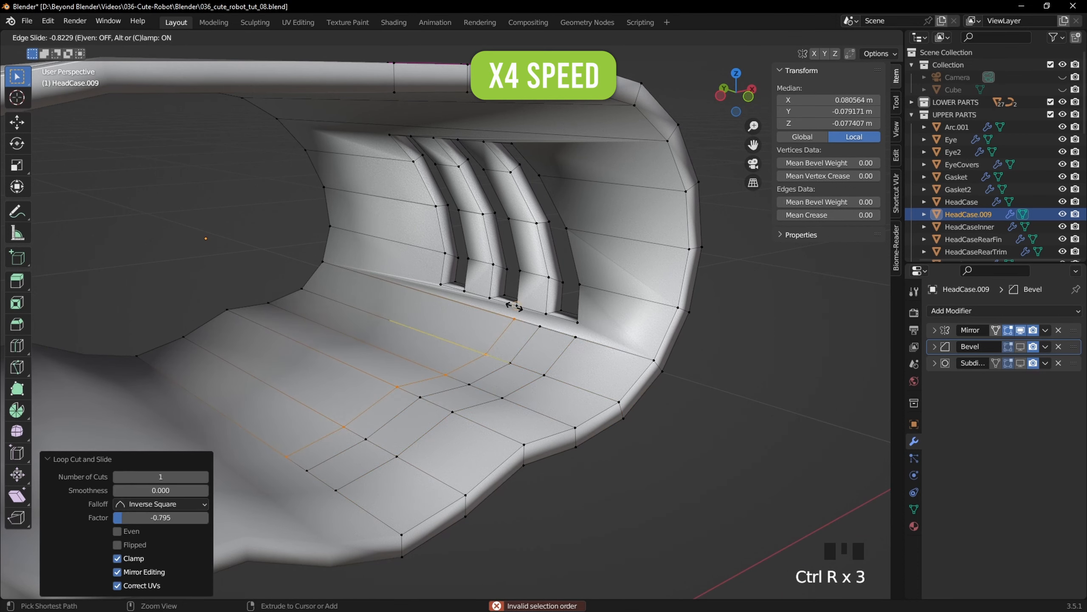
pyautogui.click(515, 306)
pyautogui.hotkey('ctrl', 'r')
pyautogui.click(490, 298)
pyautogui.hotkey('ctrl', 'r')
pyautogui.hotkey('ctrl', 'r')
# Step: Connect the inside lower loop cut ends to the inner bottom corners of the three vents
pyautogui.click(440, 284)
pyautogui.keyDown('shift'); pyautogui.click(437, 296); pyautogui.keyUp('shift')
pyautogui.press('j')
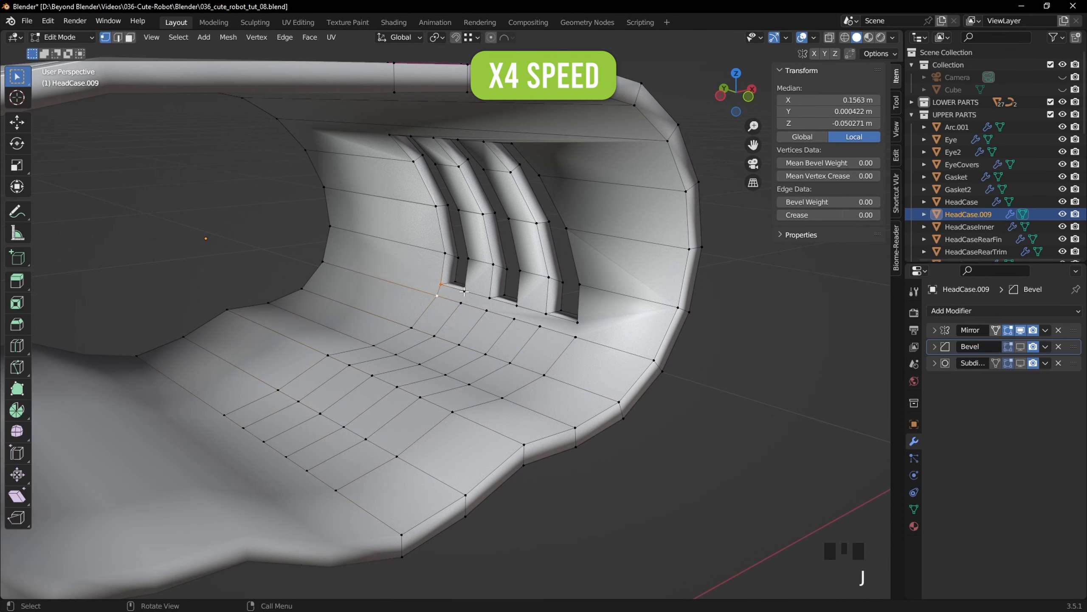
pyautogui.keyDown('shift'); pyautogui.click(539, 326); pyautogui.keyUp('shift')
# Step: Add six loop cuts across the inside of the head case above the vents, aligned with the vents' inner top corners
pyautogui.moveTo(539, 326); pyautogui.dragTo(535, 255, button='middle')
pyautogui.hotkey('ctrl', 'r')
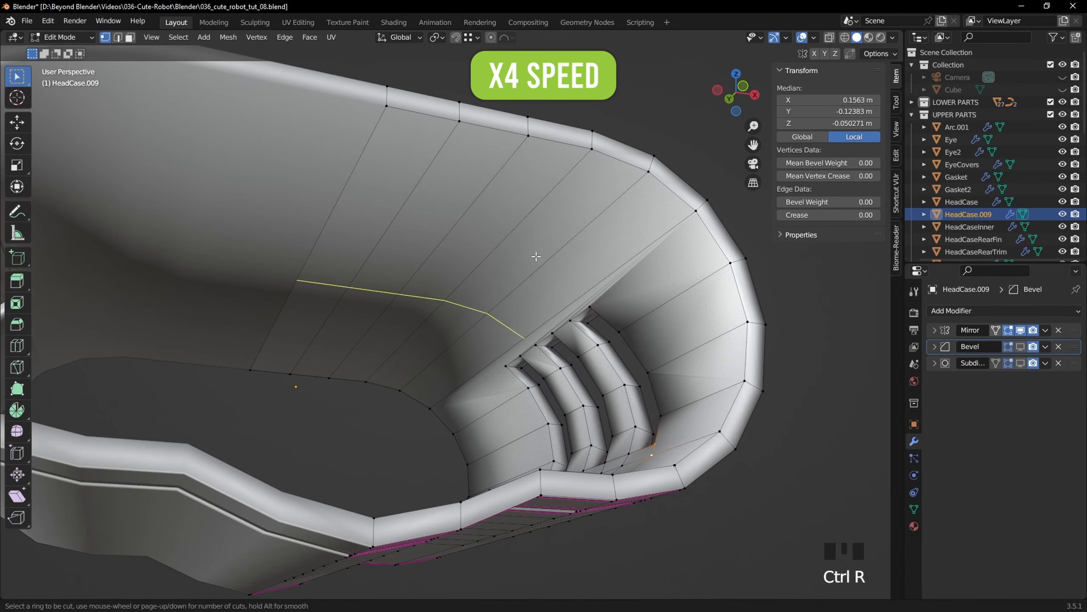
pyautogui.click(535, 256)
pyautogui.click(527, 332)
pyautogui.hotkey('ctrl', 'r')
pyautogui.click(469, 350)
pyautogui.hotkey('ctrl', 'r')
pyautogui.click(476, 355)
pyautogui.hotkey('ctrl', 'r')
pyautogui.click(492, 359)
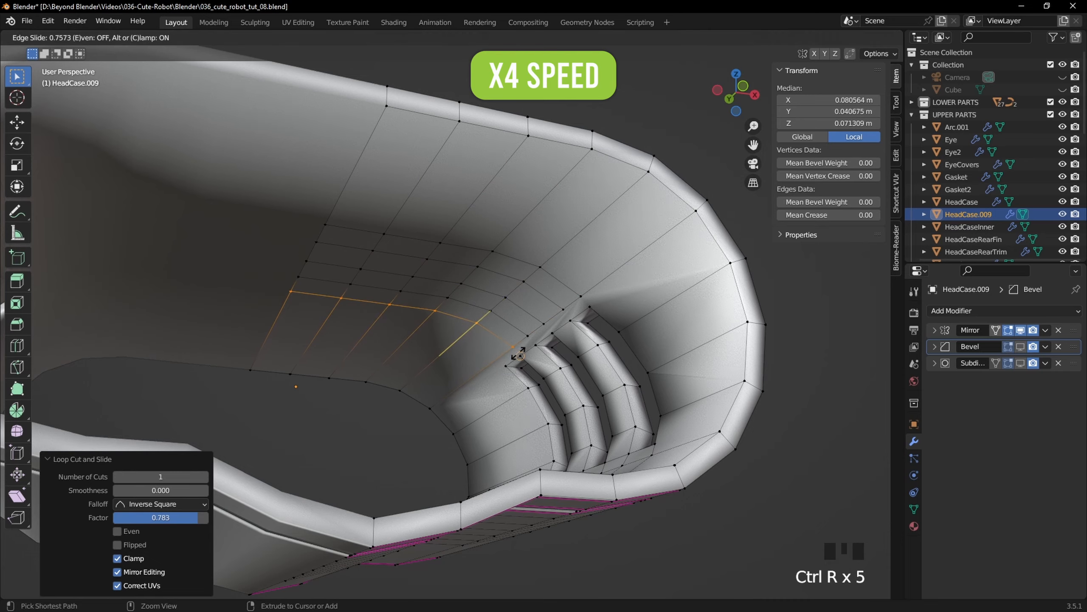
pyautogui.hotkey('ctrl', 'r')
# Step: Connect the inside upper loop cut ends to the inner top corners of the three vents
pyautogui.click(499, 358)
pyautogui.keyDown('shift'); pyautogui.click(507, 370); pyautogui.keyUp('shift')
pyautogui.scroll(2, 509, 369)
pyautogui.press('j')
pyautogui.click(536, 356)
pyautogui.keyDown('shift'); pyautogui.click(545, 369); pyautogui.keyUp('shift')
pyautogui.press('j')
pyautogui.click(558, 342)
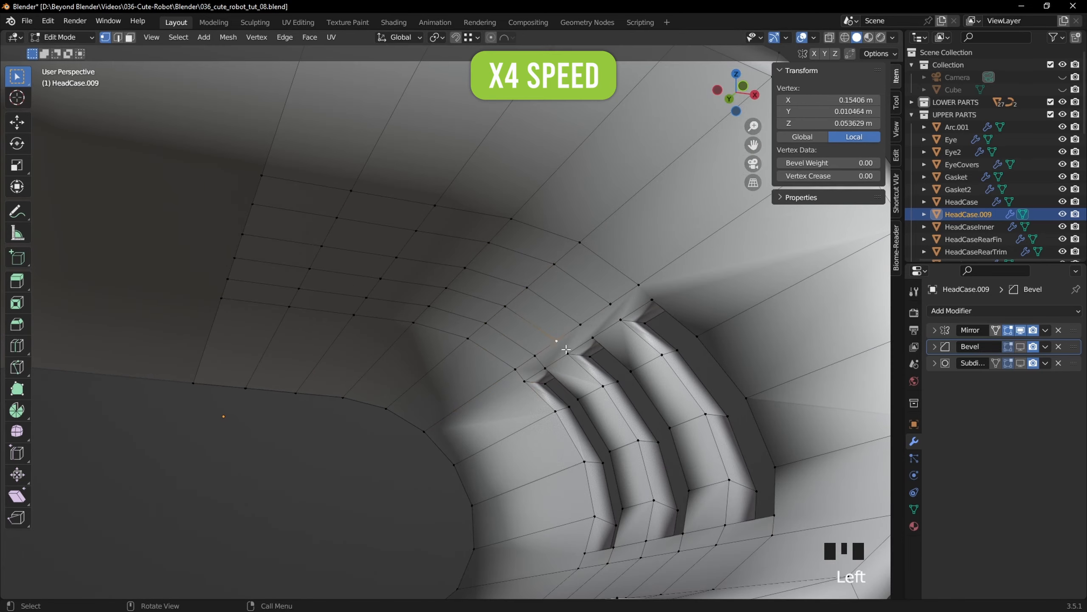
pyautogui.keyDown('shift'); pyautogui.click(568, 355); pyautogui.keyUp('shift')
pyautogui.press('j')
pyautogui.click(638, 285)
pyautogui.keyDown('shift'); pyautogui.click(652, 299); pyautogui.keyUp('shift')
pyautogui.press('j')
# Step: Enable the viewport display of the head case's Bevel and Subdivision modifiers
pyautogui.scroll(-5, 685, 302)
pyautogui.click(728, 314)
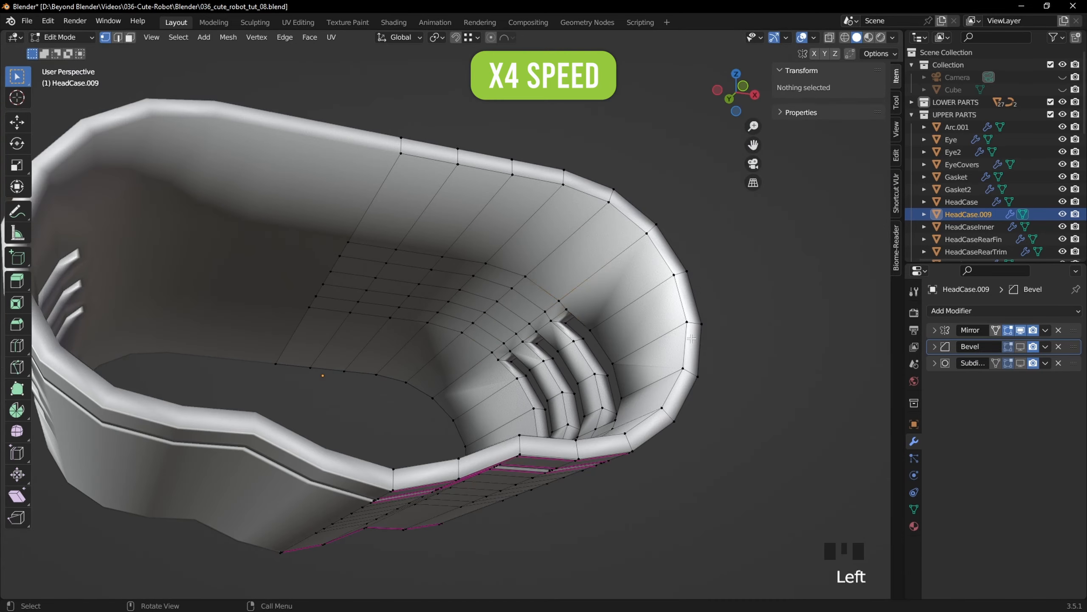
pyautogui.moveTo(728, 314); pyautogui.dragTo(540, 334, button='middle')
pyautogui.click(1020, 347)
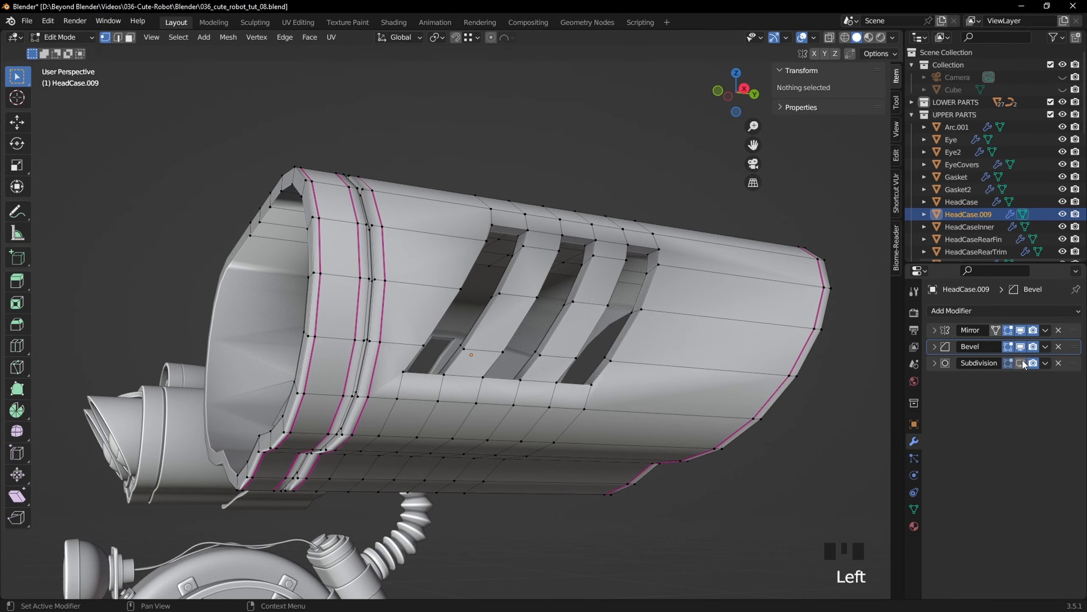
pyautogui.click(1021, 363)
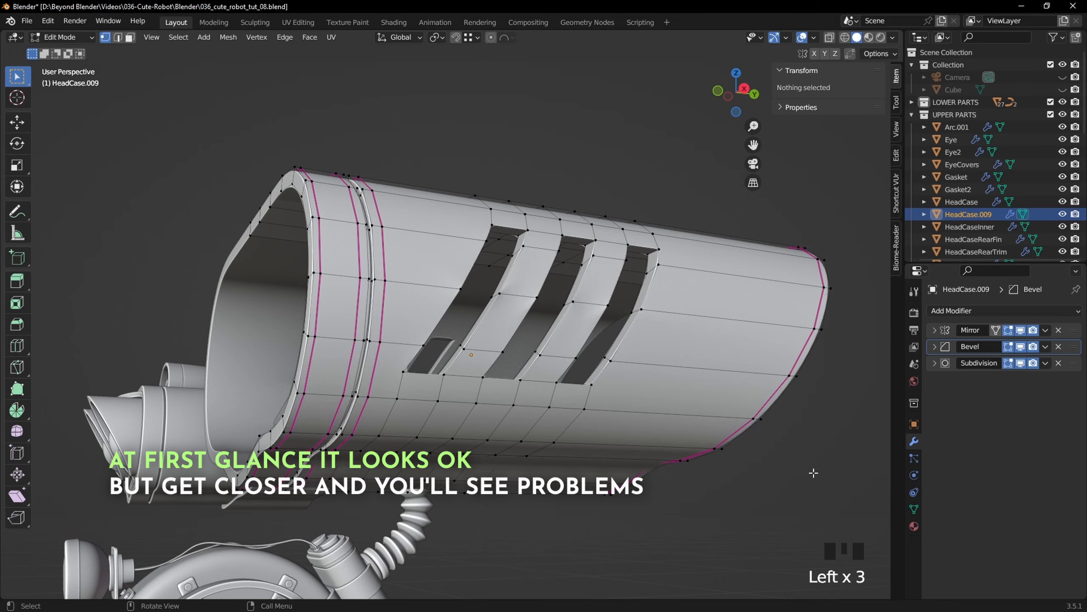
# Step: Examine the shading around the vents' upper corners up close in Object Mode
pyautogui.press('Tab')
pyautogui.click(798, 454)
pyautogui.moveTo(796, 450); pyautogui.dragTo(752, 480, button='middle')
pyautogui.scroll(5, 685, 327)
pyautogui.keyDown('shift'); pyautogui.moveTo(717, 348); pyautogui.dragTo(469, 352, button='middle'); pyautogui.keyUp('shift')
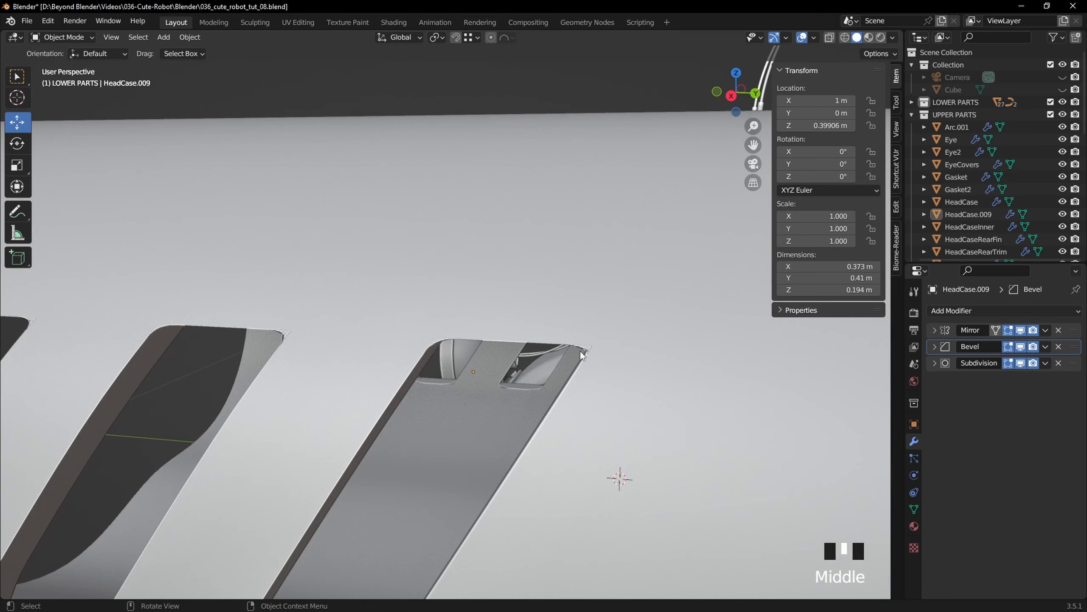
pyautogui.moveTo(596, 354); pyautogui.dragTo(642, 403, button='middle')
pyautogui.scroll(-4, 581, 381)
pyautogui.click(632, 387)
# Step: Save the file, and merge all of the head case's vertices by distance in Edit Mode
pyautogui.press('Tab')
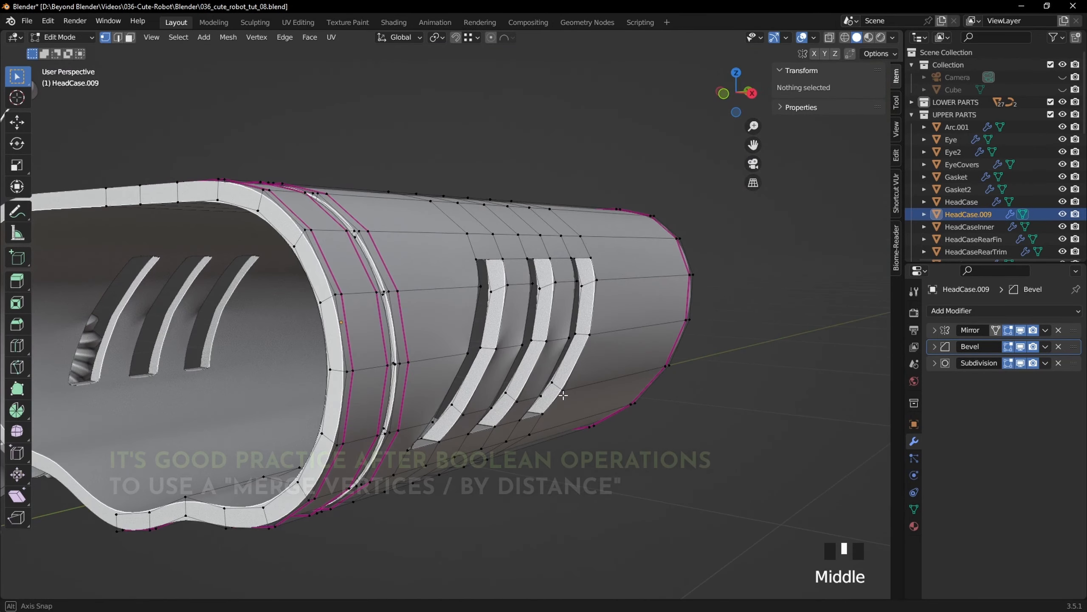
pyautogui.hotkey('ctrl', 's')
pyautogui.keyDown('shift'); pyautogui.moveTo(617, 364); pyautogui.dragTo(575, 365, button='middle'); pyautogui.keyUp('shift')
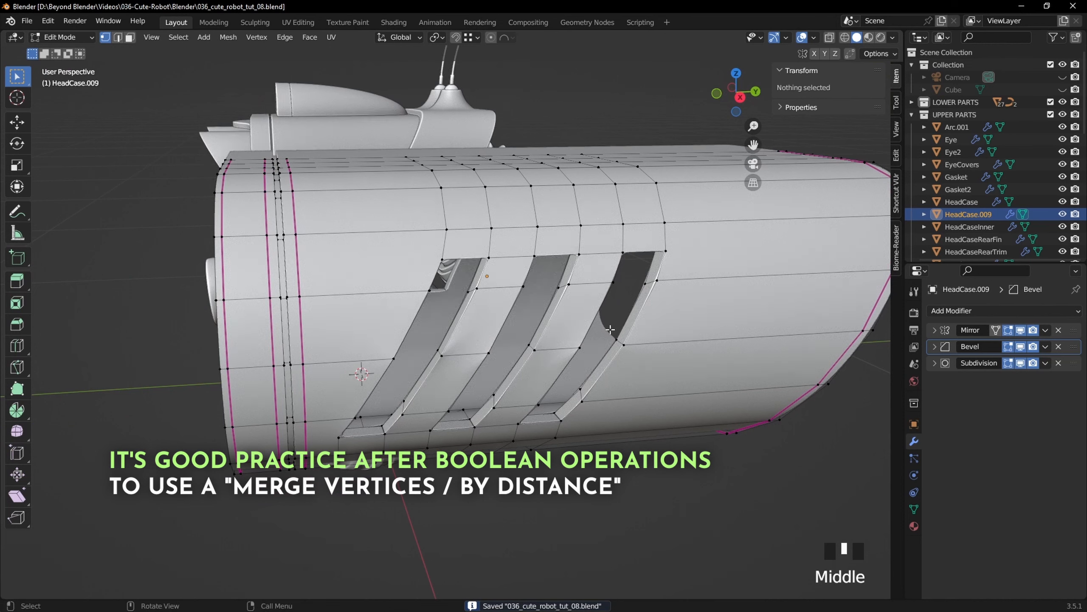
pyautogui.press('a')
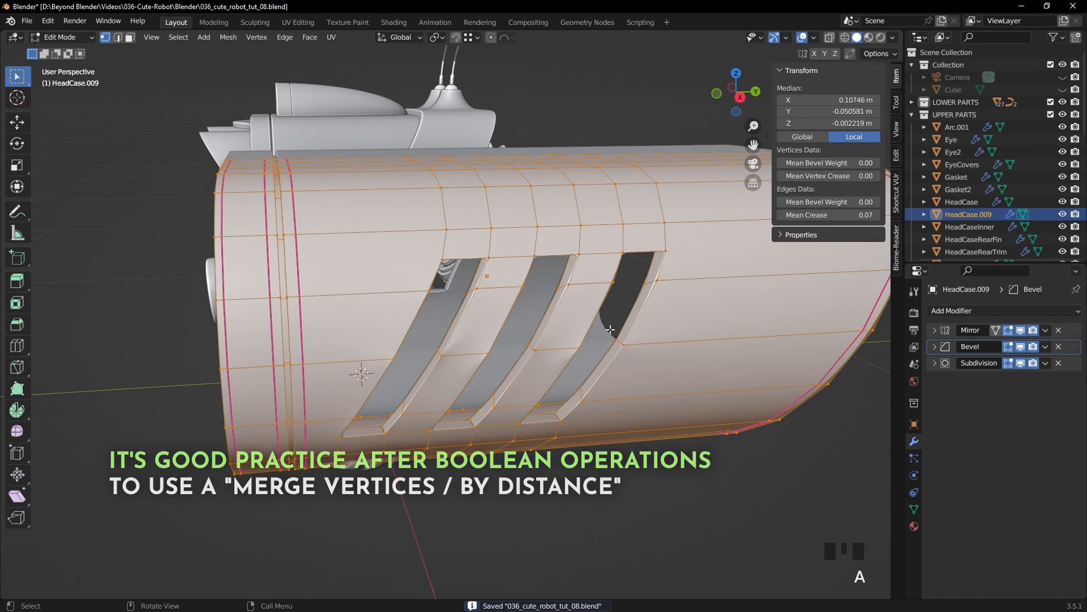
pyautogui.rightClick(610, 329)
pyautogui.moveTo(569, 546)
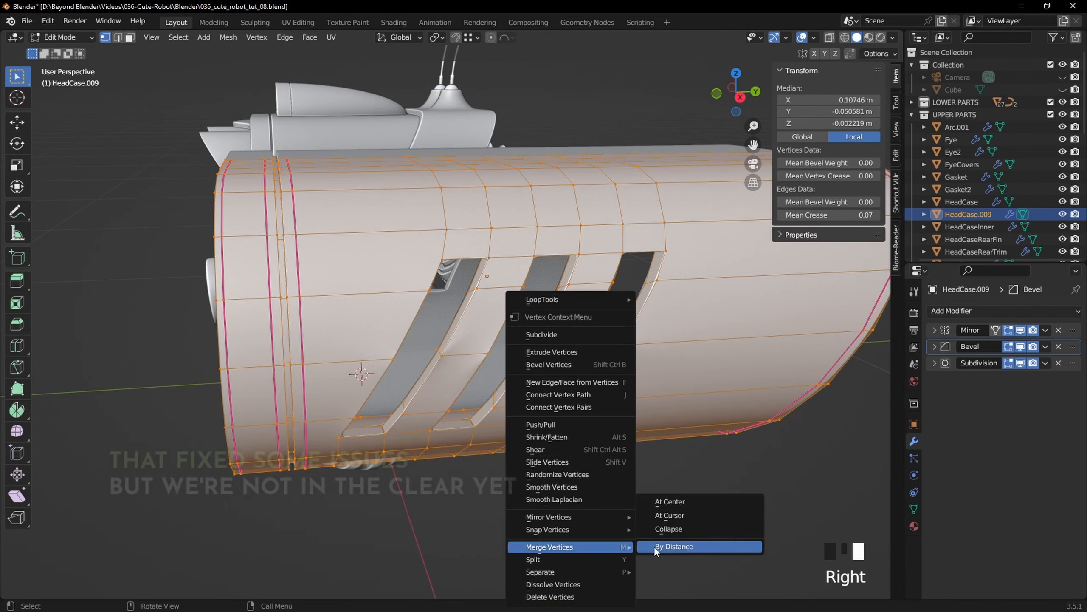
pyautogui.click(676, 546)
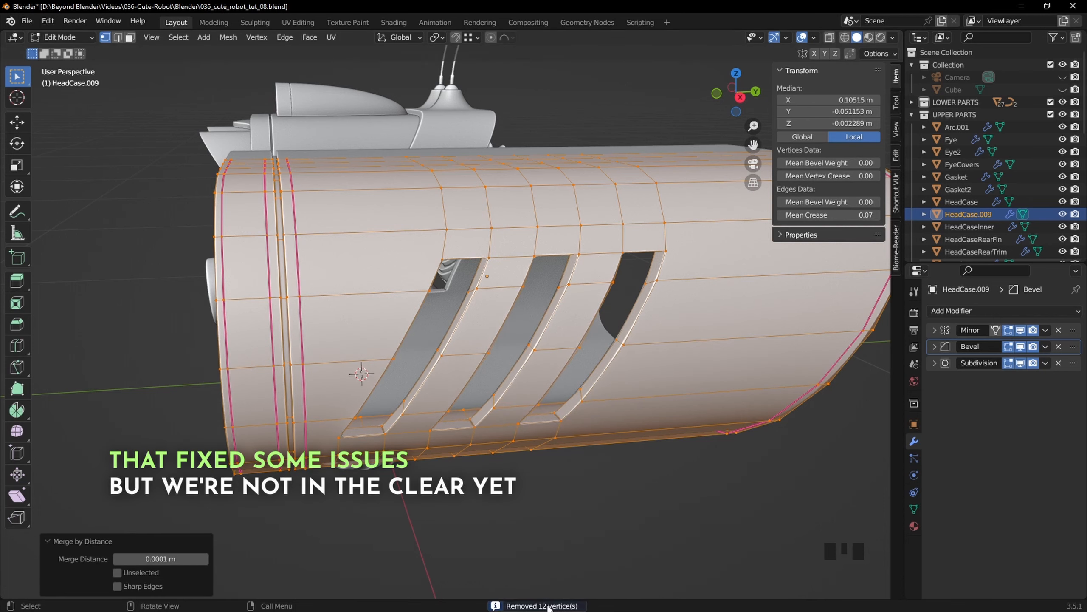
pyautogui.click(676, 524)
# Step: Examine the merged head case in Object Mode, checking the shading at the vents' upper and lower corners
pyautogui.moveTo(675, 524); pyautogui.dragTo(679, 452, button='middle')
pyautogui.press('Tab')
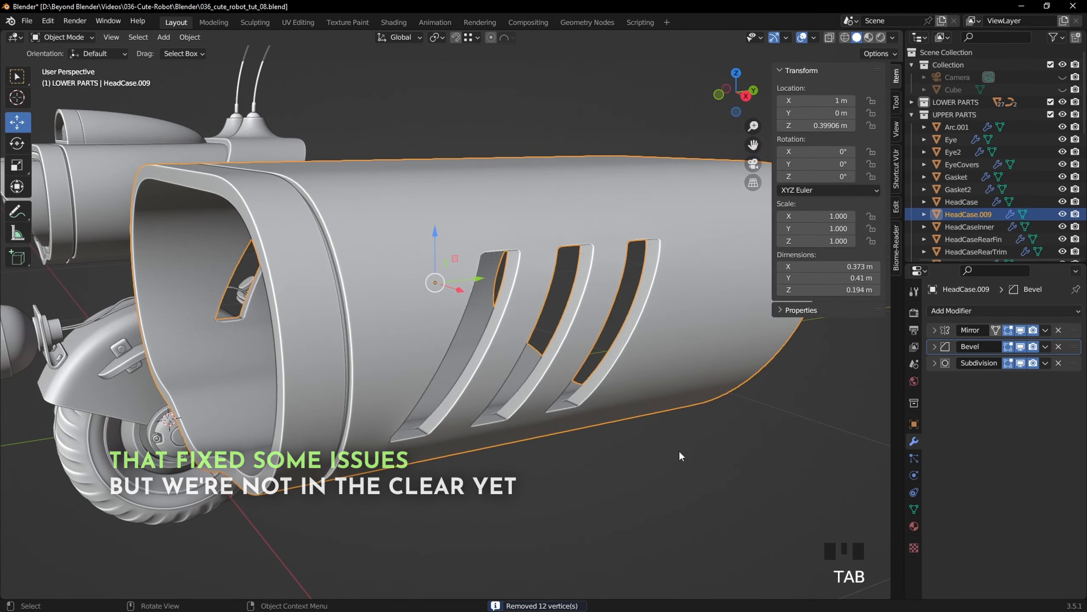
pyautogui.scroll(3, 670, 296)
pyautogui.keyDown('shift'); pyautogui.moveTo(678, 246); pyautogui.dragTo(552, 338, button='middle'); pyautogui.keyUp('shift')
pyautogui.scroll(2, 574, 324)
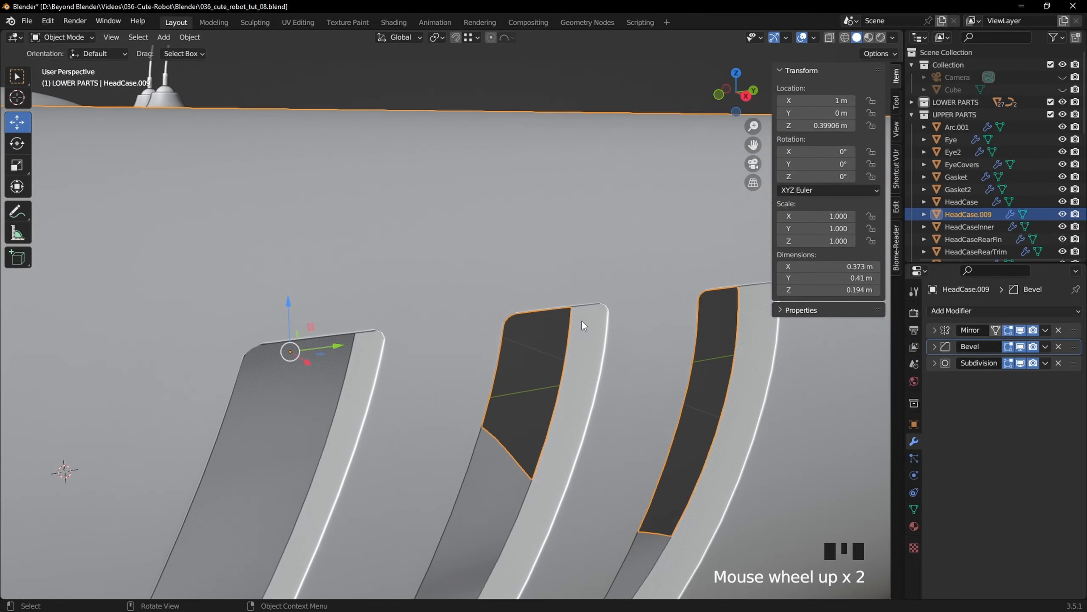
pyautogui.moveTo(684, 323); pyautogui.dragTo(578, 340, button='middle')
pyautogui.scroll(-3, 577, 340)
pyautogui.scroll(1, 625, 437)
pyautogui.scroll(-3, 617, 454)
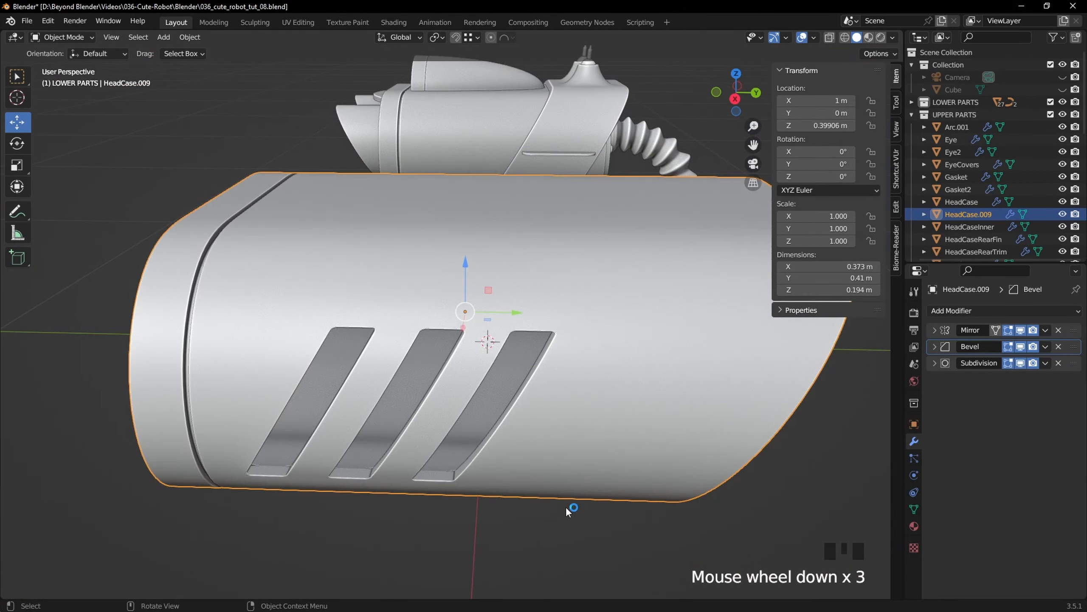
pyautogui.click(566, 507)
pyautogui.moveTo(542, 437); pyautogui.dragTo(621, 291, button='middle')
pyautogui.scroll(3, 407, 359)
pyautogui.keyDown('shift'); pyautogui.moveTo(407, 359); pyautogui.dragTo(284, 424, button='middle'); pyautogui.keyUp('shift')
pyautogui.click(452, 415)
# Step: Set the limit method of the head case's Bevel modifier to Weight
pyautogui.press('Tab')
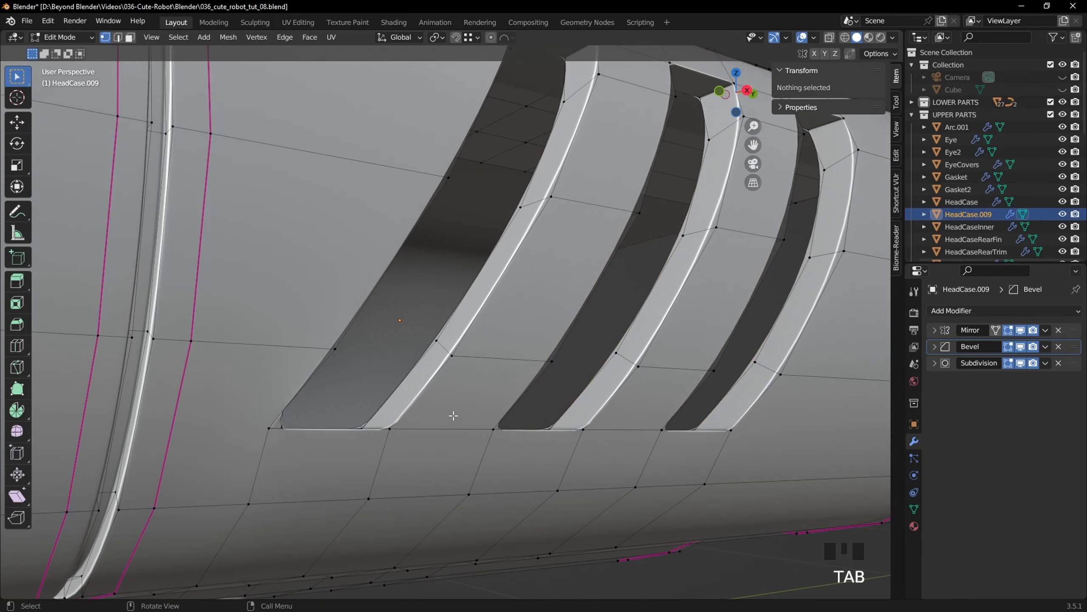
pyautogui.scroll(-4, 453, 415)
pyautogui.keyDown('shift'); pyautogui.moveTo(610, 350); pyautogui.dragTo(553, 358, button='middle'); pyautogui.keyUp('shift')
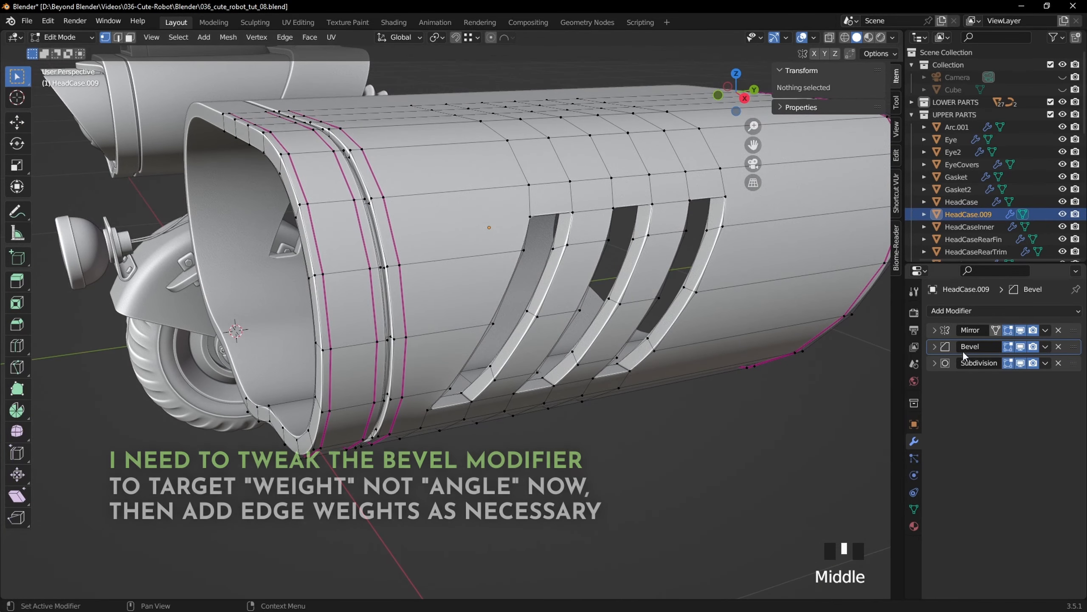
pyautogui.click(934, 347)
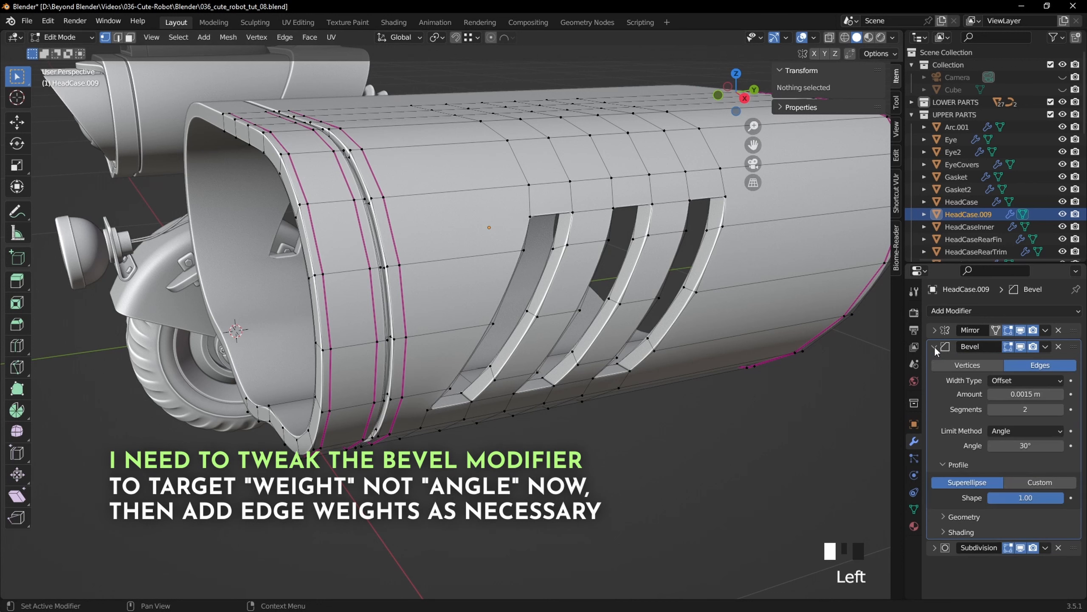
pyautogui.click(1003, 430)
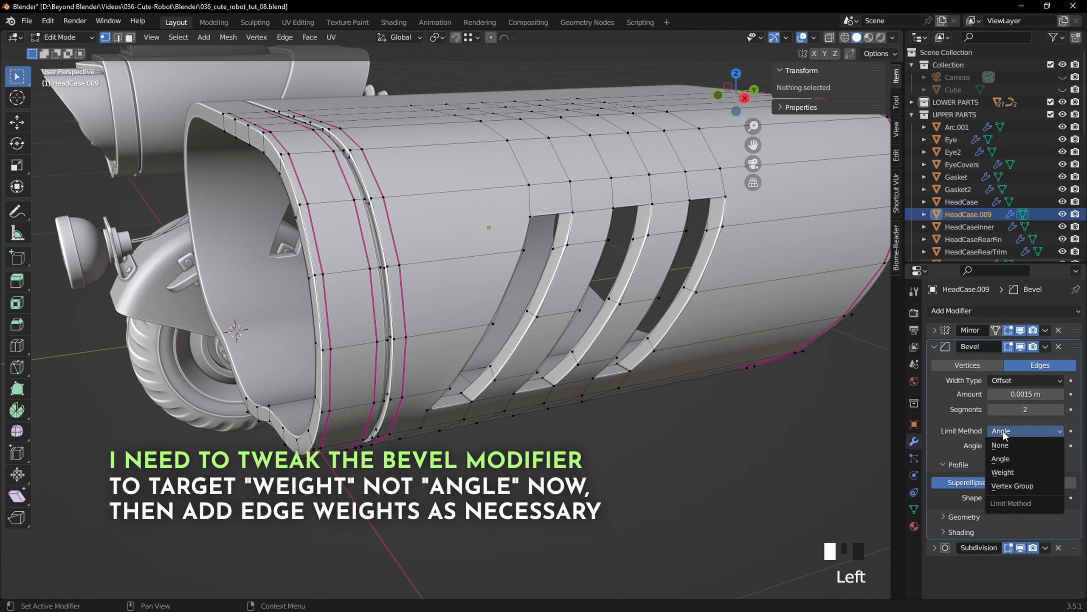
pyautogui.click(1009, 473)
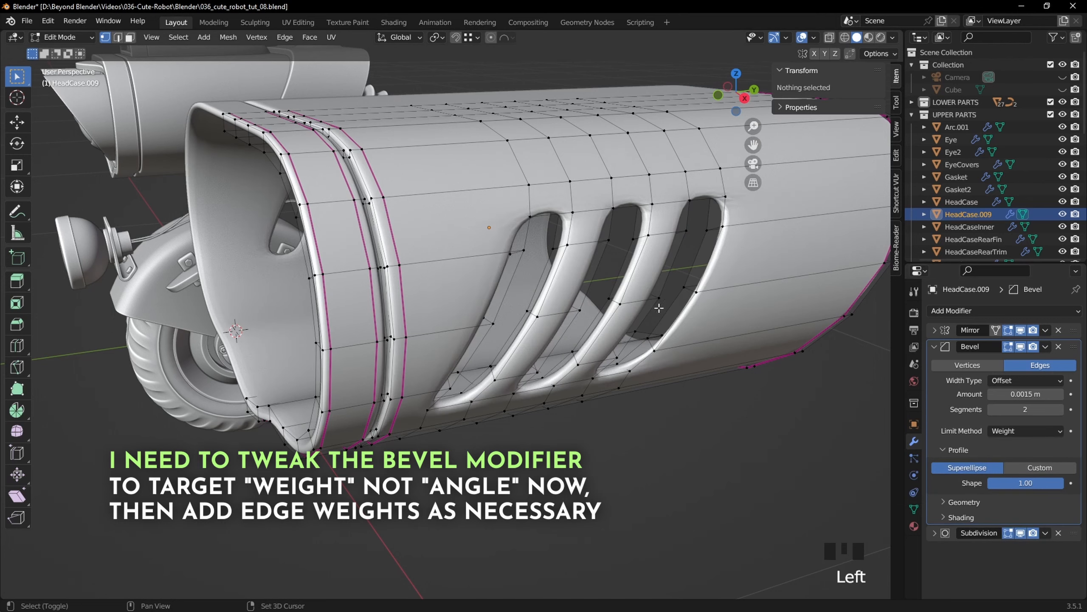
# Step: Switch to edge selection and turn off the Subdivision modifier's viewport display
pyautogui.keyDown('shift'); pyautogui.moveTo(659, 308); pyautogui.dragTo(638, 336, button='middle'); pyautogui.keyUp('shift')
pyautogui.click(118, 38)
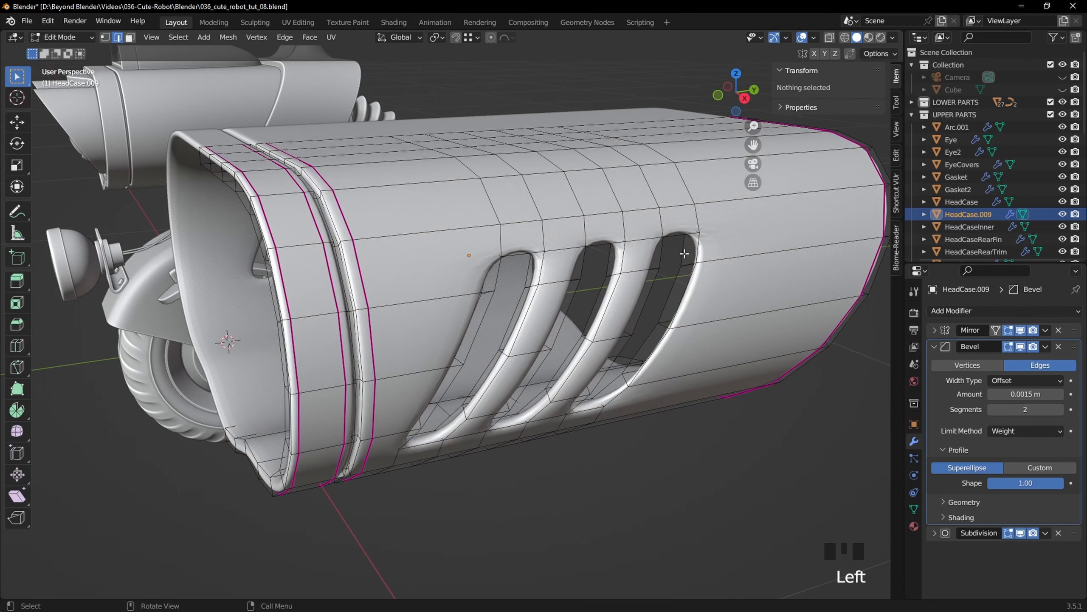
pyautogui.click(1022, 532)
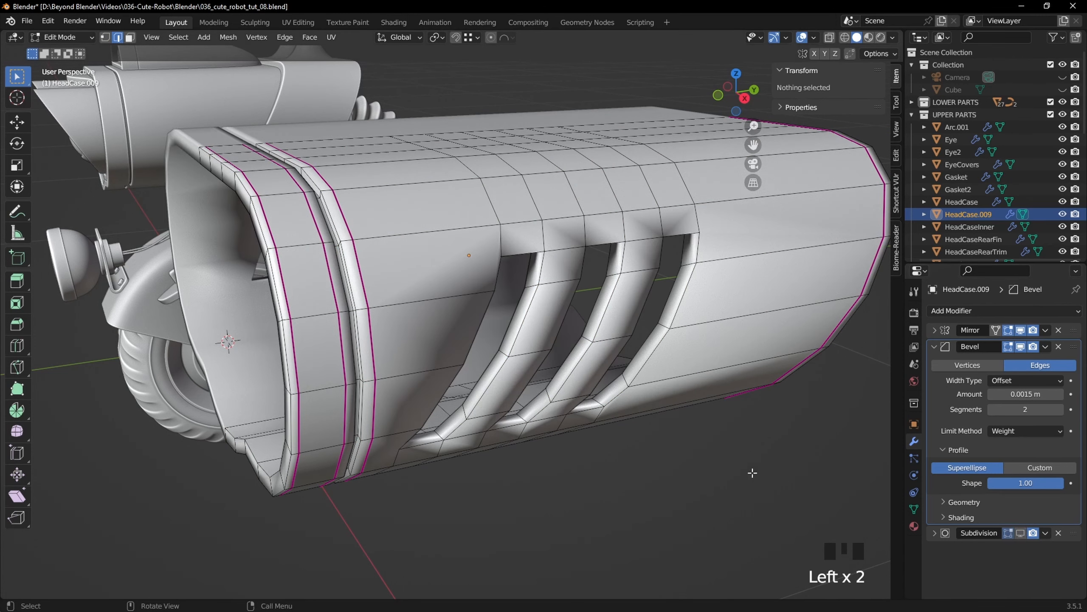
# Step: Select the edge loops around all three vent openings, on both the outer and inner sides of the head case
pyautogui.keyDown('alt'); pyautogui.click(597, 279); pyautogui.keyUp('alt')
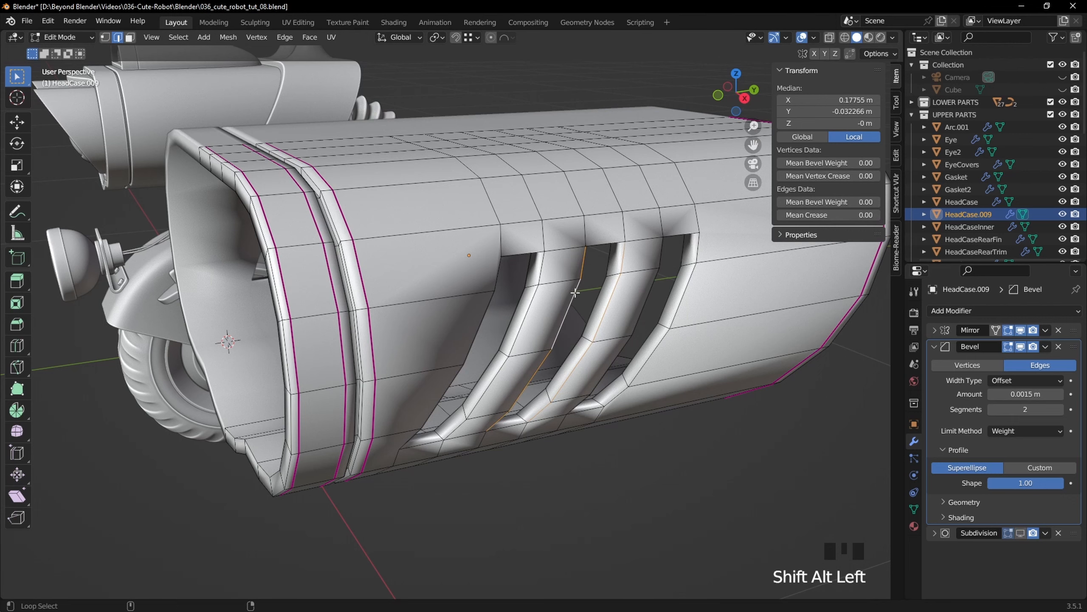
pyautogui.keyDown('alt'); pyautogui.keyDown('shift'); pyautogui.click(483, 321); pyautogui.keyUp('shift'); pyautogui.keyUp('alt')
pyautogui.keyDown('alt'); pyautogui.keyDown('shift'); pyautogui.click(507, 426); pyautogui.keyUp('shift'); pyautogui.keyUp('alt')
pyautogui.keyDown('alt'); pyautogui.keyDown('shift'); pyautogui.click(649, 357); pyautogui.keyUp('shift'); pyautogui.keyUp('alt')
pyautogui.keyDown('alt'); pyautogui.keyDown('shift'); pyautogui.click(605, 245); pyautogui.keyUp('shift'); pyautogui.keyUp('alt')
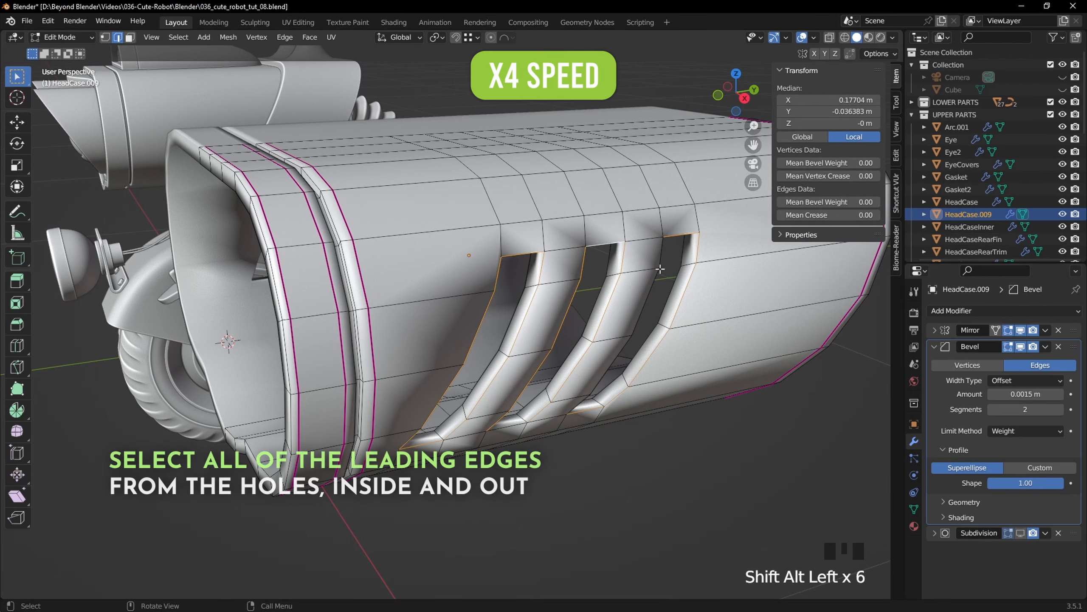
pyautogui.moveTo(631, 390); pyautogui.dragTo(358, 175, button='middle')
pyautogui.keyDown('alt'); pyautogui.keyDown('shift'); pyautogui.click(358, 175); pyautogui.keyUp('shift'); pyautogui.keyUp('alt')
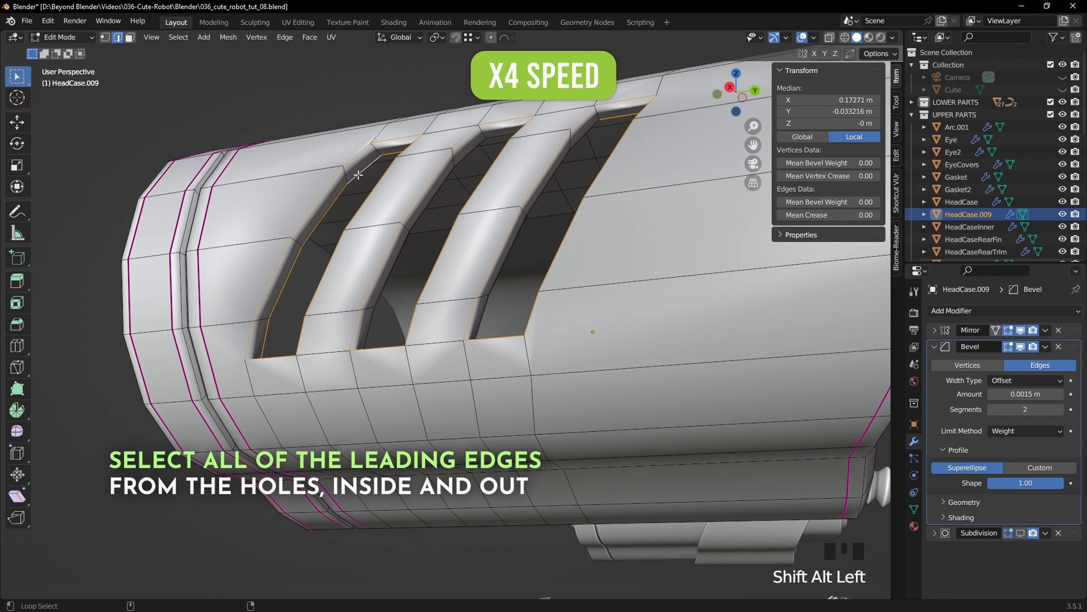
pyautogui.keyDown('alt'); pyautogui.keyDown('shift'); pyautogui.click(442, 195); pyautogui.keyUp('shift'); pyautogui.keyUp('alt')
pyautogui.moveTo(533, 184)
pyautogui.mouseDown(button='middle')
pyautogui.moveTo(442, 194)
pyautogui.moveTo(680, 356)
pyautogui.moveTo(692, 330)
pyautogui.moveTo(543, 414)
pyautogui.moveTo(535, 283)
pyautogui.moveTo(514, 368)
pyautogui.mouseUp(button='middle')
pyautogui.keyDown('alt'); pyautogui.keyDown('shift'); pyautogui.click(442, 194); pyautogui.keyUp('shift'); pyautogui.keyUp('alt')
pyautogui.keyDown('alt'); pyautogui.keyDown('shift'); pyautogui.click(692, 330); pyautogui.keyUp('shift'); pyautogui.keyUp('alt')
# Step: Set the mean bevel weight of the selected vent edges to 1
pyautogui.moveTo(513, 368)
pyautogui.keyDown('shift'); pyautogui.mouseDown(button='middle')
pyautogui.moveTo(539, 267)
pyautogui.moveTo(599, 291)
pyautogui.moveTo(673, 361)
pyautogui.moveTo(600, 340)
pyautogui.mouseUp(button='middle'); pyautogui.keyUp('shift')
pyautogui.hotkey('shift', 'z')
pyautogui.press('z')
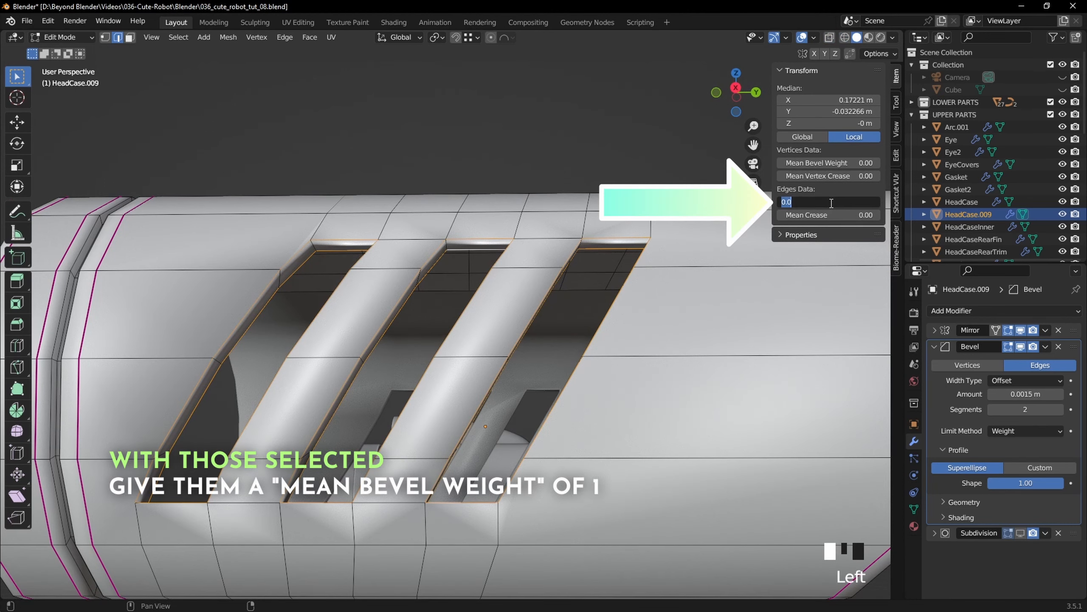
pyautogui.click(830, 203)
pyautogui.write('1')
pyautogui.press('Return')
pyautogui.scroll(-3, 664, 293)
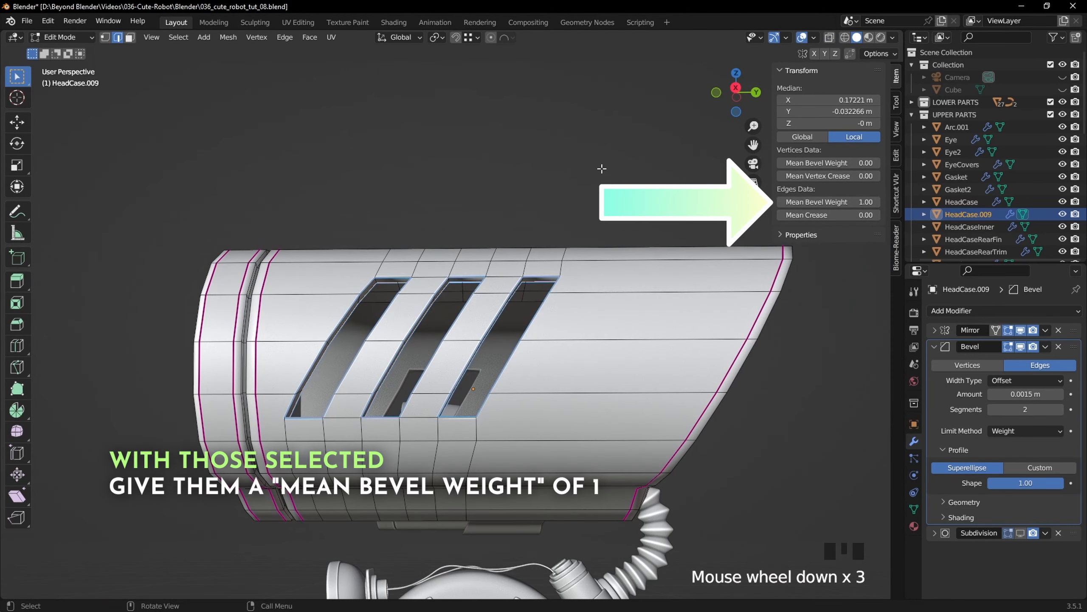
# Step: Return to Object Mode, turn the Subdivision modifier's viewport display back on, and inspect the bevelled vents on the head case
pyautogui.click(600, 165)
pyautogui.moveTo(620, 278); pyautogui.dragTo(678, 308, button='middle')
pyautogui.press('Tab')
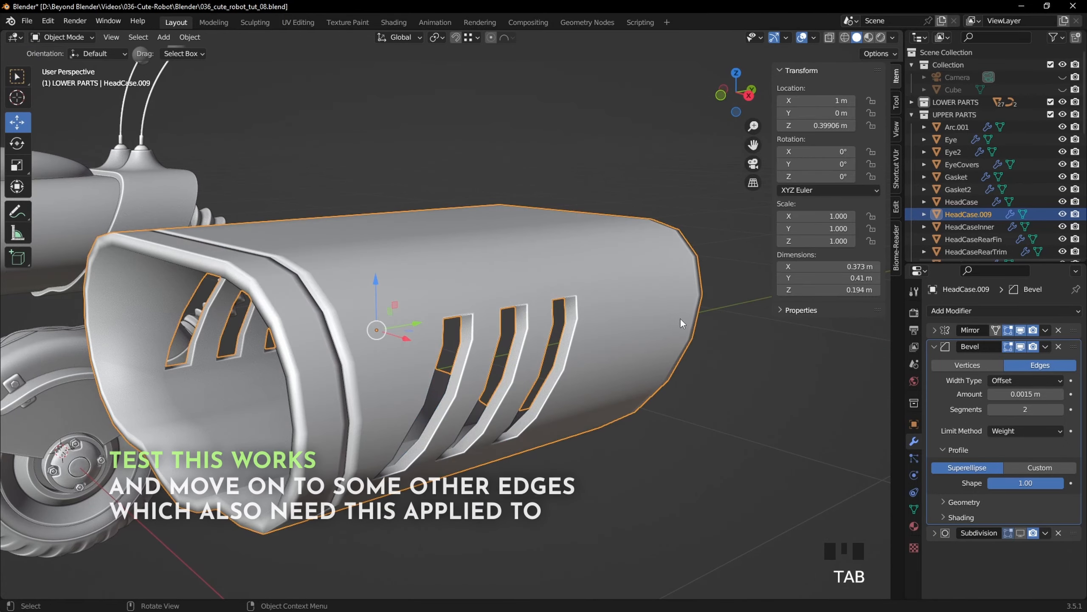
pyautogui.click(1020, 532)
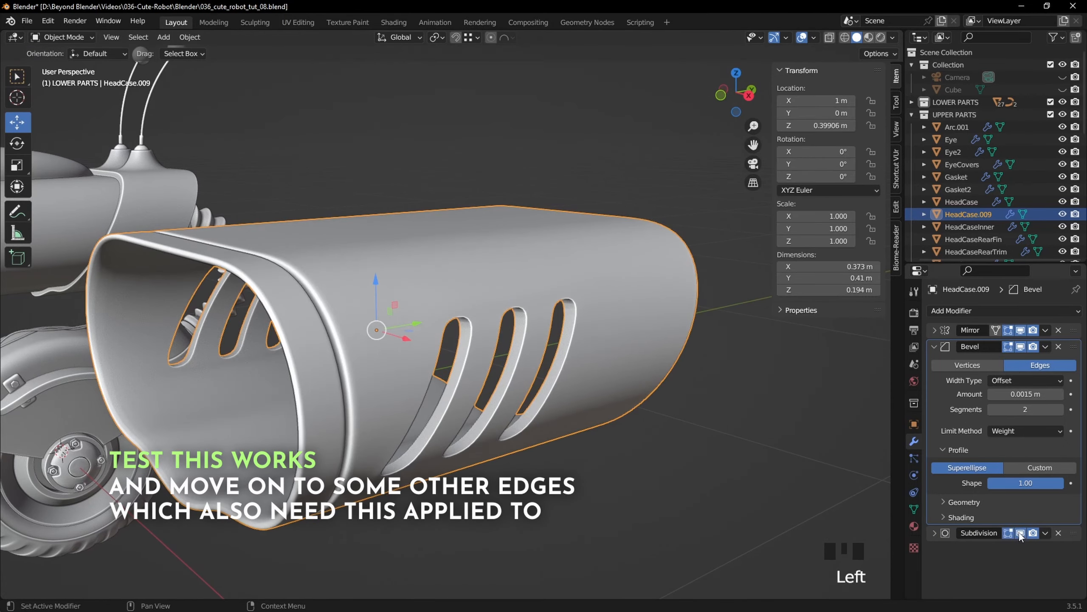
pyautogui.moveTo(703, 449); pyautogui.dragTo(576, 419, button='middle')
pyautogui.moveTo(634, 425); pyautogui.dragTo(670, 442, button='middle')
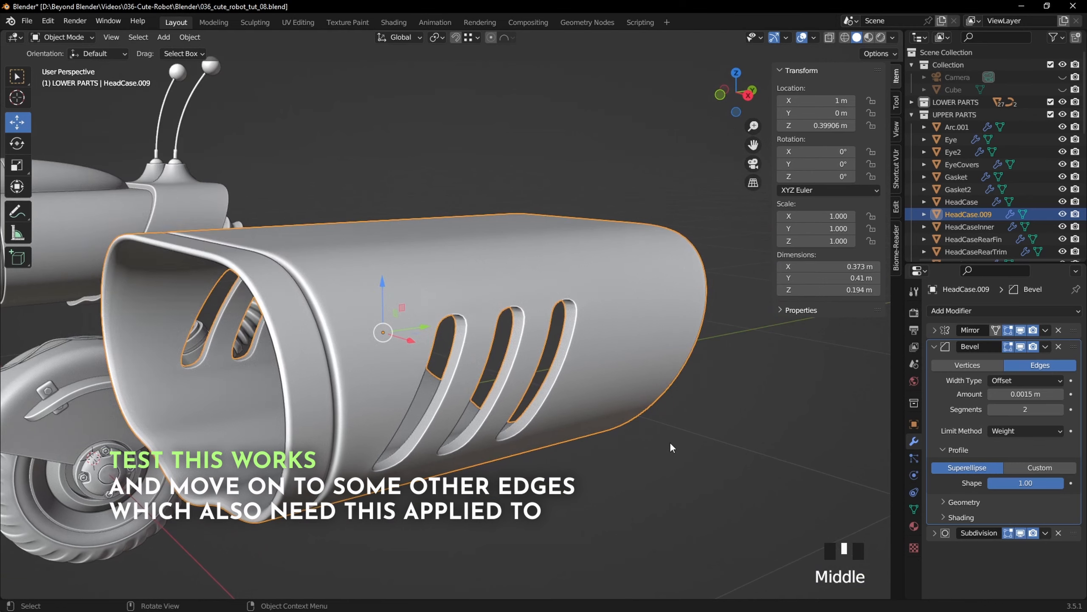
pyautogui.moveTo(423, 417); pyautogui.dragTo(443, 421, button='middle')
pyautogui.click(608, 481)
pyautogui.moveTo(609, 481); pyautogui.dragTo(372, 376, button='middle')
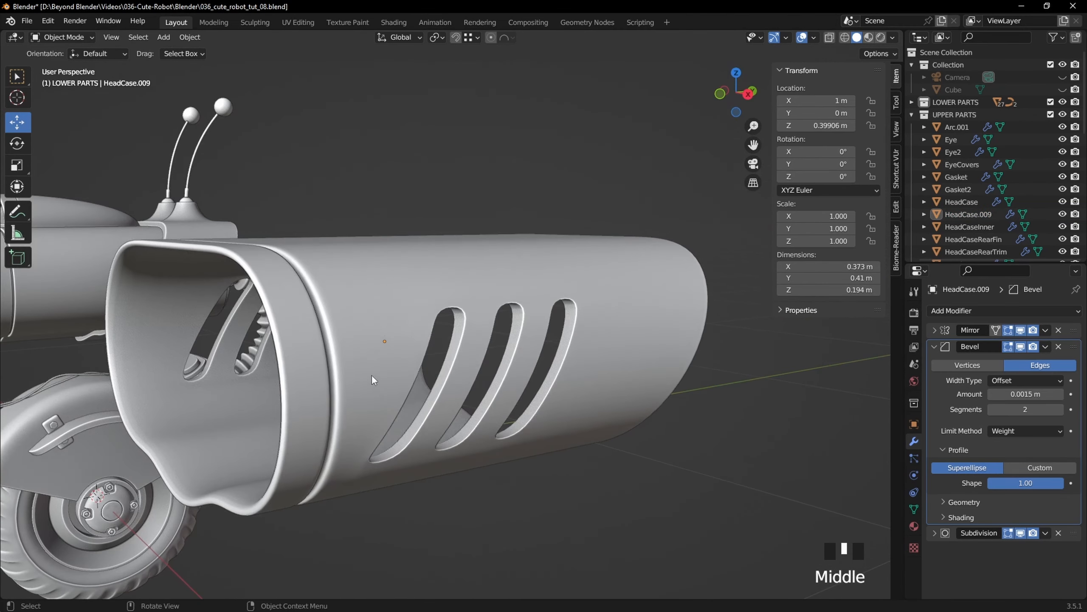
pyautogui.scroll(2, 255, 342)
pyautogui.moveTo(454, 379); pyautogui.dragTo(861, 424, button='middle')
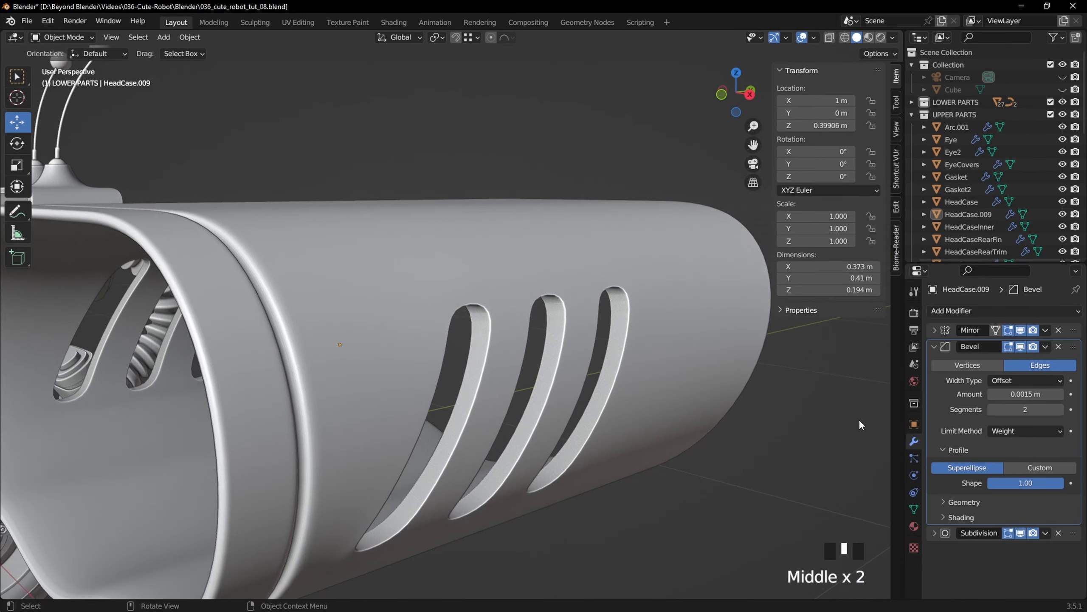
# Step: Turn off the viewport display of the Subdivision and Bevel modifiers and enter Edit Mode on the head case
pyautogui.click(1021, 533)
pyautogui.click(1023, 347)
pyautogui.moveTo(351, 326)
pyautogui.keyDown('shift'); pyautogui.mouseDown(button='middle')
pyautogui.moveTo(387, 340)
pyautogui.moveTo(364, 323)
pyautogui.mouseUp(button='middle'); pyautogui.keyUp('shift')
pyautogui.click(363, 323)
pyautogui.press('Tab')
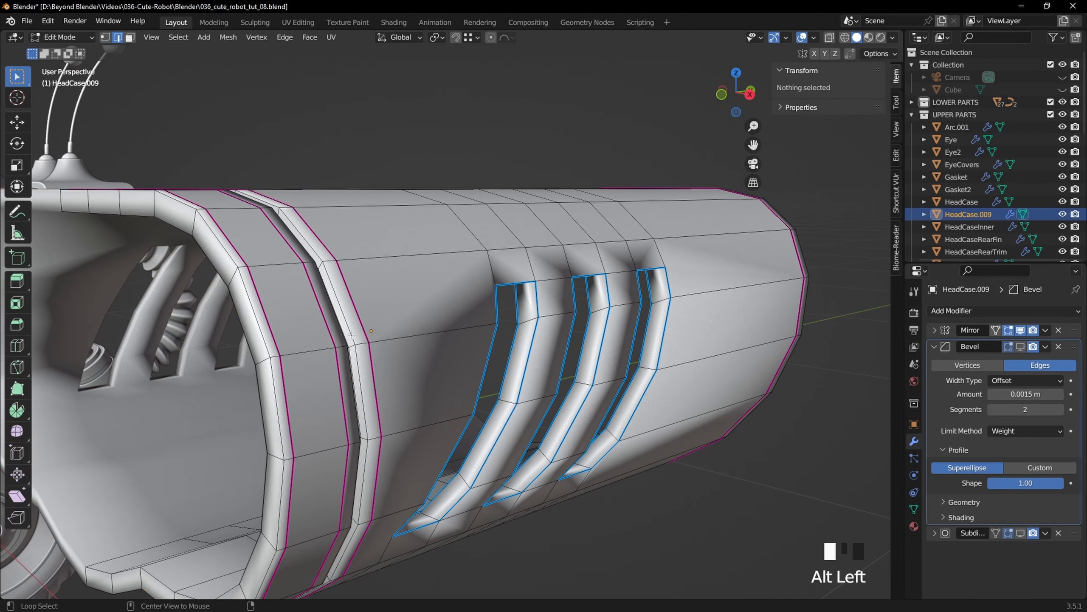
# Step: Select the outer edge loops on both sides of the seam groove plus the inner and outer edge loops of the front and rear rims
pyautogui.keyDown('alt'); pyautogui.click(352, 334); pyautogui.keyUp('alt')
pyautogui.moveTo(350, 398); pyautogui.dragTo(339, 446, button='middle')
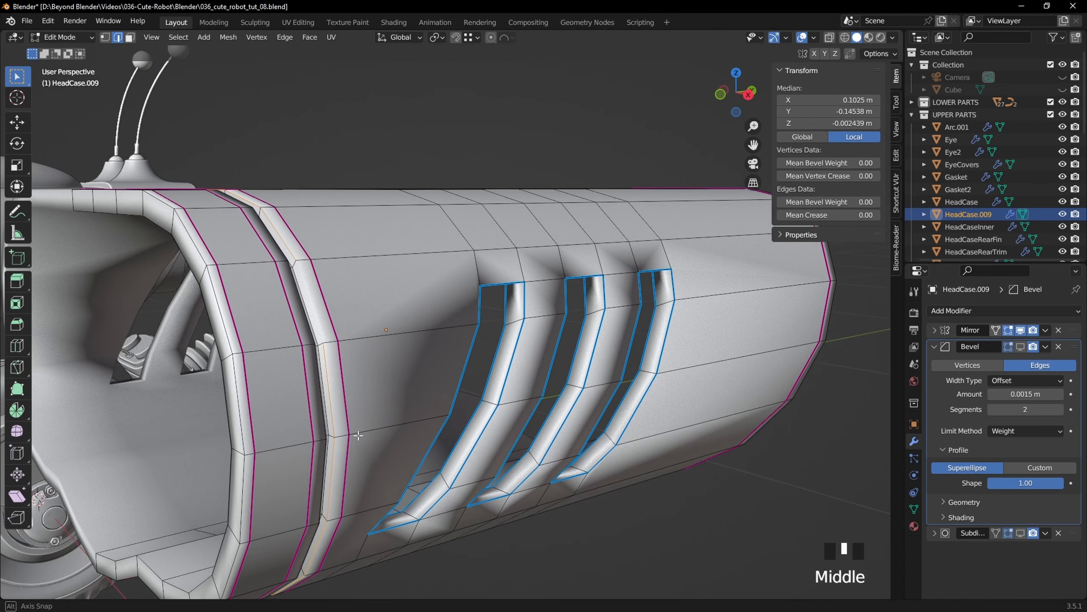
pyautogui.scroll(2, 326, 456)
pyautogui.keyDown('alt'); pyautogui.keyDown('shift'); pyautogui.click(280, 435); pyautogui.keyUp('shift'); pyautogui.keyUp('alt')
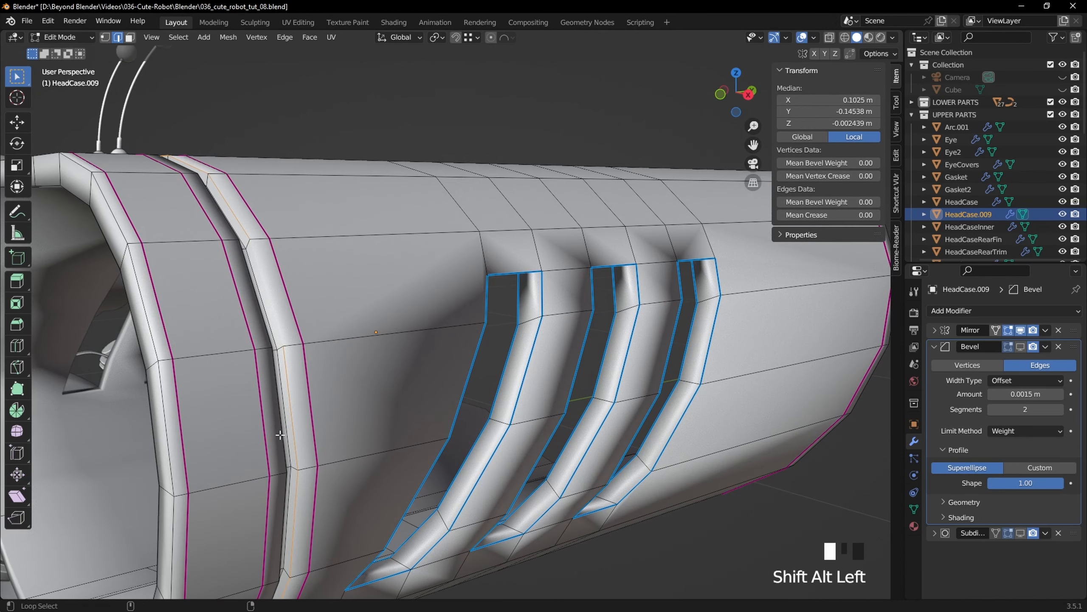
pyautogui.keyDown('alt'); pyautogui.keyDown('shift'); pyautogui.click(181, 470); pyautogui.keyUp('shift'); pyautogui.keyUp('alt')
pyautogui.keyDown('alt'); pyautogui.keyDown('shift'); pyautogui.click(153, 445); pyautogui.keyUp('shift'); pyautogui.keyUp('alt')
pyautogui.moveTo(646, 368); pyautogui.dragTo(462, 344, button='middle')
pyautogui.scroll(-2, 513, 355)
pyautogui.keyDown('alt'); pyautogui.keyDown('shift'); pyautogui.click(510, 354); pyautogui.keyUp('shift'); pyautogui.keyUp('alt')
pyautogui.keyDown('alt'); pyautogui.keyDown('shift'); pyautogui.click(511, 354); pyautogui.keyUp('shift'); pyautogui.keyUp('alt')
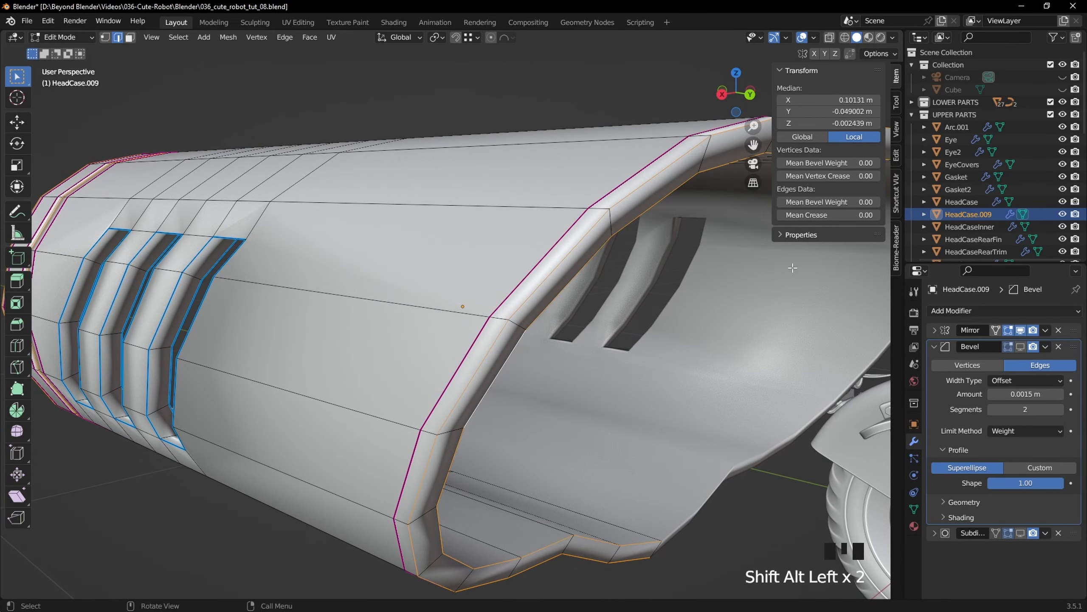
# Step: Set the mean bevel weight of the selected seam and rim edges to 1
pyautogui.click(828, 202)
pyautogui.write('1')
pyautogui.press('Return')
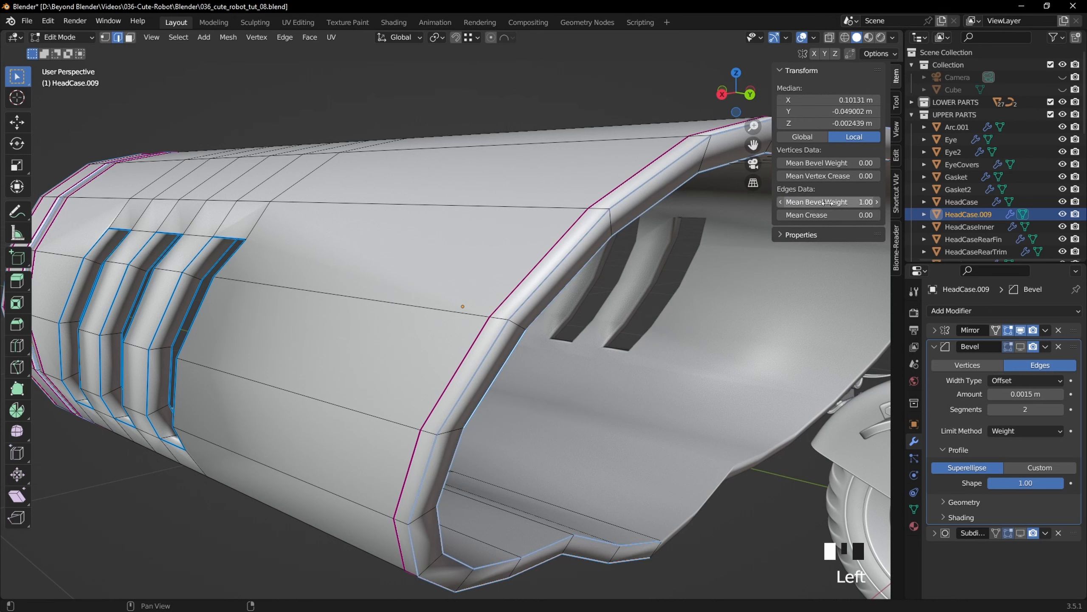
pyautogui.click(265, 547)
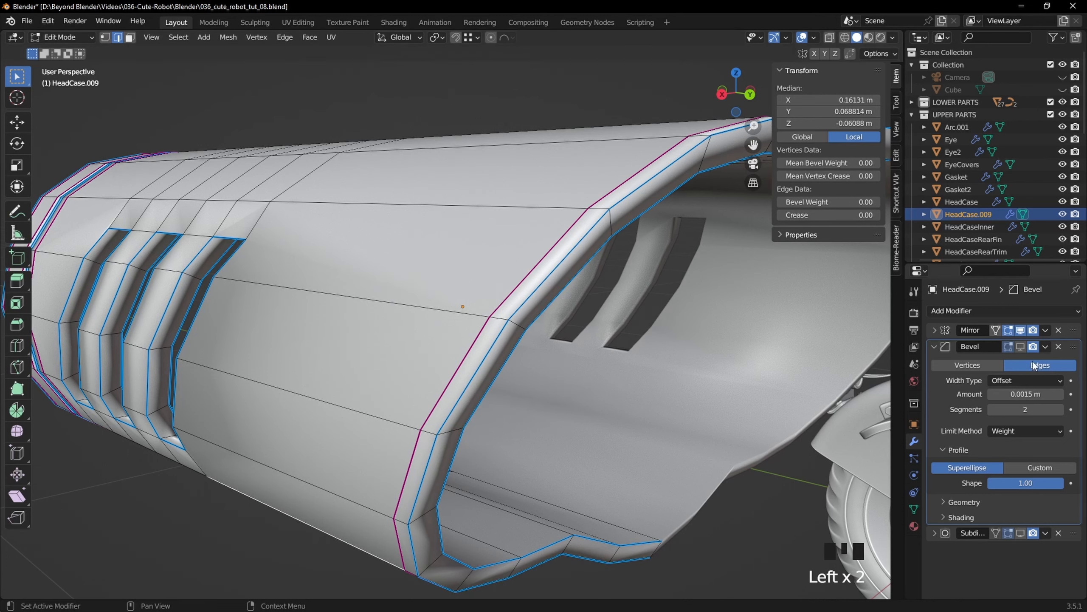
# Step: Turn the Bevel and Subdivision viewport display back on and inspect the head case's rims and seam in Object Mode
pyautogui.click(1022, 346)
pyautogui.click(1022, 532)
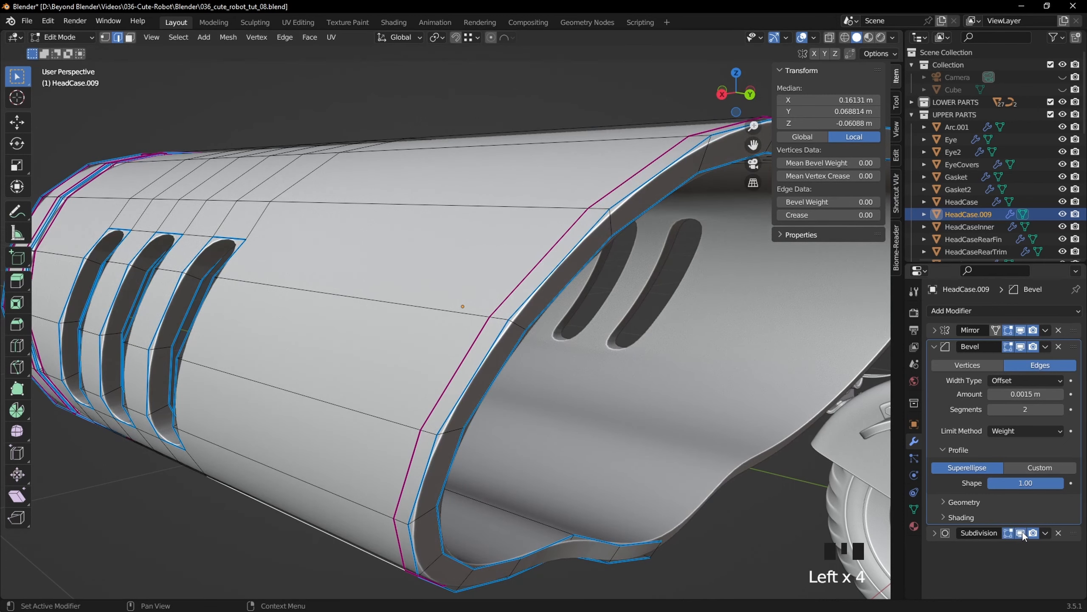
pyautogui.press('Tab')
pyautogui.click(331, 445)
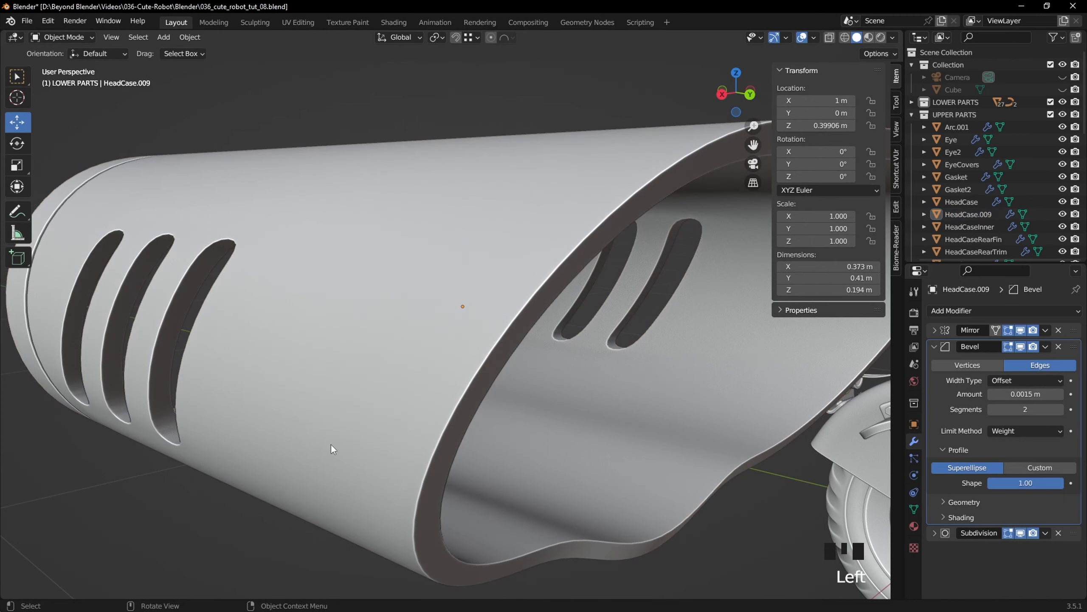
pyautogui.scroll(-2, 368, 426)
pyautogui.moveTo(368, 427); pyautogui.dragTo(499, 366, button='middle')
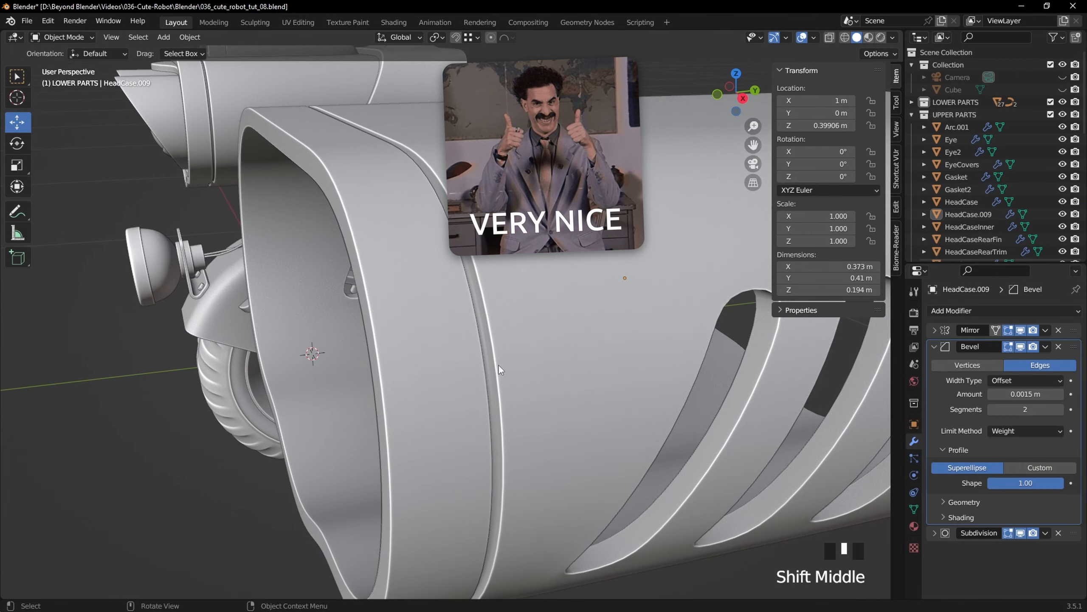
# Step: Enter Edit Mode with the Bevel and Subdivision display off and select the inner edge loops down in the seam groove
pyautogui.press('Tab')
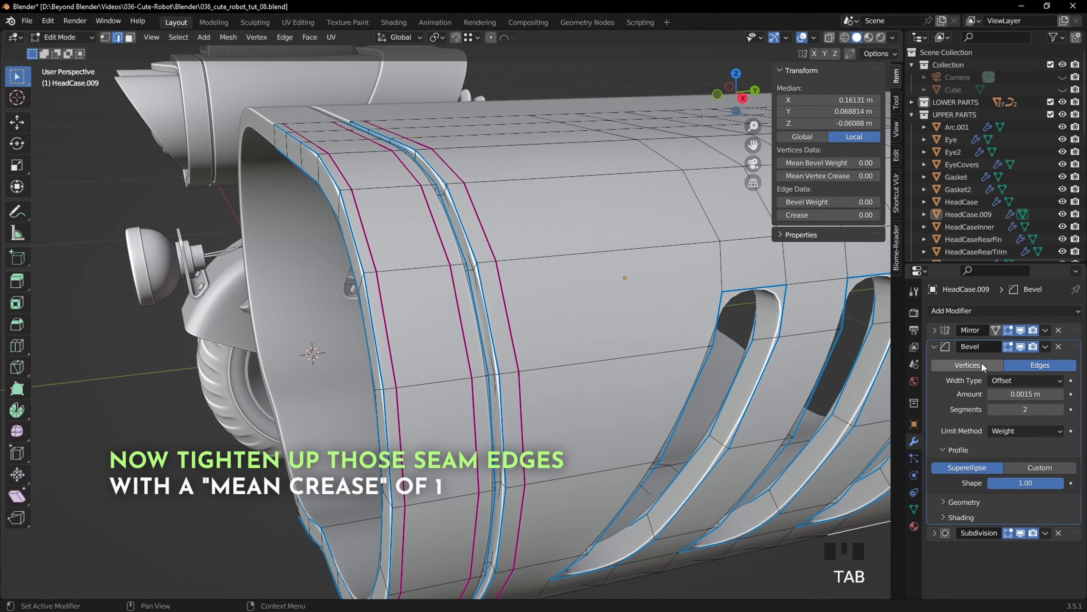
pyautogui.click(1021, 348)
pyautogui.click(1021, 533)
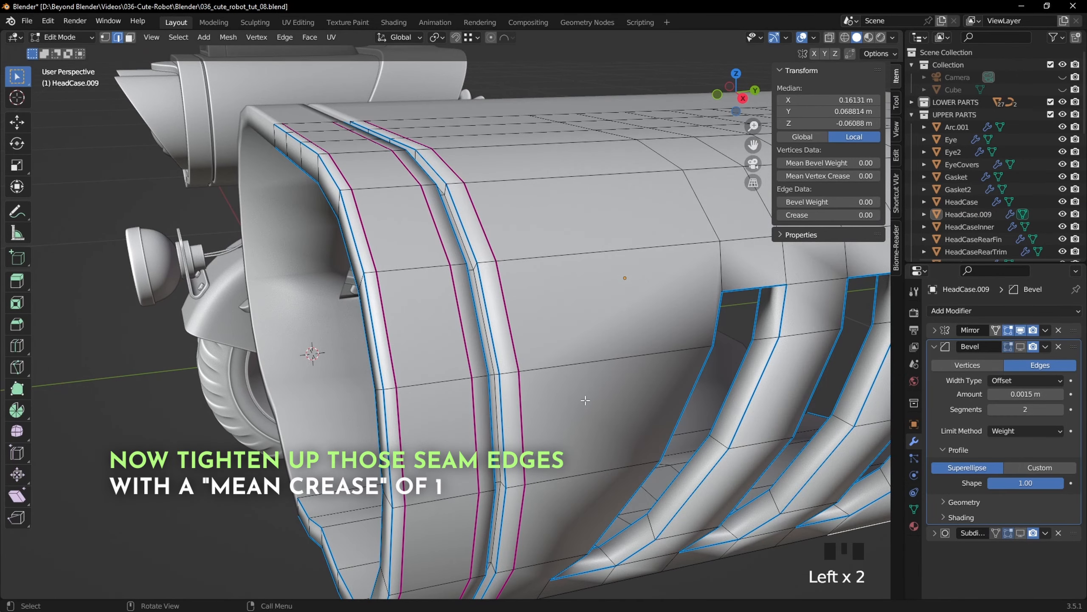
pyautogui.moveTo(617, 381); pyautogui.dragTo(570, 396, button='middle')
pyautogui.keyDown('alt'); pyautogui.click(488, 411); pyautogui.keyUp('alt')
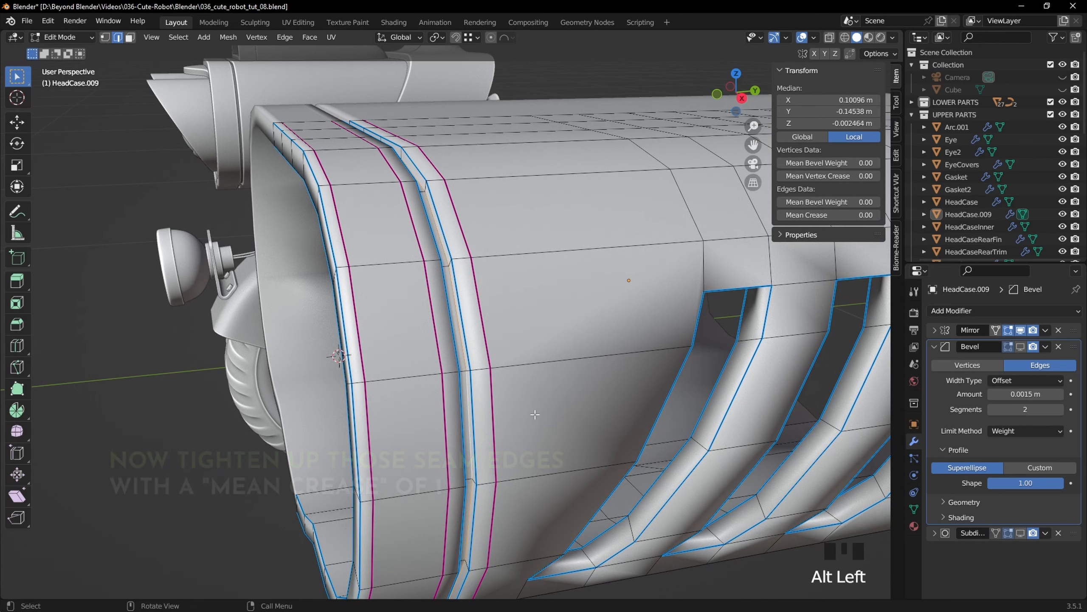
pyautogui.moveTo(488, 411); pyautogui.dragTo(220, 421, button='middle')
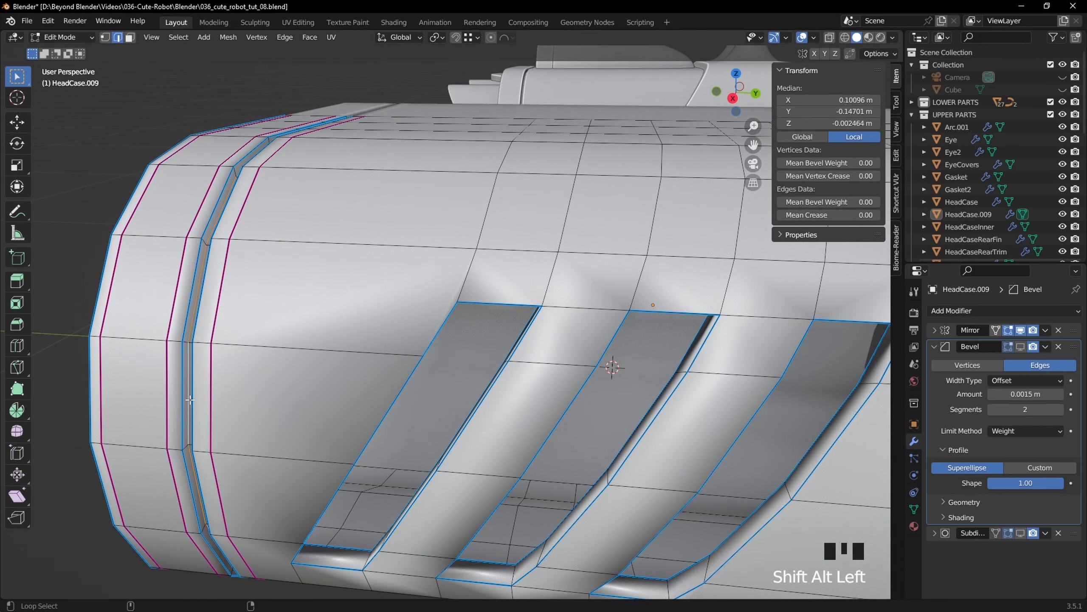
# Step: Set the mean crease of the selected seam edges to 1 and clear the selection
pyautogui.click(821, 214)
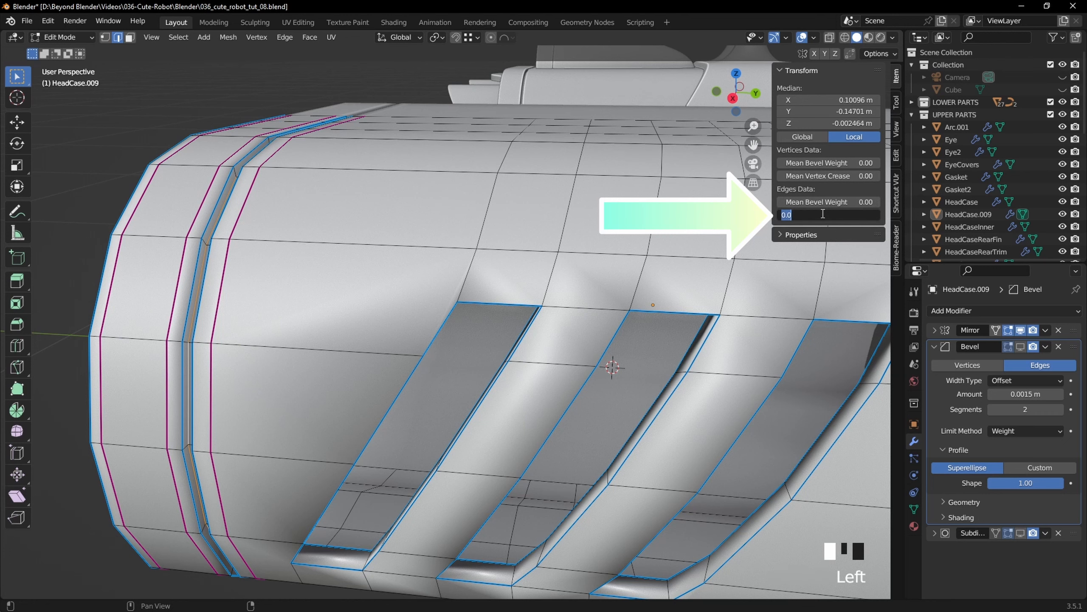
pyautogui.press('Return')
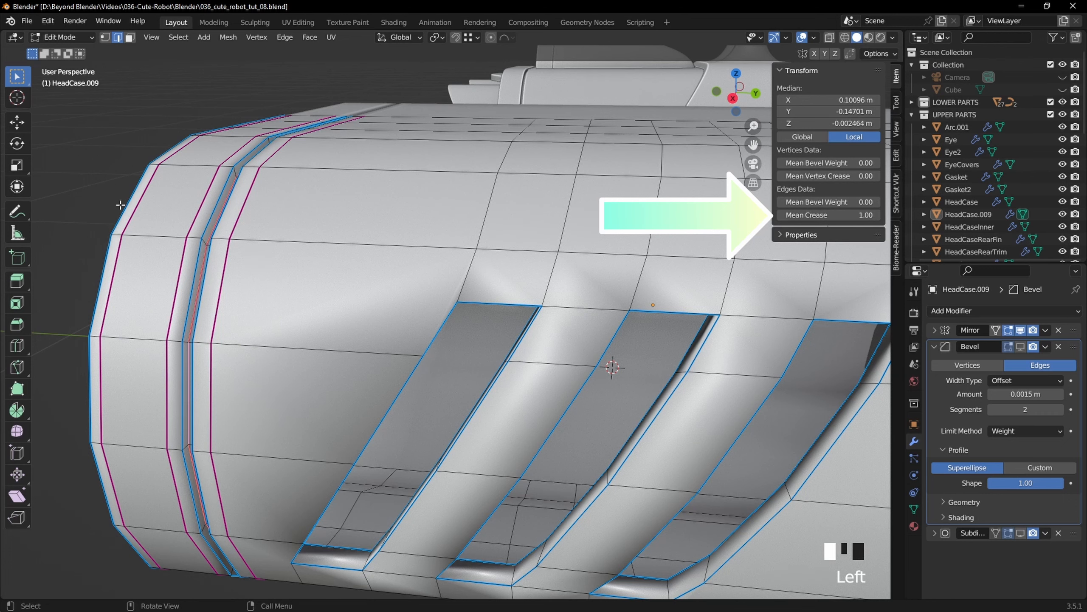
pyautogui.click(95, 180)
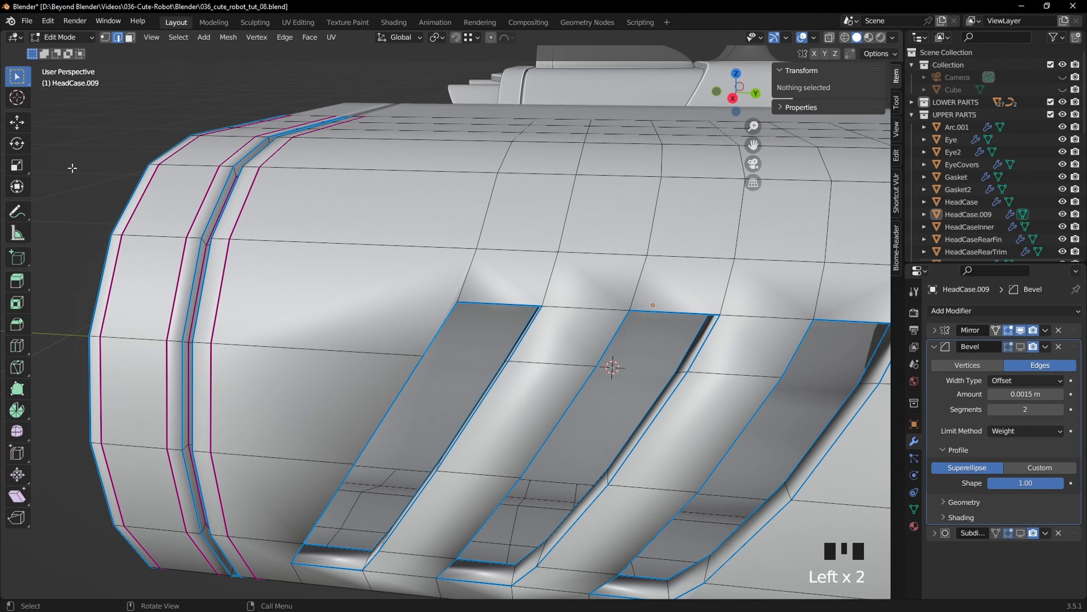
# Step: Return to Object Mode, turn the Bevel and Subdivision viewport display back on, and save the file
pyautogui.press('Tab')
pyautogui.click(1021, 346)
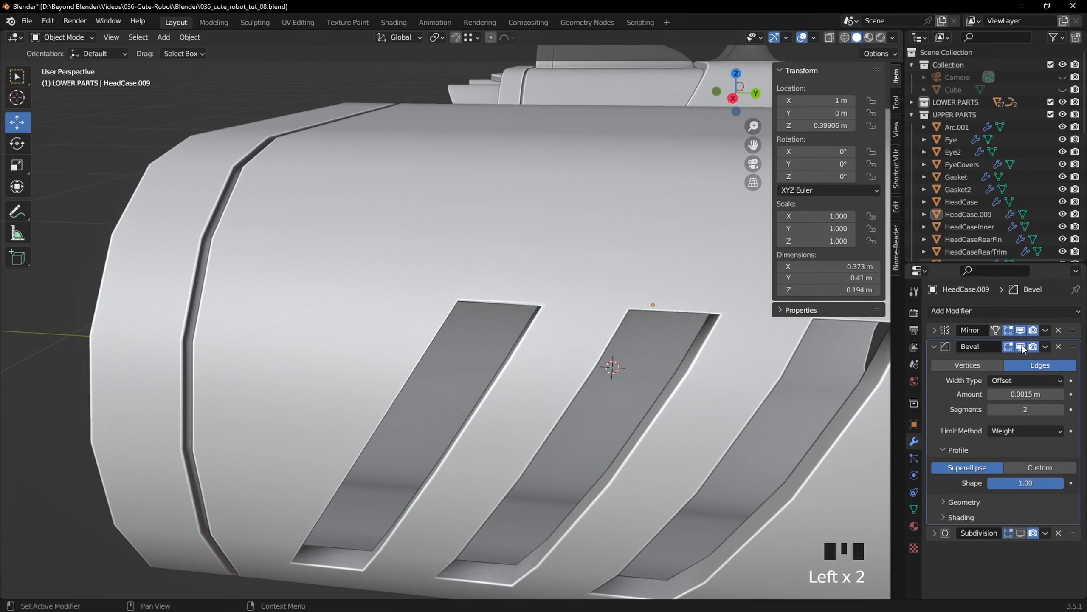
pyautogui.click(1021, 532)
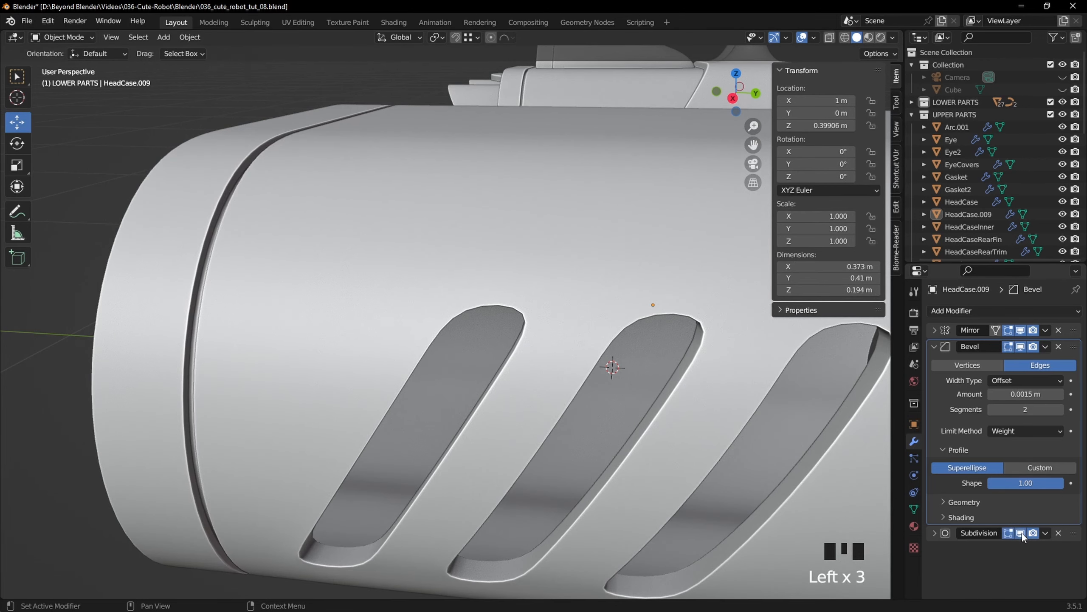
pyautogui.scroll(-2, 321, 387)
pyautogui.moveTo(430, 393); pyautogui.dragTo(478, 303, button='middle')
pyautogui.hotkey('ctrl', 's')
# Step: Add two evenly spaced loop cuts to the face strip above each of the three vents, without sliding them
pyautogui.press('Tab')
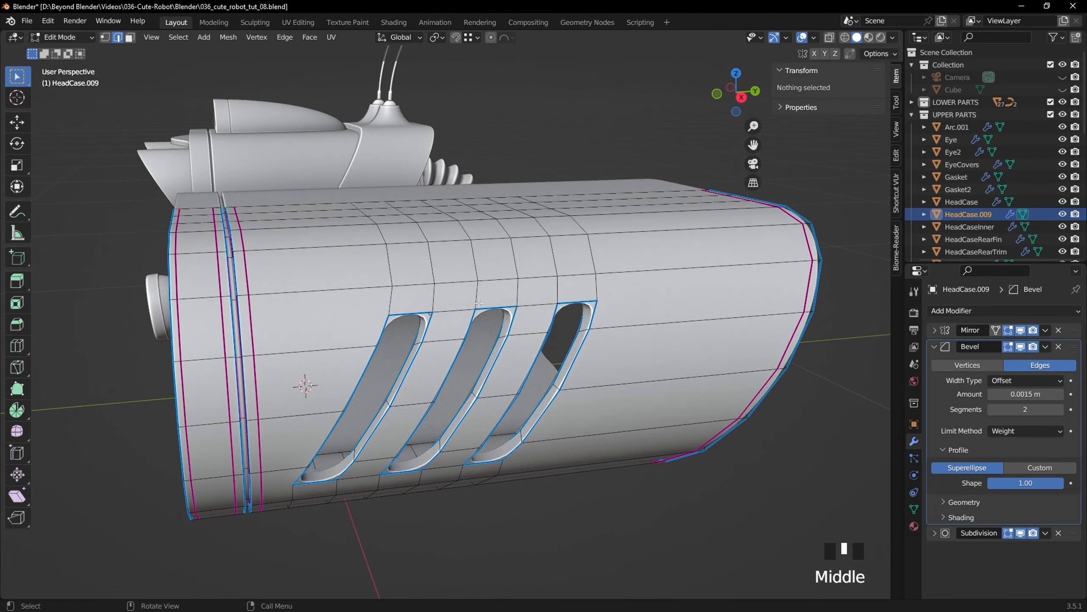
pyautogui.hotkey('ctrl', 'r')
pyautogui.scroll(1, 413, 270)
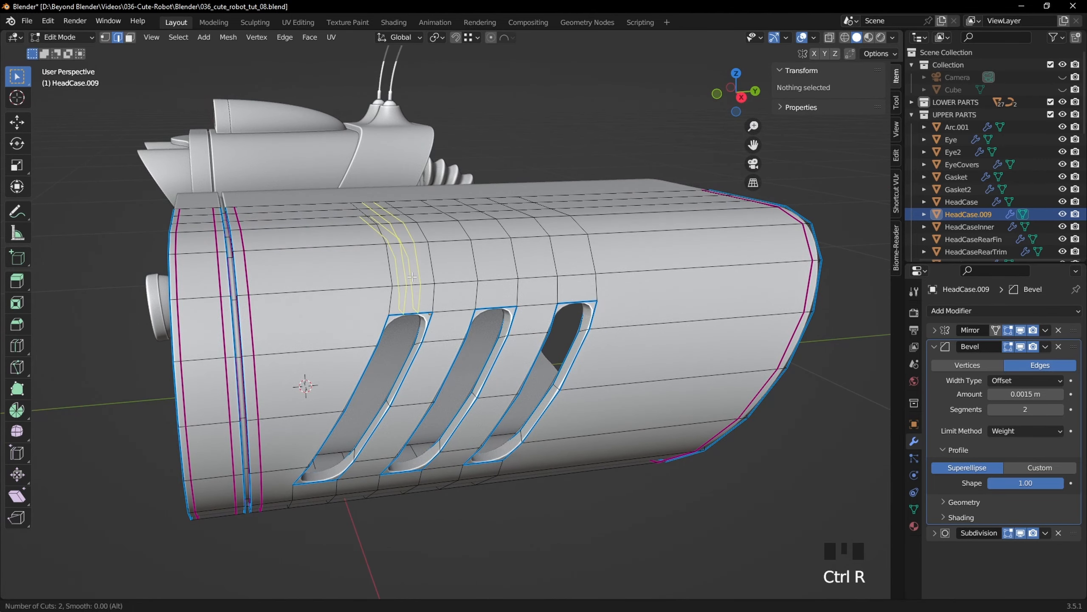
pyautogui.click(415, 270)
pyautogui.rightClick(418, 269)
pyautogui.hotkey('ctrl', 'r')
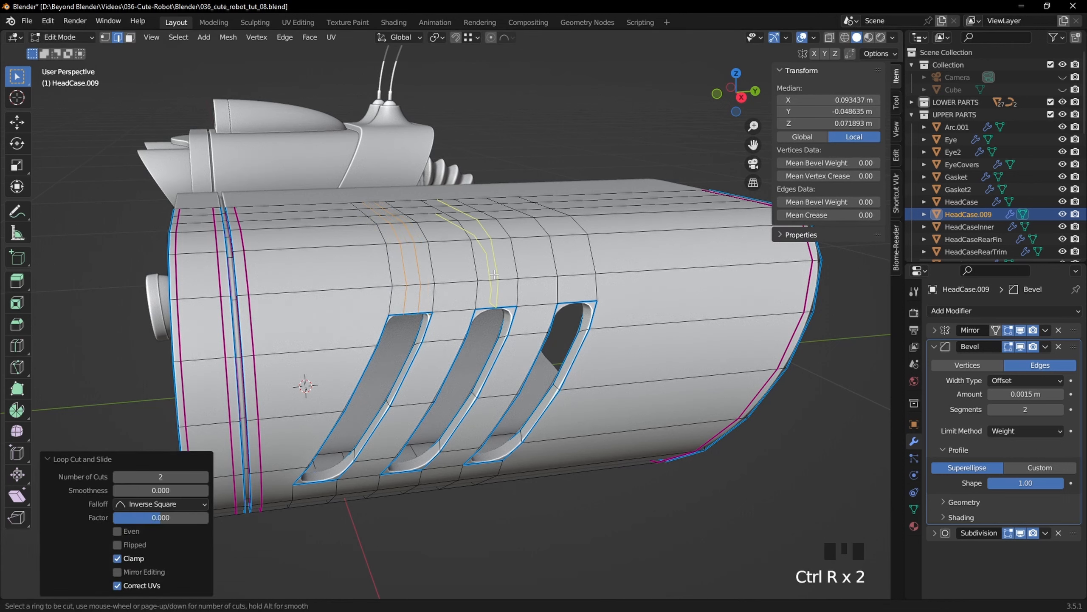
pyautogui.click(496, 271)
pyautogui.rightClick(502, 271)
pyautogui.hotkey('ctrl', 'r')
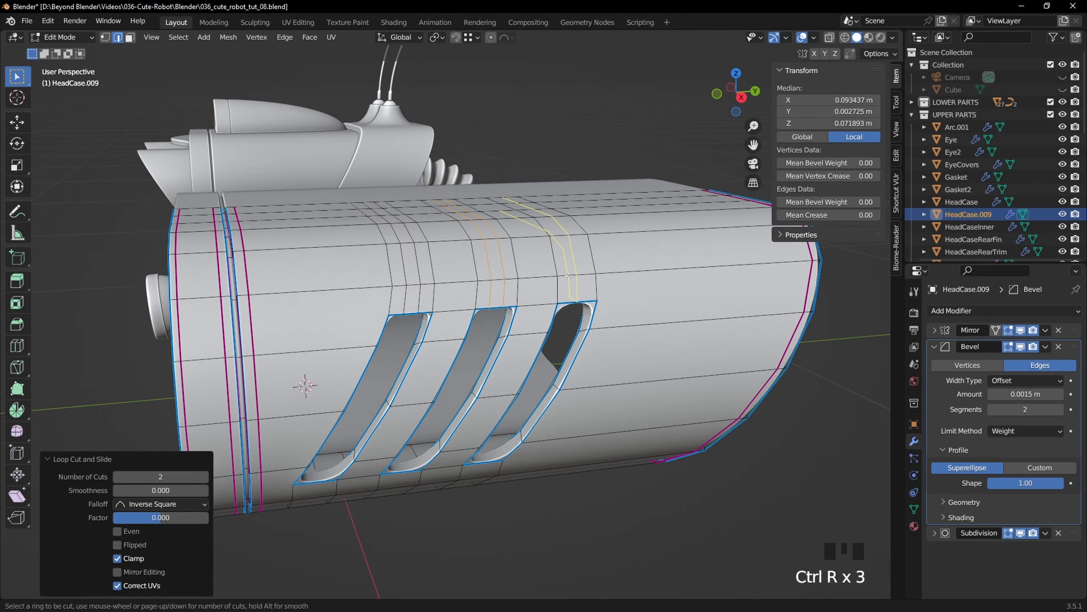
pyautogui.click(568, 276)
pyautogui.rightClick(569, 277)
# Step: Add two evenly spaced loop cuts to the face strip below each of the three vents, without sliding them
pyautogui.moveTo(613, 318); pyautogui.dragTo(489, 347, button='middle')
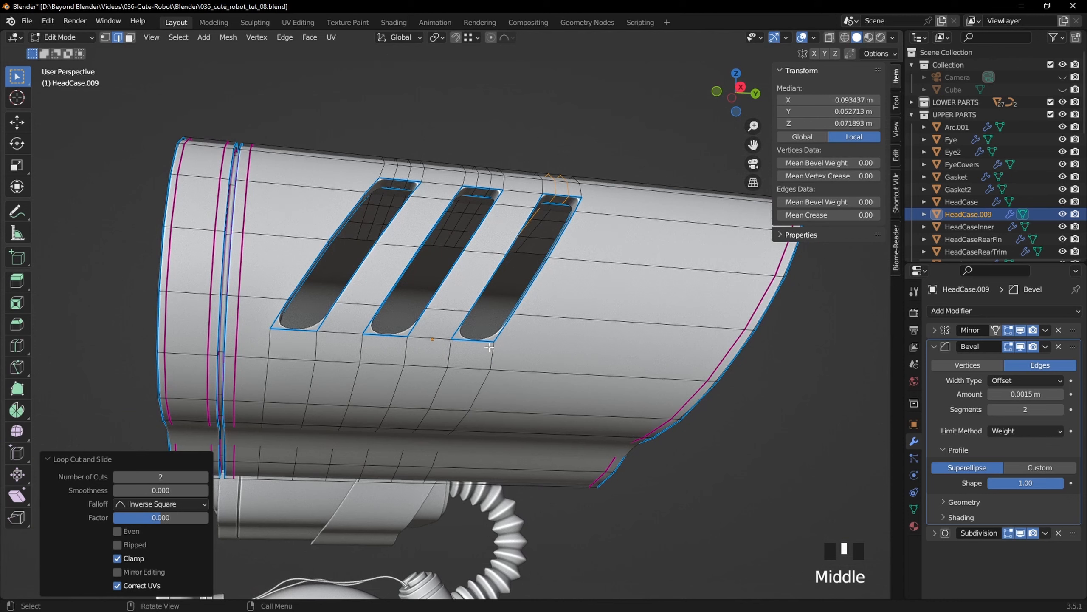
pyautogui.hotkey('ctrl', 'r')
pyautogui.click(471, 356)
pyautogui.rightClick(471, 356)
pyautogui.hotkey('ctrl', 'r')
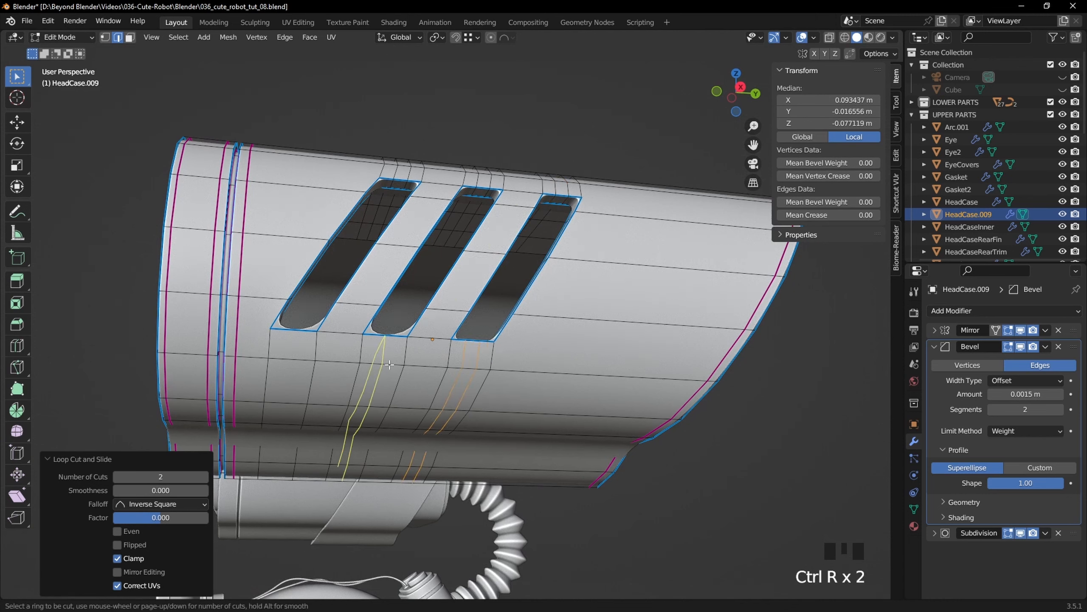
pyautogui.click(389, 364)
pyautogui.rightClick(394, 362)
pyautogui.hotkey('ctrl', 'r')
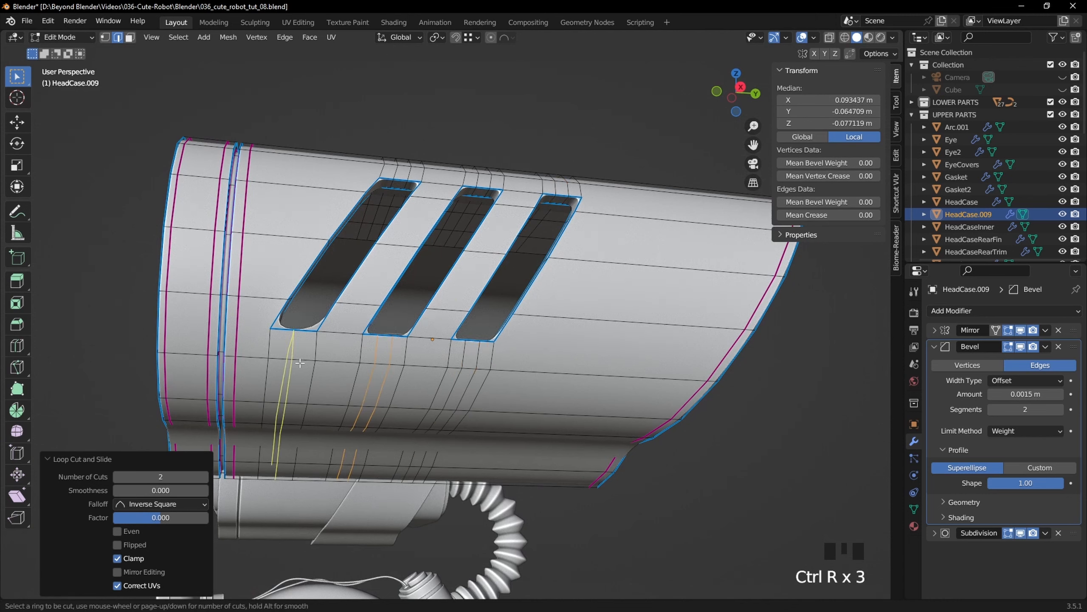
pyautogui.click(300, 363)
pyautogui.rightClick(305, 362)
# Step: Return to Object Mode, deselect the head case, and inspect the shape of its vent corners
pyautogui.moveTo(314, 360); pyautogui.dragTo(616, 347, button='middle')
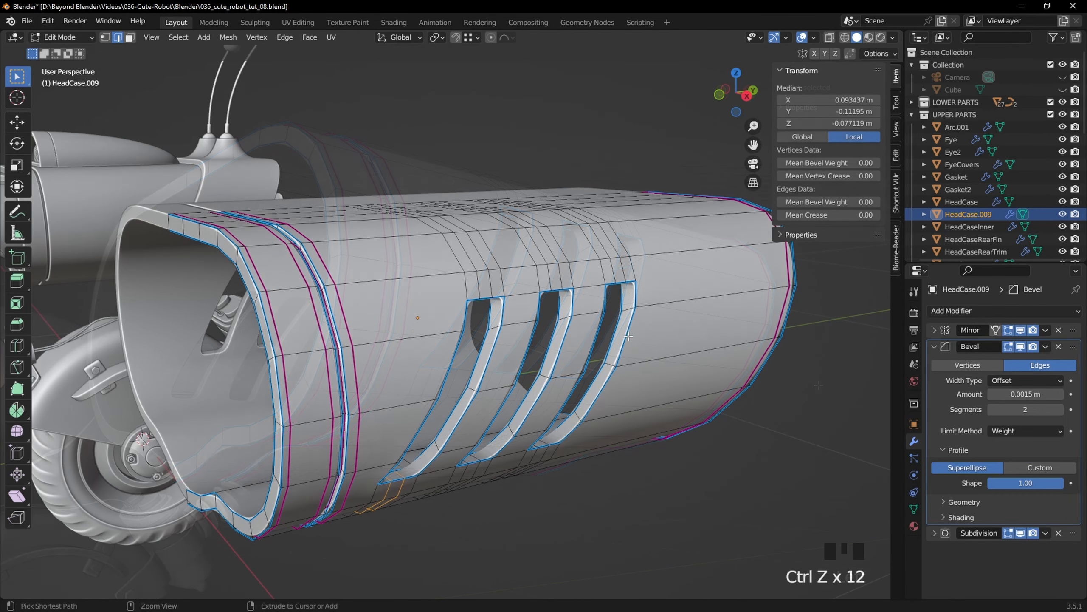
pyautogui.moveTo(806, 389); pyautogui.dragTo(589, 359, button='middle')
pyautogui.press('Tab')
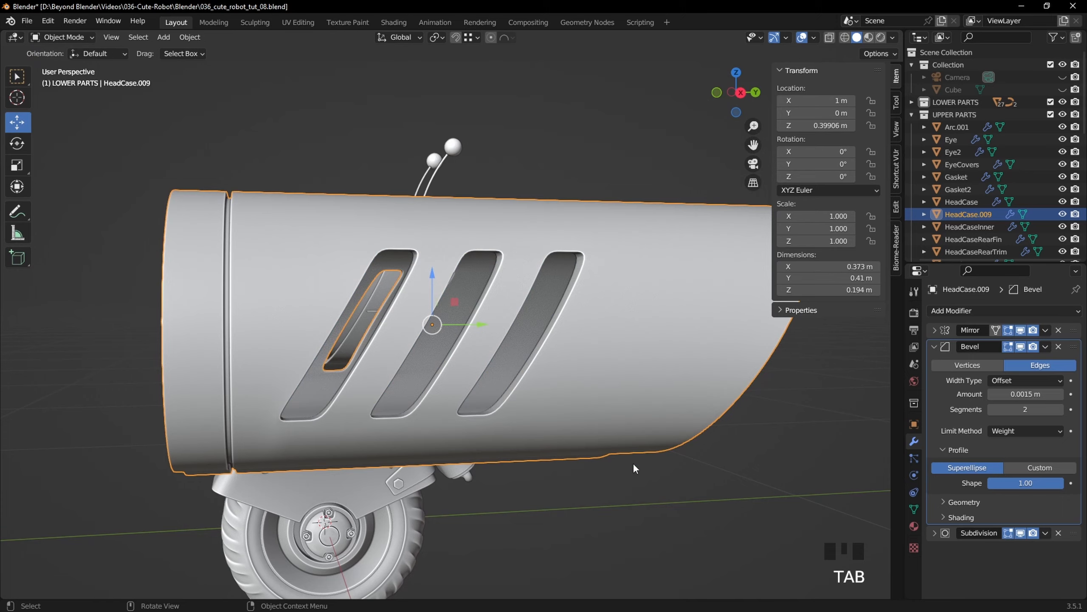
pyautogui.moveTo(633, 463); pyautogui.dragTo(666, 467, button='middle')
pyautogui.click(640, 460)
pyautogui.scroll(-3, 498, 237)
# Step: Hide the original HeadCase on the robot in the viewport and select the vented copy, HeadCase.009
pyautogui.moveTo(498, 241); pyautogui.dragTo(143, 175, button='middle')
pyautogui.click(241, 205)
pyautogui.scroll(-2, 737, 231)
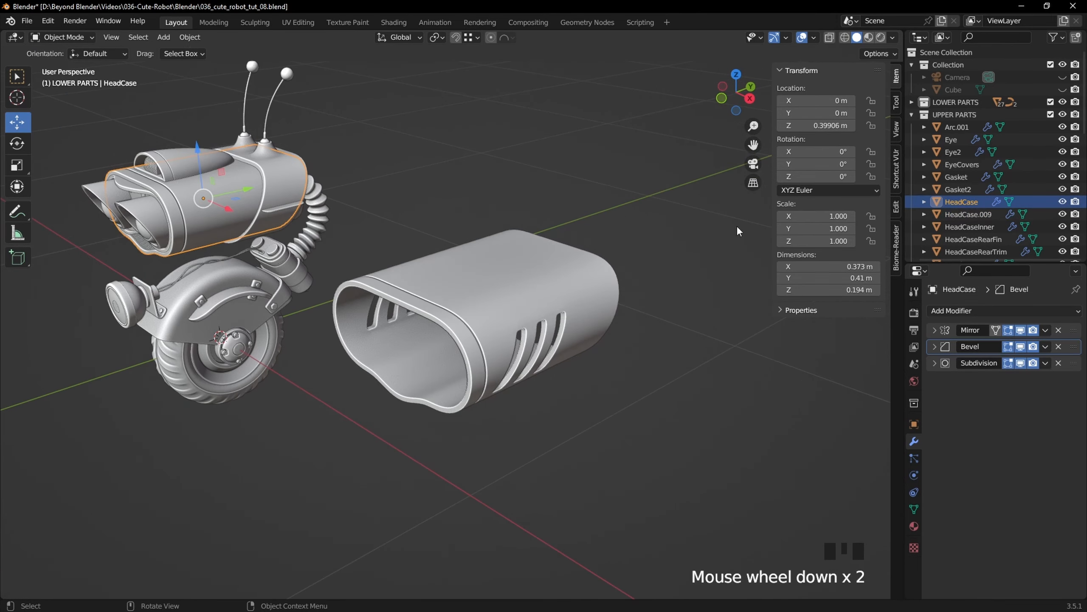
pyautogui.click(1064, 202)
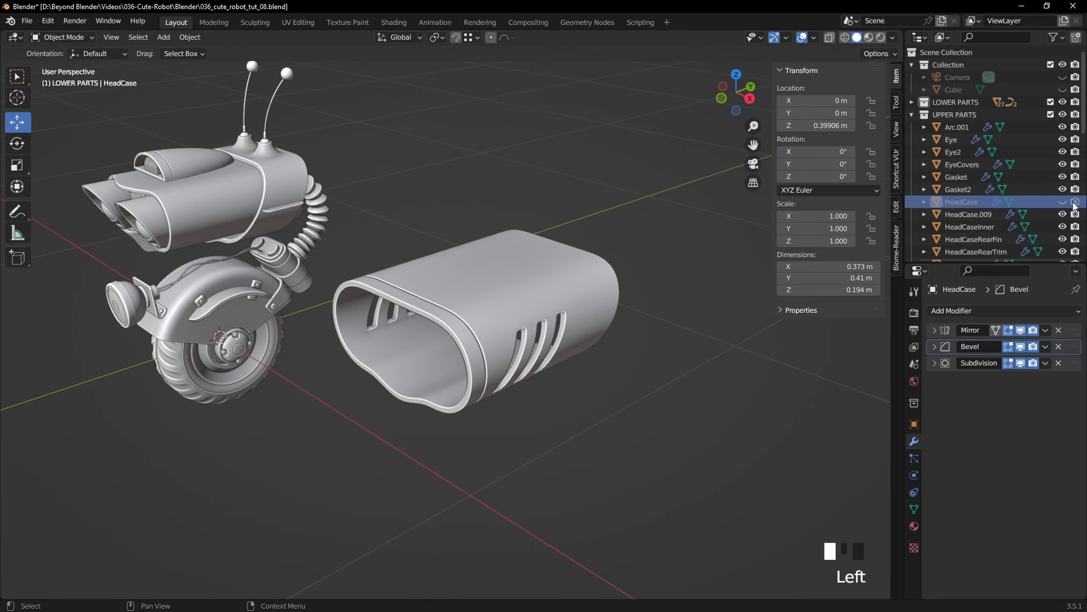
pyautogui.click(504, 296)
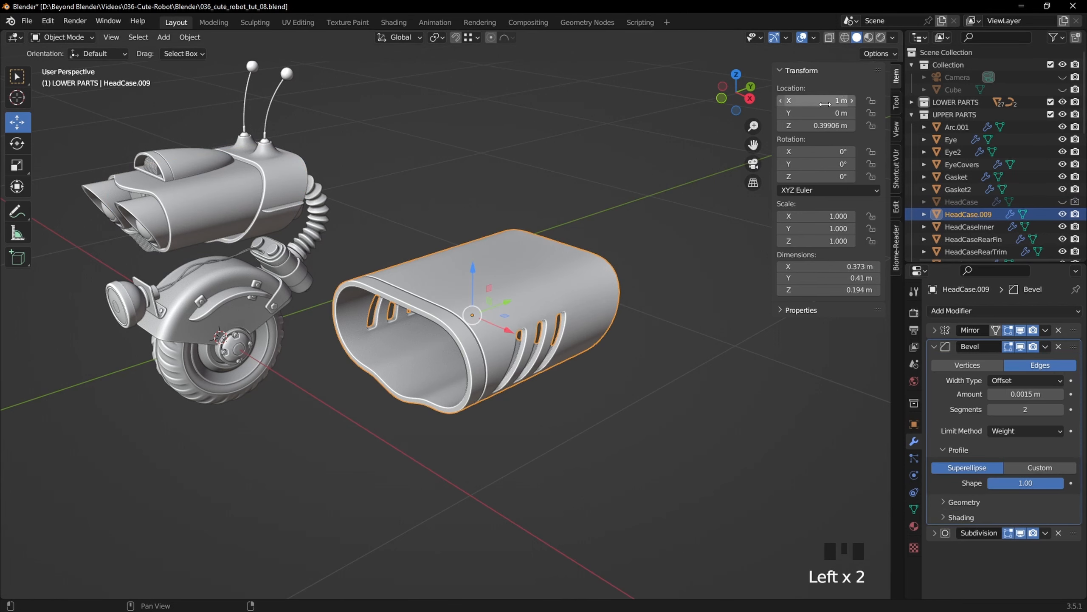
# Step: Move the vented HeadCase.009 onto the robot by setting its X location to 0 m, and frame it in the view
pyautogui.click(826, 104)
pyautogui.write('0')
pyautogui.press('Return')
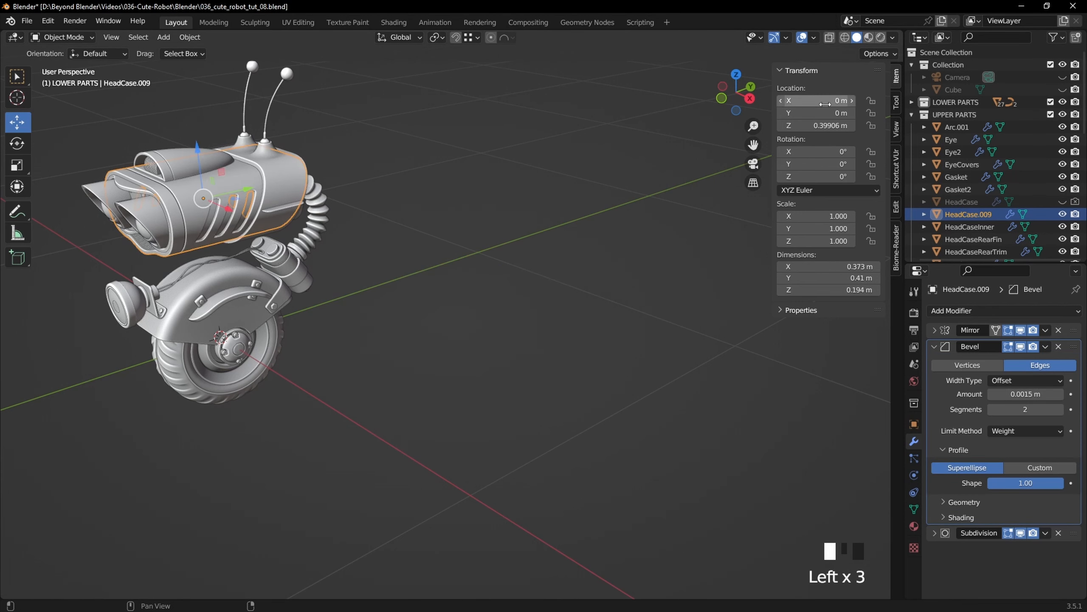
pyautogui.click(501, 185)
pyautogui.click(231, 185)
pyautogui.press('KP_Decimal')
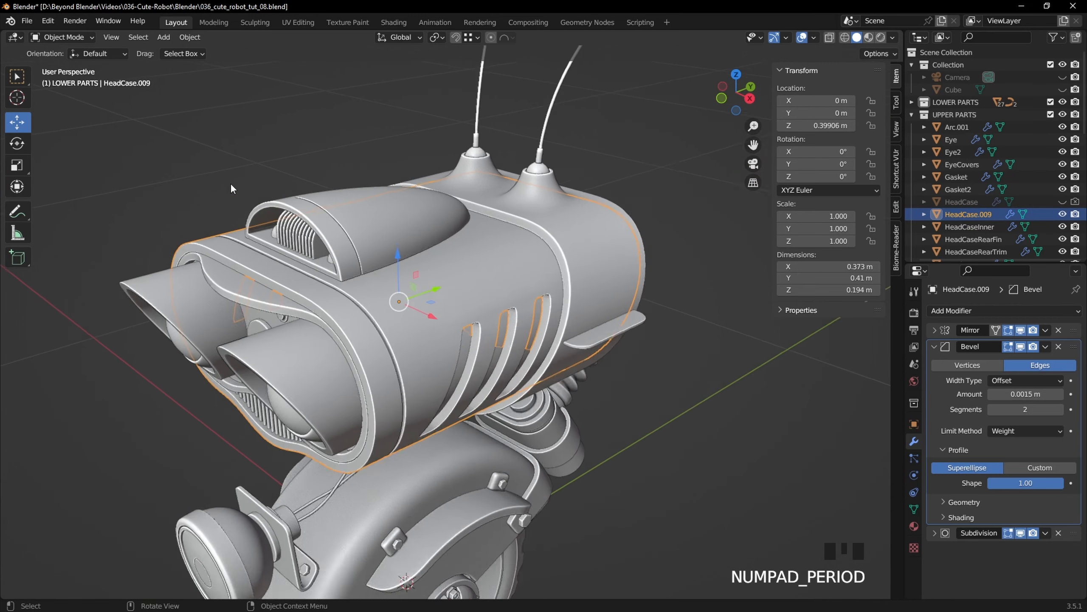
pyautogui.click(764, 504)
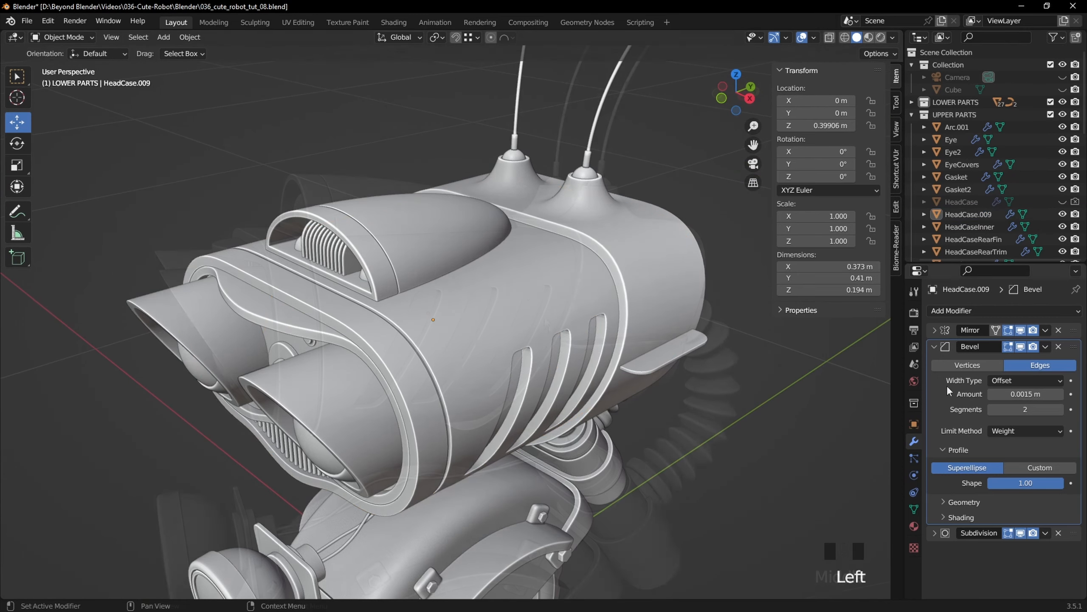
# Step: Examine the head case's mesh around and below the vents in Edit Mode for n-gons that cause shading issues
pyautogui.scroll(3, 523, 290)
pyautogui.moveTo(572, 297); pyautogui.dragTo(426, 282, button='middle')
pyautogui.press('Tab')
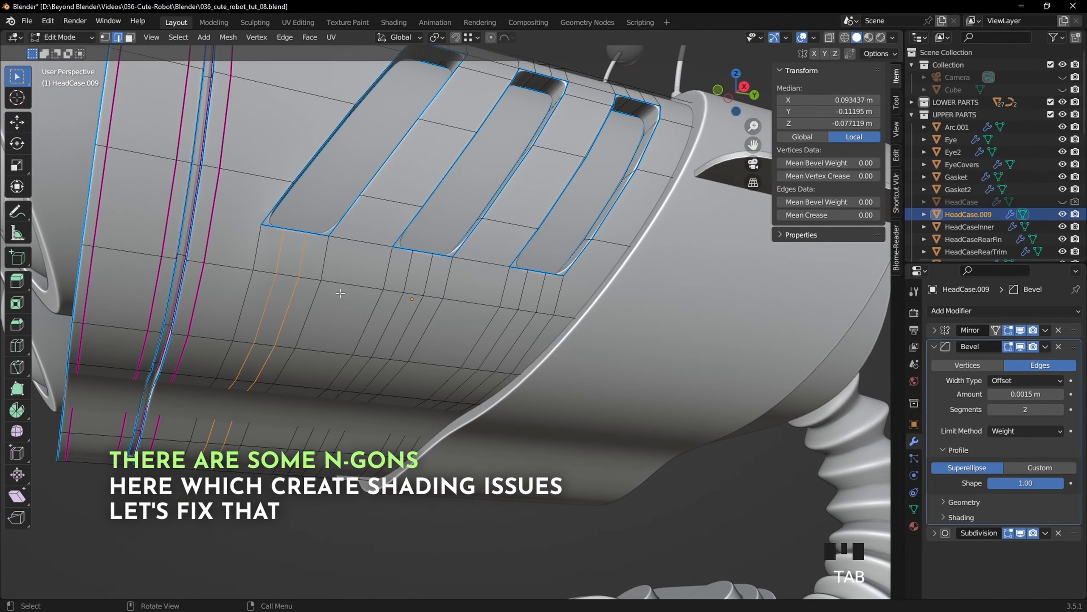
pyautogui.moveTo(330, 294); pyautogui.dragTo(306, 387, button='middle')
pyautogui.scroll(-2, 305, 392)
pyautogui.scroll(-1, 284, 511)
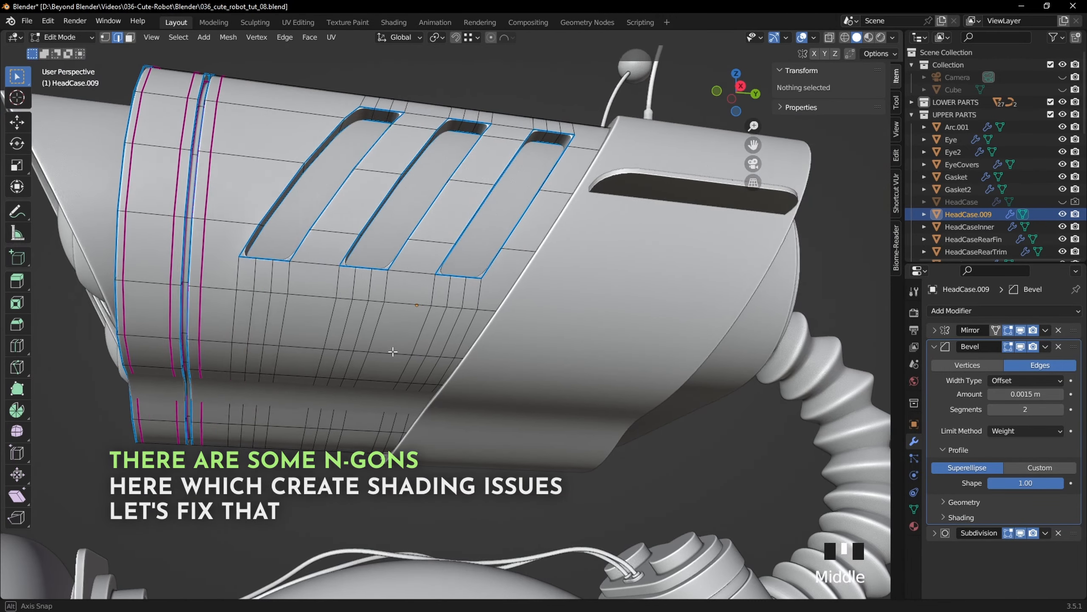
pyautogui.moveTo(284, 511); pyautogui.dragTo(576, 314, button='middle')
pyautogui.press('Tab')
pyautogui.press('Tab')
pyautogui.press('Tab')
pyautogui.scroll(-2, 525, 303)
# Step: Isolate the head case in local view, enter Edit Mode, and turn off viewport display of its Subdivision and Bevel modifiers
pyautogui.press('KP_Divide')
pyautogui.press('Tab')
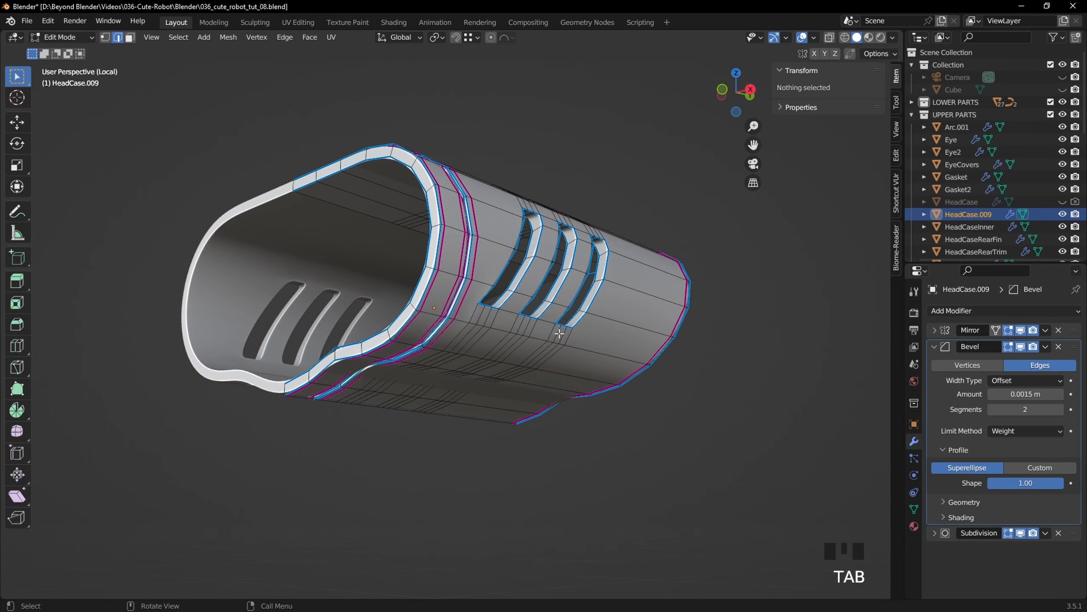
pyautogui.scroll(2, 559, 333)
pyautogui.scroll(1, 559, 333)
pyautogui.click(1021, 532)
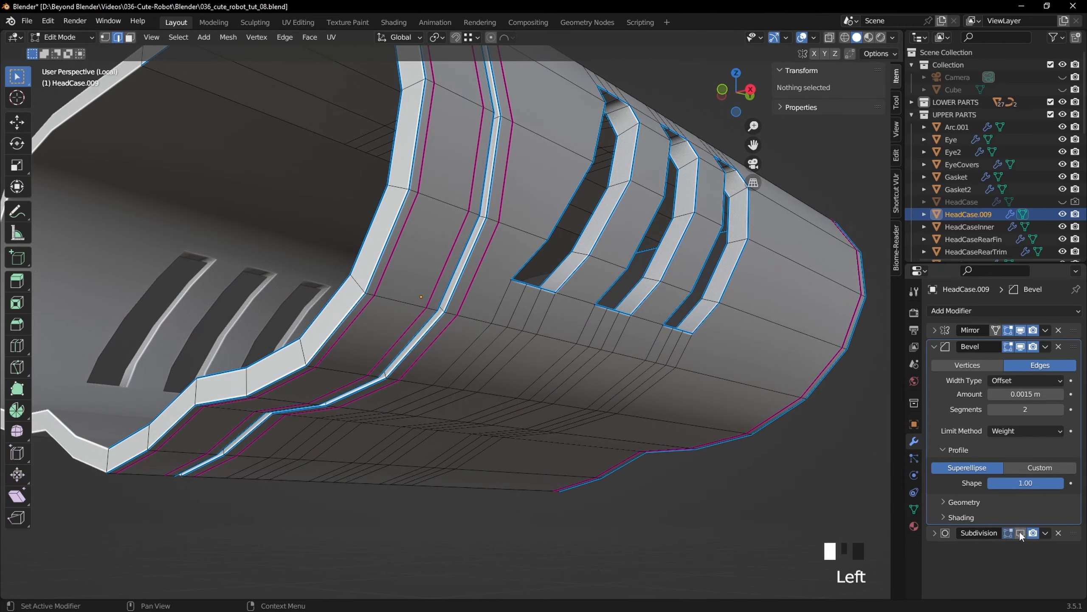
pyautogui.click(1021, 347)
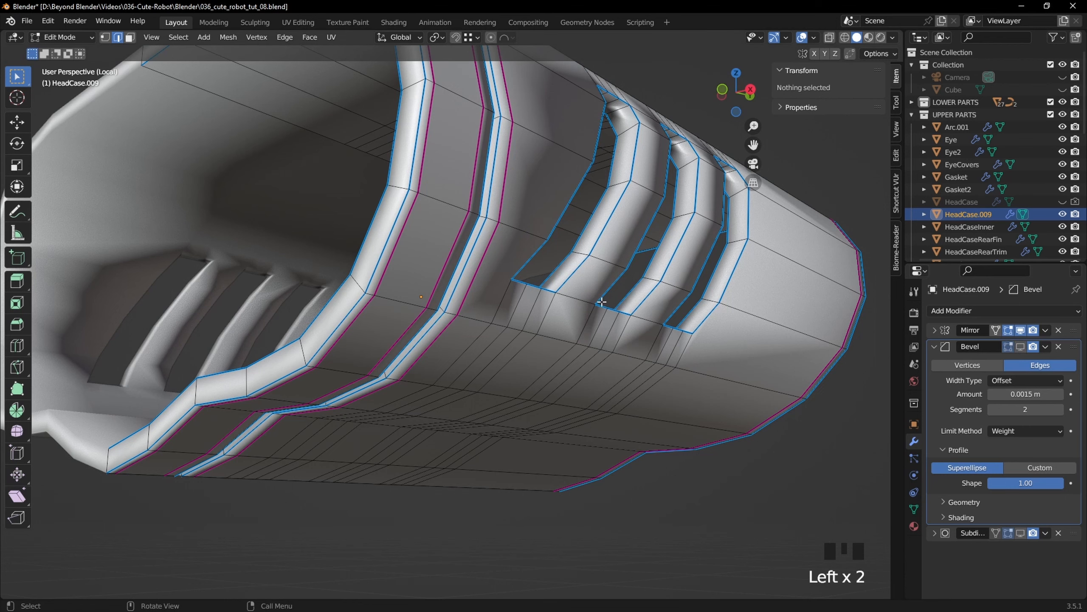
# Step: Add an unslid loop cut across the front band at the vents' lower level and connect it to the front vent's lower corner
pyautogui.moveTo(445, 300); pyautogui.dragTo(463, 294, button='middle')
pyautogui.hotkey('ctrl', 'r')
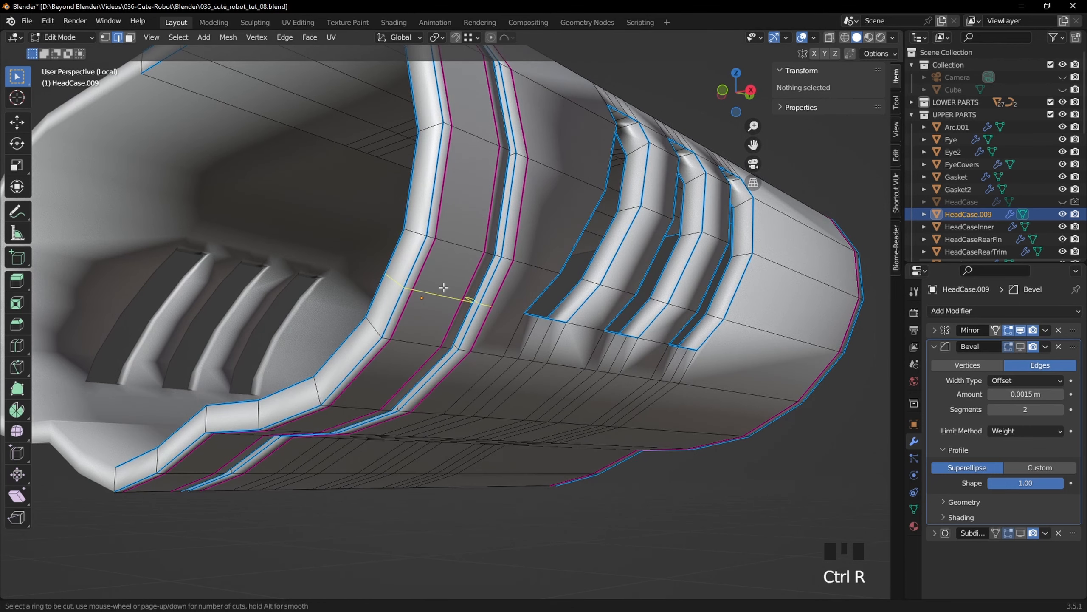
pyautogui.click(444, 287)
pyautogui.rightClick(459, 279)
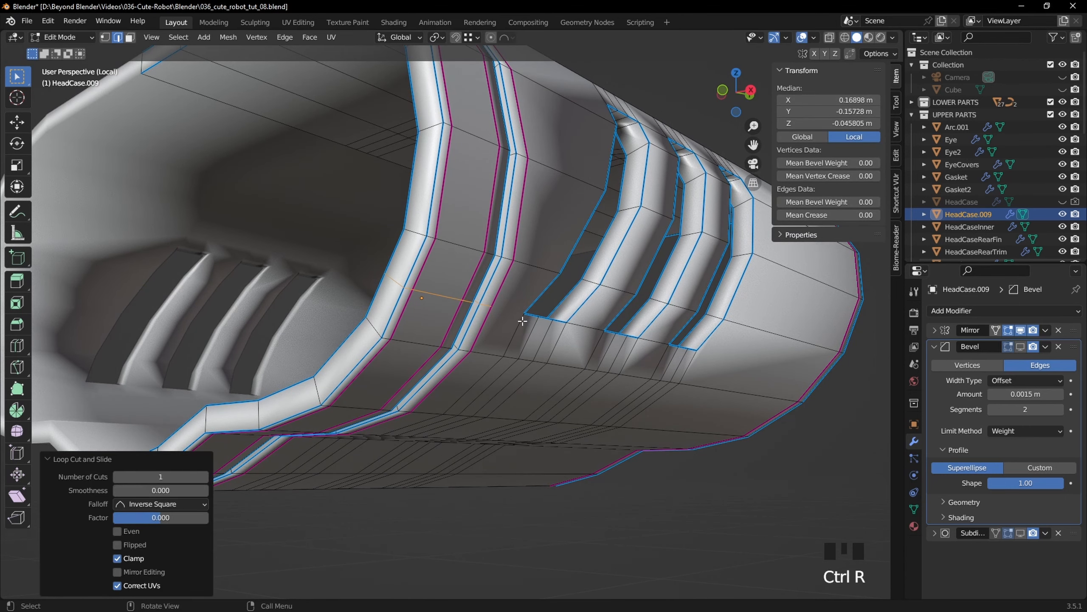
pyautogui.press('1')
pyautogui.press('Left')
pyautogui.hotkey('shift', 'Left')
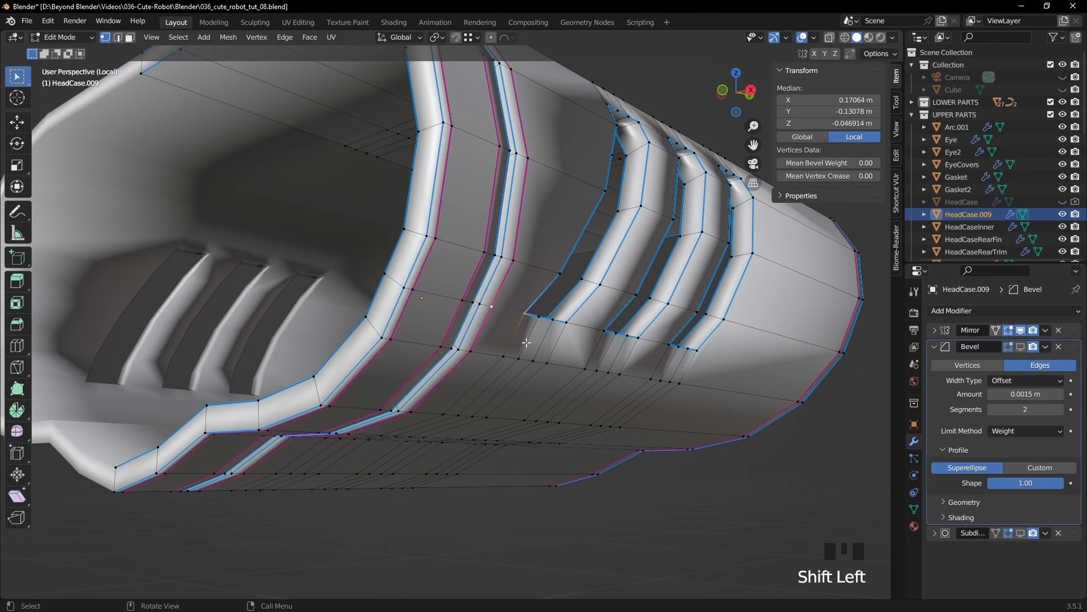
pyautogui.press('j')
# Step: Add an unslid loop cut at the rear rim and connect its vertex to the rear vent's lower corner on the outer wall
pyautogui.moveTo(647, 349); pyautogui.dragTo(418, 368, button='middle')
pyautogui.hotkey('ctrl', 'r')
pyautogui.click(479, 381)
pyautogui.rightClick(471, 384)
pyautogui.click(435, 391)
pyautogui.keyDown('shift'); pyautogui.click(187, 387); pyautogui.keyUp('shift')
pyautogui.press('j')
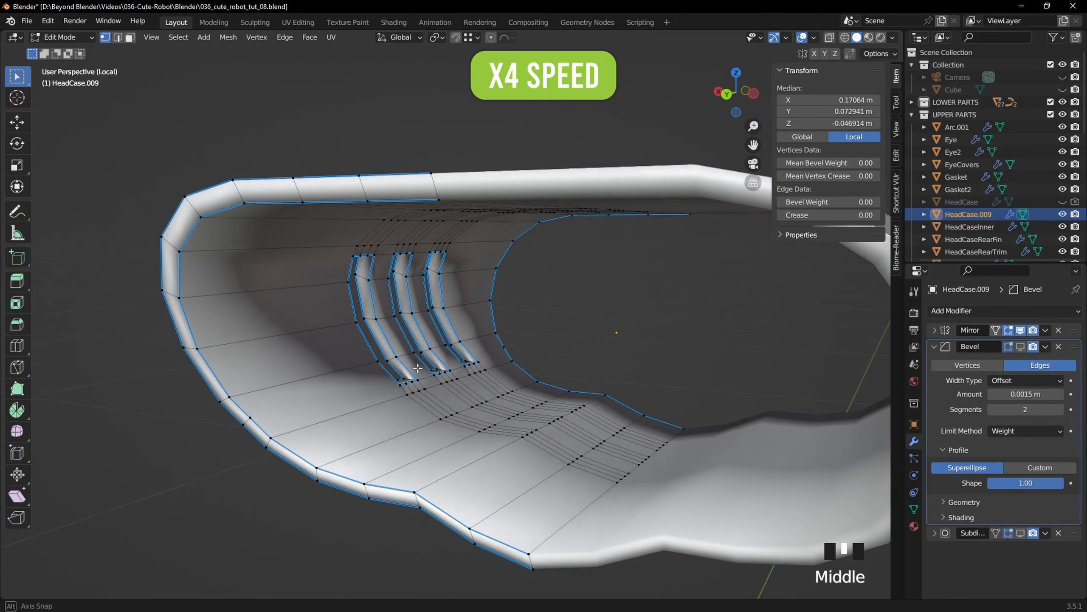
# Step: Connect the rear and front vents' lower corners to the matching rim vertices on the inner wall
pyautogui.click(430, 372)
pyautogui.keyDown('shift'); pyautogui.click(253, 388); pyautogui.keyUp('shift')
pyautogui.press('j')
pyautogui.moveTo(274, 377); pyautogui.dragTo(417, 341, button='middle')
pyautogui.click(498, 392)
pyautogui.keyDown('shift'); pyautogui.click(567, 394); pyautogui.keyUp('shift')
pyautogui.press('j')
pyautogui.click(689, 316)
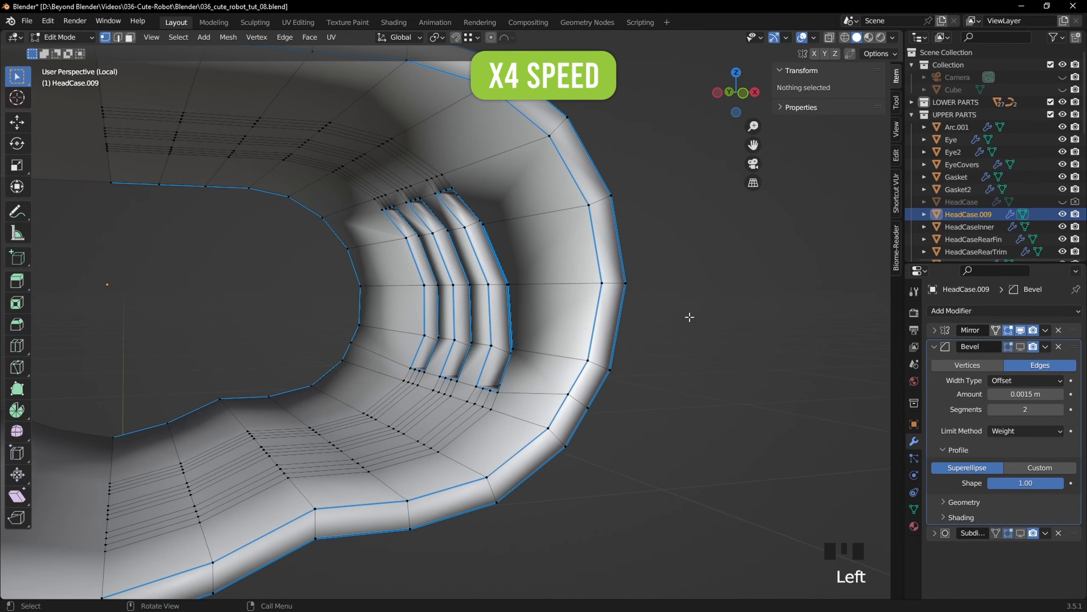
# Step: Add a front loop cut at the vents' upper level and connect it to the front vent's upper corner on both walls
pyautogui.moveTo(690, 317); pyautogui.dragTo(529, 359, button='middle')
pyautogui.keyDown('shift'); pyautogui.moveTo(436, 308); pyautogui.dragTo(552, 339, button='middle'); pyautogui.keyUp('shift')
pyautogui.hotkey('ctrl', 'r')
pyautogui.click(317, 216)
pyautogui.click(347, 215)
pyautogui.keyDown('shift'); pyautogui.click(432, 236); pyautogui.keyUp('shift')
pyautogui.press('j')
pyautogui.moveTo(432, 236); pyautogui.dragTo(552, 283, button='middle')
pyautogui.click(702, 218)
pyautogui.keyDown('shift'); pyautogui.click(530, 212); pyautogui.keyUp('shift')
pyautogui.press('j')
# Step: Add a rear loop cut at the vents' upper level and connect it to the rear vent's upper corner on both walls
pyautogui.moveTo(533, 218); pyautogui.dragTo(518, 283, button='middle')
pyautogui.hotkey('ctrl', 'r')
pyautogui.click(505, 294)
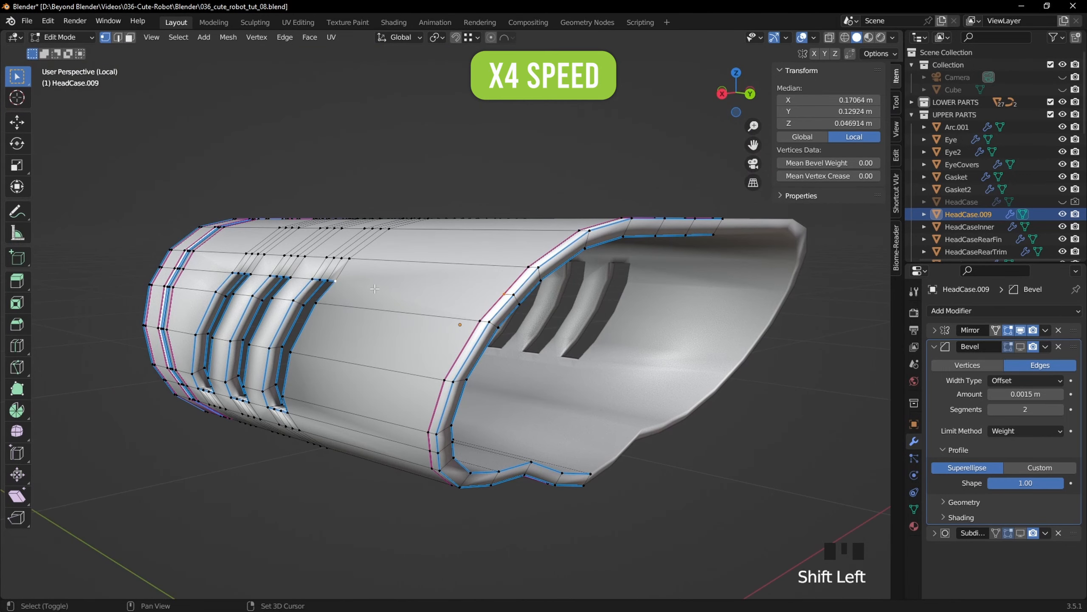
pyautogui.press('j')
pyautogui.moveTo(375, 289); pyautogui.dragTo(350, 287, button='middle')
pyautogui.click(333, 288)
pyautogui.keyDown('shift'); pyautogui.click(518, 294); pyautogui.keyUp('shift')
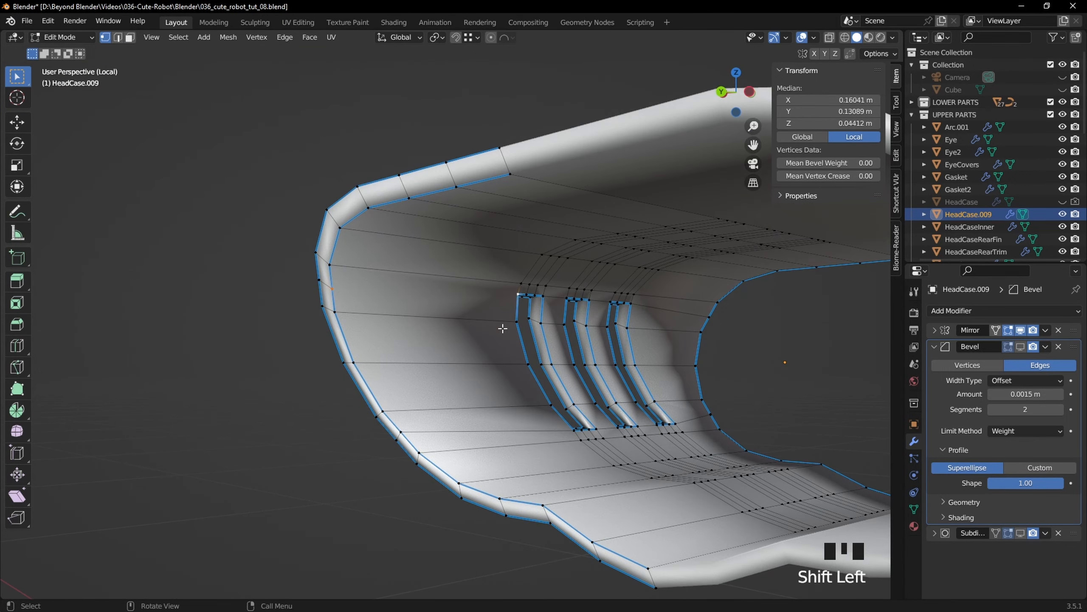
pyautogui.press('j')
# Step: Return to Object Mode, restore viewport display of the Bevel and Subdivision modifiers, and leave local view to show the whole robot
pyautogui.press('Tab')
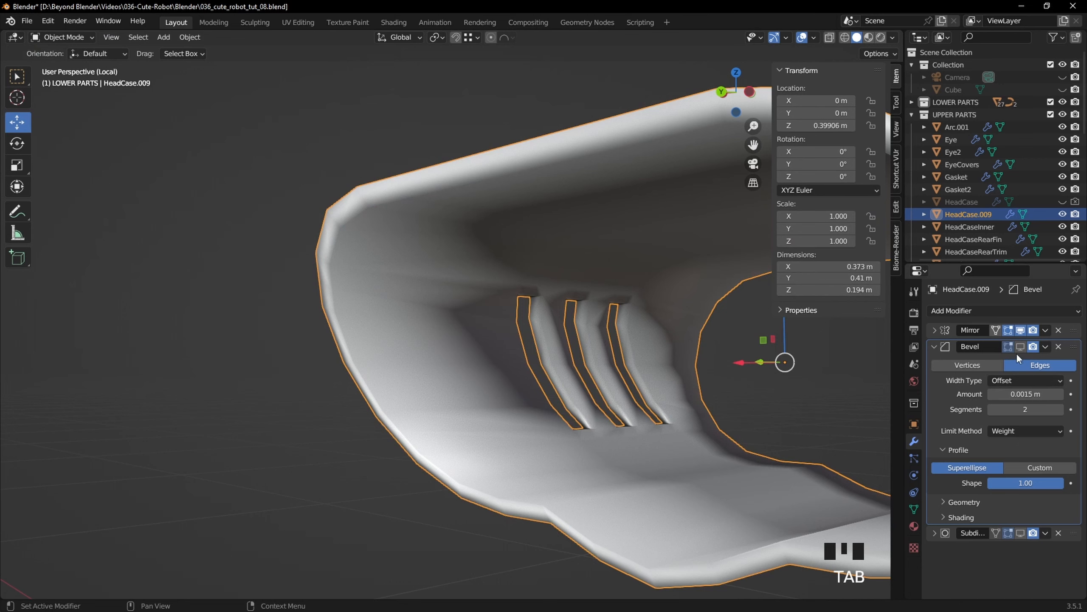
pyautogui.click(1021, 393)
pyautogui.click(1021, 532)
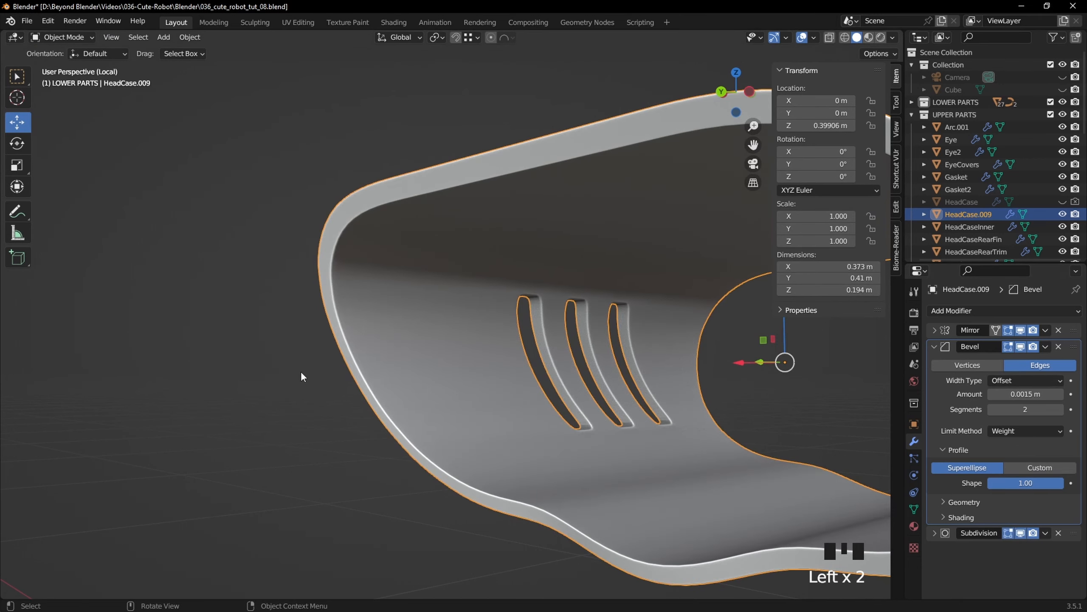
pyautogui.moveTo(301, 372); pyautogui.dragTo(712, 342, button='middle')
pyautogui.press('/')
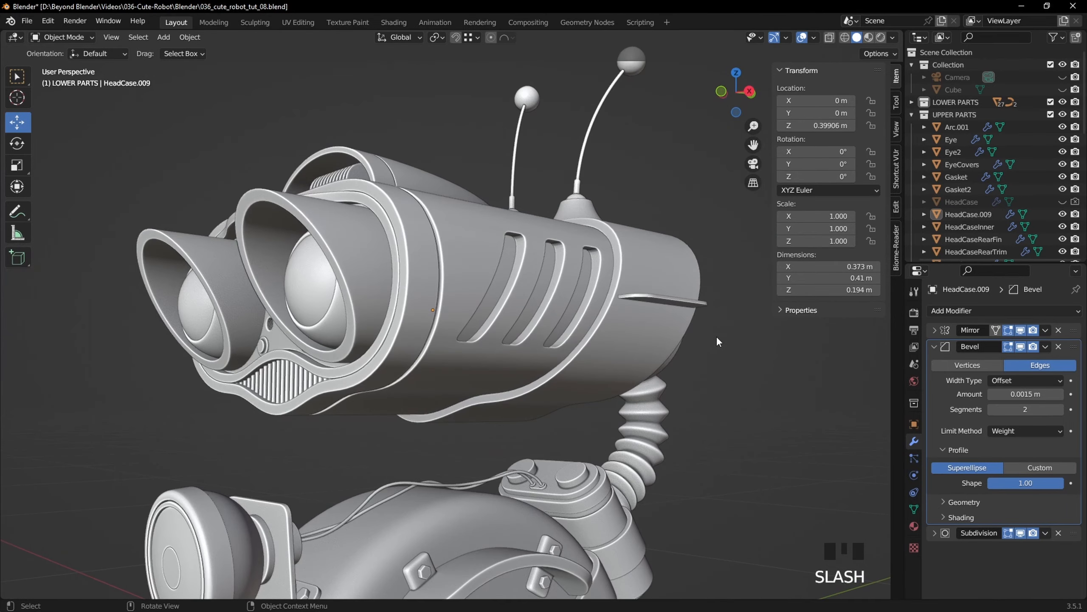
# Step: Open the head case in Edit Mode from the front view and show the scene in wireframe shading
pyautogui.moveTo(558, 268); pyautogui.dragTo(483, 323, button='middle')
pyautogui.press('KP_1')
pyautogui.scroll(8, 483, 323)
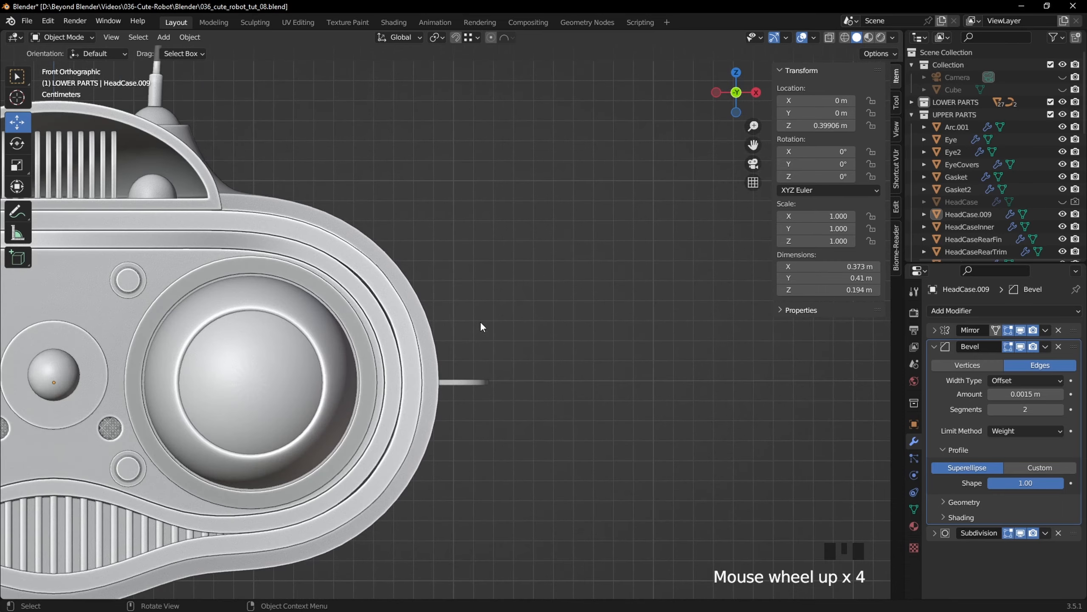
pyautogui.click(330, 276)
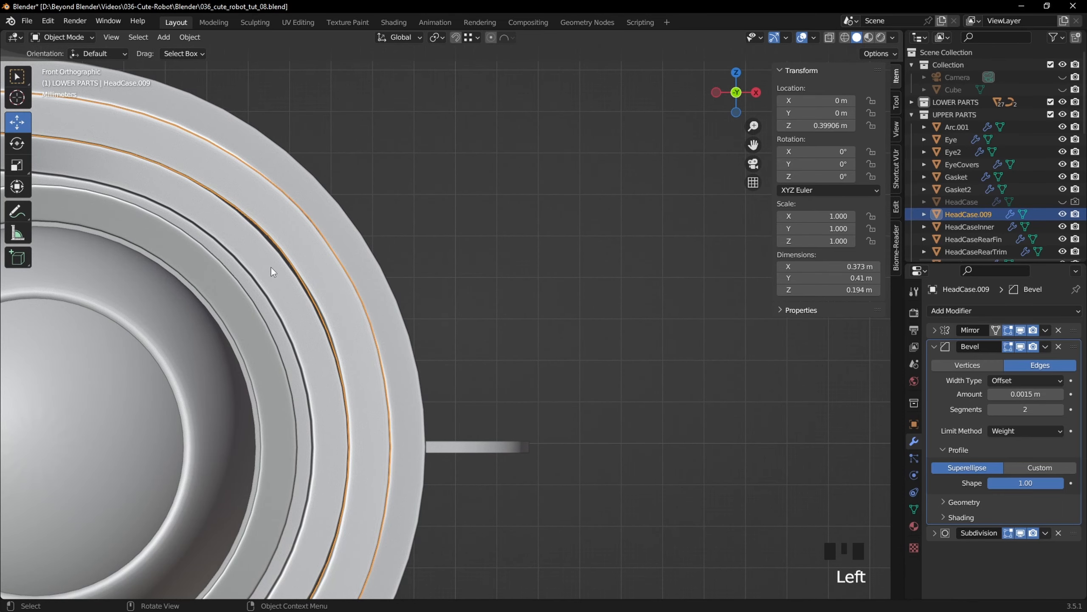
pyautogui.press('Tab')
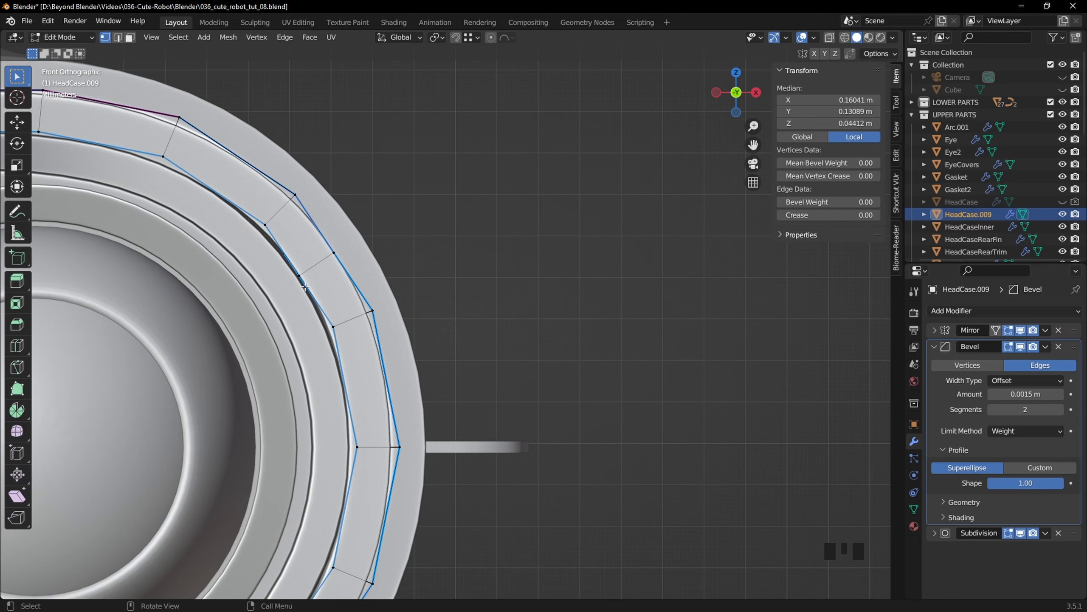
pyautogui.scroll(-2, 307, 287)
pyautogui.press('z')
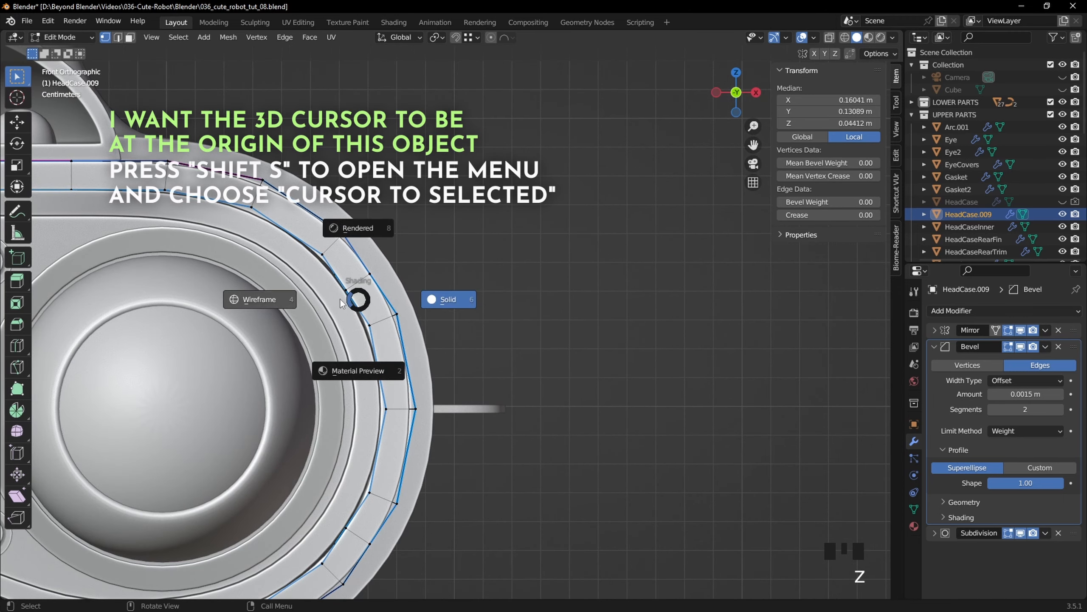
pyautogui.click(267, 298)
# Step: Return to Object Mode and snap the 3D cursor to the selected head case's origin
pyautogui.keyDown('shift'); pyautogui.moveTo(378, 314); pyautogui.dragTo(566, 297, button='middle'); pyautogui.keyUp('shift')
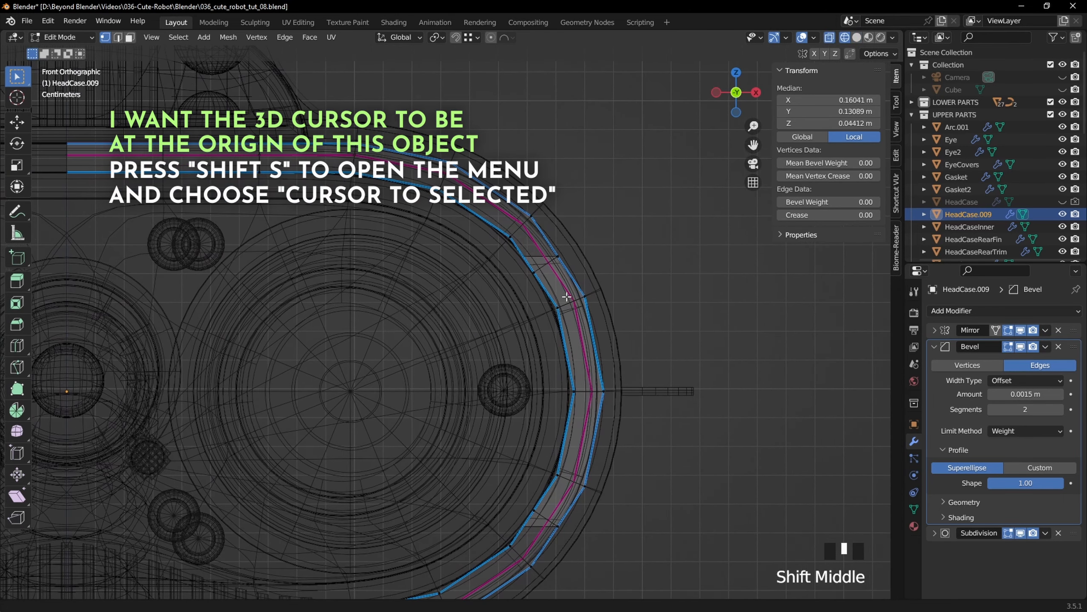
pyautogui.scroll(-2, 542, 290)
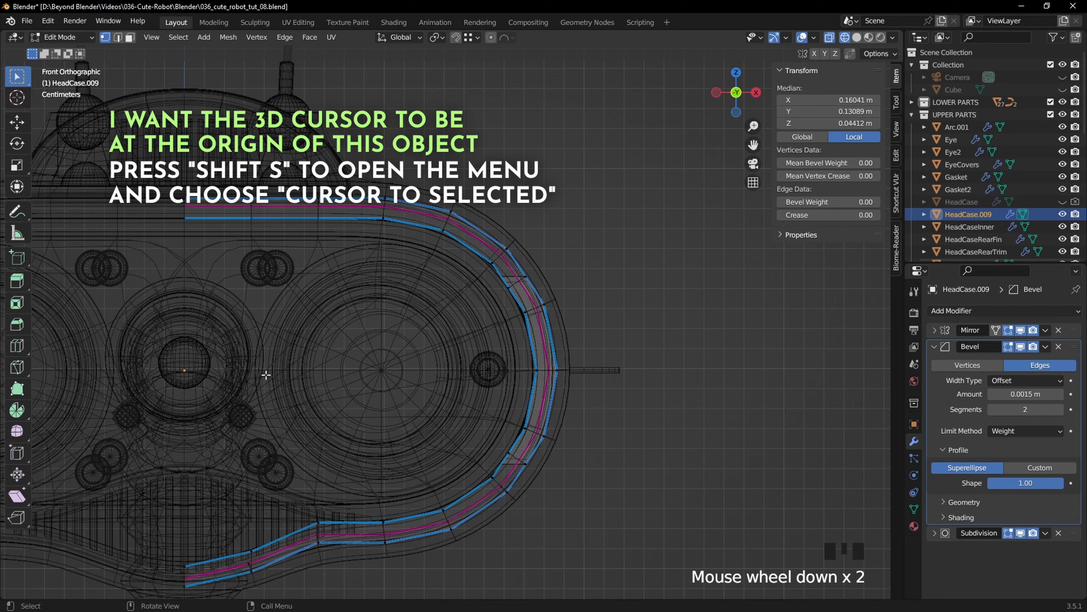
pyautogui.press('Tab')
pyautogui.hotkey('shift', 's')
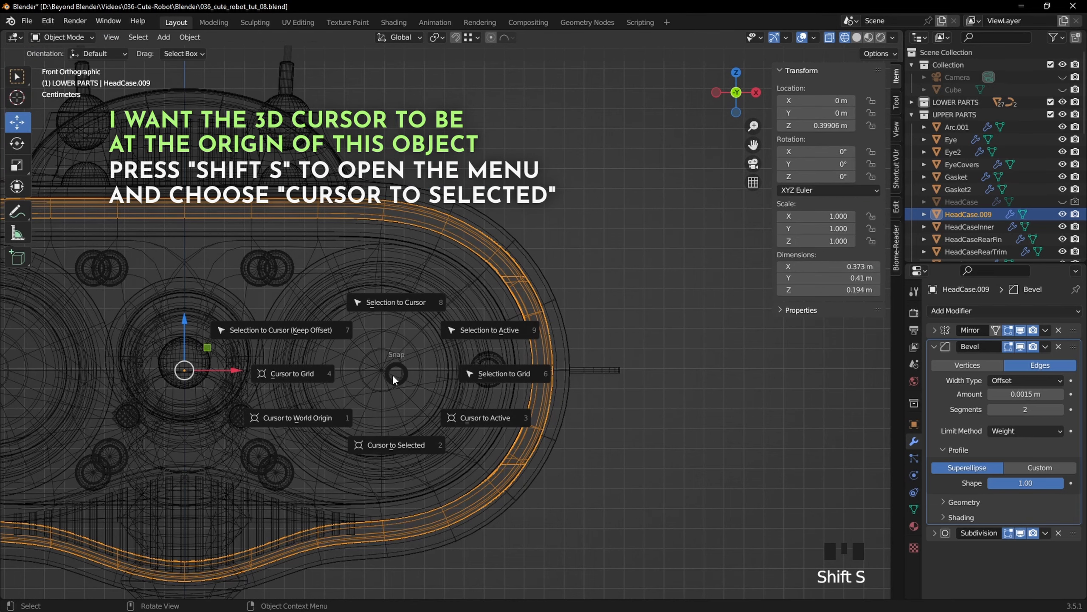
pyautogui.click(400, 445)
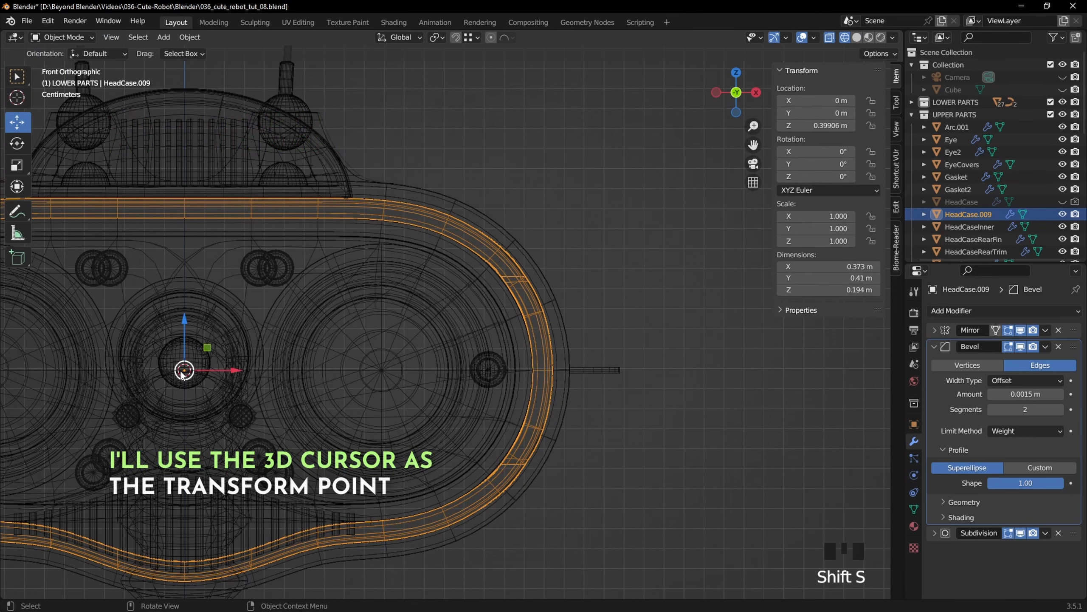
# Step: Select the case's full-depth vertex rows just above the upper new cut and just below the lower one, and restore solid shading
pyautogui.press('Tab')
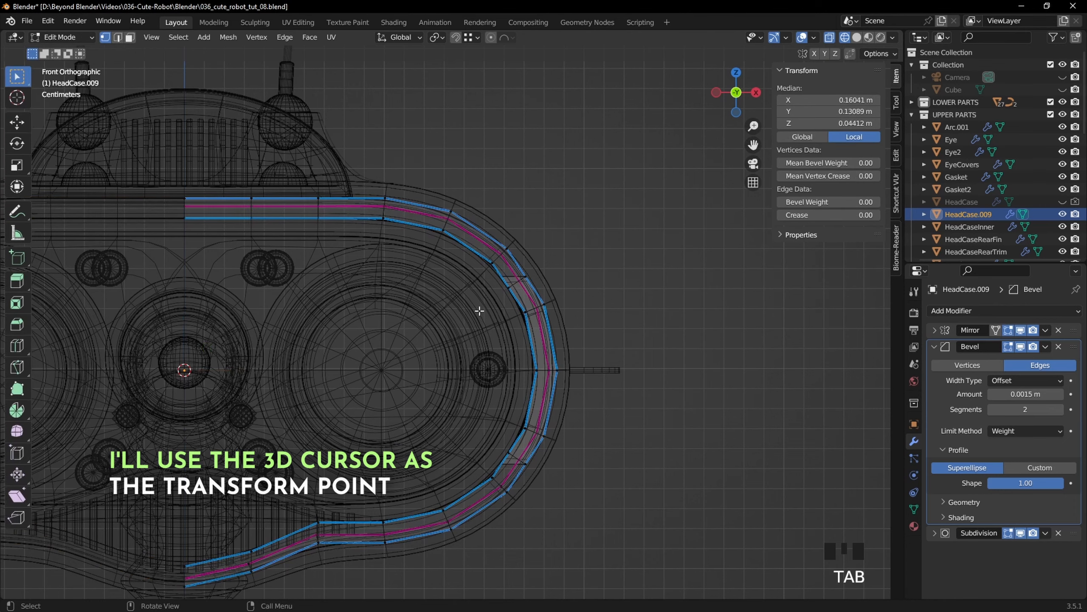
pyautogui.scroll(3, 505, 264)
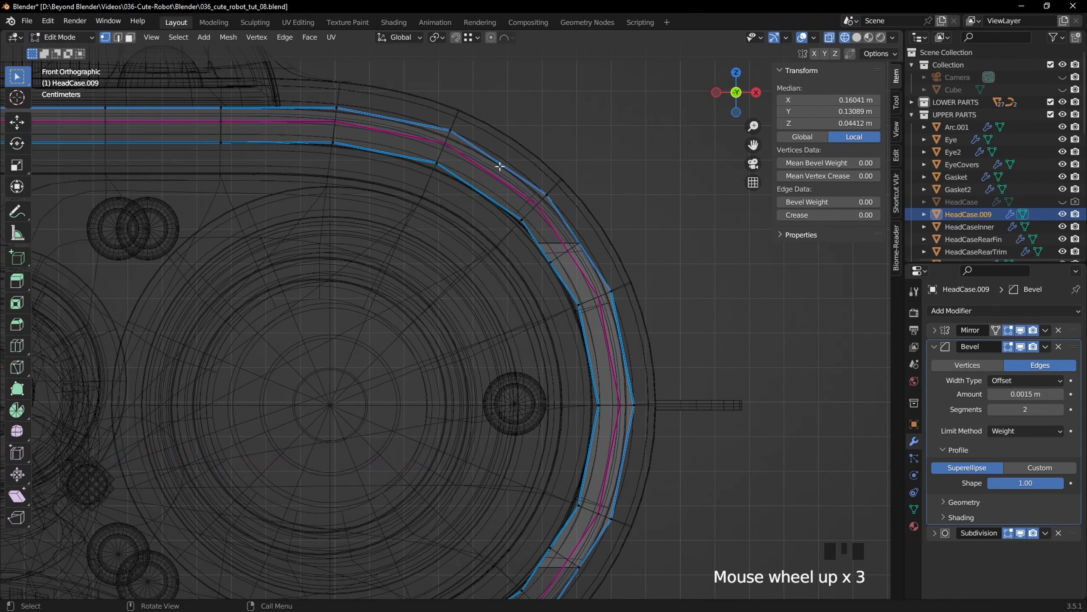
pyautogui.moveTo(497, 162); pyautogui.dragTo(563, 234)
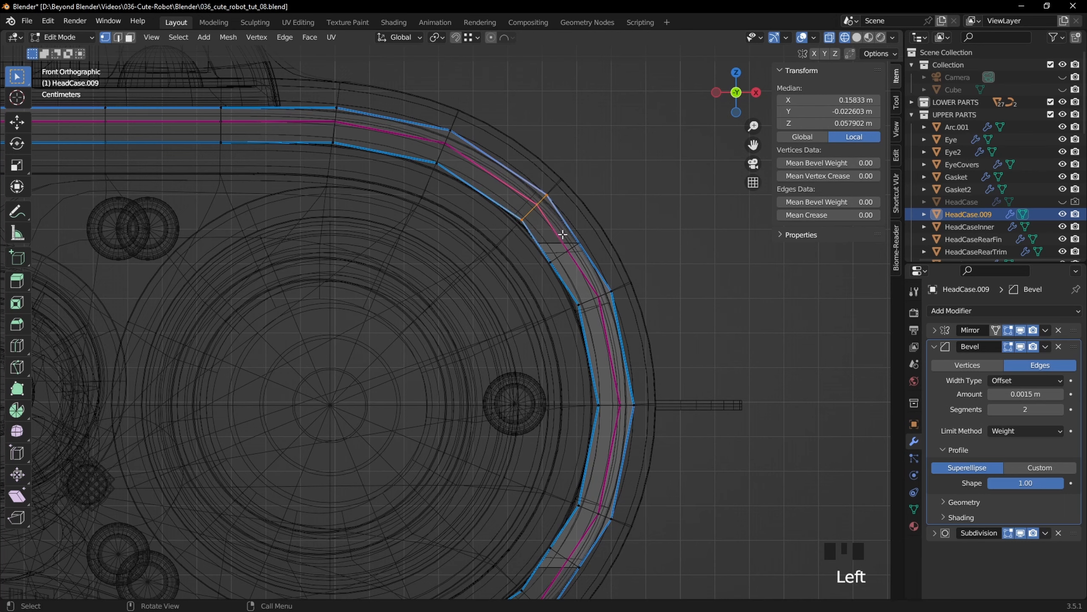
pyautogui.scroll(-1, 636, 357)
pyautogui.keyDown('shift'); pyautogui.moveTo(636, 356); pyautogui.dragTo(616, 291, button='middle'); pyautogui.keyUp('shift')
pyautogui.scroll(3, 618, 331)
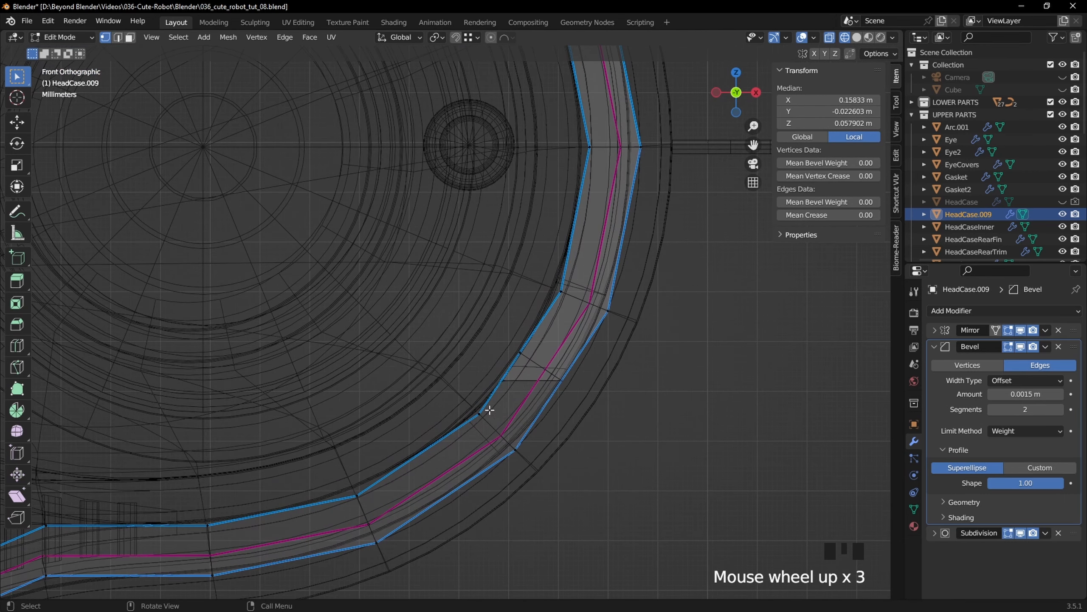
pyautogui.keyDown('shift'); pyautogui.moveTo(445, 392); pyautogui.dragTo(556, 467); pyautogui.keyUp('shift')
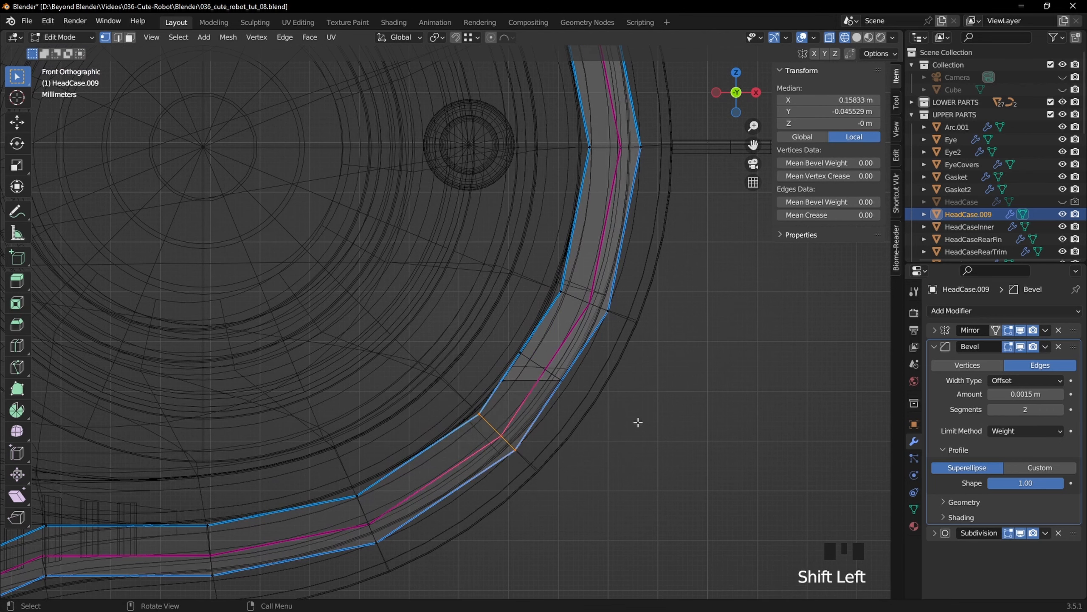
pyautogui.press('z')
pyautogui.click(736, 423)
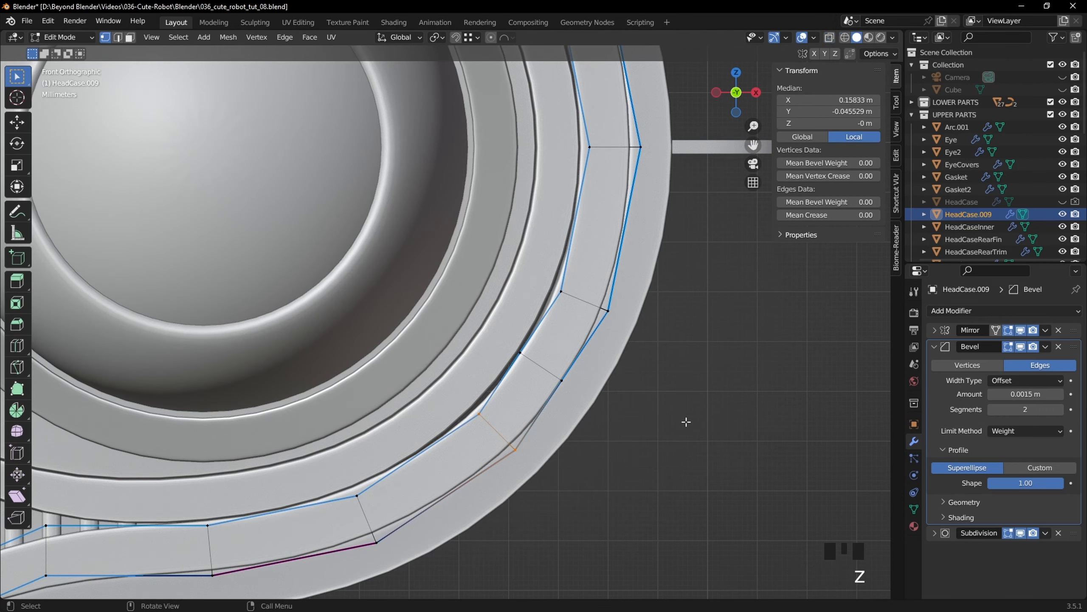
# Step: Hide the viewport overlays briefly to examine the gap between the head case and the face trim, and restore them
pyautogui.scroll(-2, 686, 422)
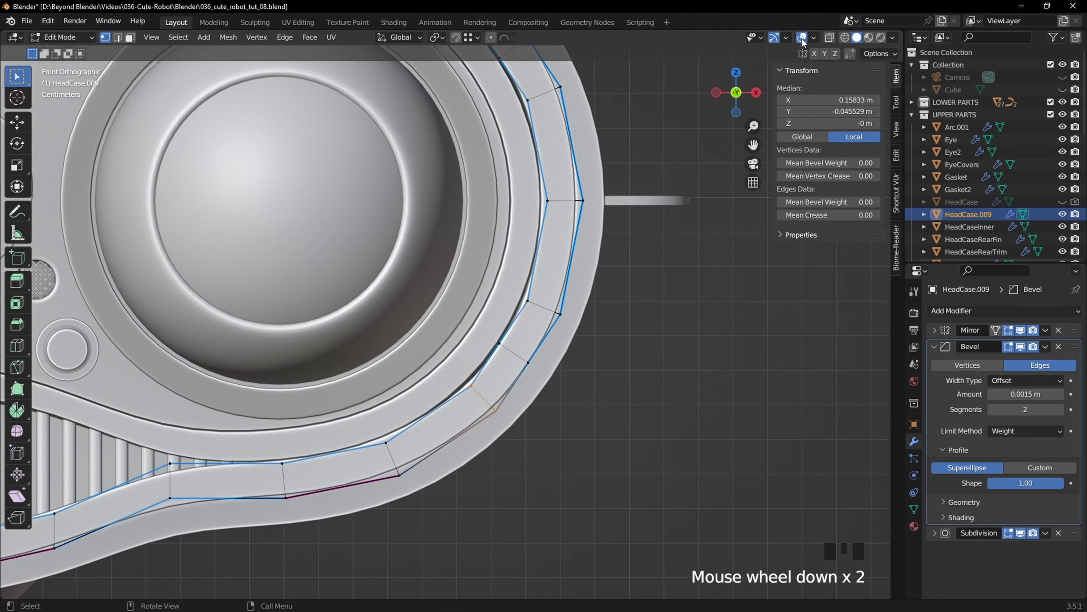
pyautogui.click(802, 38)
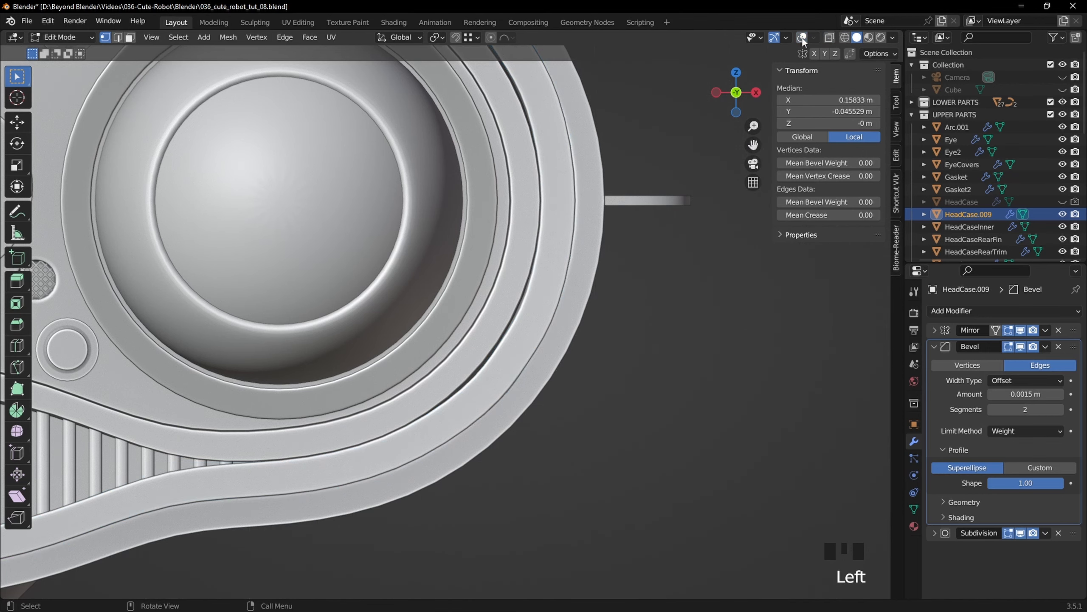
pyautogui.click(802, 38)
pyautogui.keyDown('shift'); pyautogui.moveTo(548, 299); pyautogui.dragTo(712, 380, button='middle'); pyautogui.keyUp('shift')
pyautogui.scroll(-4, 726, 424)
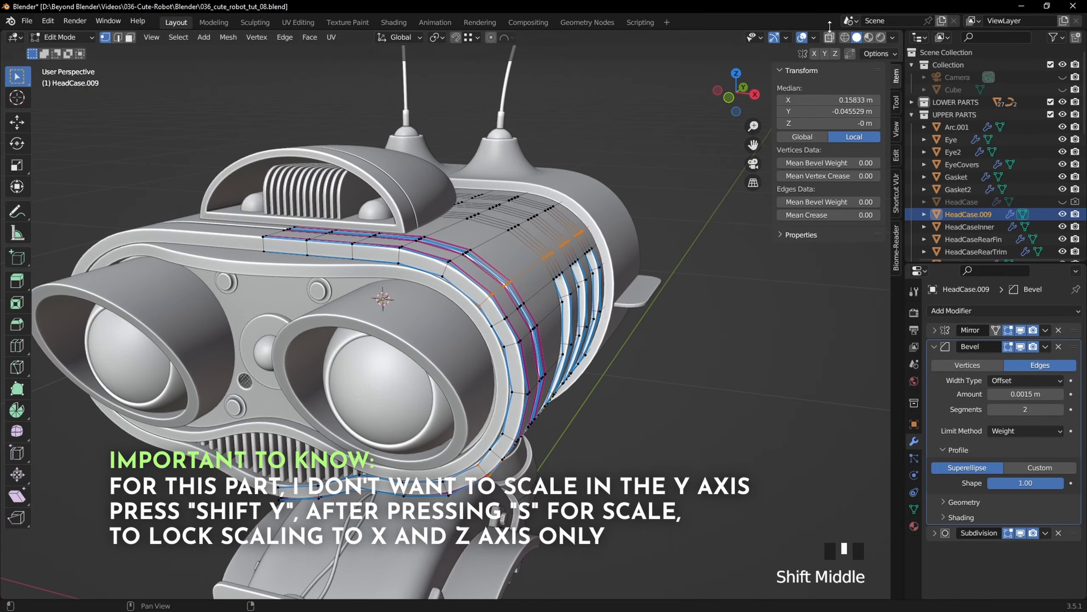
# Step: Examine the head case's selected vertex rows in wireframe shading from the side and restore solid shading
pyautogui.click(844, 37)
pyautogui.moveTo(607, 257)
pyautogui.mouseDown(button='middle')
pyautogui.moveTo(660, 235)
pyautogui.moveTo(689, 242)
pyautogui.mouseUp(button='middle')
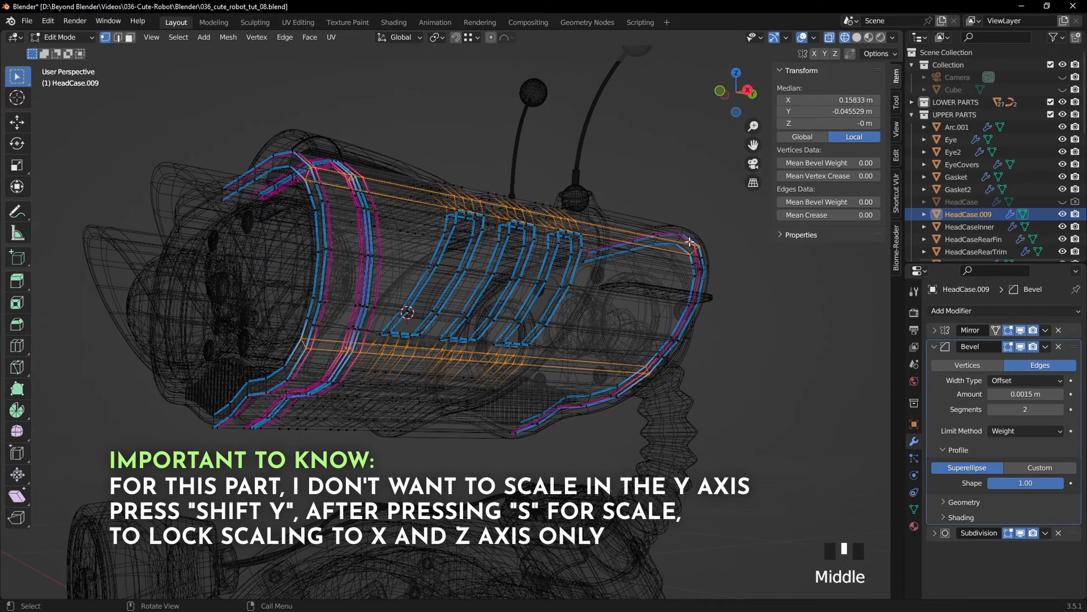
pyautogui.click(857, 37)
pyautogui.moveTo(702, 326)
pyautogui.mouseDown(button='middle')
pyautogui.moveTo(727, 342)
pyautogui.moveTo(703, 330)
pyautogui.moveTo(713, 336)
pyautogui.mouseUp(button='middle')
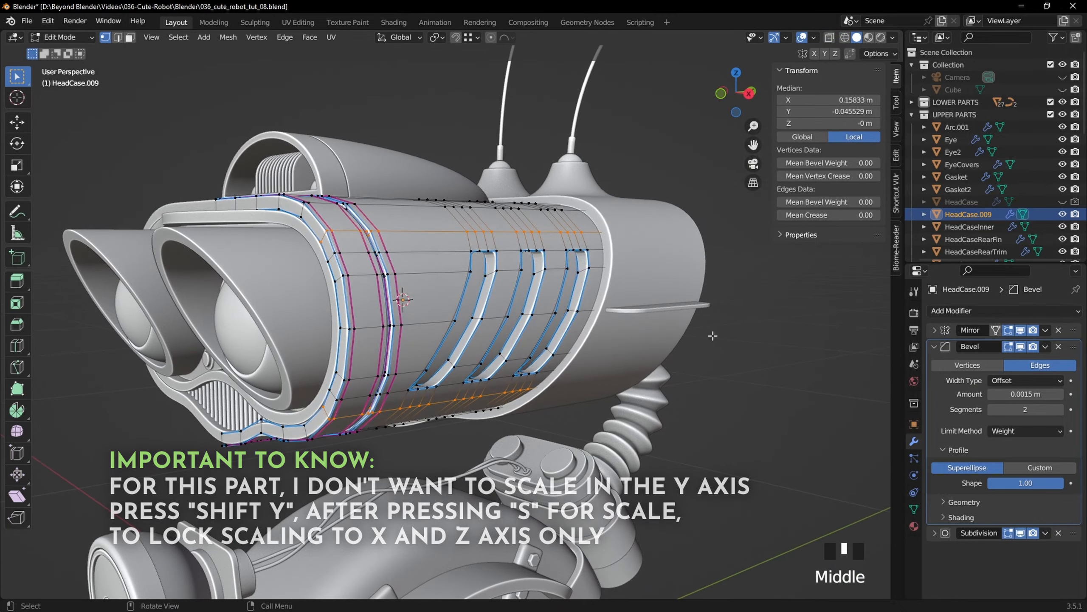
pyautogui.press('s')
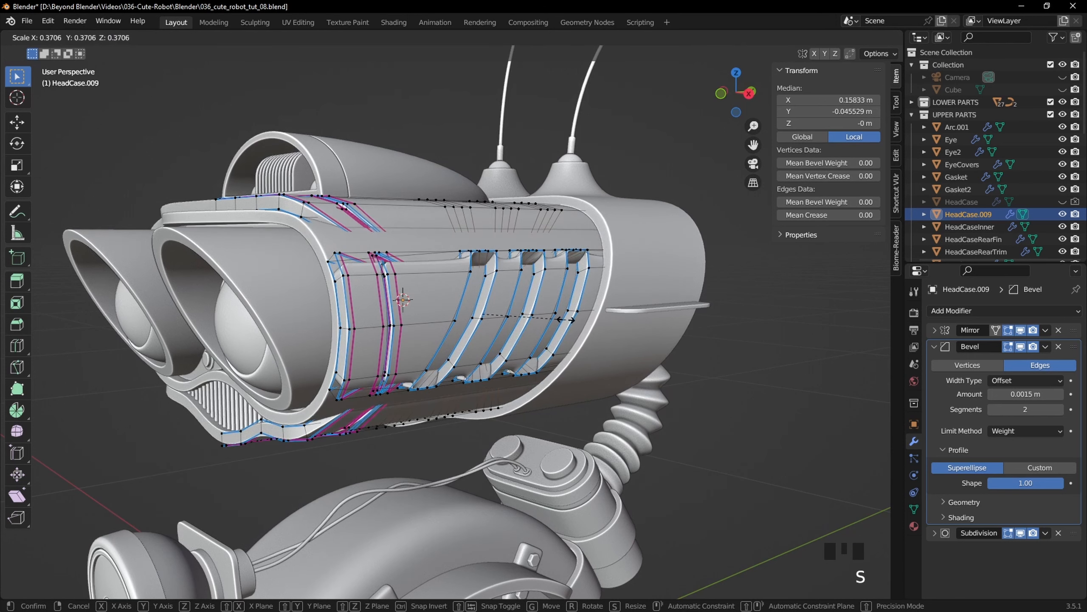
pyautogui.rightClick(589, 326)
pyautogui.moveTo(672, 321); pyautogui.dragTo(689, 358, button='middle')
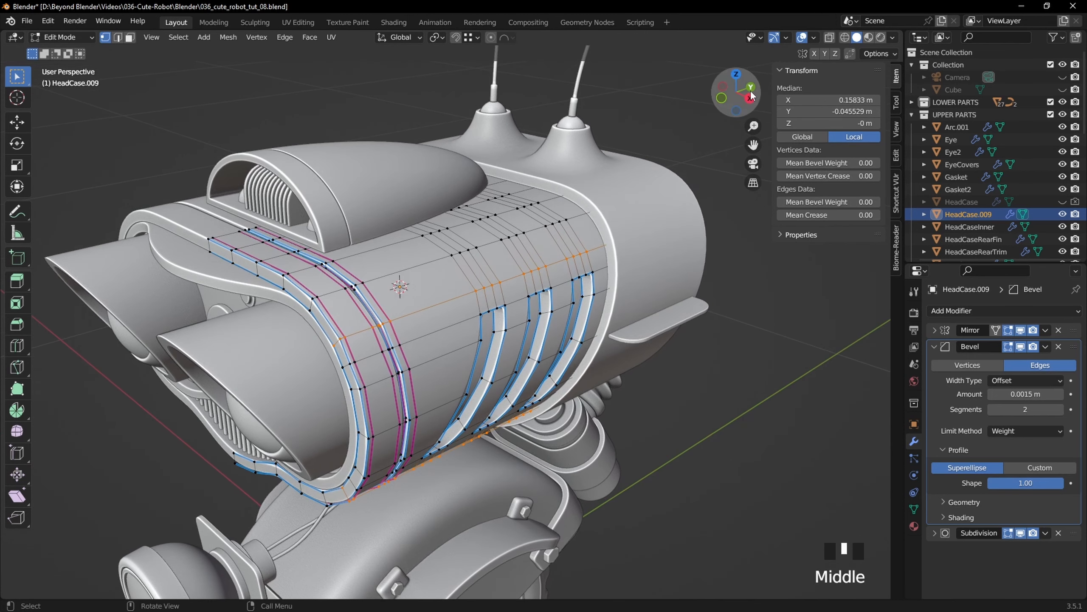
pyautogui.moveTo(594, 213); pyautogui.dragTo(691, 288, button='middle')
pyautogui.press('KP_1')
pyautogui.scroll(4, 575, 273)
pyautogui.scroll(2, 559, 304)
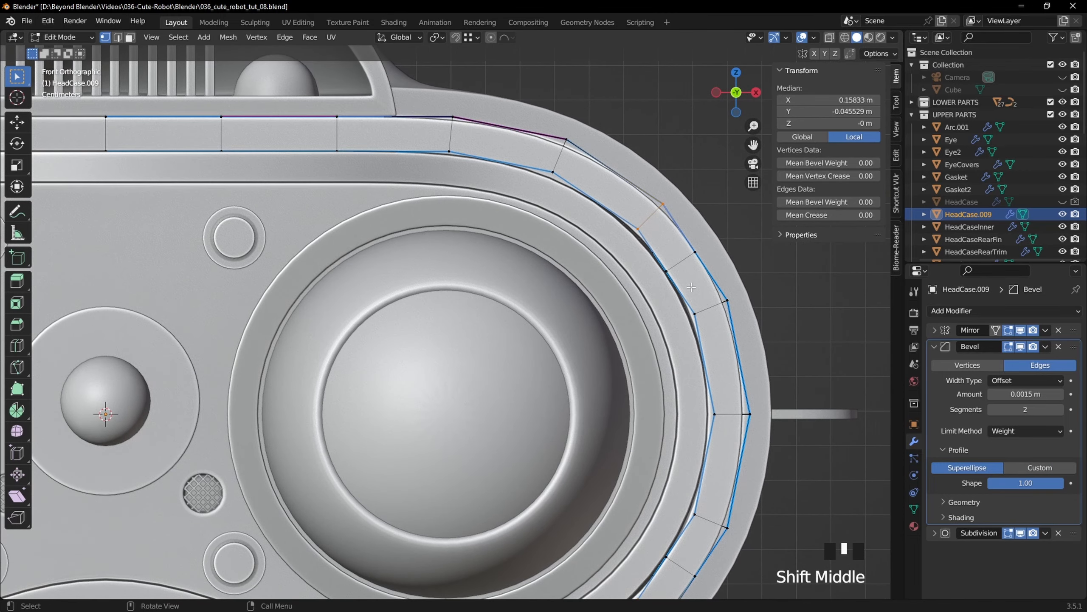
pyautogui.press('s')
pyautogui.hotkey('shift', 'y')
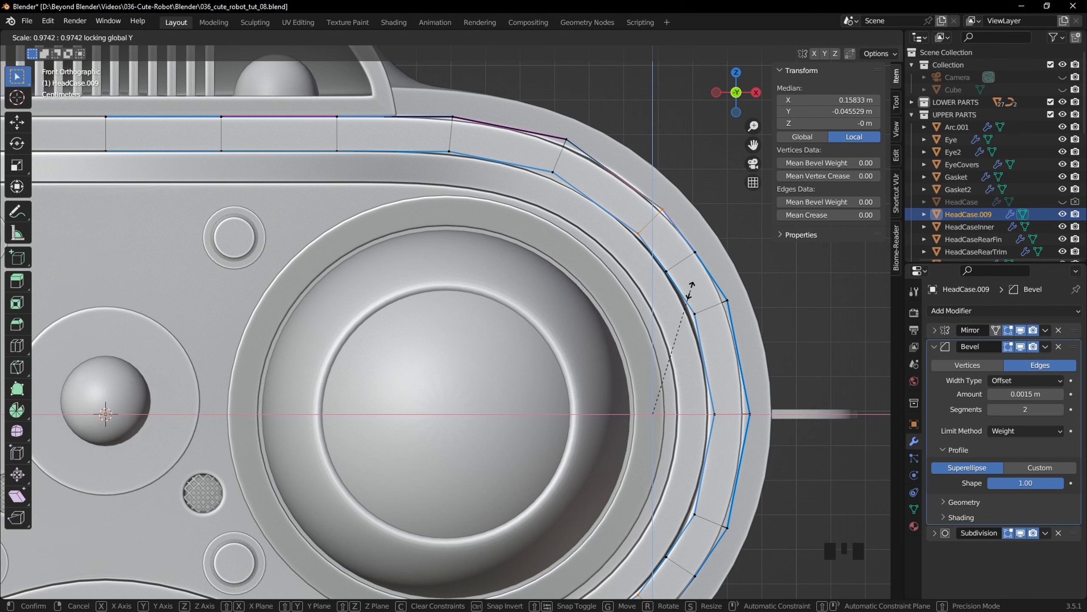
pyautogui.rightClick(690, 290)
# Step: Set the transform pivot point to 3D Cursor and scale the selected rows to about 0.9958 in X and Z only
pyautogui.click(438, 37)
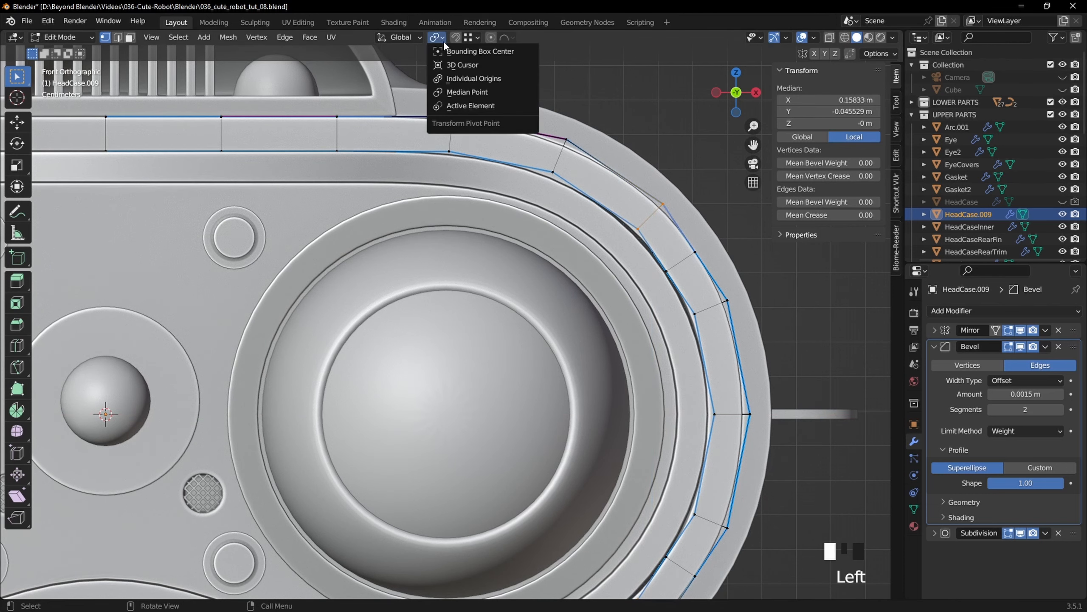
pyautogui.click(458, 65)
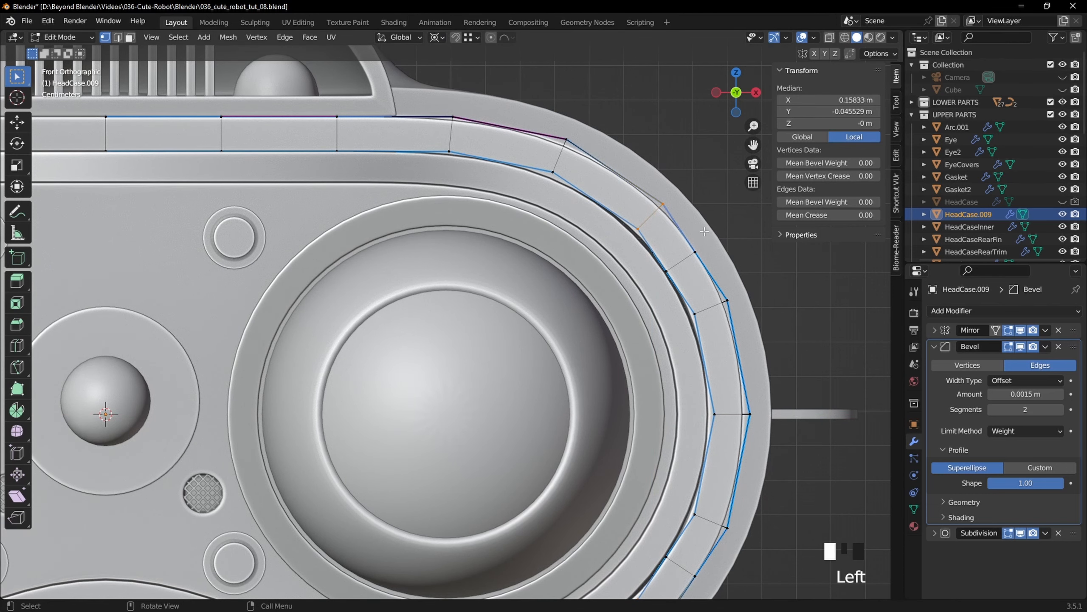
pyautogui.press('s')
pyautogui.hotkey('shift', 'y')
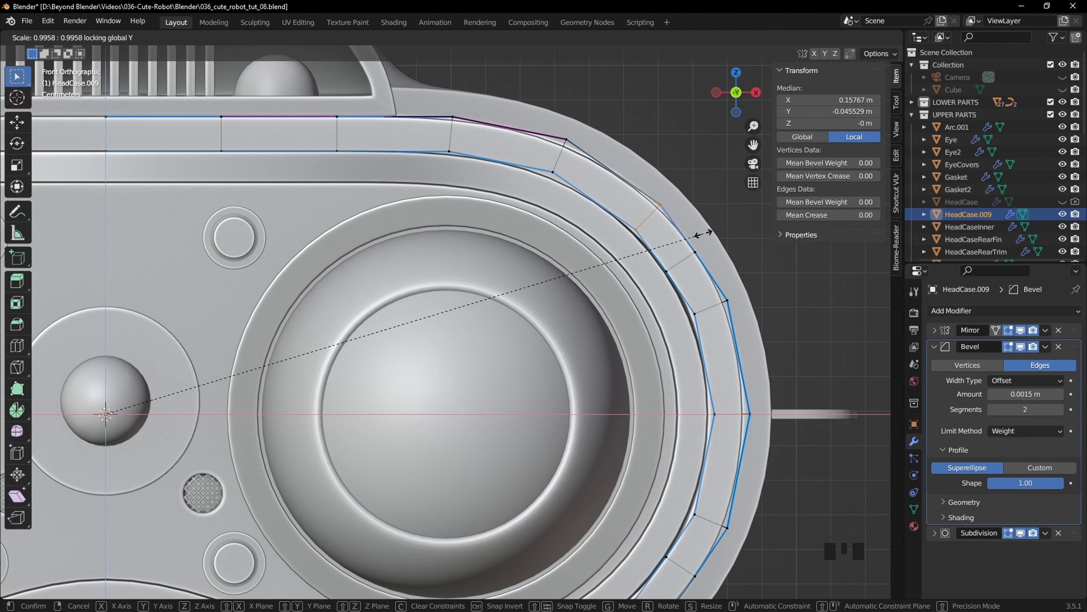
pyautogui.click(704, 233)
# Step: Examine the head case's side curve against the face trim in Object Mode and reopen the case in Edit Mode
pyautogui.press('Tab')
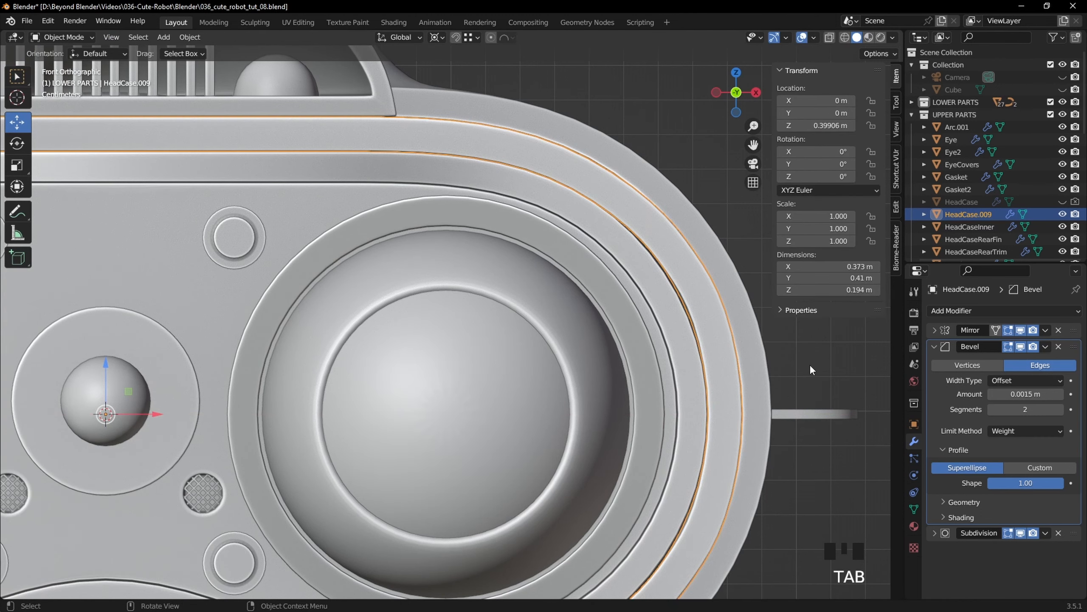
pyautogui.click(812, 364)
pyautogui.keyDown('shift'); pyautogui.moveTo(816, 364); pyautogui.dragTo(713, 355, button='middle'); pyautogui.keyUp('shift')
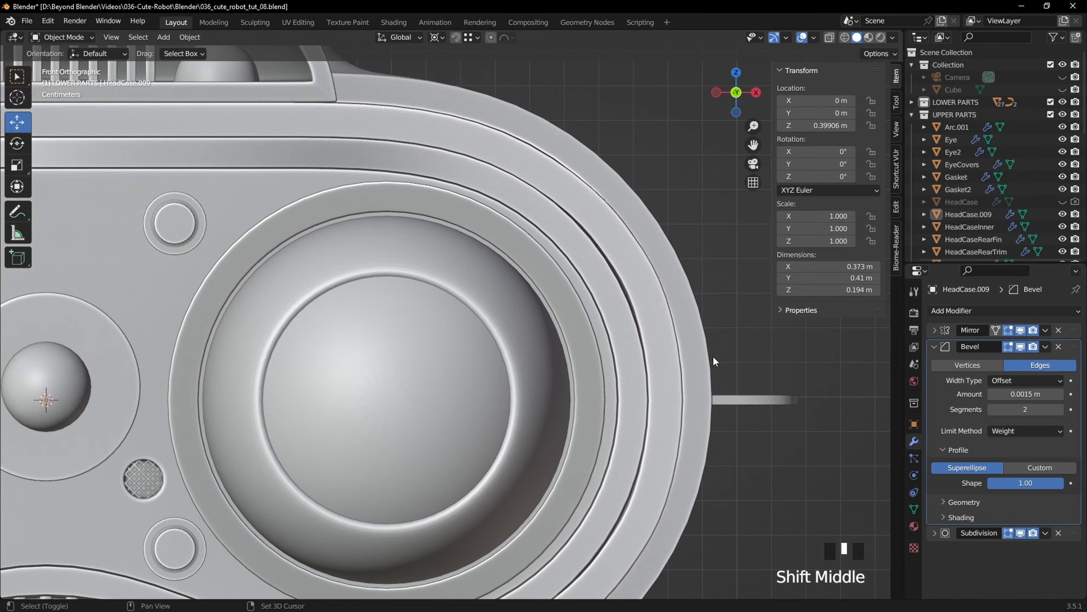
pyautogui.click(655, 301)
pyautogui.press('Tab')
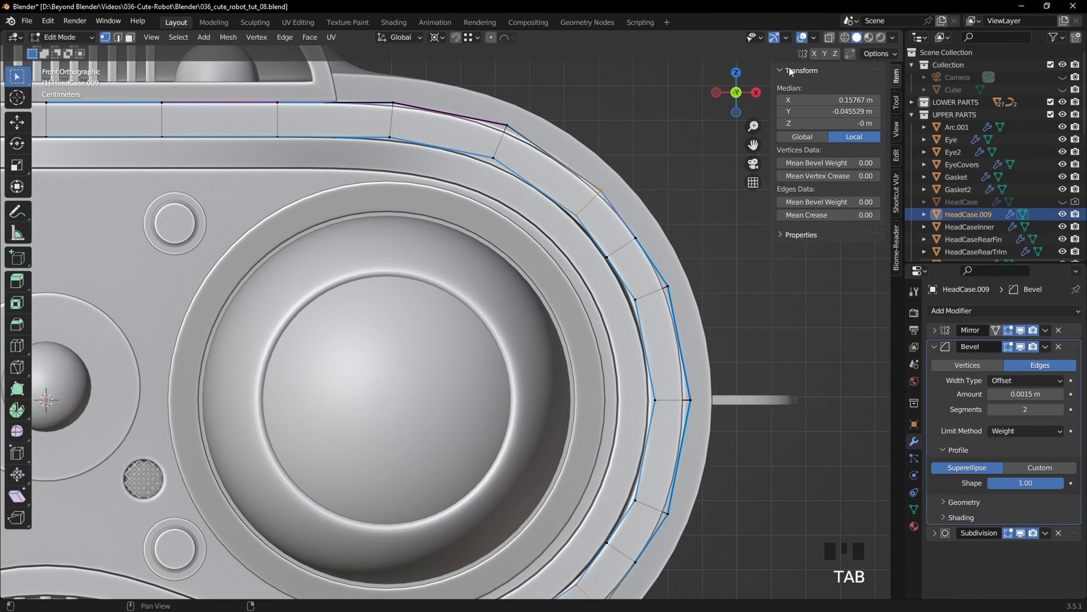
# Step: Select the vertex rows just above the case's middle and at its lower corner using X-ray, and check the surface briefly in Object Mode
pyautogui.click(829, 38)
pyautogui.click(617, 278)
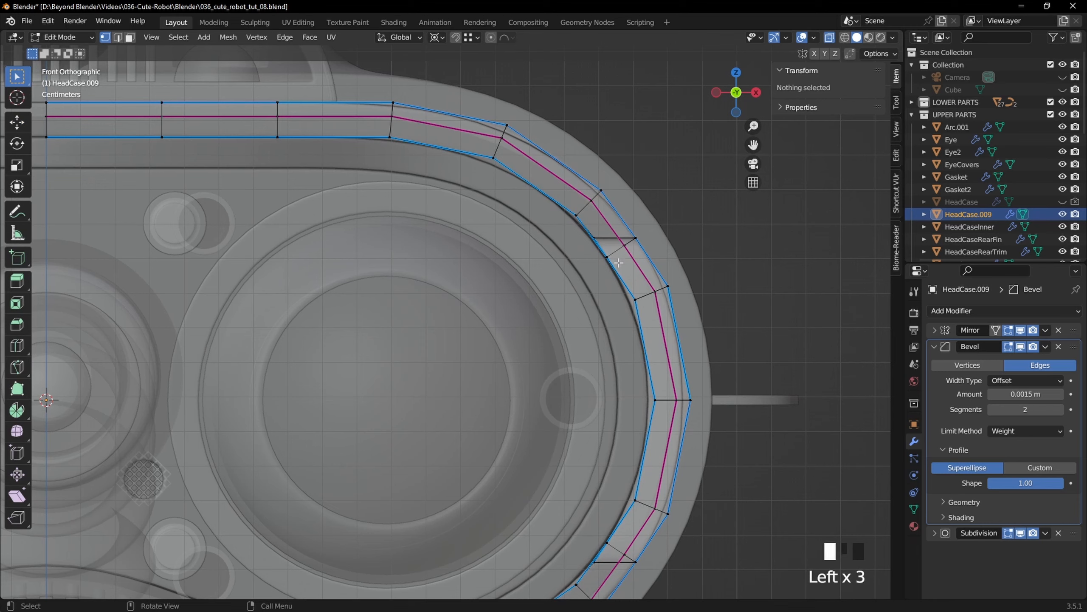
pyautogui.click(651, 293)
pyautogui.keyDown('shift'); pyautogui.moveTo(651, 292); pyautogui.dragTo(634, 144, button='middle'); pyautogui.keyUp('shift')
pyautogui.keyDown('shift'); pyautogui.click(569, 448); pyautogui.keyUp('shift')
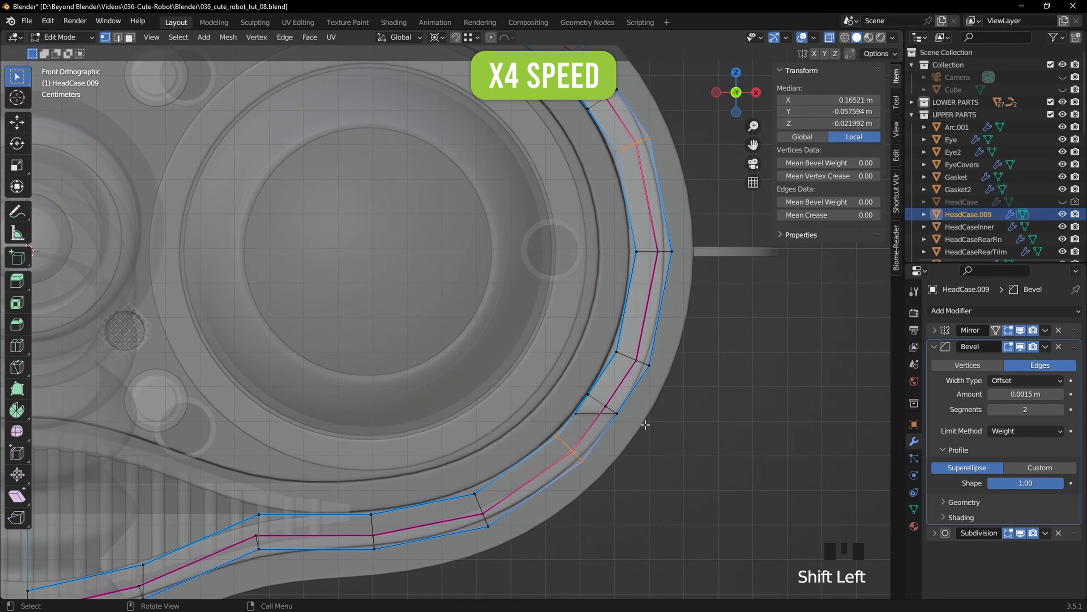
pyautogui.press('Tab')
pyautogui.click(830, 37)
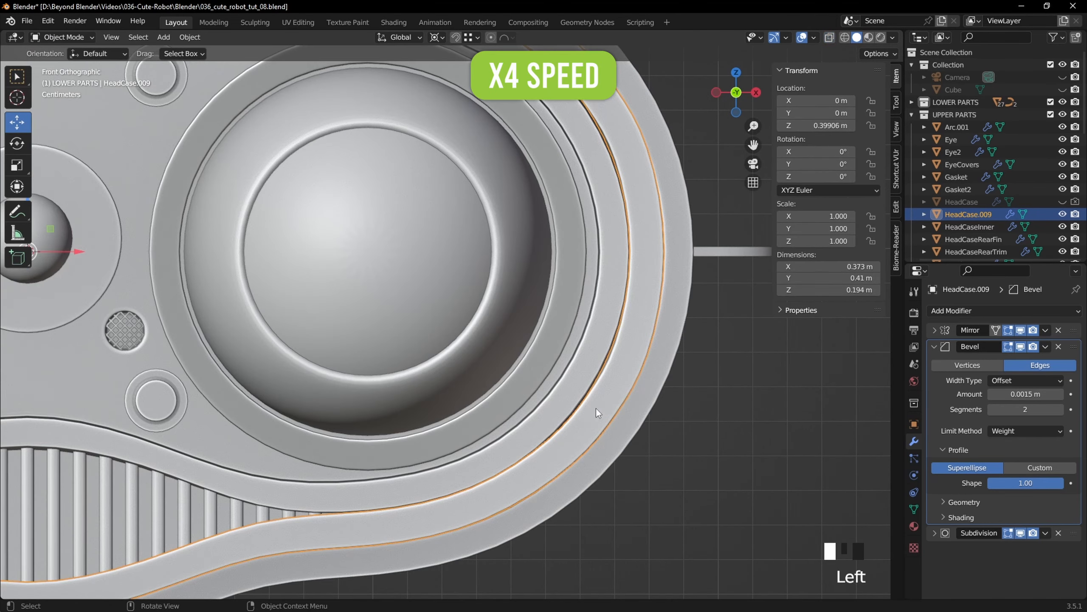
pyautogui.press('Tab')
# Step: Swap the lower-corner row for the crossing rows just above it and scale the selection to about 0.9981 in X and Z
pyautogui.scroll(3, 599, 413)
pyautogui.keyDown('shift'); pyautogui.moveTo(687, 446); pyautogui.dragTo(525, 396, button='middle'); pyautogui.keyUp('shift')
pyautogui.click(829, 38)
pyautogui.keyDown('ctrl'); pyautogui.moveTo(479, 473); pyautogui.dragTo(553, 499); pyautogui.keyUp('ctrl')
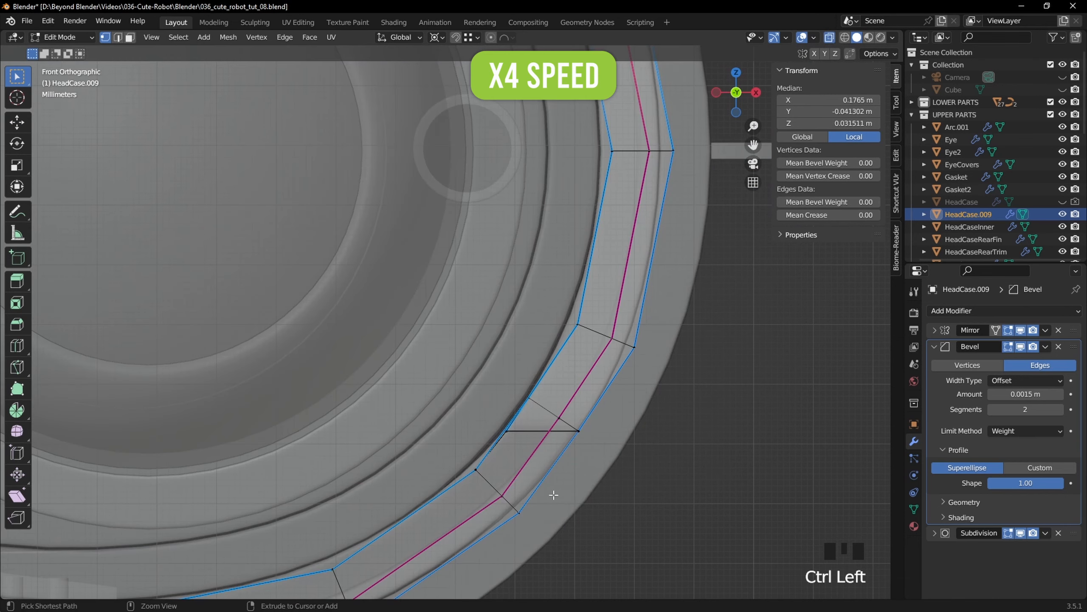
pyautogui.keyDown('shift'); pyautogui.moveTo(492, 388); pyautogui.dragTo(596, 455); pyautogui.keyUp('shift')
pyautogui.press('s')
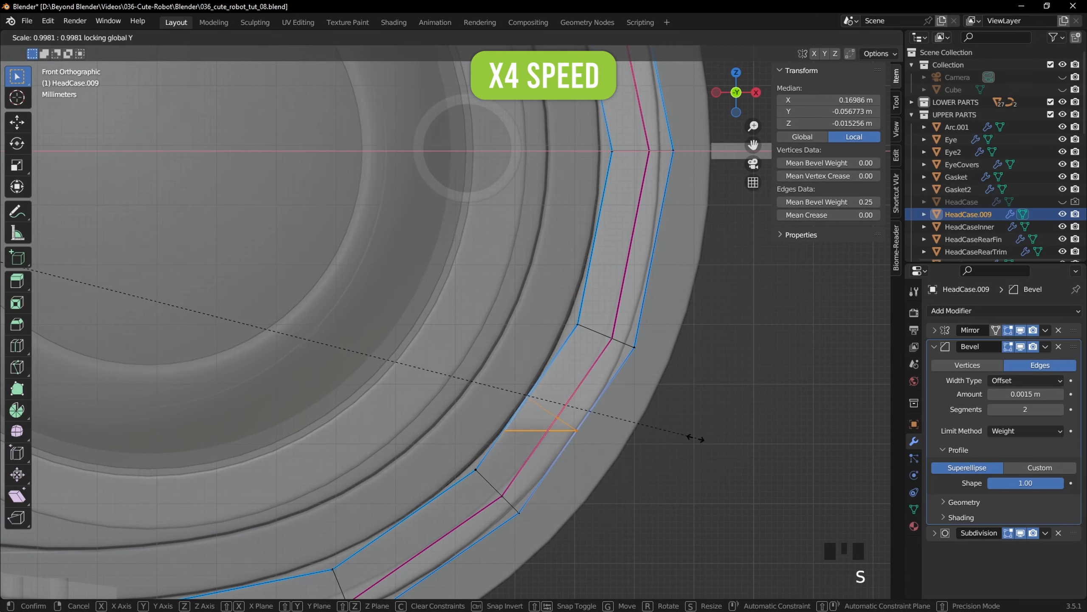
pyautogui.click(698, 437)
# Step: Scale the same rows again to about 0.9966 in X and Z with the overlays hidden, and restore the overlays
pyautogui.click(805, 37)
pyautogui.press('s')
pyautogui.hotkey('shift', 'y')
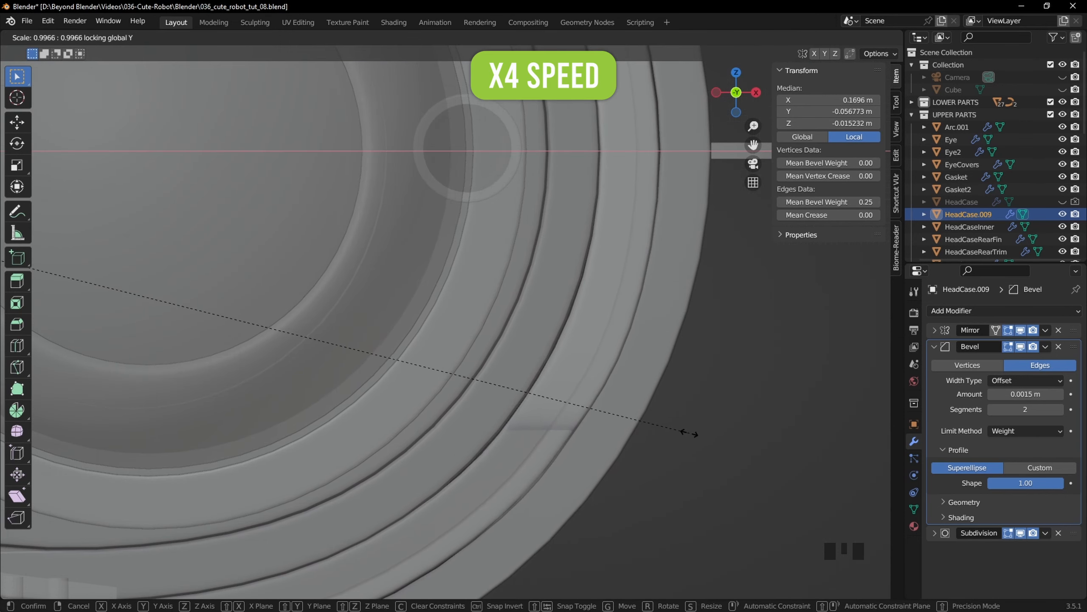
pyautogui.click(690, 433)
pyautogui.click(802, 38)
# Step: Select the lower-corner vertex row in wireframe, scale it slightly inward in X and Z, and restore solid shading
pyautogui.click(844, 37)
pyautogui.moveTo(458, 453); pyautogui.dragTo(550, 531)
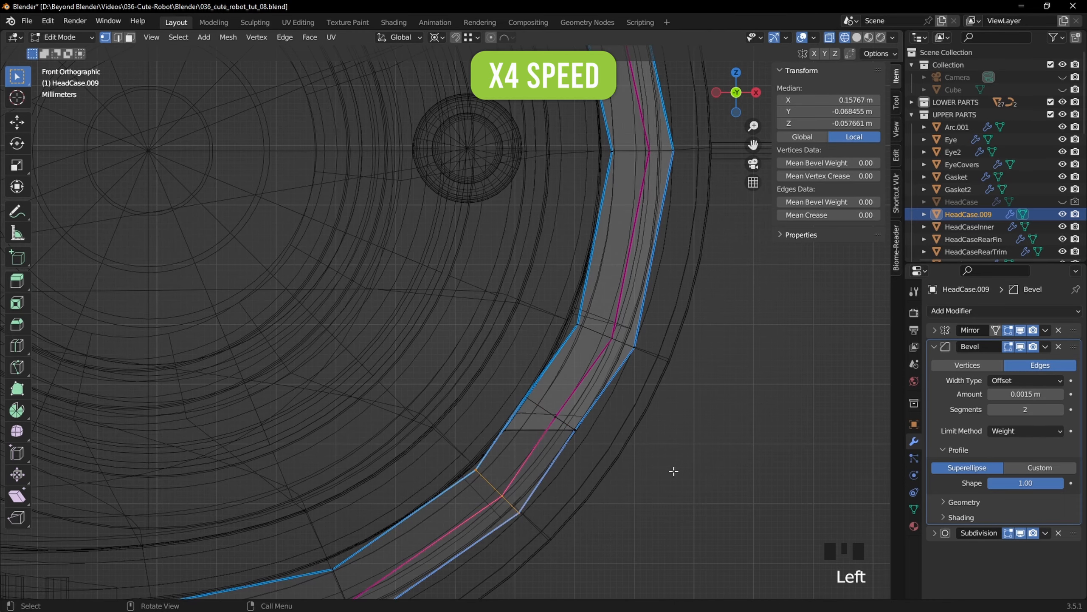
pyautogui.press('s')
pyautogui.hotkey('shift', 'y')
pyautogui.click(670, 471)
pyautogui.click(856, 37)
# Step: Return to Object Mode, turn off X-ray, and examine the lower curve of the head case
pyautogui.press('Tab')
pyautogui.click(692, 449)
pyautogui.hotkey('alt', 'z')
pyautogui.moveTo(690, 449); pyautogui.dragTo(631, 349, button='middle')
pyautogui.click(631, 349)
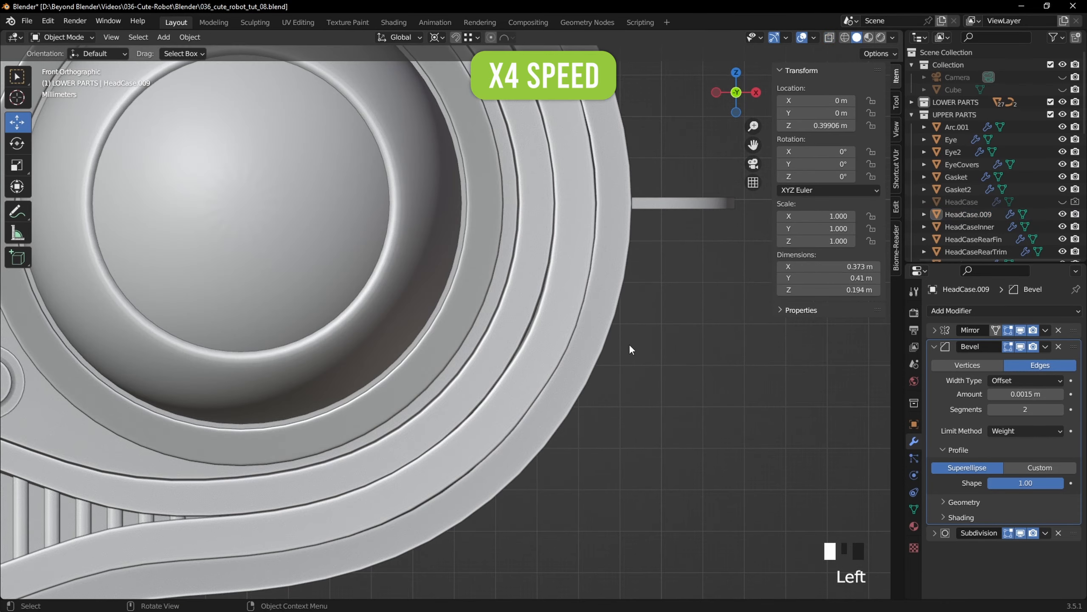
# Step: Select the case's vertex row just below the middle in wireframe and scale it to about 0.9986 in X and Z
pyautogui.press('Tab')
pyautogui.press('KP_1')
pyautogui.press('z')
pyautogui.moveTo(480, 341); pyautogui.dragTo(582, 404)
pyautogui.press('s')
pyautogui.hotkey('shift', 'y')
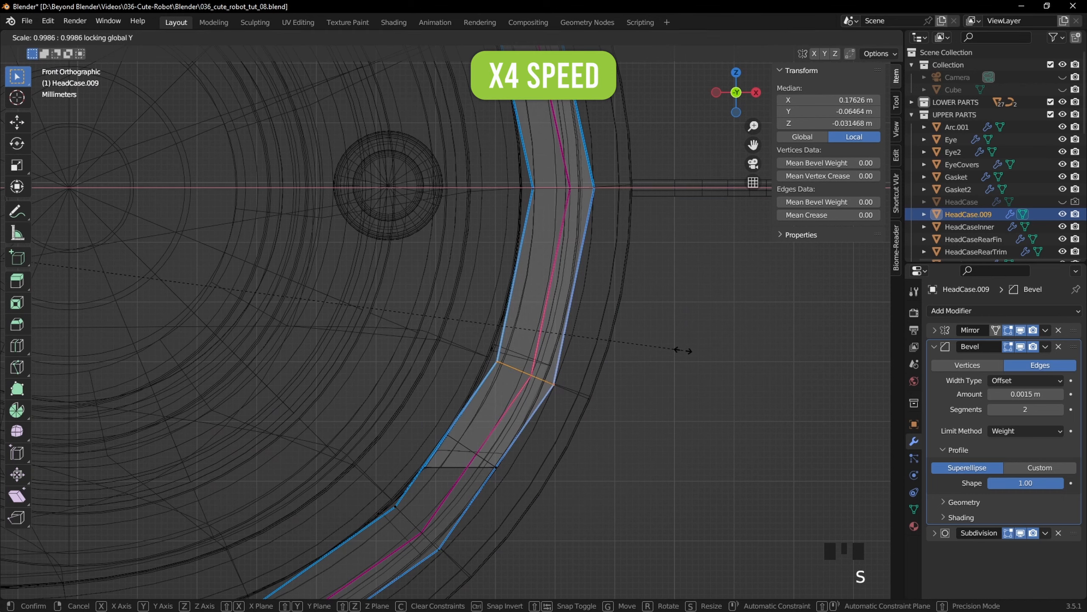
pyautogui.click(682, 349)
# Step: Examine the upper side curve of the head case in Object Mode with solid shading
pyautogui.press('Tab')
pyautogui.press('z')
pyautogui.click(728, 279)
pyautogui.keyDown('shift'); pyautogui.moveTo(694, 214); pyautogui.dragTo(732, 356, button='middle'); pyautogui.keyUp('shift')
# Step: Reopen the case in Edit Mode, select the vertex row just above the middle, and scale it in X and Z
pyautogui.press('Tab')
pyautogui.click(561, 295)
pyautogui.scroll(3, 560, 295)
pyautogui.moveTo(463, 214)
pyautogui.mouseDown()
pyautogui.moveTo(605, 358)
pyautogui.moveTo(542, 411)
pyautogui.mouseUp()
pyautogui.press('s')
pyautogui.hotkey('shift', 'y')
pyautogui.click(706, 301)
# Step: Refine the row above the middle with two more X and Z scalings, the last to about 0.9976, in solid shading
pyautogui.press('z')
pyautogui.press('z')
pyautogui.press('s')
pyautogui.hotkey('shift', 'y')
pyautogui.click(725, 315)
pyautogui.press('z')
pyautogui.press('z')
pyautogui.press('s')
pyautogui.hotkey('shift', 'y')
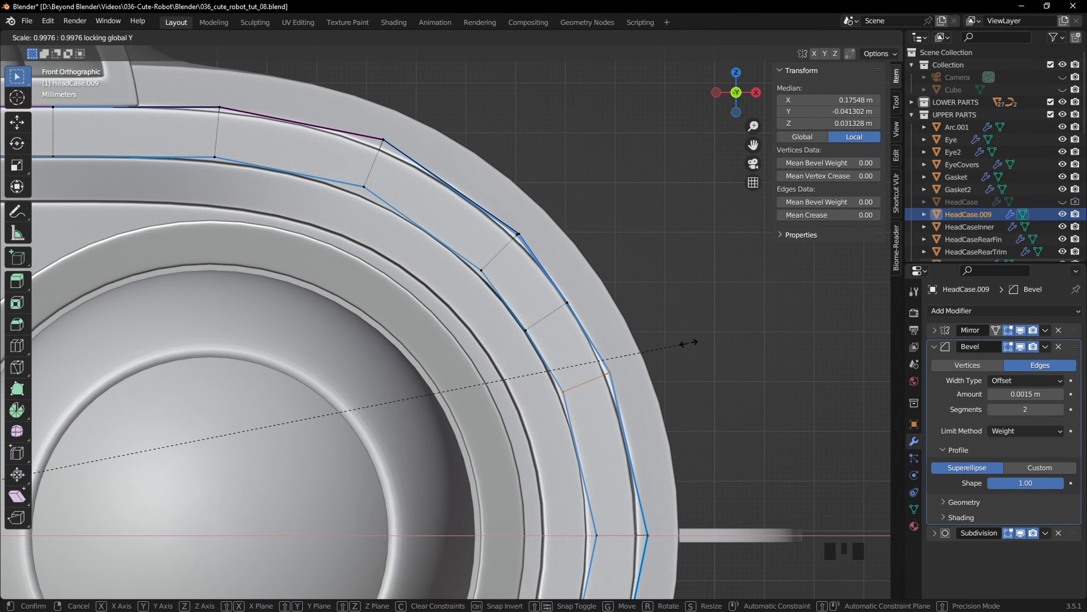
pyautogui.click(688, 343)
# Step: Return to Object Mode, deselect the case, and examine the whole head from a wider angle
pyautogui.press('Tab')
pyautogui.click(690, 345)
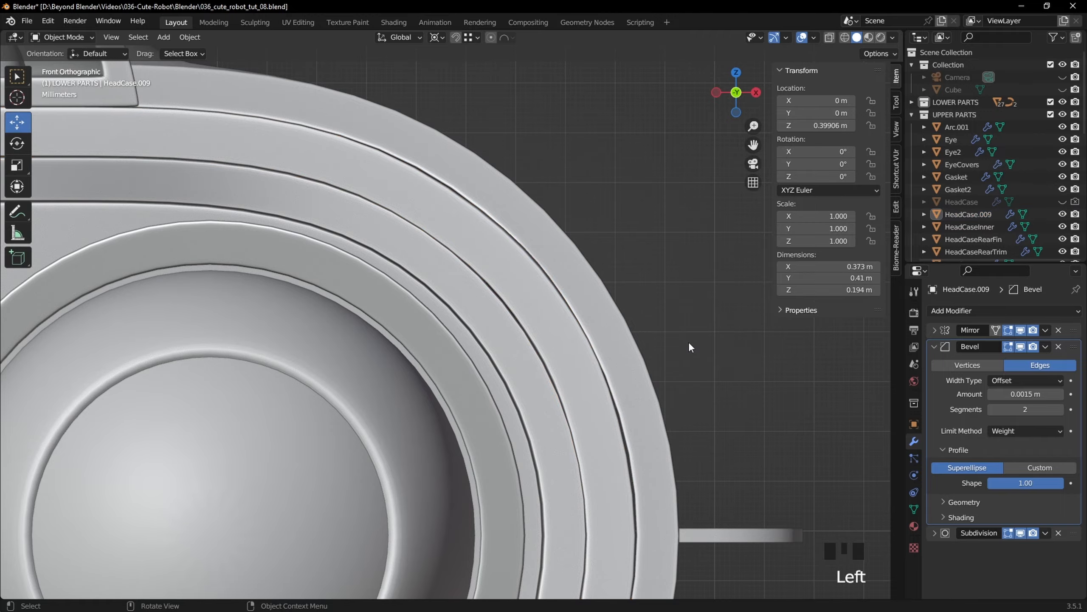
pyautogui.scroll(-5, 690, 344)
pyautogui.moveTo(690, 344); pyautogui.dragTo(479, 343, button='middle')
pyautogui.scroll(-5, 655, 372)
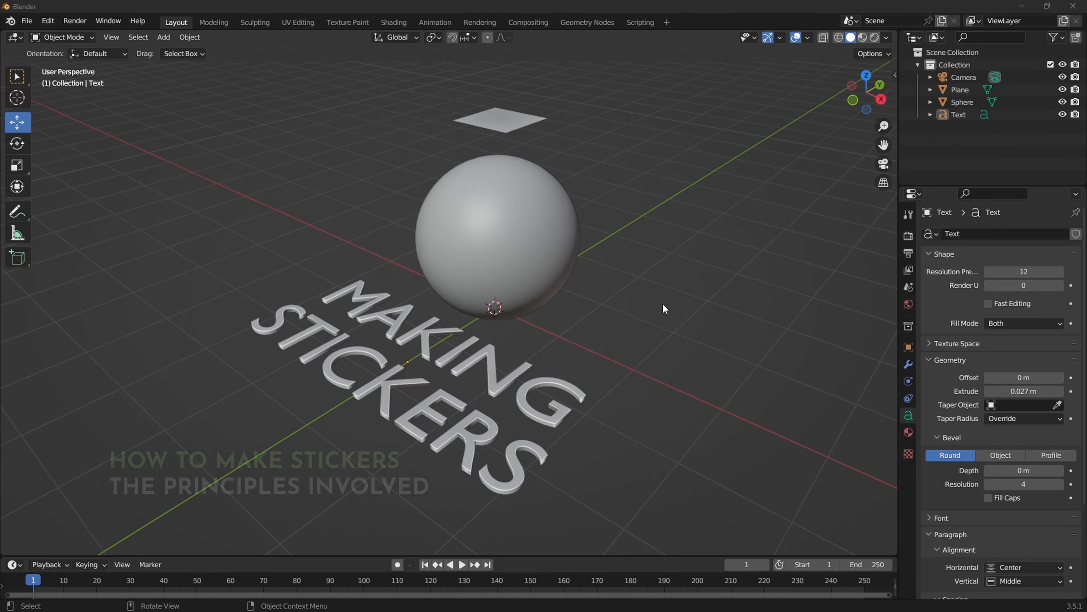
# Step: Select the sphere in the sticker demo scene and examine its mesh briefly in Edit Mode
pyautogui.moveTo(614, 277); pyautogui.dragTo(553, 260, button='middle')
pyautogui.click(553, 260)
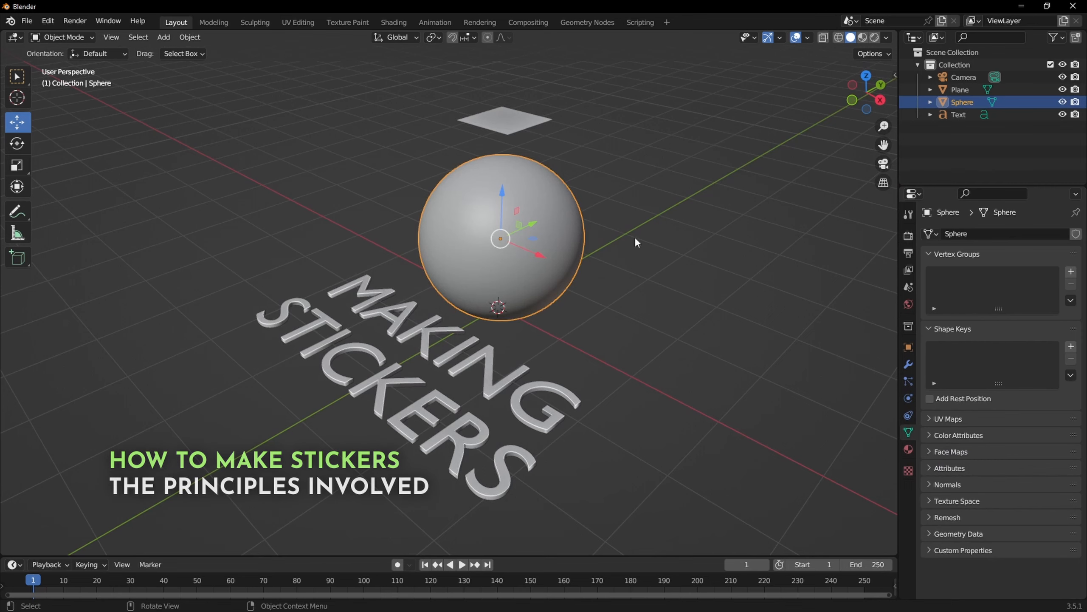
pyautogui.press('Tab')
pyautogui.press('Tab')
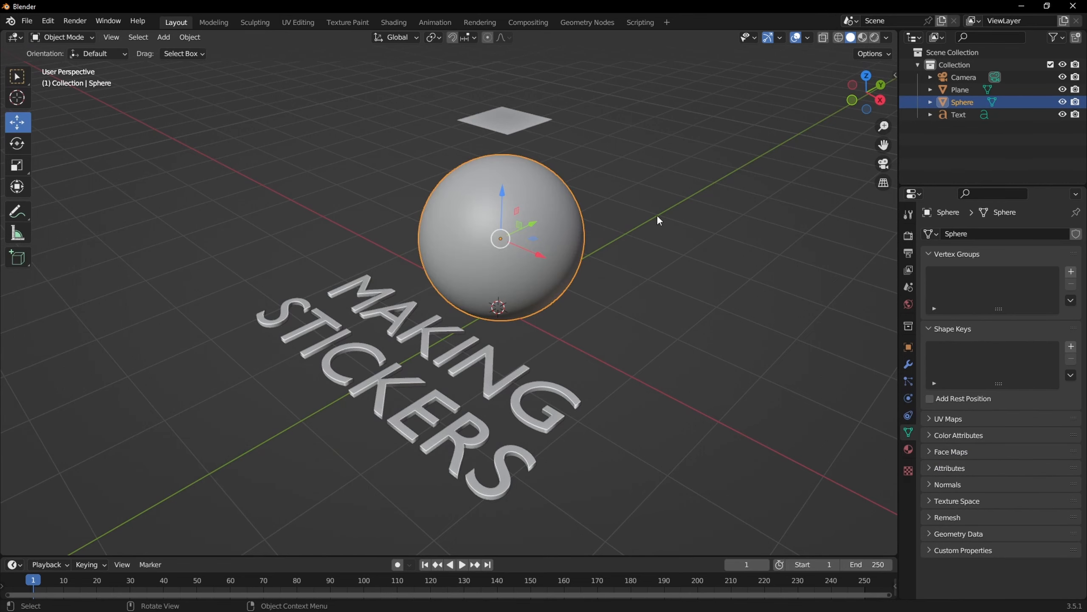
# Step: Select the plane above the sphere and examine its mesh in Edit Mode, ending in Object Mode
pyautogui.click(499, 124)
pyautogui.press('Tab')
pyautogui.moveTo(650, 175); pyautogui.dragTo(613, 321, button='middle')
pyautogui.press('Tab')
pyautogui.scroll(3, 636, 245)
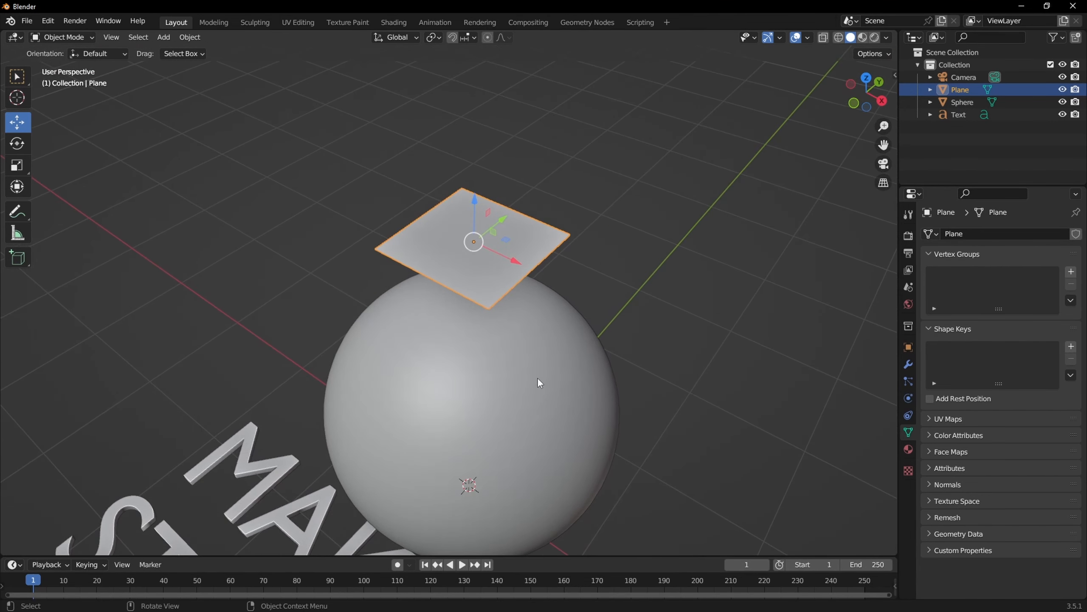
# Step: Add a Shrinkwrap modifier to the plane and pick the Sphere as its target
pyautogui.click(909, 365)
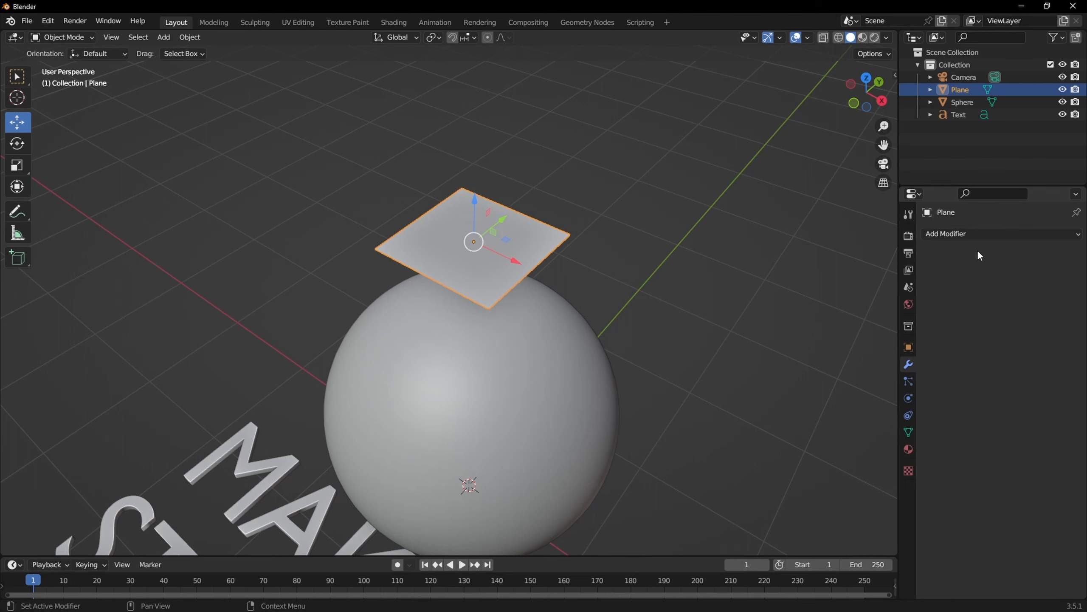
pyautogui.click(965, 234)
pyautogui.click(935, 375)
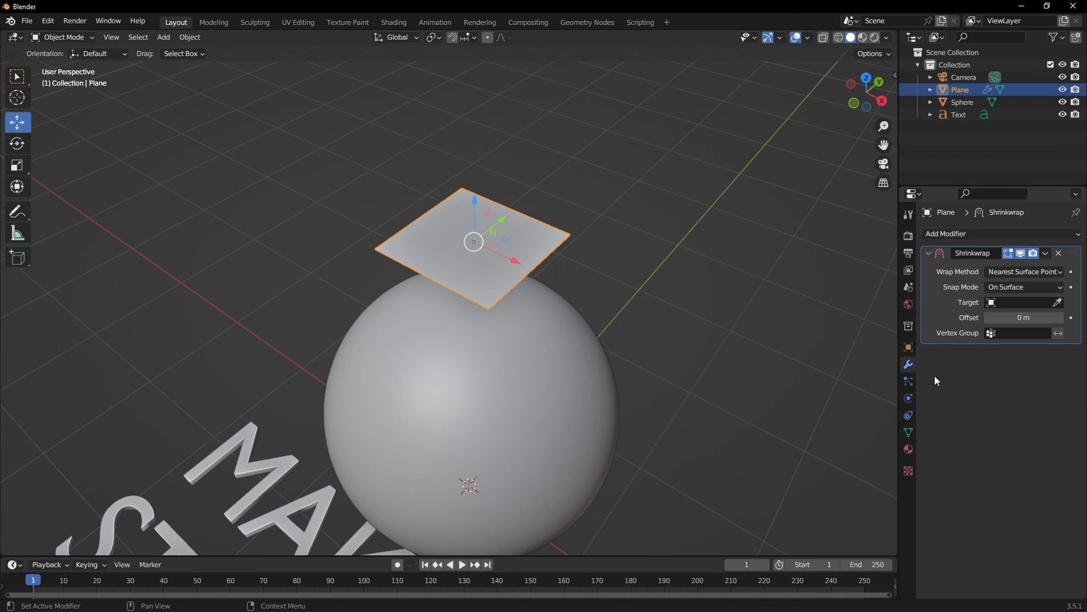
pyautogui.scroll(-1, 728, 365)
pyautogui.keyDown('shift'); pyautogui.moveTo(664, 382); pyautogui.dragTo(679, 298, button='middle'); pyautogui.keyUp('shift')
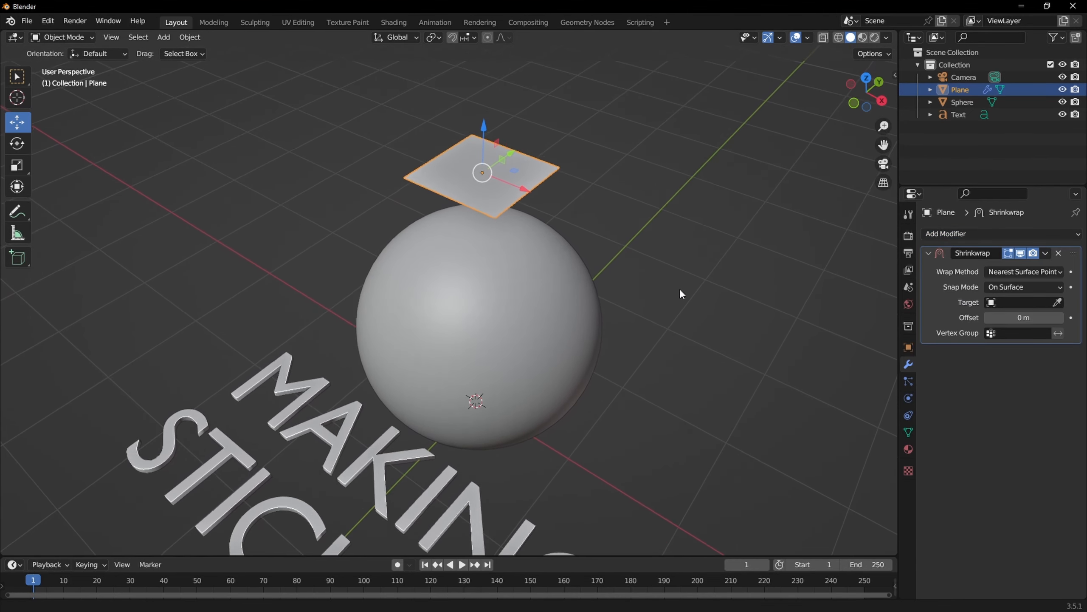
pyautogui.click(1058, 303)
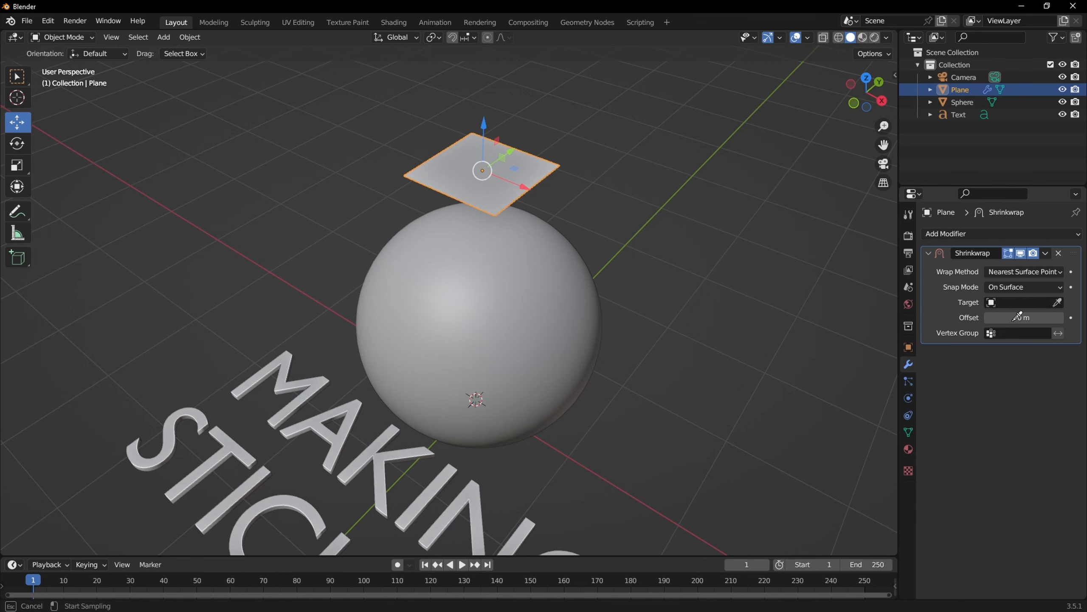
pyautogui.click(538, 299)
# Step: Examine how the shrinkwrapped plane sits against the sphere from the front view with X-ray turned on
pyautogui.moveTo(606, 293); pyautogui.dragTo(778, 273, button='middle')
pyautogui.scroll(3, 501, 238)
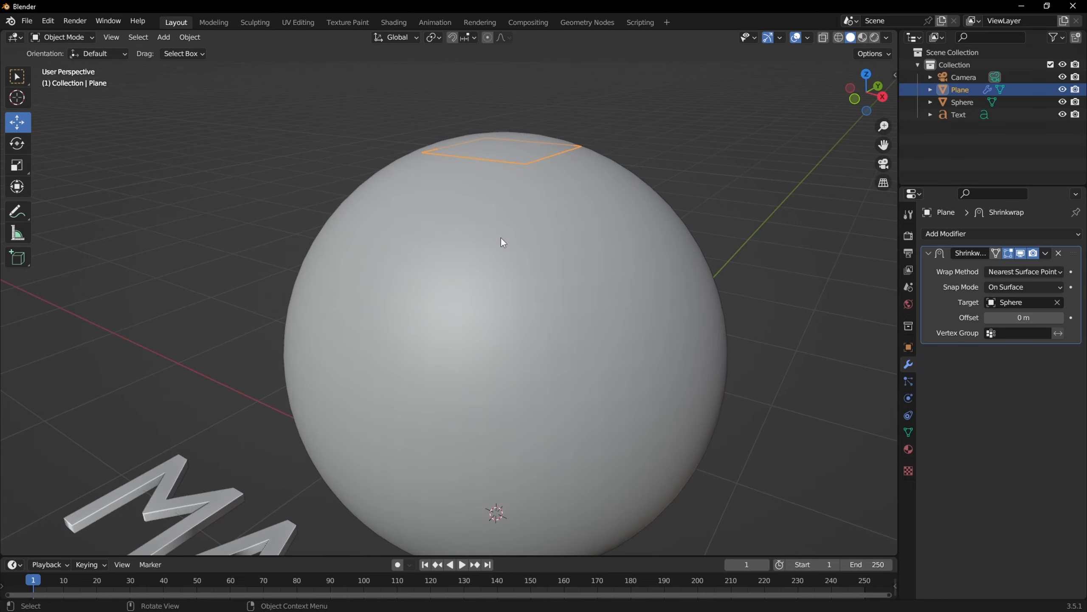
pyautogui.press('KP_1')
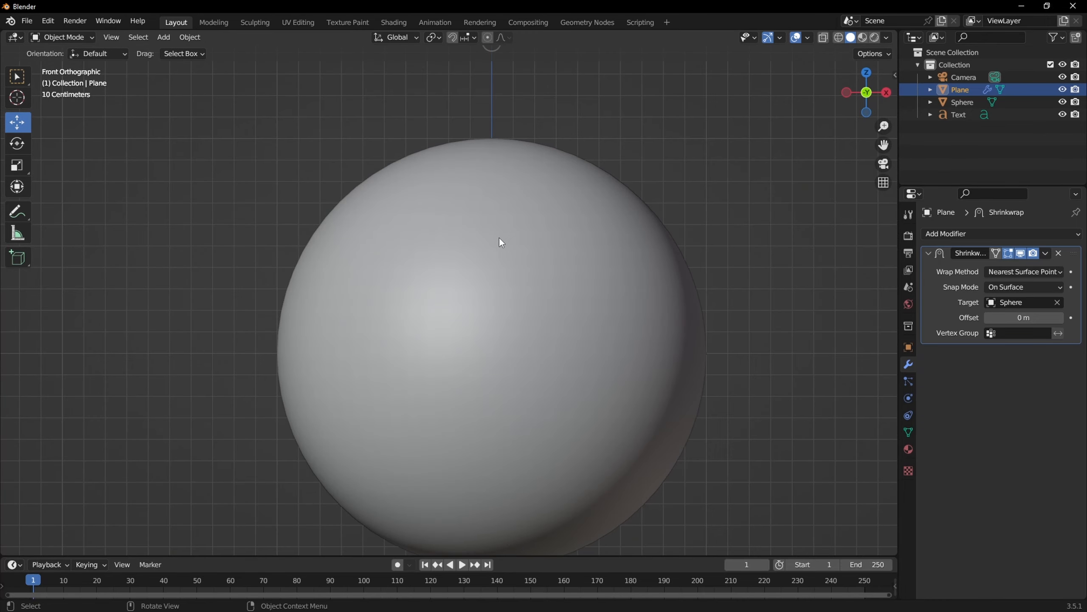
pyautogui.keyDown('shift'); pyautogui.moveTo(556, 216); pyautogui.dragTo(546, 268, button='middle'); pyautogui.keyUp('shift')
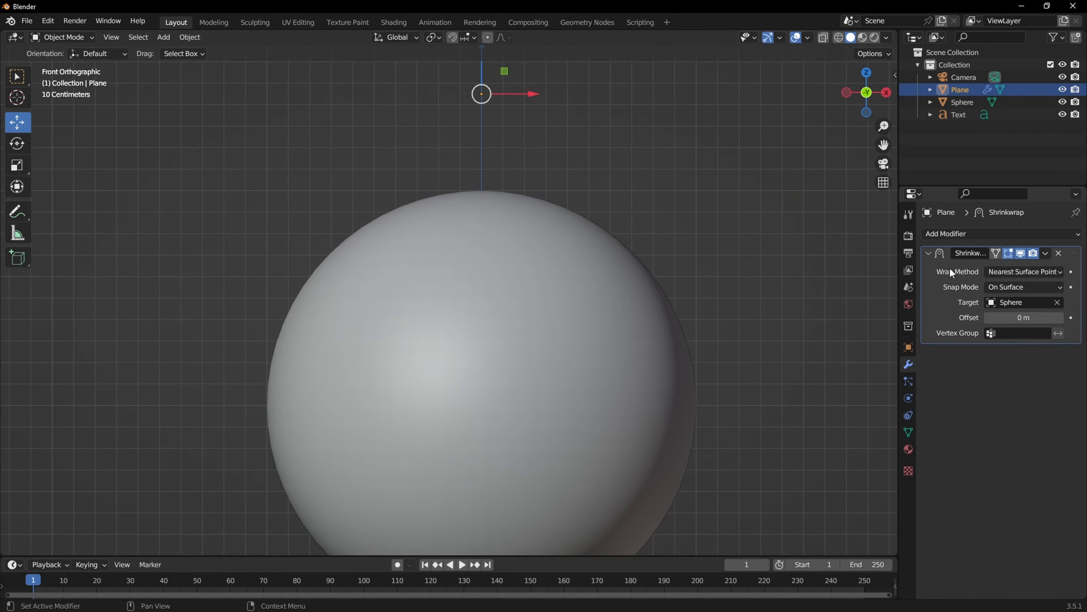
pyautogui.click(822, 37)
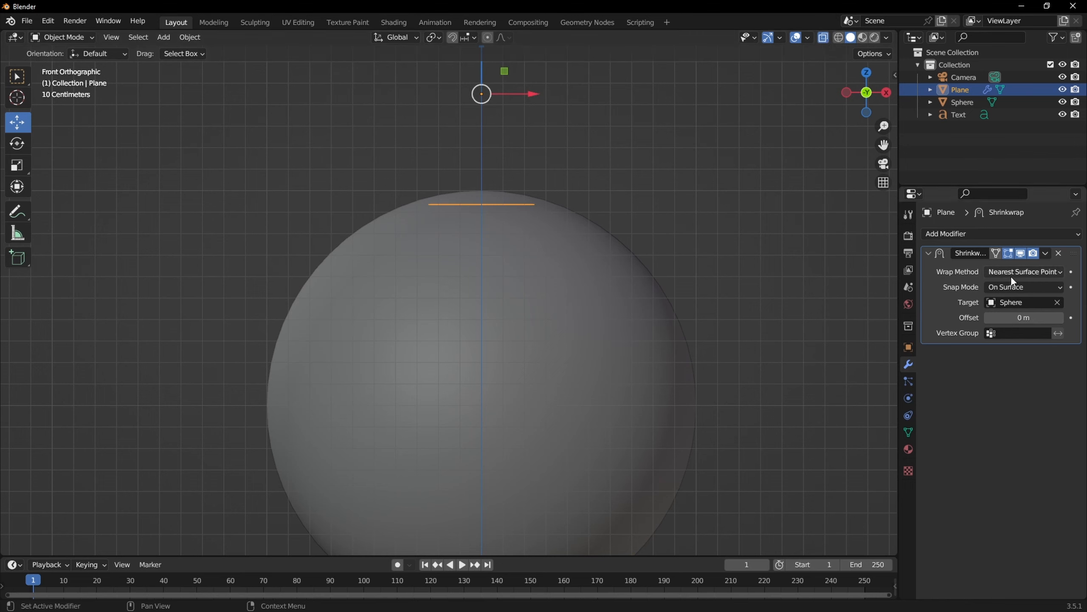
# Step: Set the plane's Shrinkwrap snap mode to Above Surface with an offset of 0 m, and turn off X-ray
pyautogui.click(1007, 288)
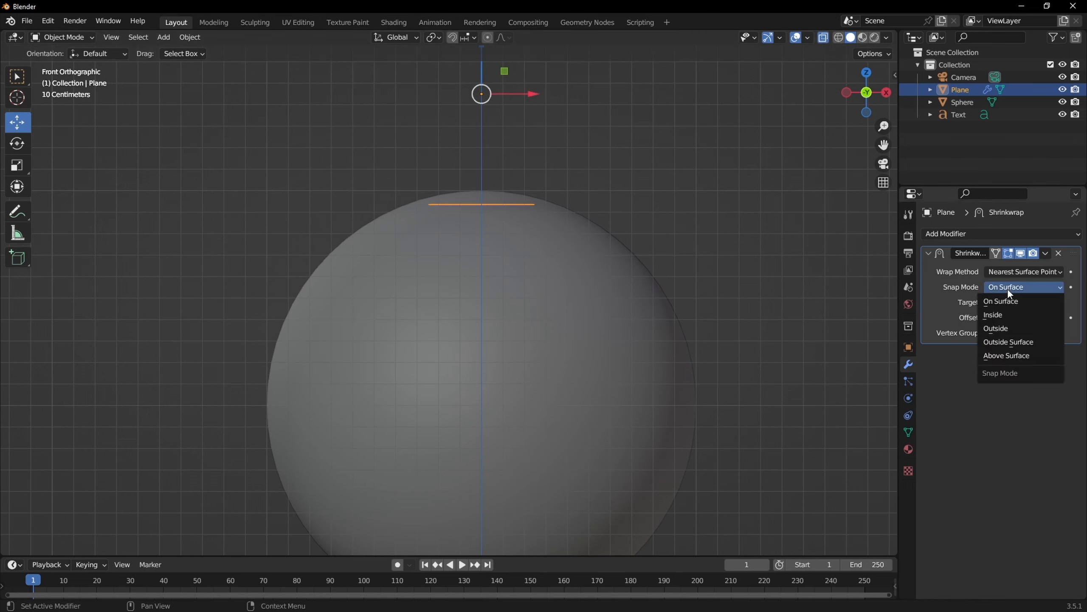
pyautogui.click(1009, 355)
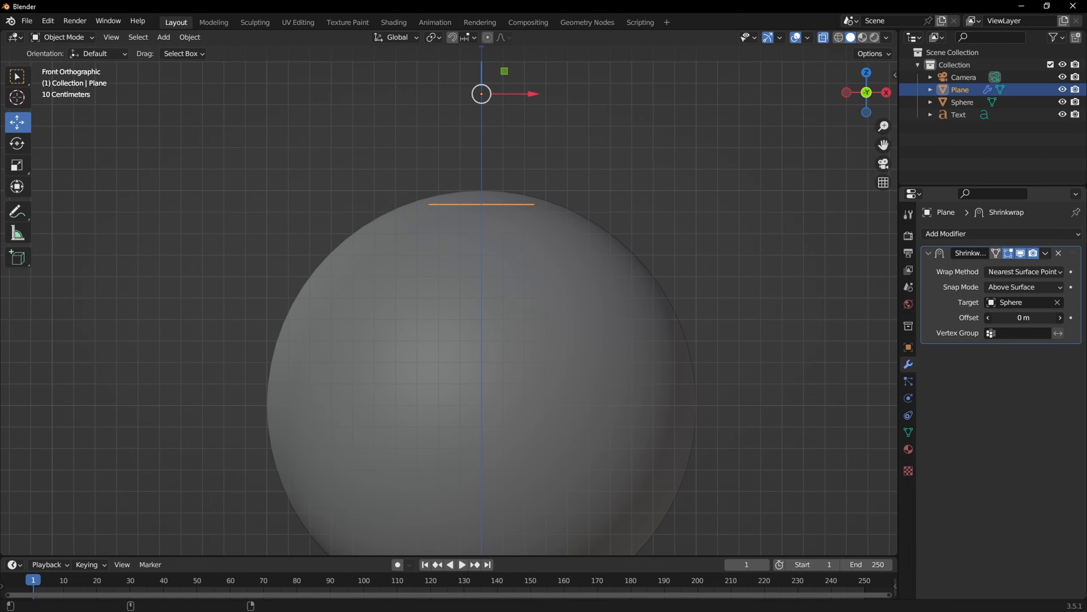
pyautogui.moveTo(1011, 317); pyautogui.dragTo(1006, 317)
pyautogui.click(1005, 318)
pyautogui.write('0')
pyautogui.press('Return')
pyautogui.moveTo(650, 165); pyautogui.dragTo(655, 256, button='middle')
pyautogui.click(818, 42)
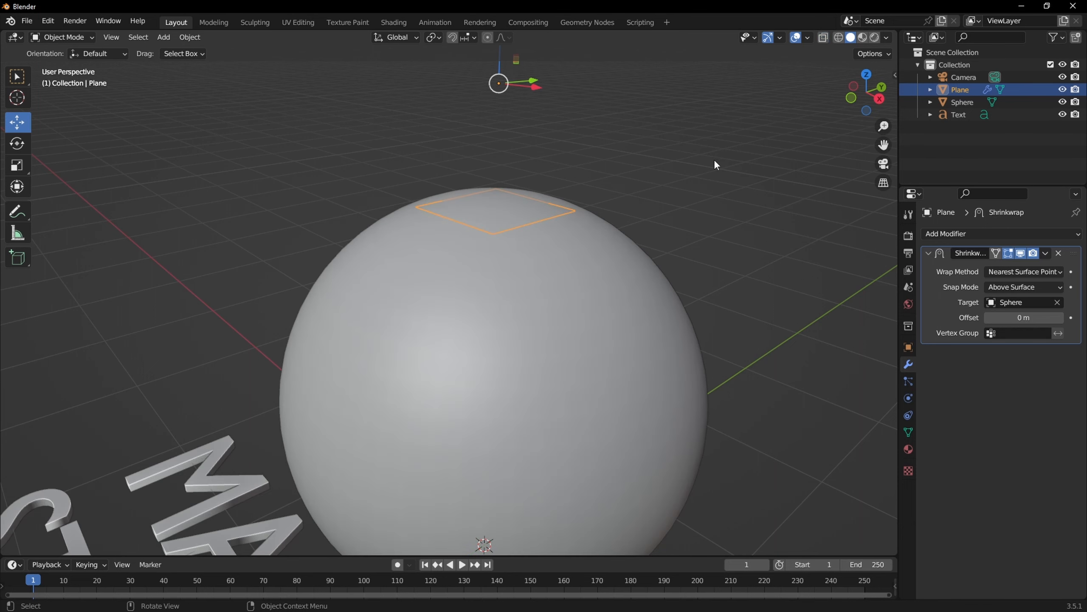
# Step: Subdivide the plane's mesh in Edit Mode with the number of cuts raised to 9, ending in Object Mode
pyautogui.moveTo(682, 272)
pyautogui.mouseDown(button='middle')
pyautogui.moveTo(676, 255)
pyautogui.moveTo(685, 264)
pyautogui.mouseUp(button='middle')
pyautogui.press('Tab')
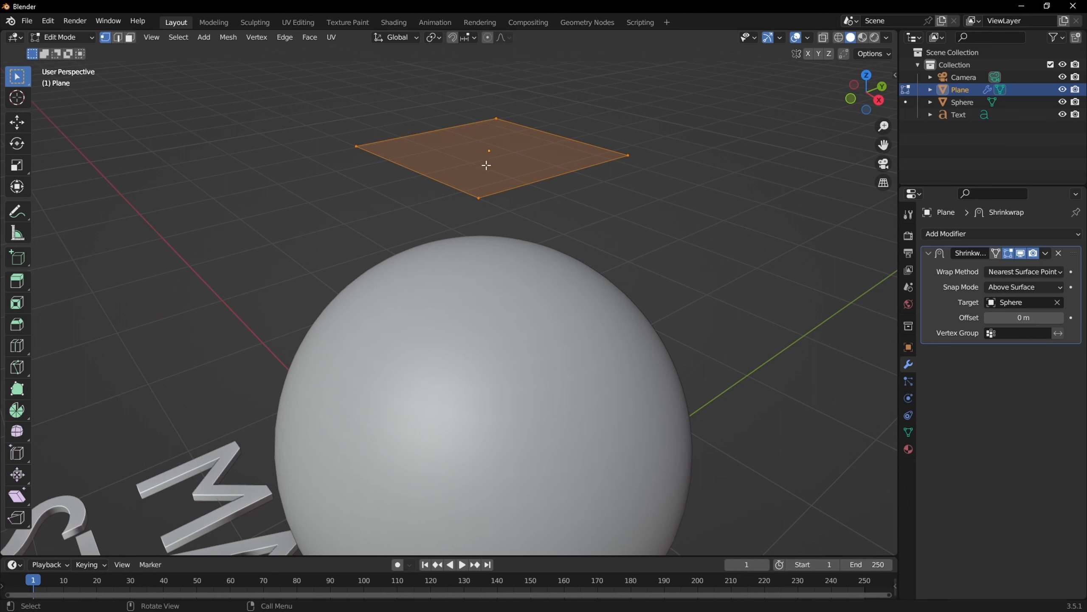
pyautogui.rightClick(643, 170)
pyautogui.click(585, 190)
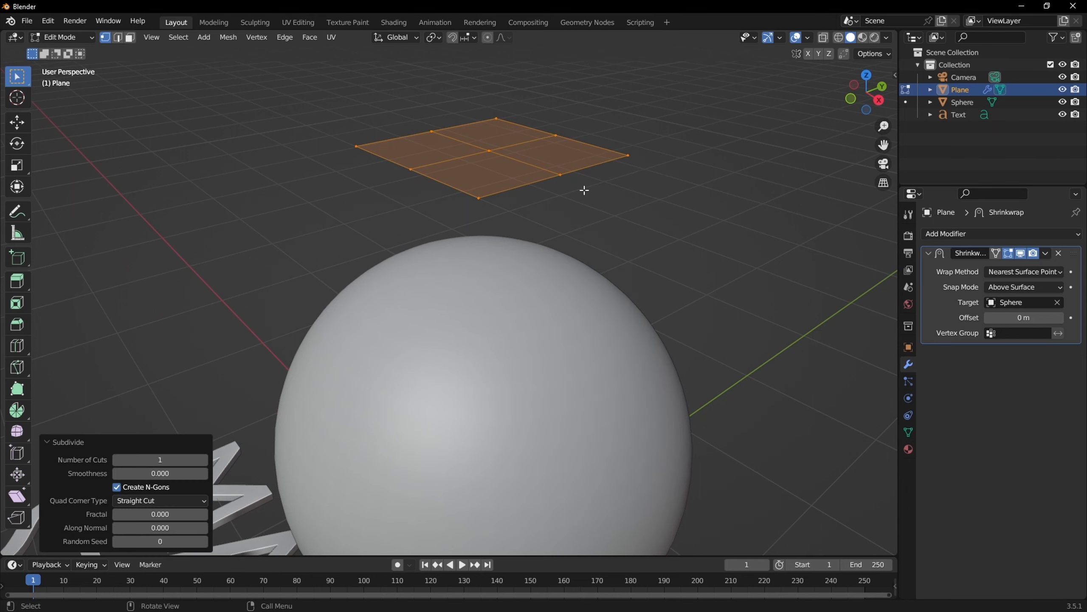
pyautogui.click(204, 460)
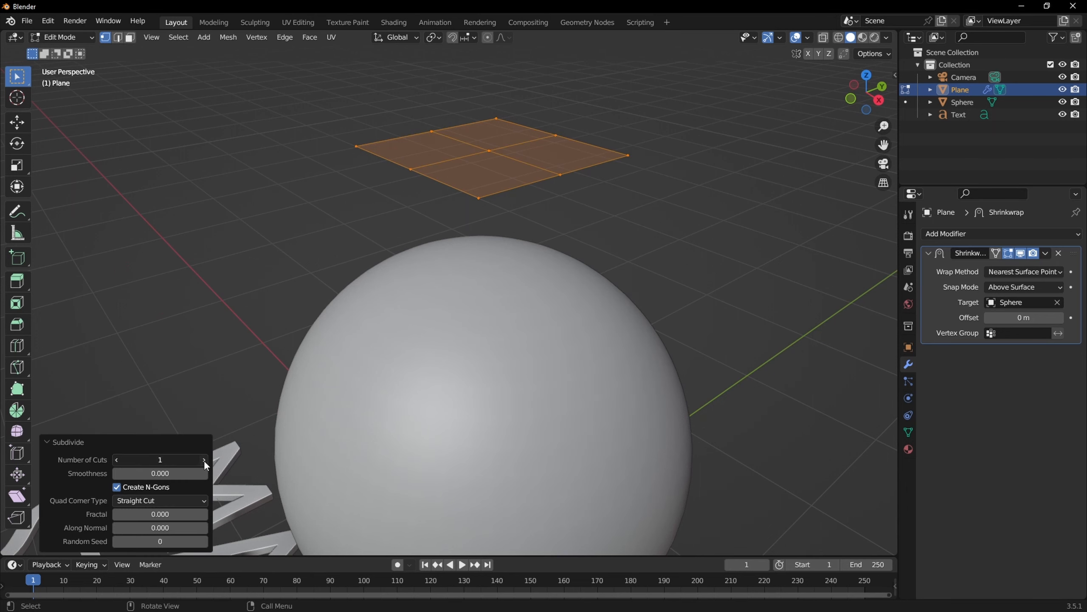
pyautogui.click(204, 460)
pyautogui.click(204, 460)
pyautogui.click(204, 461)
pyautogui.click(204, 460)
pyautogui.click(204, 461)
pyautogui.click(204, 461)
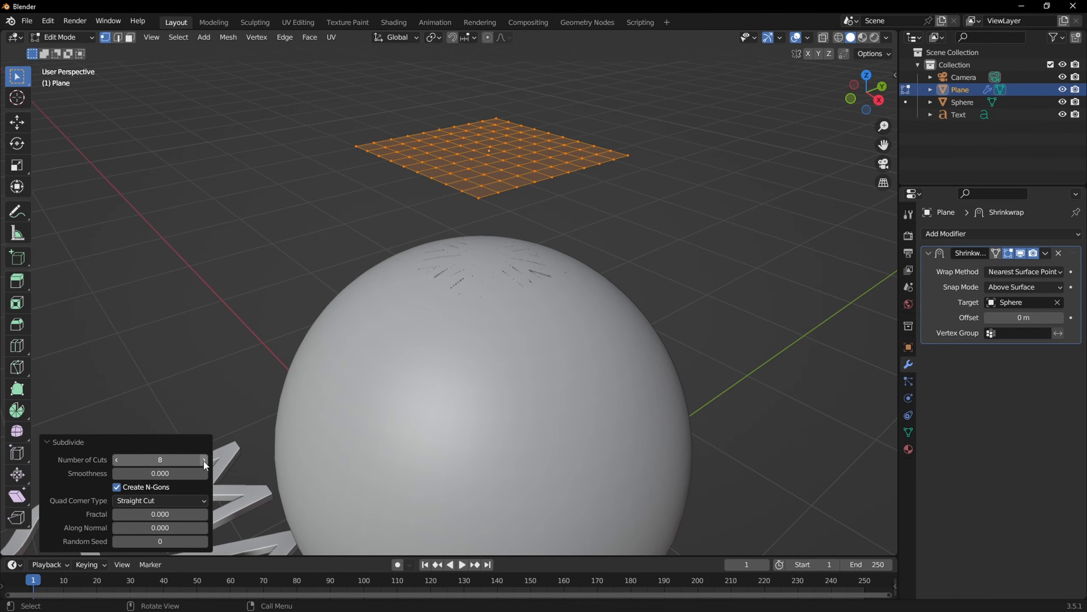
pyautogui.click(204, 461)
pyautogui.press('Tab')
# Step: Set the plane's Shrinkwrap offset to 0.005 m and shade the plane smooth
pyautogui.moveTo(543, 286); pyautogui.dragTo(613, 296, button='middle')
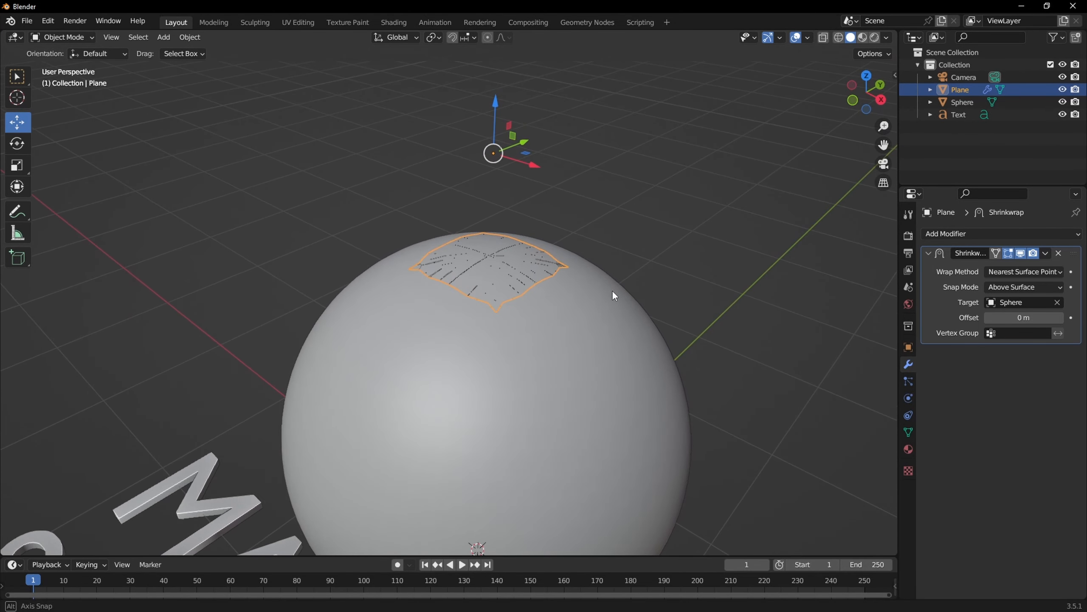
pyautogui.moveTo(701, 324); pyautogui.dragTo(707, 323, button='middle')
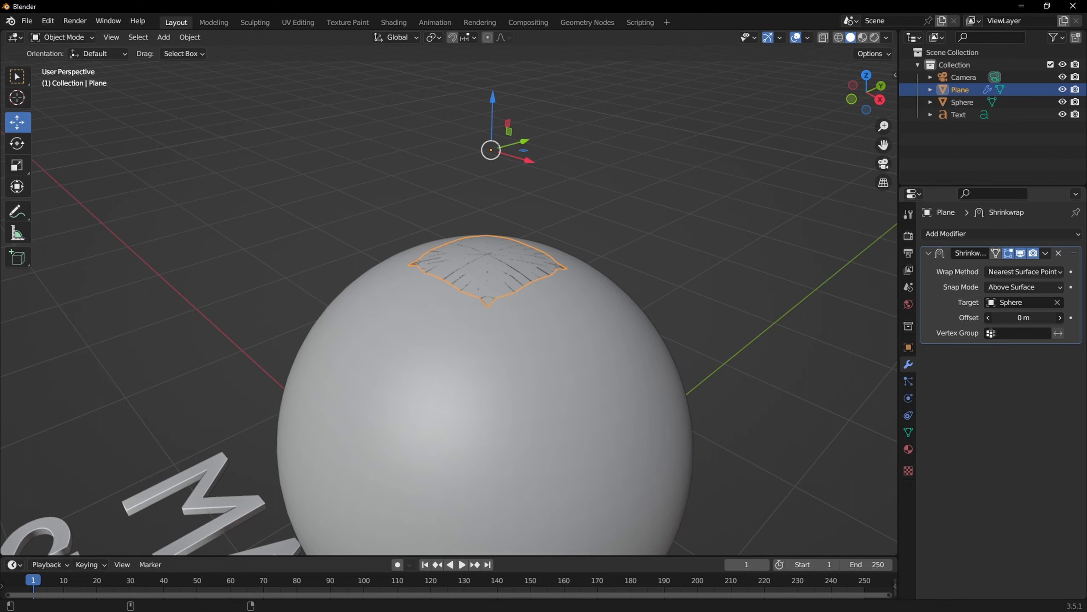
pyautogui.moveTo(1023, 317); pyautogui.dragTo(1027, 318)
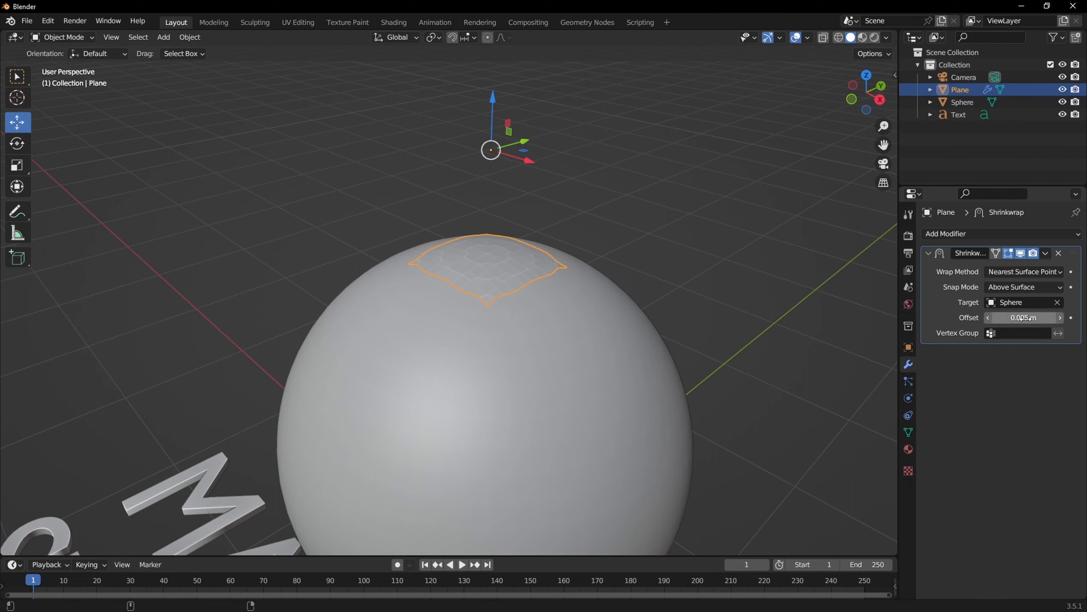
pyautogui.rightClick(525, 276)
pyautogui.click(509, 274)
pyautogui.click(661, 241)
pyautogui.moveTo(661, 241); pyautogui.dragTo(617, 295, button='middle')
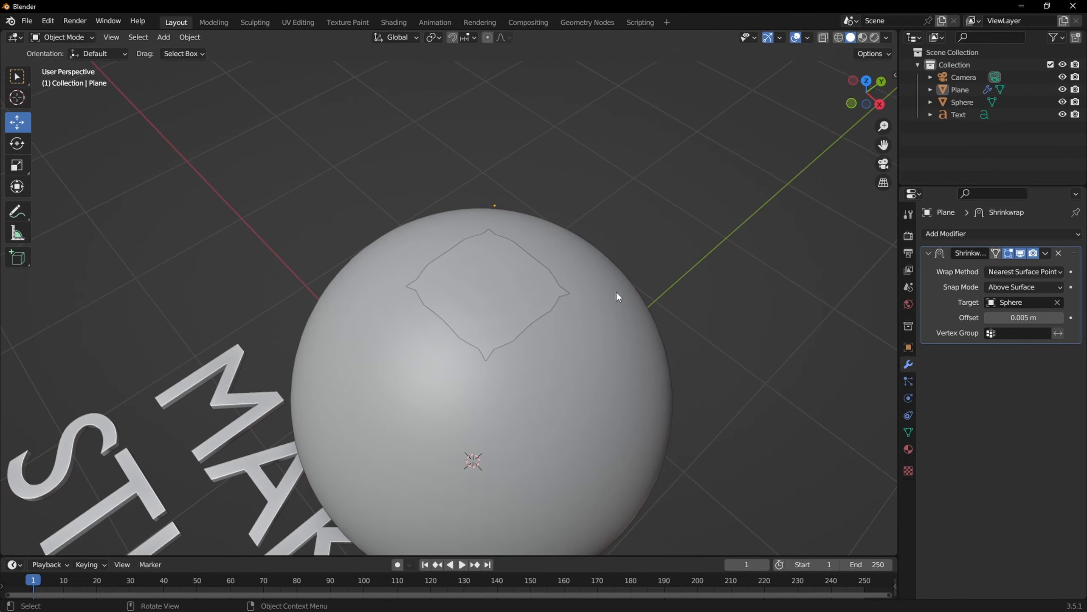
# Step: Move the plane straight down along Z in the front view until its origin sits at the top of the sphere
pyautogui.click(479, 301)
pyautogui.press('KP_1')
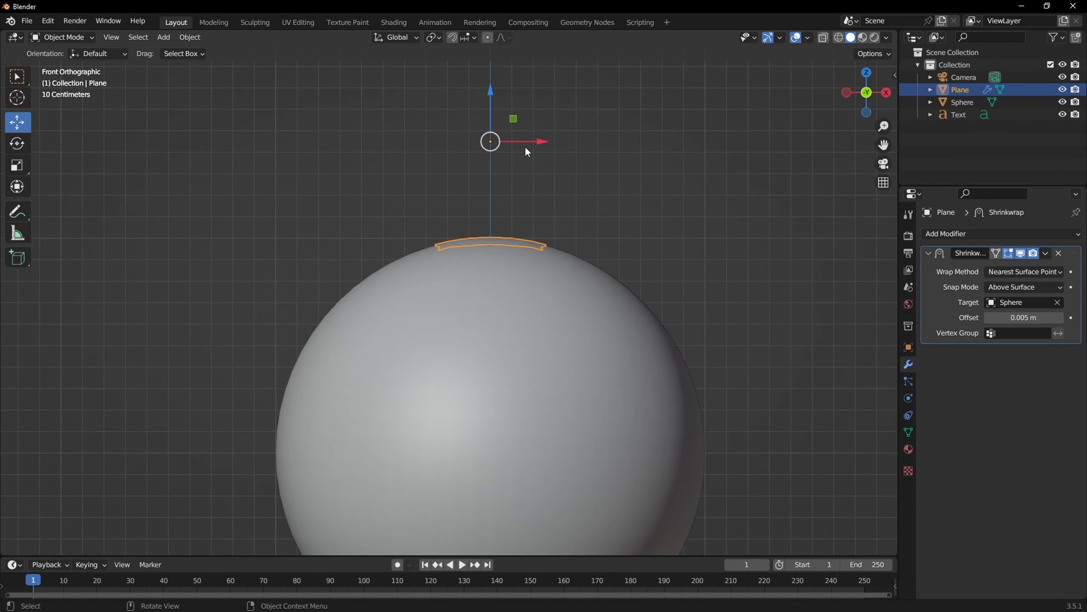
pyautogui.moveTo(491, 91); pyautogui.dragTo(481, 185)
pyautogui.moveTo(613, 203); pyautogui.dragTo(503, 276, button='middle')
pyautogui.click(656, 286)
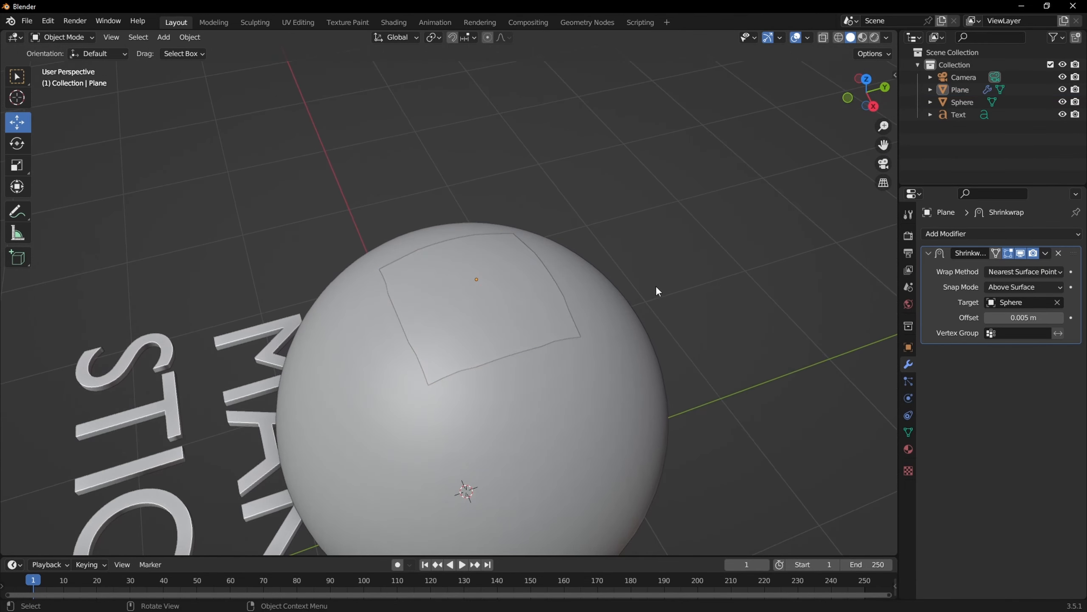
# Step: Show the wireframe overlay to compare the mesh density of the plane and the sphere, leaving the sphere selected
pyautogui.click(595, 405)
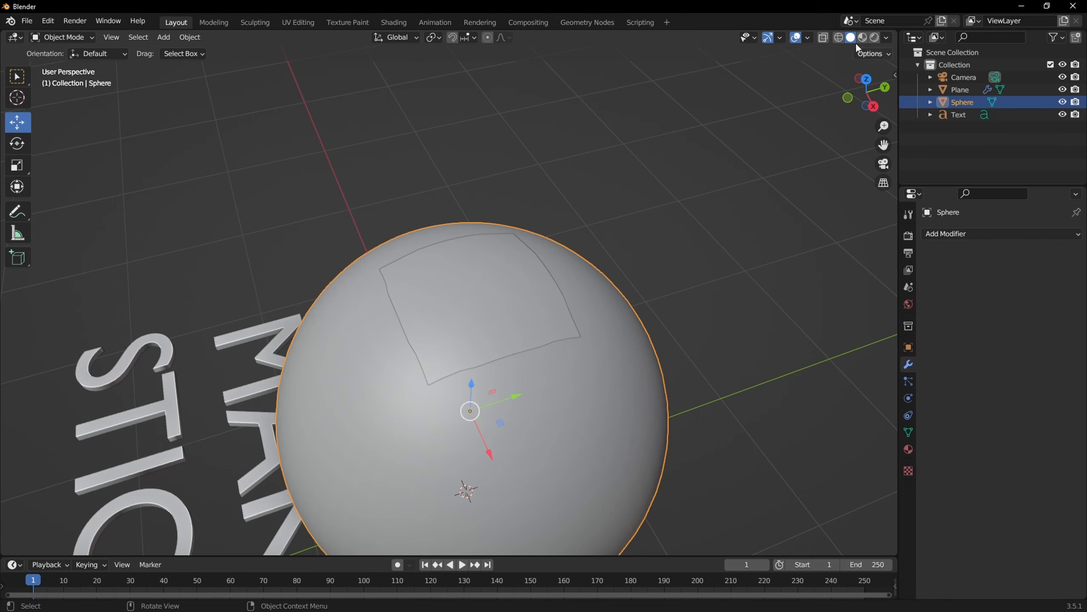
pyautogui.click(808, 38)
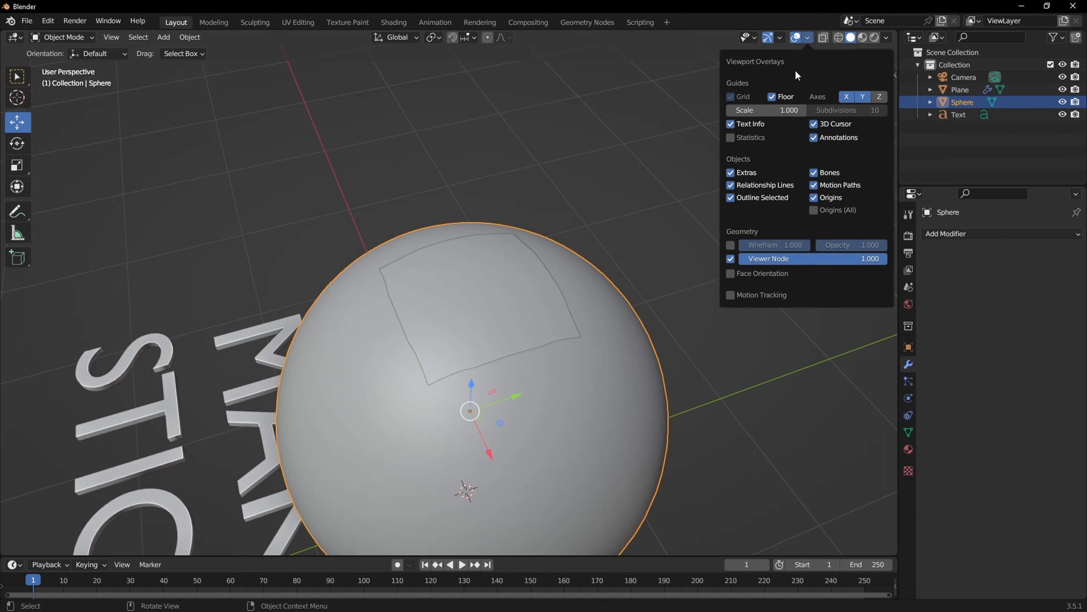
pyautogui.click(731, 245)
pyautogui.click(714, 379)
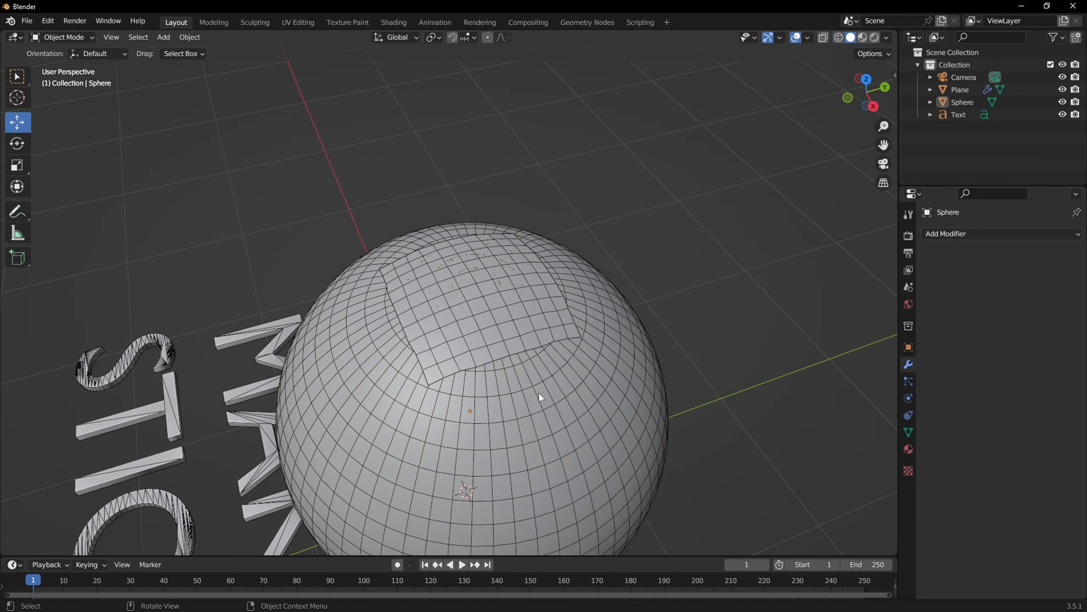
pyautogui.moveTo(557, 391); pyautogui.dragTo(589, 369, button='middle')
pyautogui.click(593, 369)
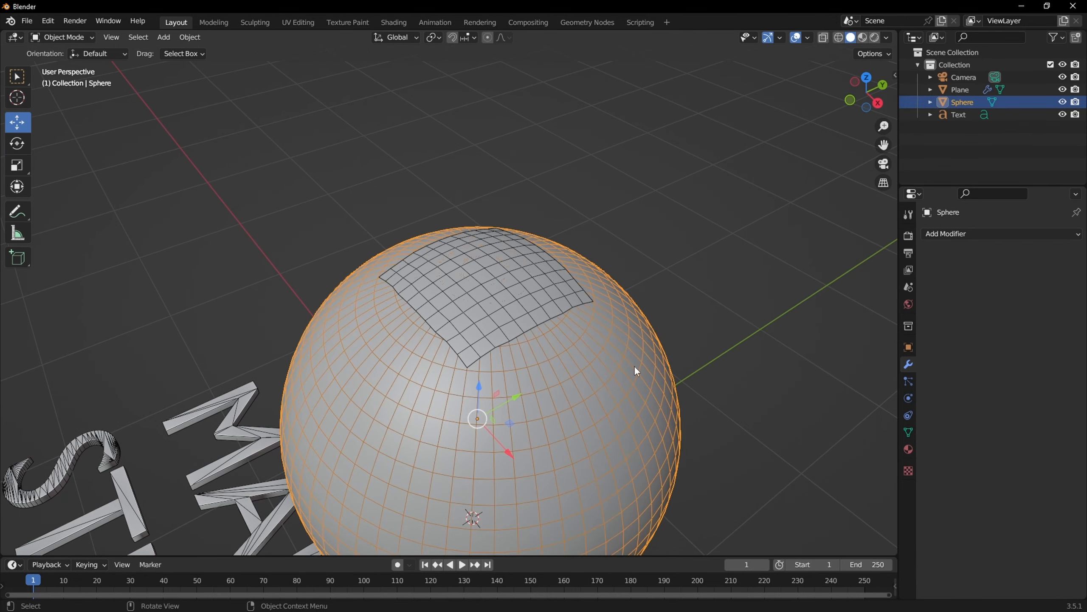
pyautogui.press('Tab')
pyautogui.rightClick(695, 353)
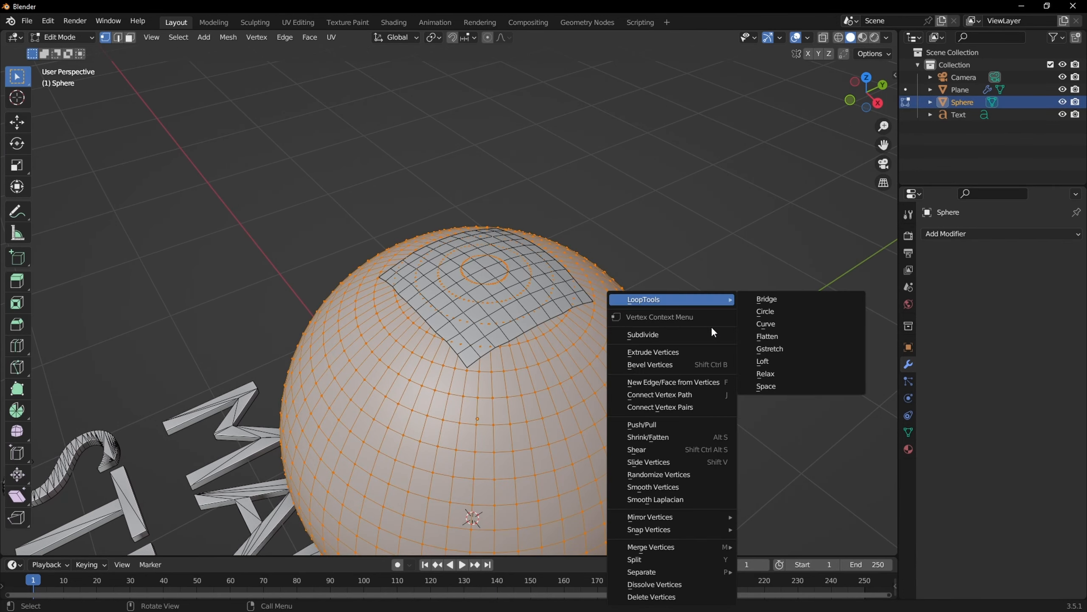
pyautogui.press('Tab')
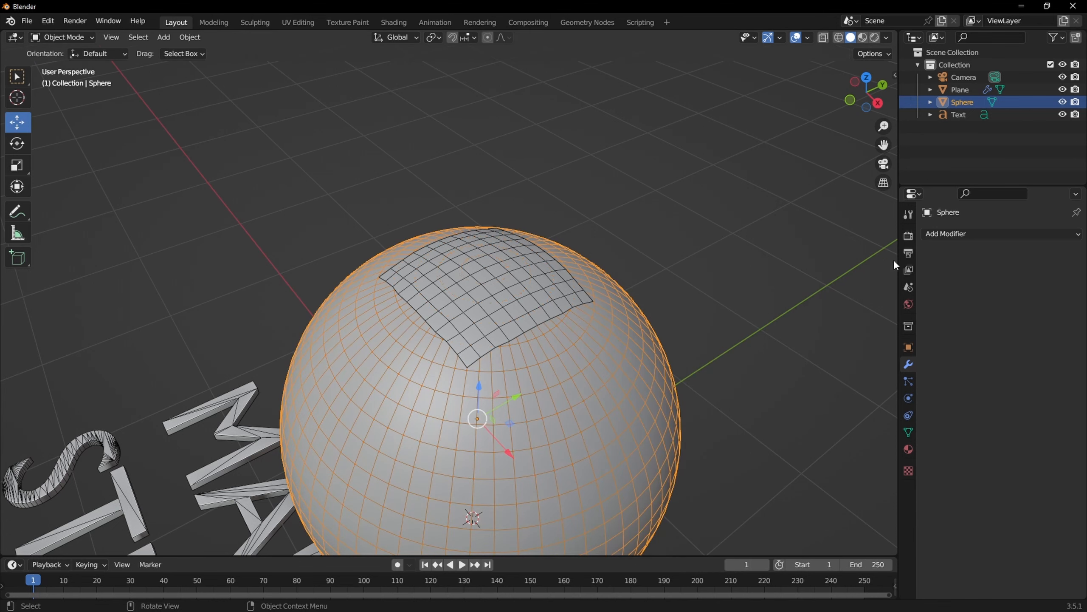
# Step: Add a Subdivision Surface modifier to the sphere and apply it
pyautogui.click(952, 234)
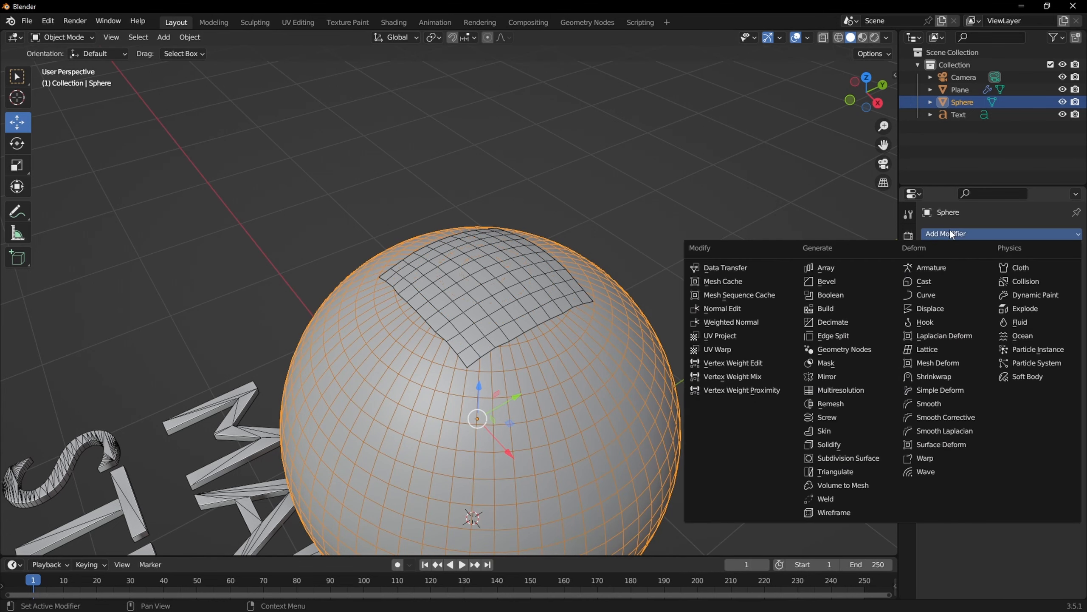
pyautogui.click(833, 460)
pyautogui.click(1044, 253)
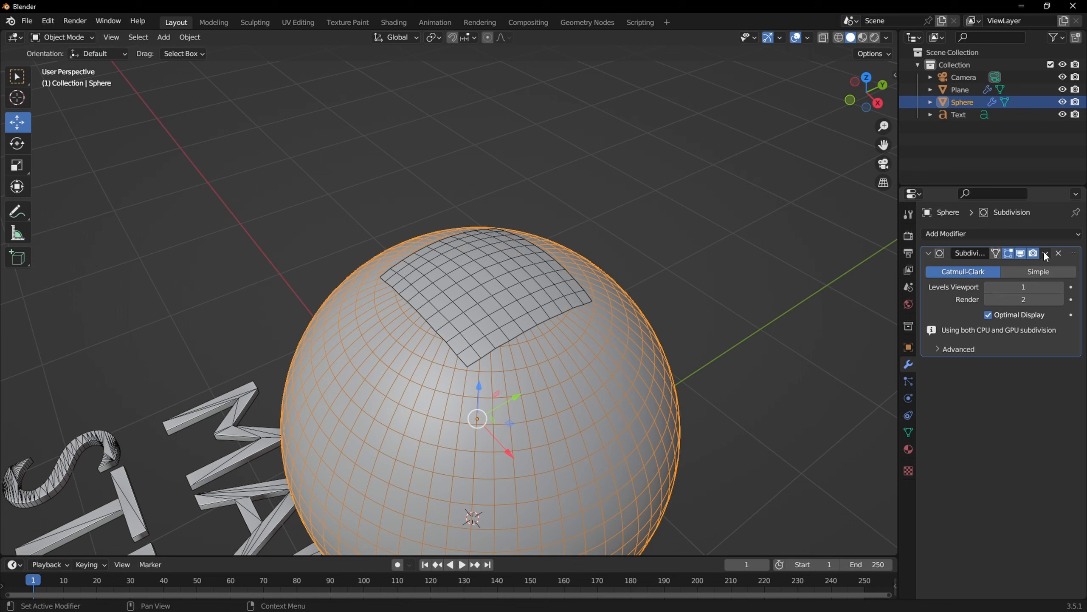
pyautogui.click(1045, 253)
pyautogui.click(1018, 266)
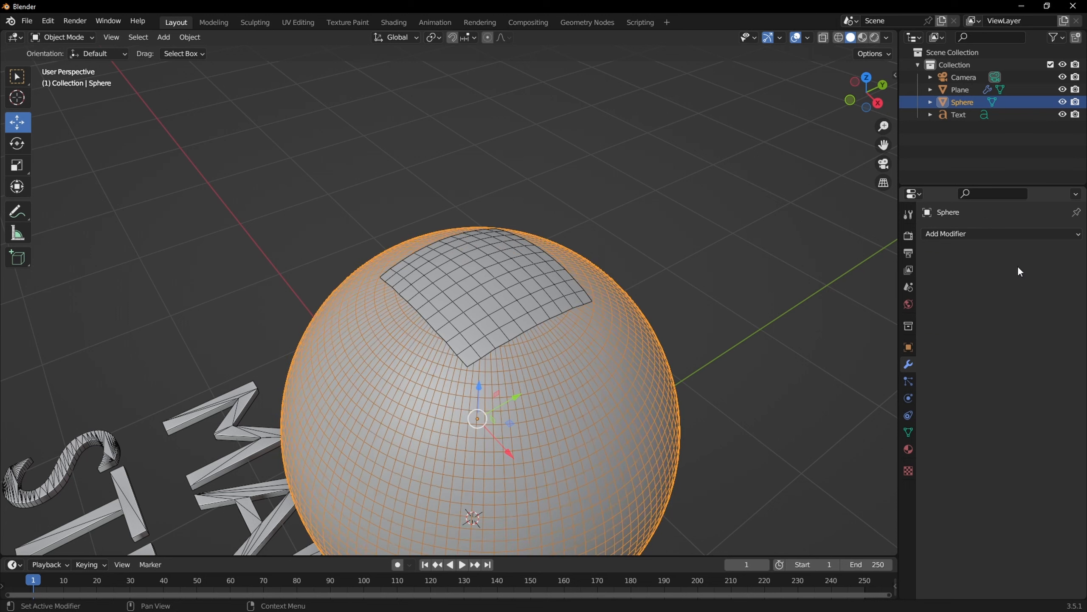
pyautogui.click(715, 338)
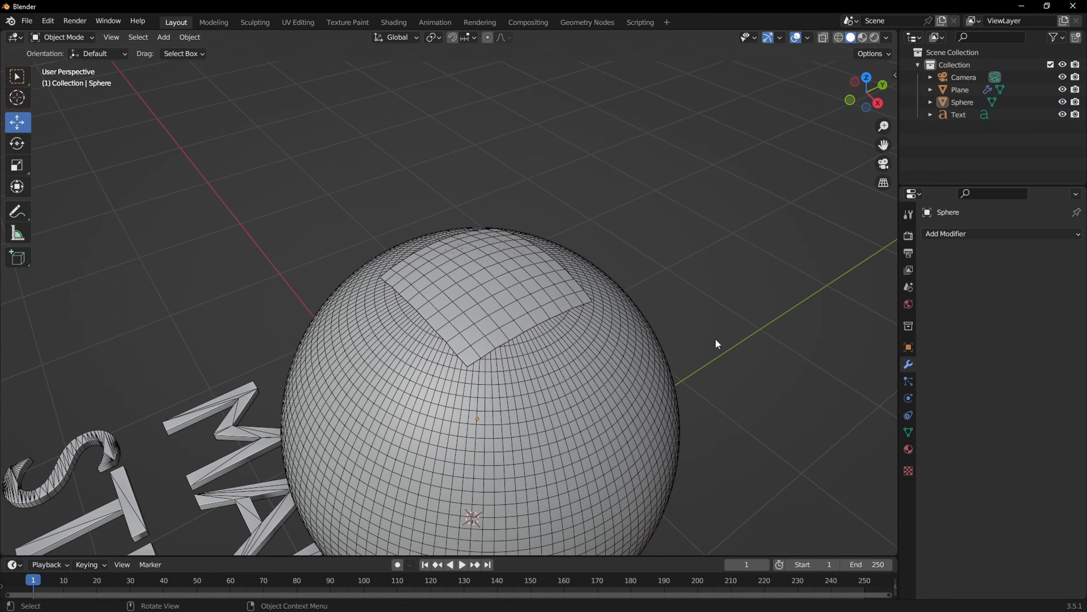
# Step: Hide the wireframe overlay and set the plane's Shrinkwrap offset to 0.002 m
pyautogui.click(807, 39)
pyautogui.click(730, 246)
pyautogui.moveTo(610, 308); pyautogui.dragTo(605, 265, button='middle')
pyautogui.scroll(5, 669, 221)
pyautogui.click(587, 213)
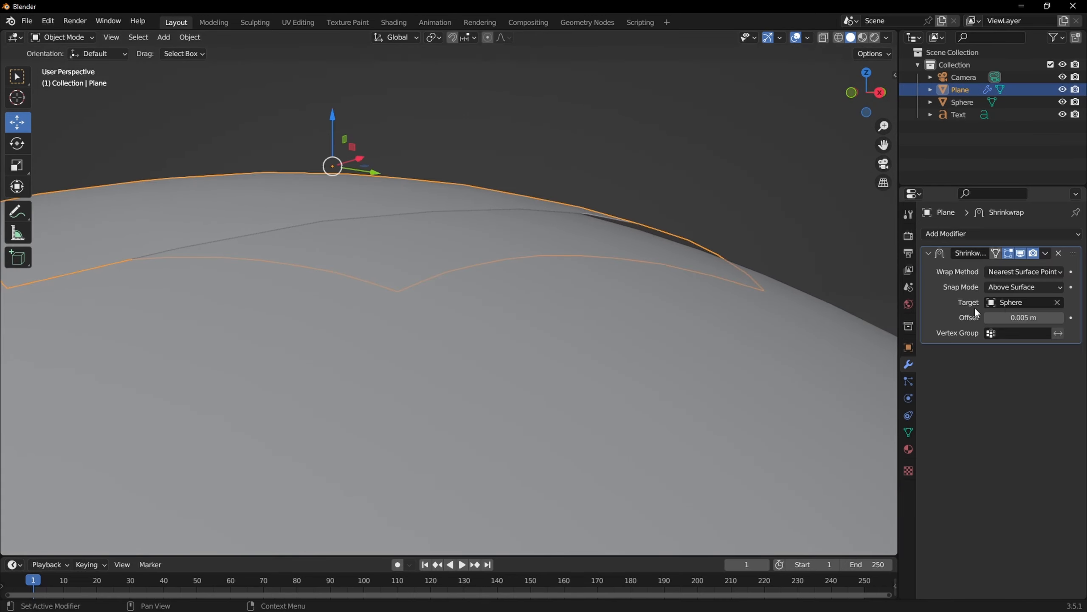
pyautogui.click(1020, 319)
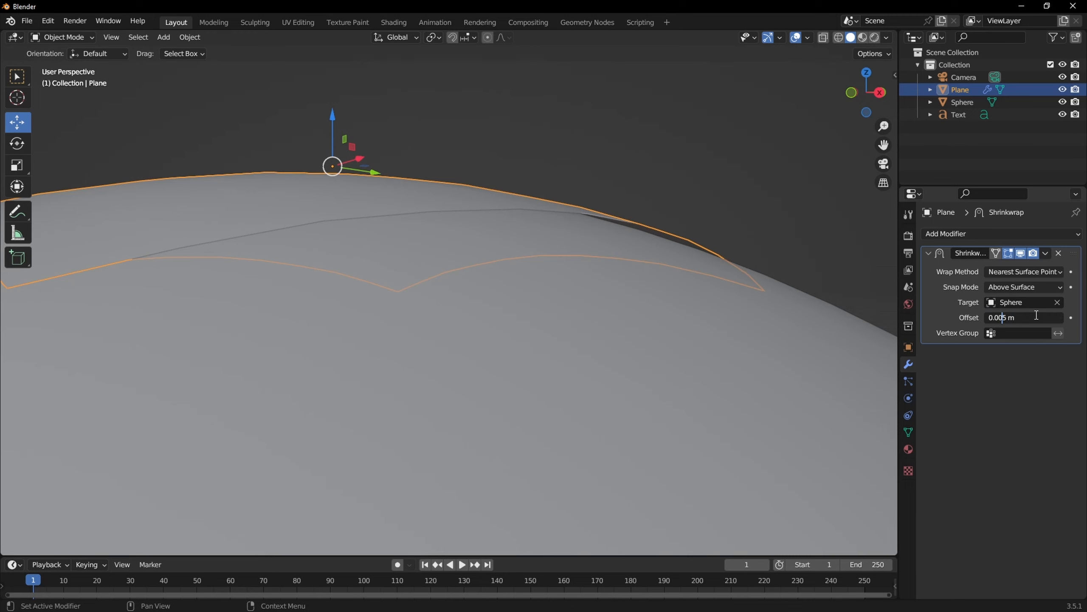
pyautogui.press('Delete')
pyautogui.write('2')
pyautogui.press('Return')
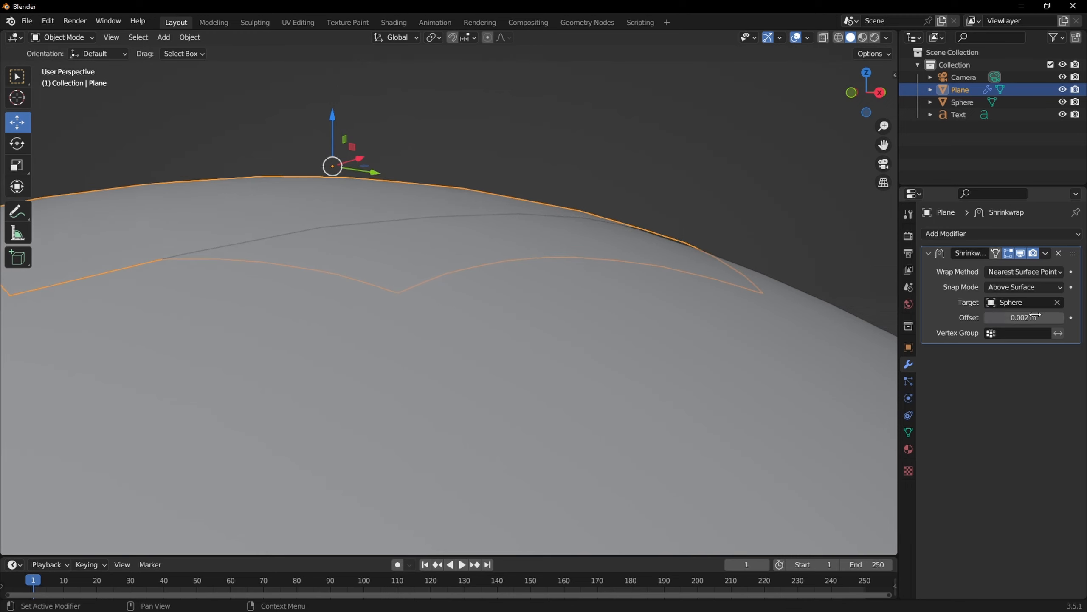
pyautogui.click(726, 174)
# Step: Add a Solidify modifier to the plane and enable High Quality normals in it
pyautogui.scroll(-5, 717, 223)
pyautogui.moveTo(717, 223); pyautogui.dragTo(676, 274, button='middle')
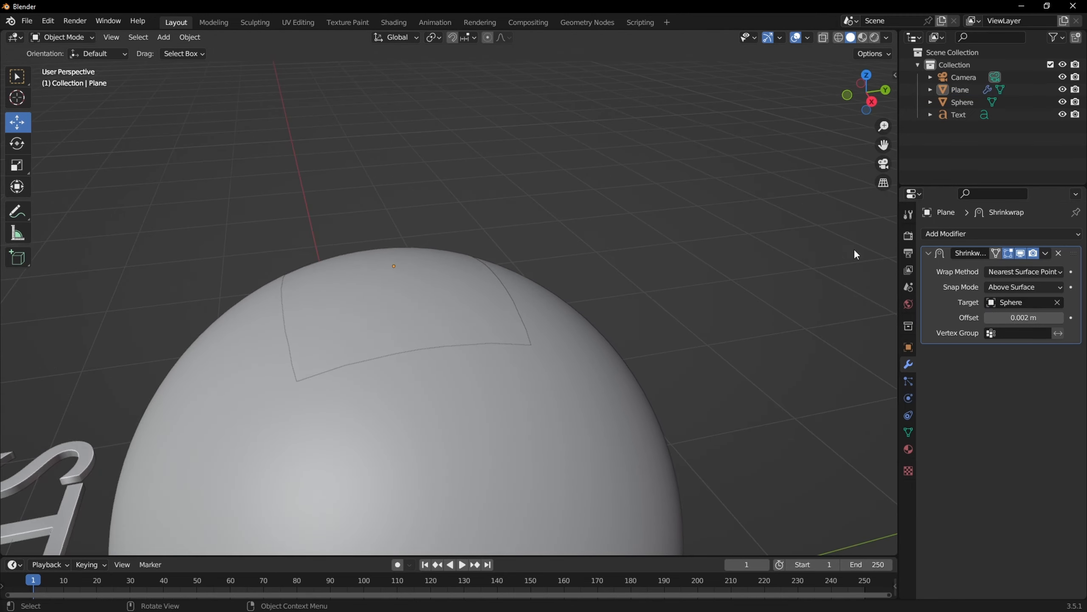
pyautogui.click(975, 234)
pyautogui.click(828, 444)
pyautogui.moveTo(769, 412); pyautogui.dragTo(583, 328, button='middle')
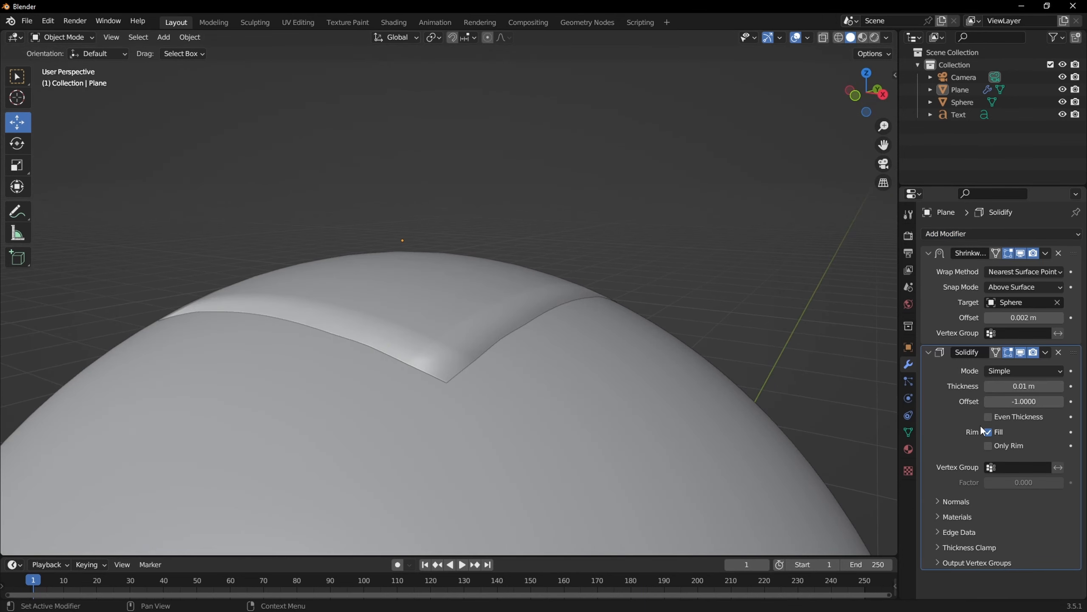
pyautogui.click(965, 515)
pyautogui.click(965, 515)
pyautogui.click(962, 503)
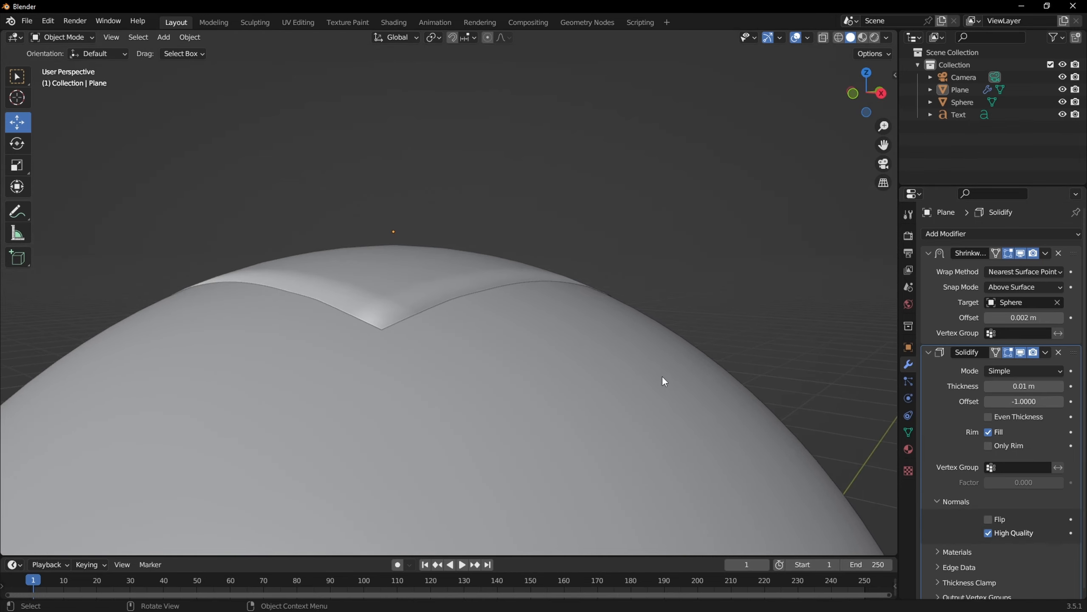
pyautogui.scroll(3, 661, 375)
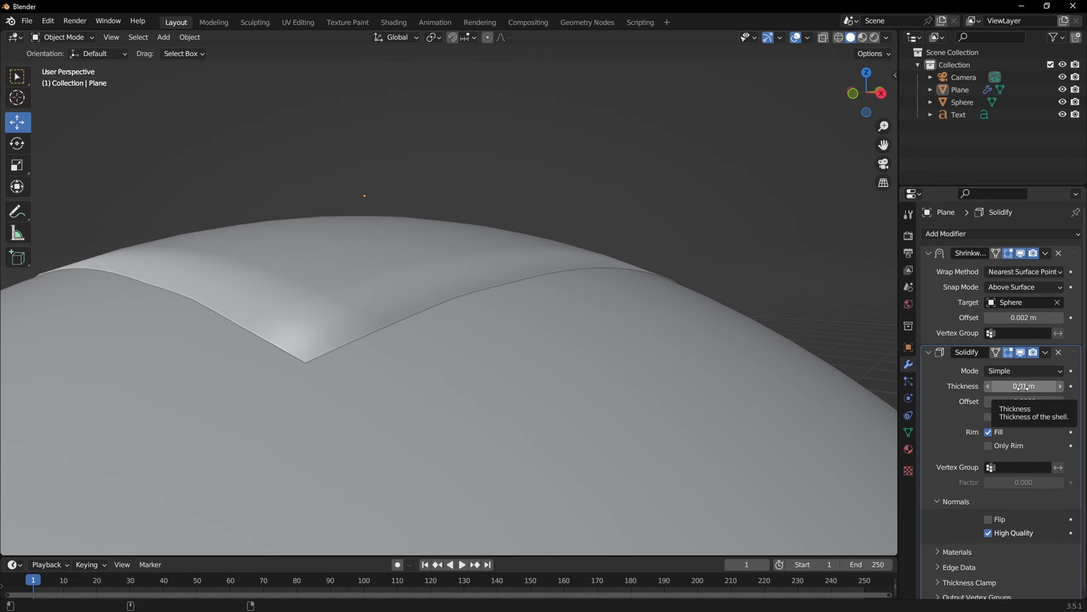
# Step: Set the plane's Solidify thickness to -0.004 m with Even Thickness enabled
pyautogui.moveTo(1021, 388); pyautogui.dragTo(1003, 387)
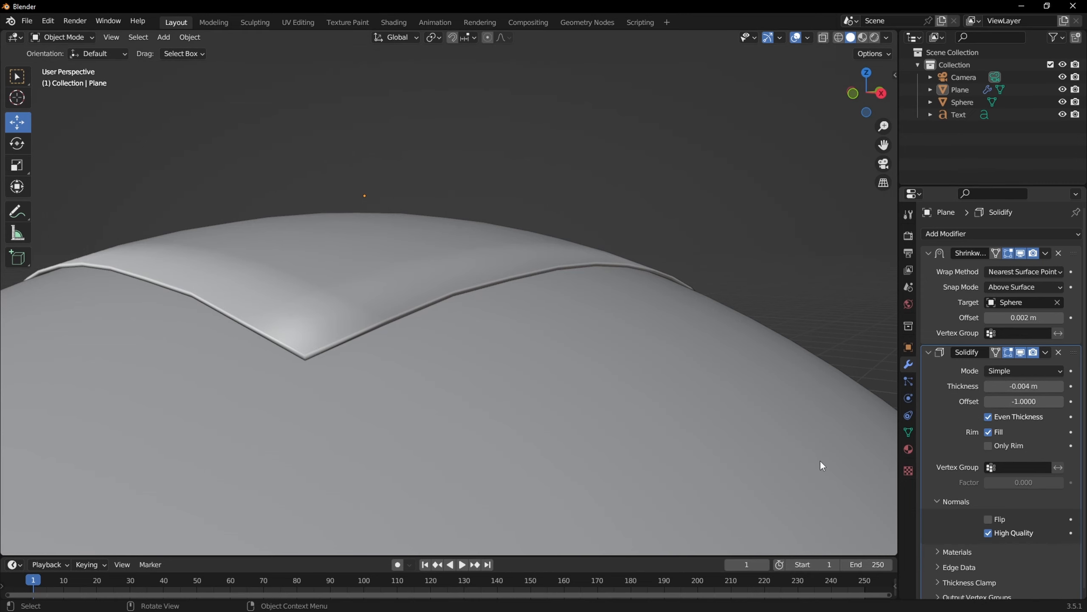
pyautogui.moveTo(766, 262); pyautogui.dragTo(753, 334, button='middle')
pyautogui.scroll(-4, 755, 339)
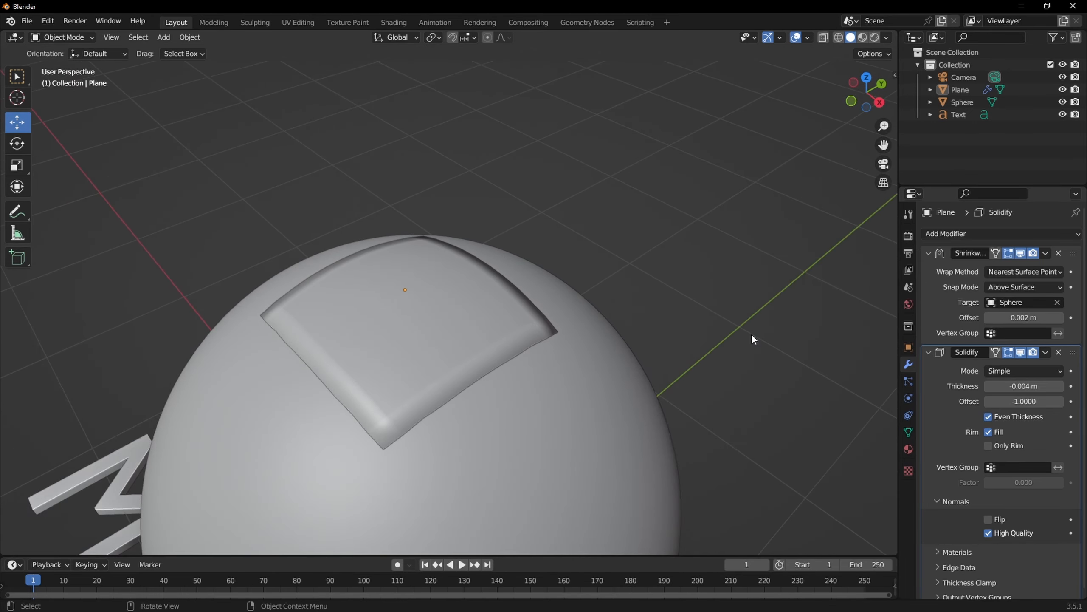
# Step: Add a mesh circle to the sticker demo scene
pyautogui.moveTo(631, 372); pyautogui.dragTo(642, 288, button='middle')
pyautogui.scroll(-2, 624, 311)
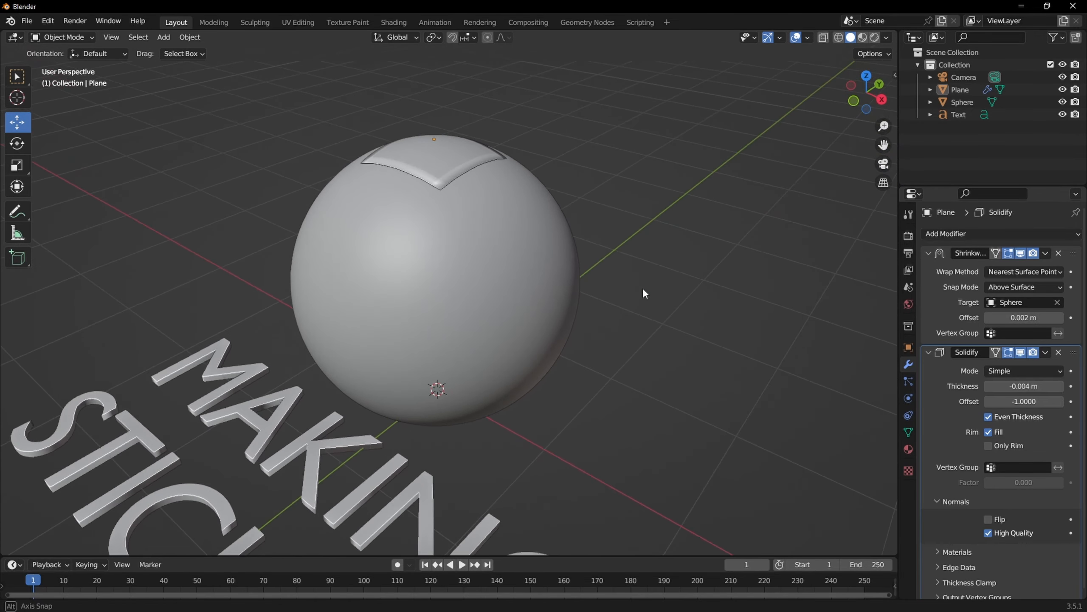
pyautogui.hotkey('shift', 'a')
pyautogui.moveTo(594, 242)
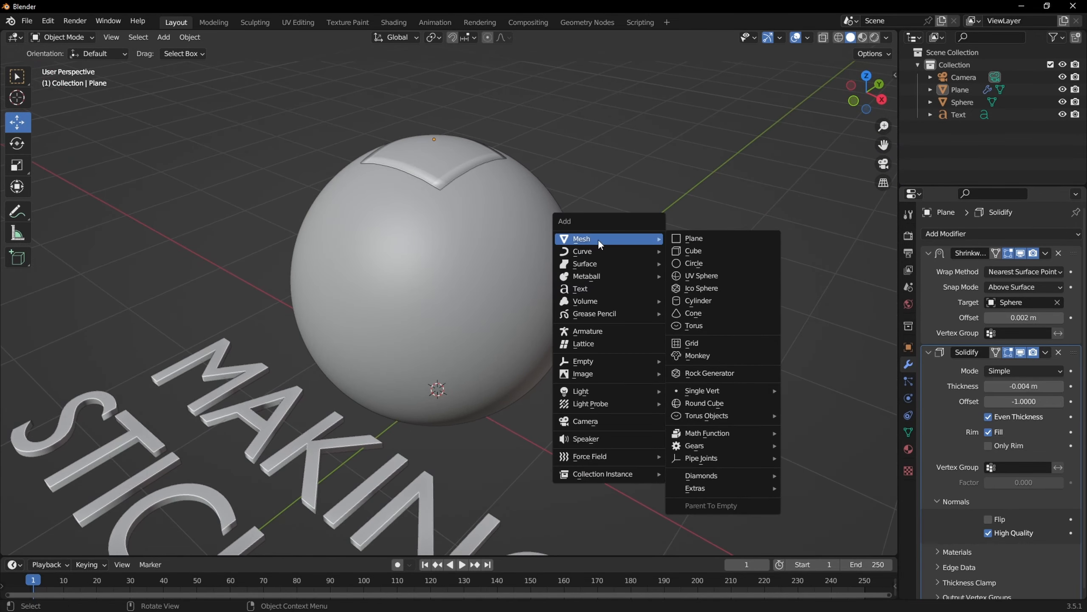
pyautogui.click(695, 262)
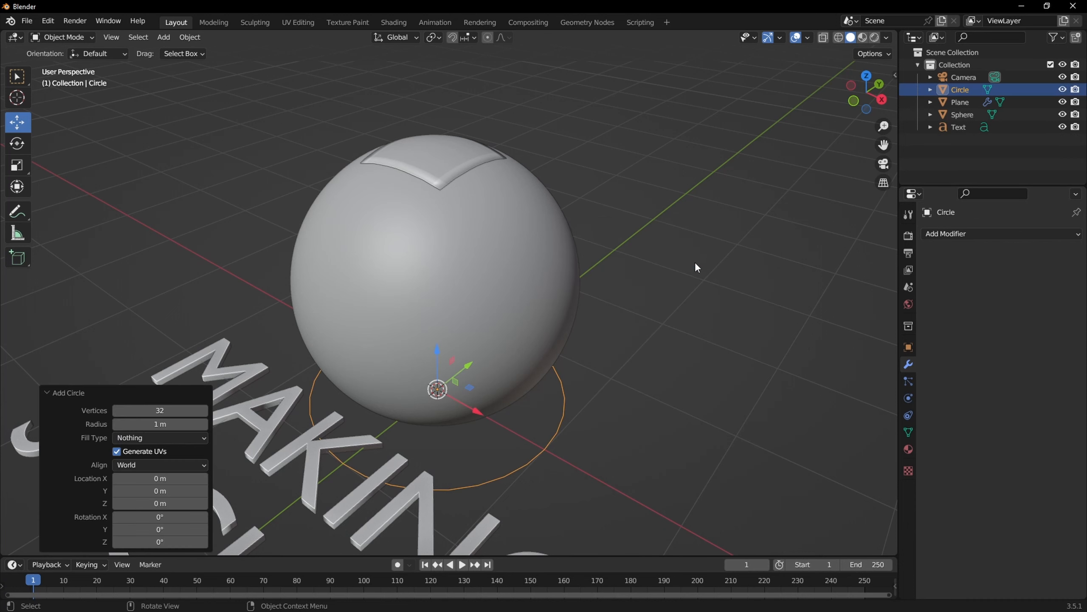
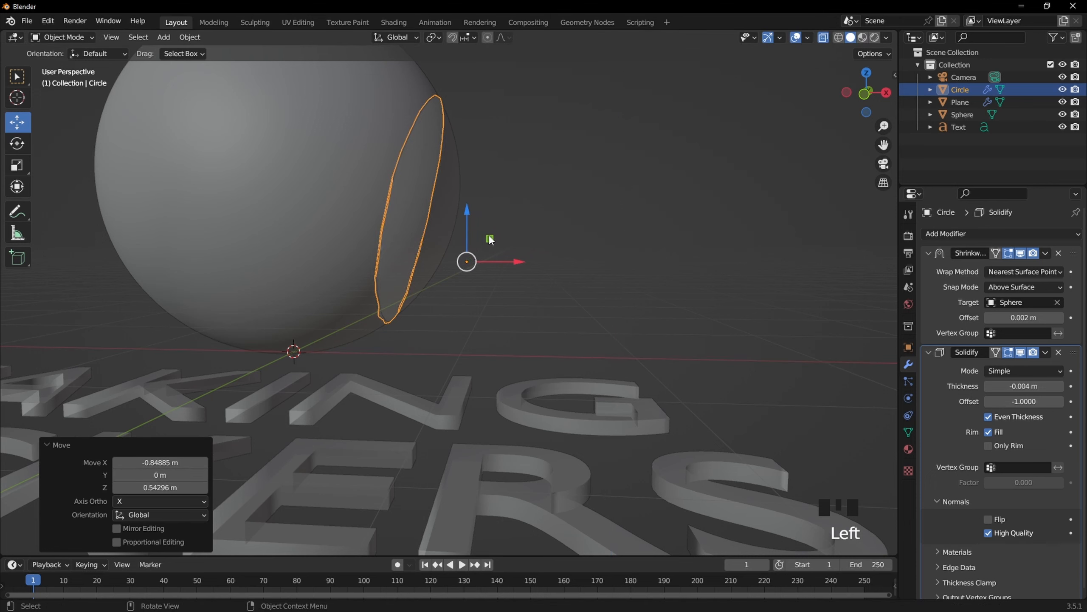
# Step: Move the circle sticker about 0.46 m up and 0.03 m along X beside the sphere
pyautogui.press('KP_1')
pyautogui.moveTo(490, 243); pyautogui.dragTo(496, 158)
pyautogui.moveTo(495, 158); pyautogui.dragTo(558, 243, button='middle')
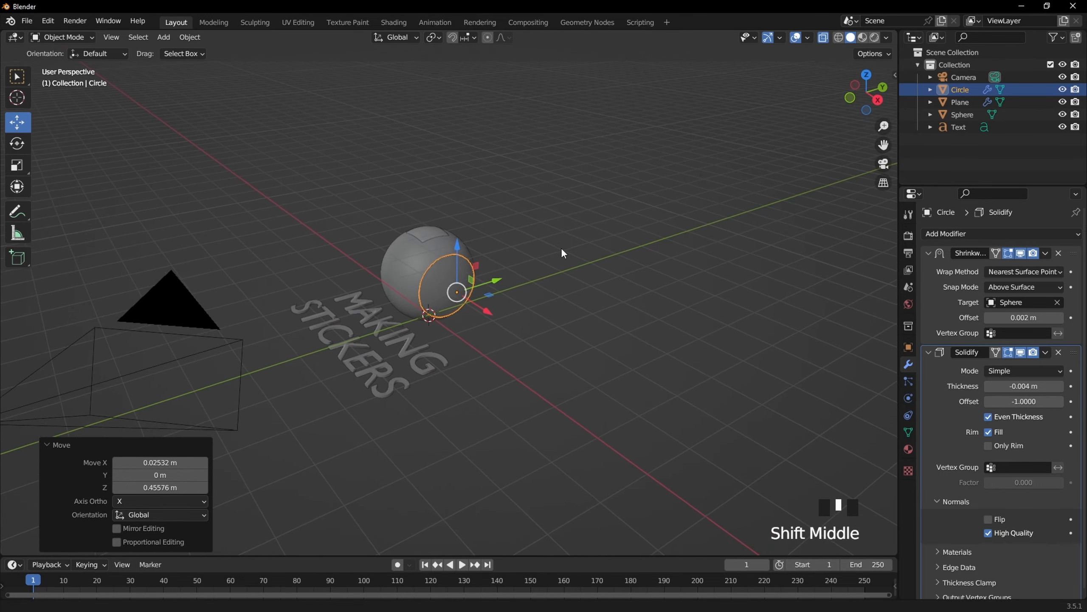
# Step: Inset the circle's filled face by about 0.1145 m
pyautogui.scroll(6, 545, 273)
pyautogui.press('Tab')
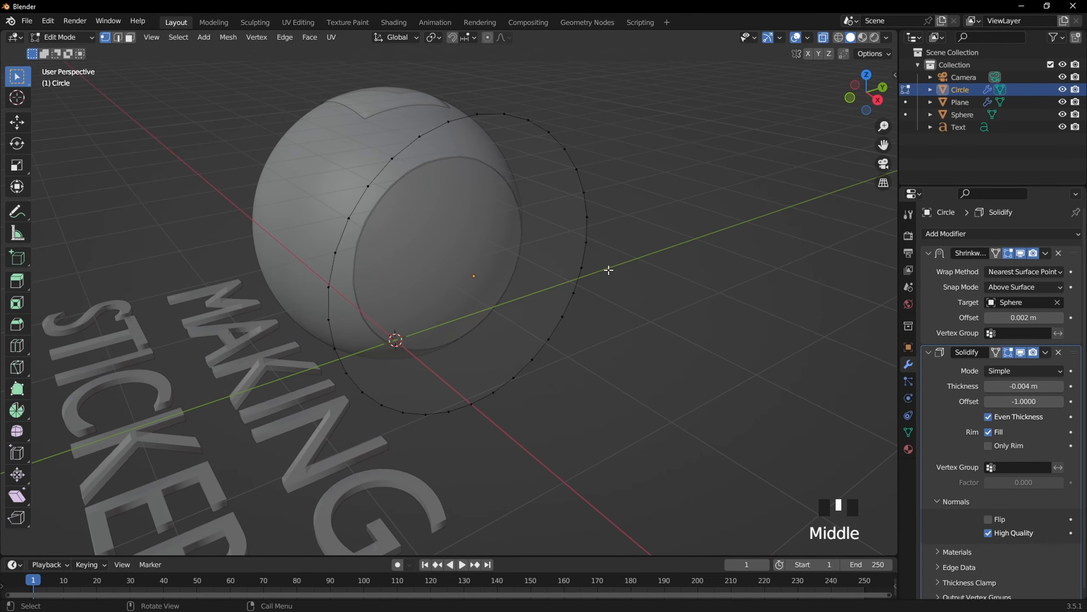
pyautogui.click(491, 270)
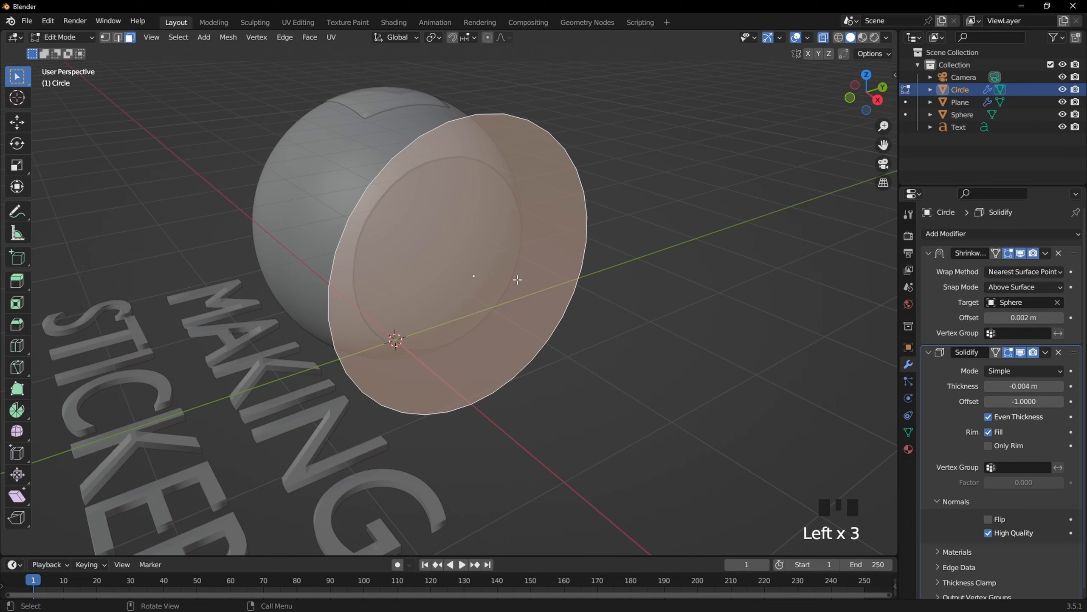
pyautogui.press('i')
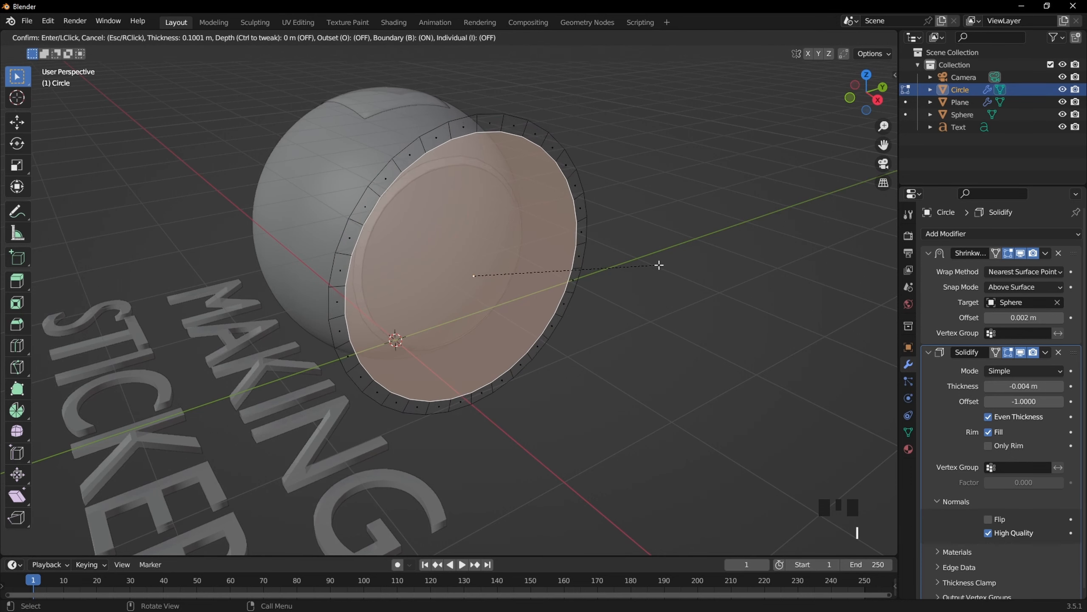
pyautogui.click(656, 265)
# Step: Repeat the inset seven times to form concentric rings and poke the small remaining center face of the circle
pyautogui.hotkey('shift', 'r')
pyautogui.hotkey('shift', 'r')
pyautogui.hotkey('shift', 'r')
pyautogui.hotkey('shift', 'r')
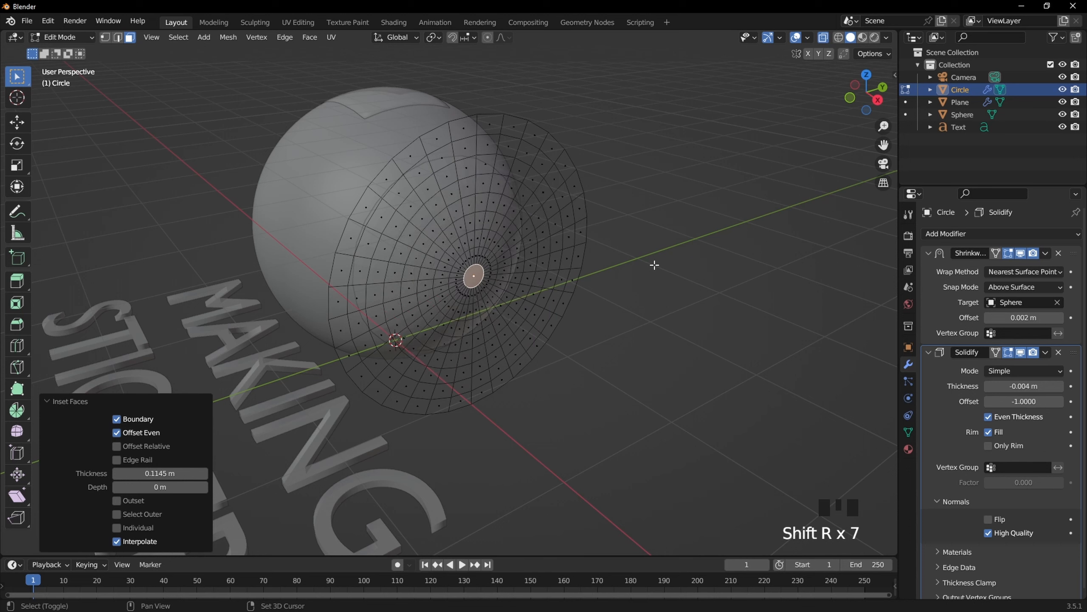
pyautogui.rightClick(654, 265)
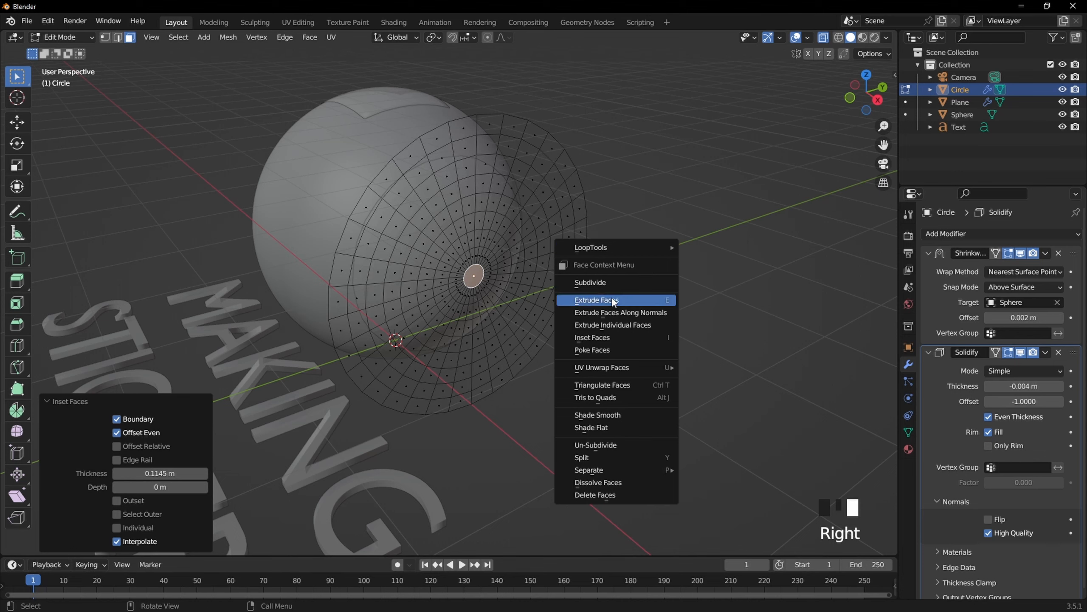
pyautogui.click(602, 349)
pyautogui.press('Tab')
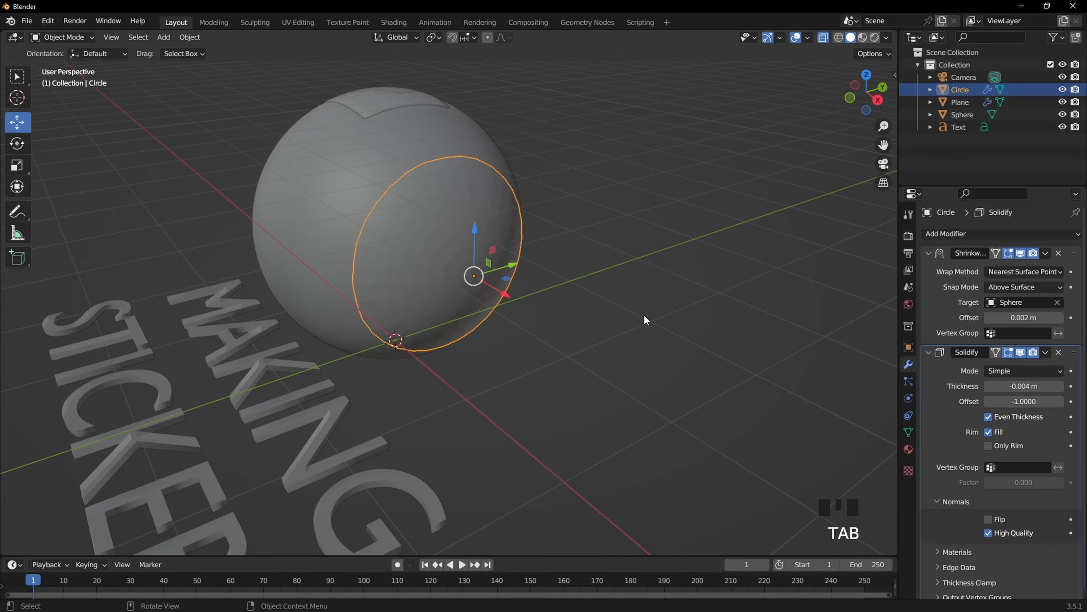
# Step: Shade the circle sticker smooth
pyautogui.click(644, 315)
pyautogui.moveTo(503, 302); pyautogui.dragTo(442, 235, button='middle')
pyautogui.click(442, 236)
pyautogui.rightClick(442, 233)
pyautogui.click(418, 234)
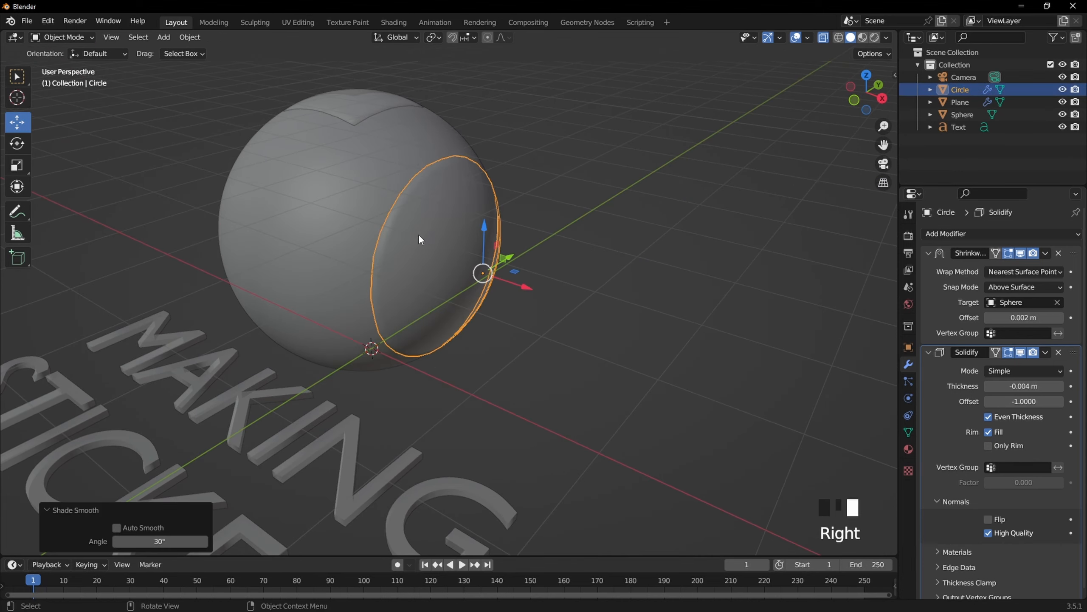
pyautogui.click(658, 200)
pyautogui.moveTo(659, 200)
pyautogui.mouseDown(button='middle')
pyautogui.moveTo(509, 213)
pyautogui.moveTo(464, 172)
pyautogui.moveTo(613, 211)
pyautogui.moveTo(737, 197)
pyautogui.moveTo(689, 235)
pyautogui.moveTo(707, 235)
pyautogui.moveTo(706, 203)
pyautogui.moveTo(658, 201)
pyautogui.mouseUp(button='middle')
# Step: Move the plane sticker about 0.69 m along X across the top of the sphere
pyautogui.click(314, 112)
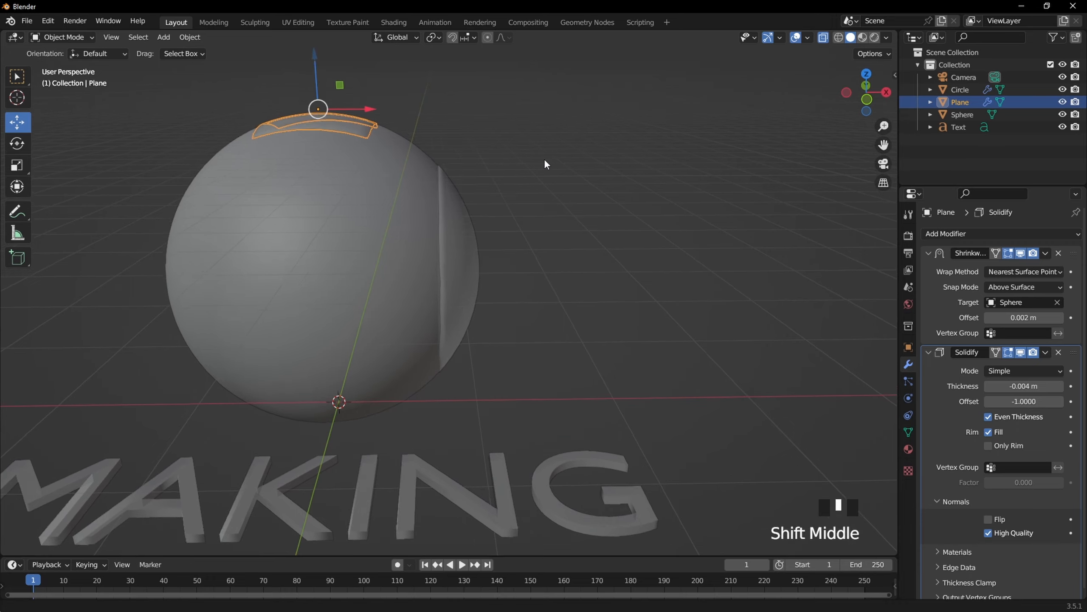
pyautogui.keyDown('shift'); pyautogui.moveTo(544, 158); pyautogui.dragTo(545, 219, button='middle'); pyautogui.keyUp('shift')
pyautogui.moveTo(376, 159); pyautogui.dragTo(378, 159)
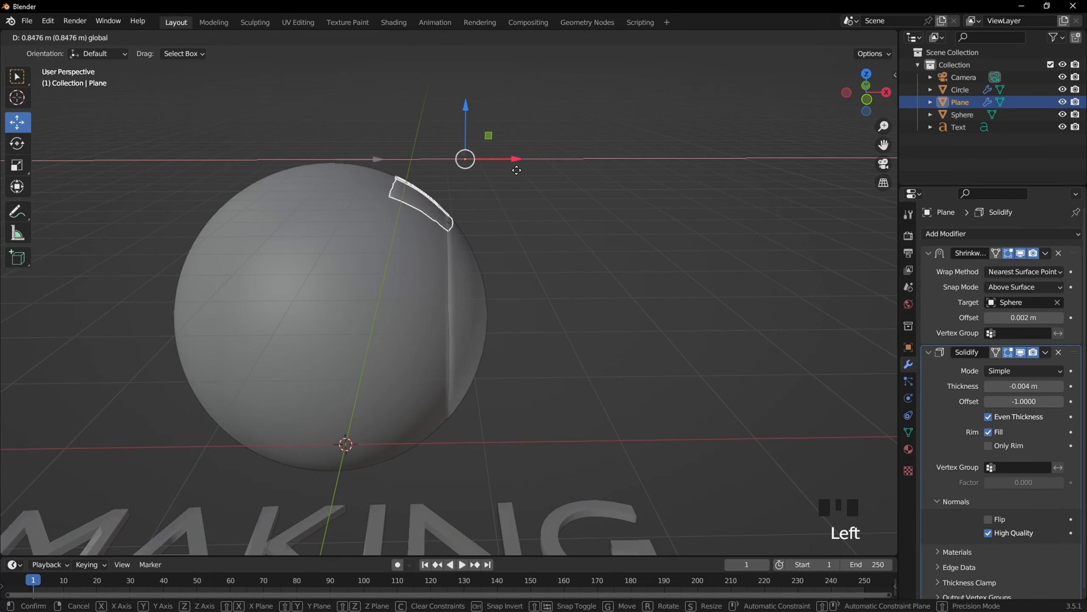
pyautogui.moveTo(487, 177); pyautogui.dragTo(490, 177)
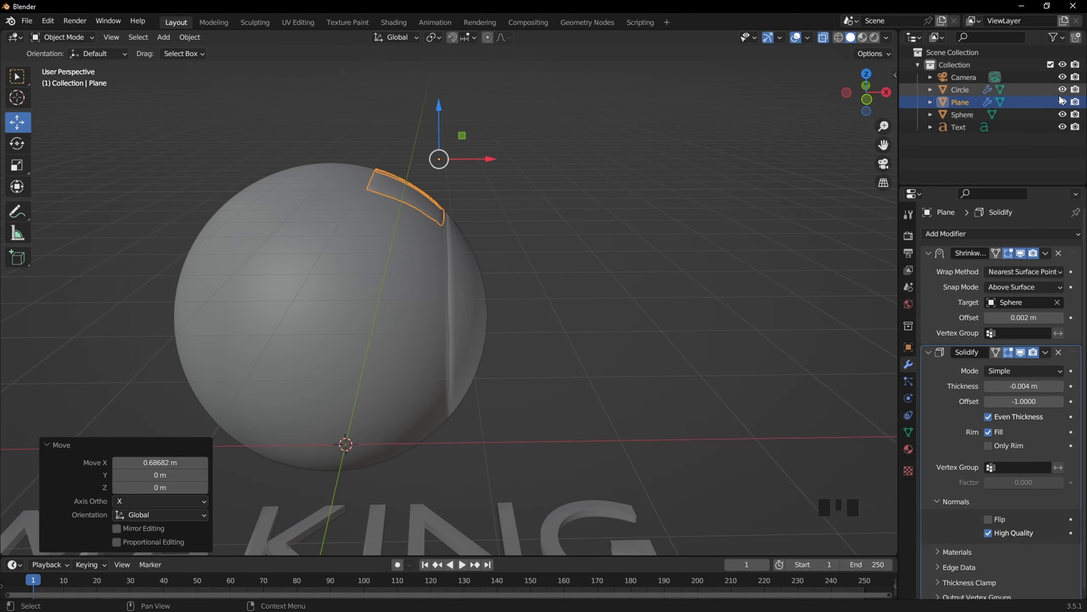
# Step: Hide the circle and show the plane and sphere in wireframe from the front
pyautogui.moveTo(630, 167); pyautogui.dragTo(627, 178, button='middle')
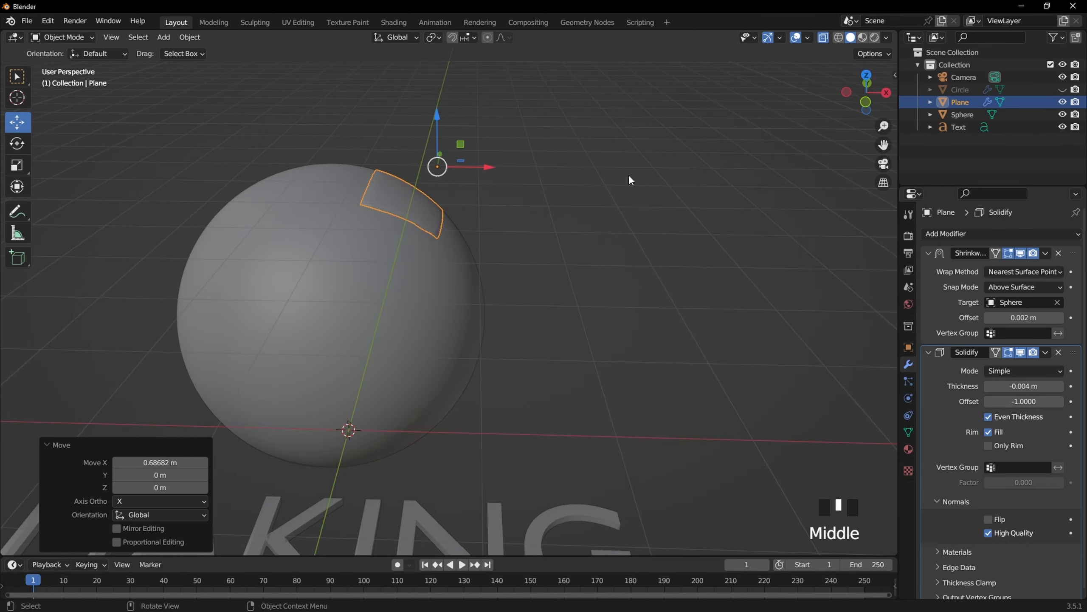
pyautogui.press('KP_1')
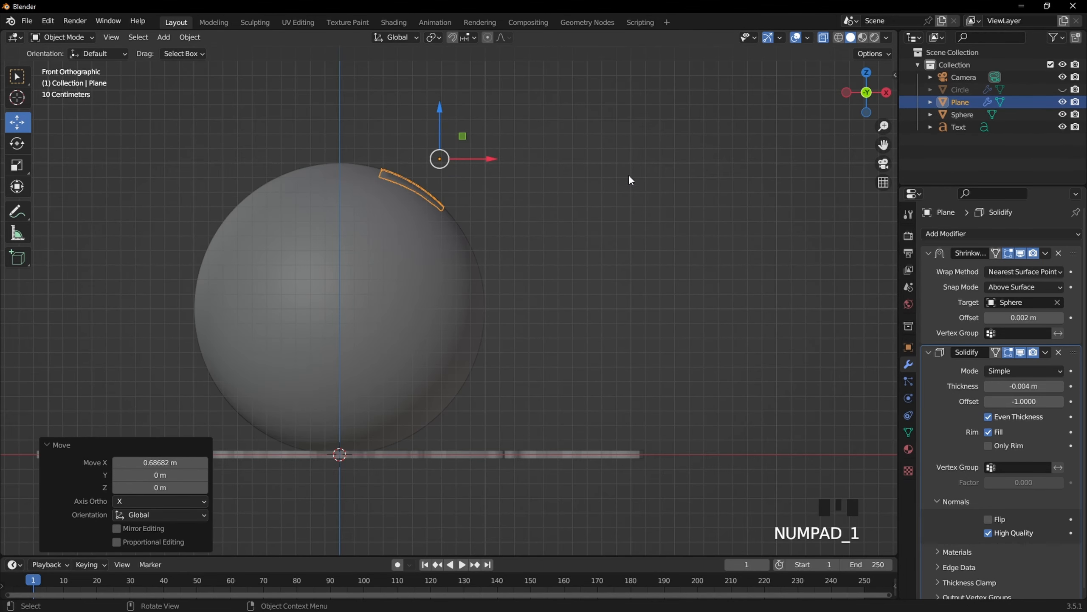
pyautogui.click(839, 37)
pyautogui.keyDown('shift'); pyautogui.moveTo(563, 158); pyautogui.dragTo(541, 245, button='middle'); pyautogui.keyUp('shift')
pyautogui.scroll(5, 463, 239)
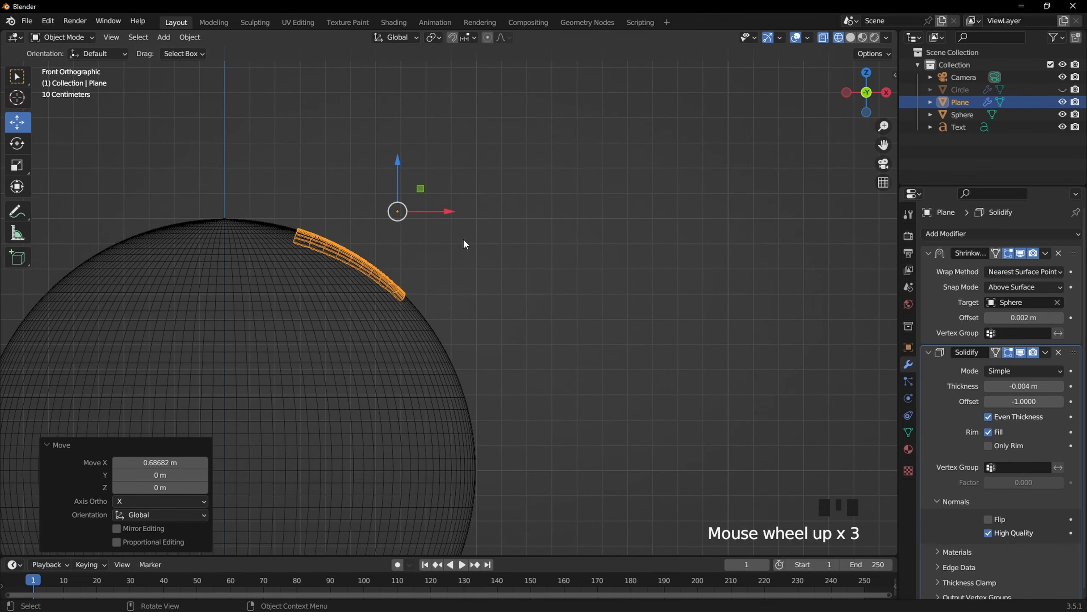
# Step: Rotate the plane about 30° so its flat mesh follows the slope of the sphere
pyautogui.press('Tab')
pyautogui.press('Tab')
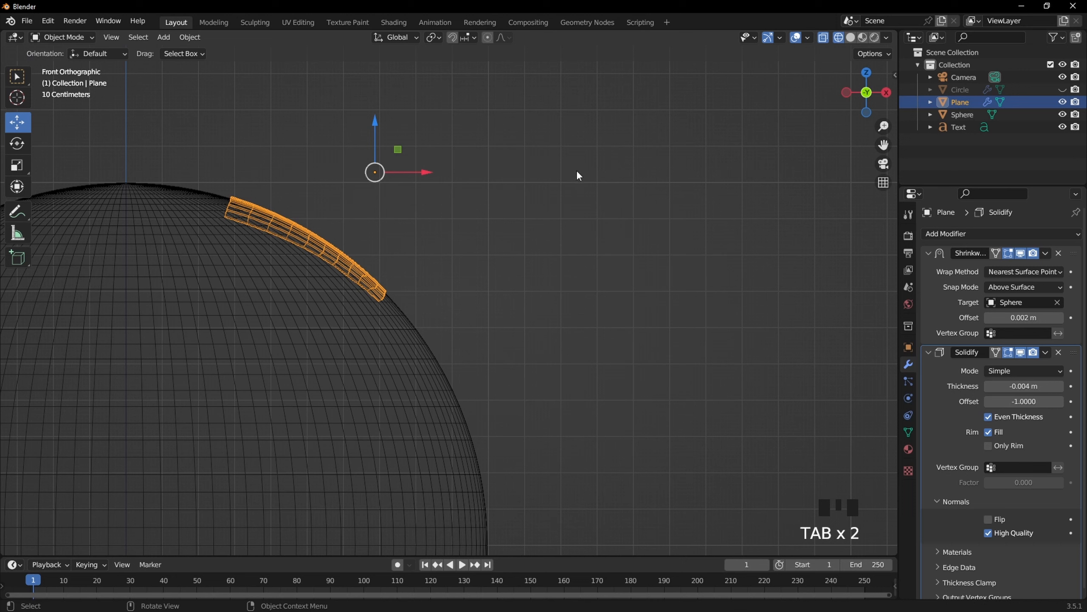
pyautogui.press('r')
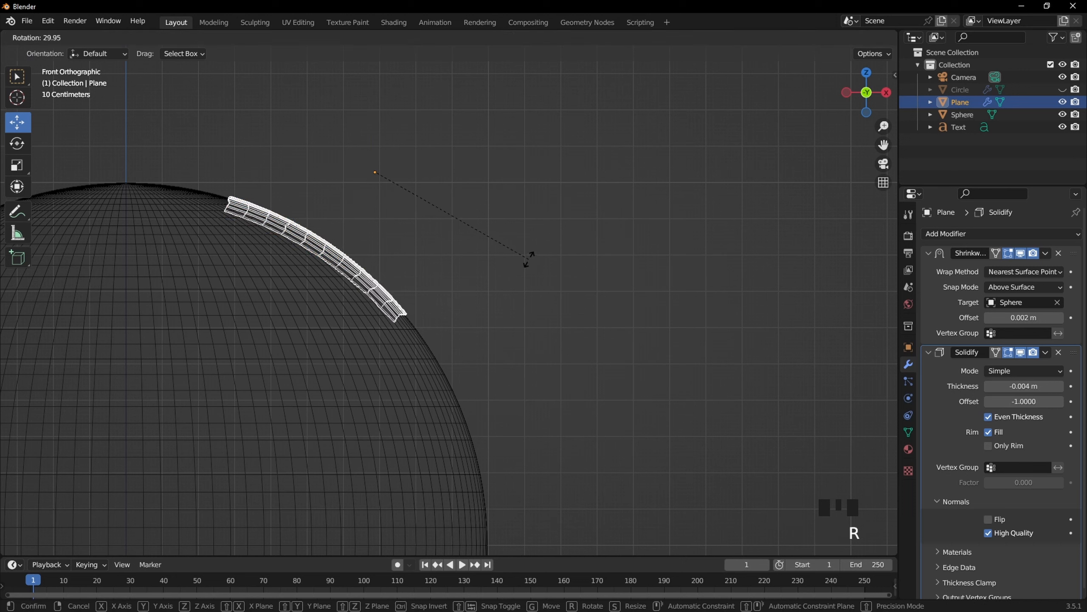
pyautogui.click(528, 262)
pyautogui.press('Tab')
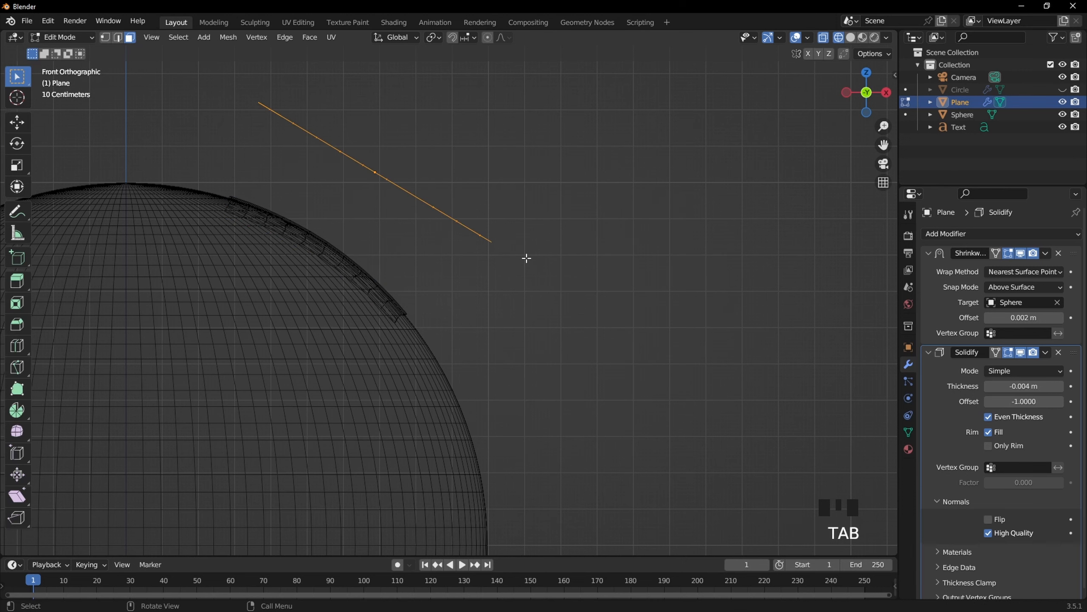
pyautogui.press('Tab')
# Step: Move the rotated plane diagonally down and inward until it lies close to the sphere's surface
pyautogui.moveTo(399, 151); pyautogui.dragTo(364, 214)
pyautogui.press('Tab')
pyautogui.press('Tab')
pyautogui.click(476, 225)
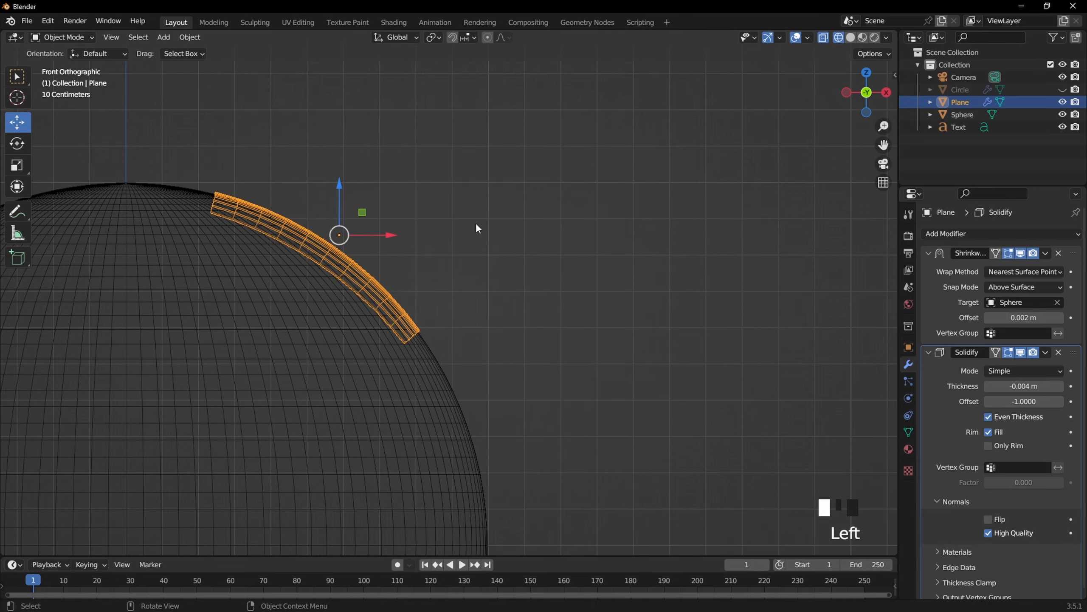
# Step: Return the viewport to solid shading and inspect the sticker on the sphere
pyautogui.moveTo(475, 224); pyautogui.dragTo(504, 248, button='middle')
pyautogui.scroll(-4, 467, 253)
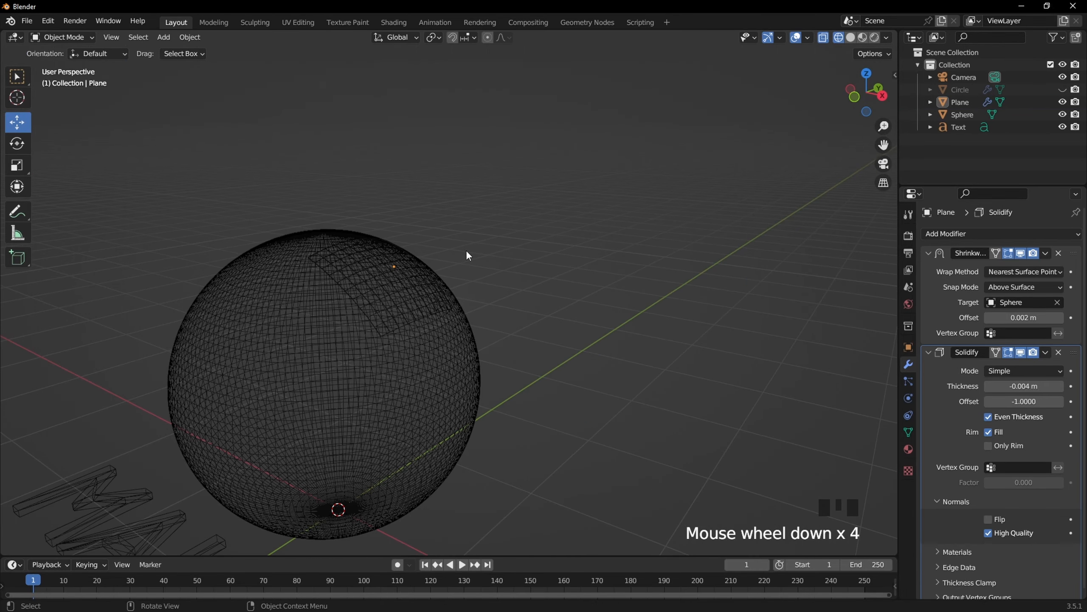
pyautogui.click(852, 37)
pyautogui.moveTo(659, 240)
pyautogui.mouseDown(button='middle')
pyautogui.moveTo(646, 252)
pyautogui.moveTo(580, 251)
pyautogui.moveTo(626, 277)
pyautogui.moveTo(661, 199)
pyautogui.mouseUp(button='middle')
pyautogui.moveTo(754, 163); pyautogui.dragTo(671, 214, button='middle')
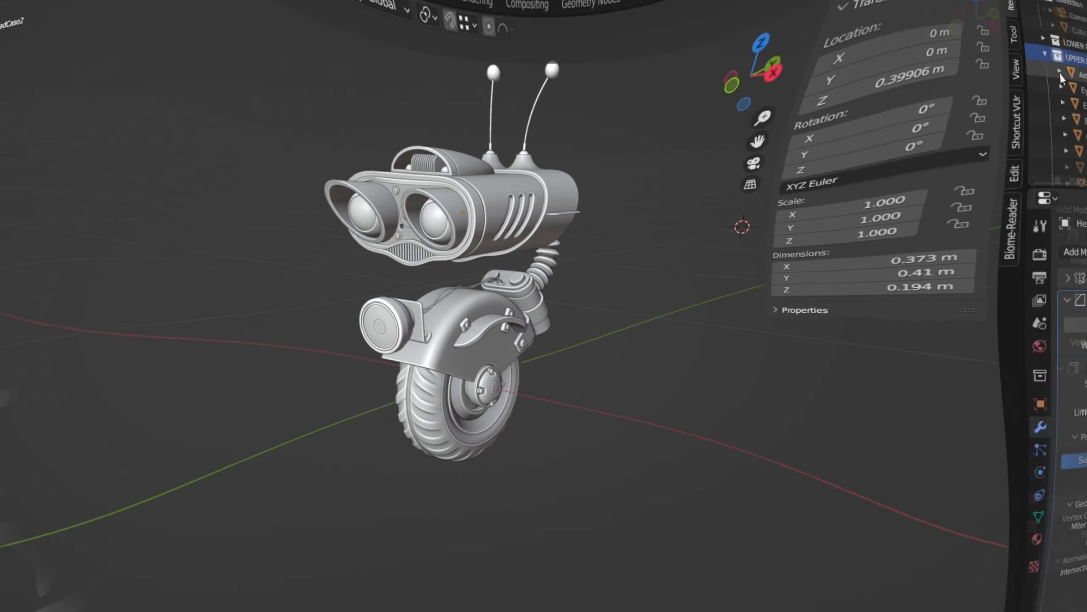
# Step: Create a new collection named STICKERS in the robot file
pyautogui.click(1045, 53)
pyautogui.rightClick(973, 171)
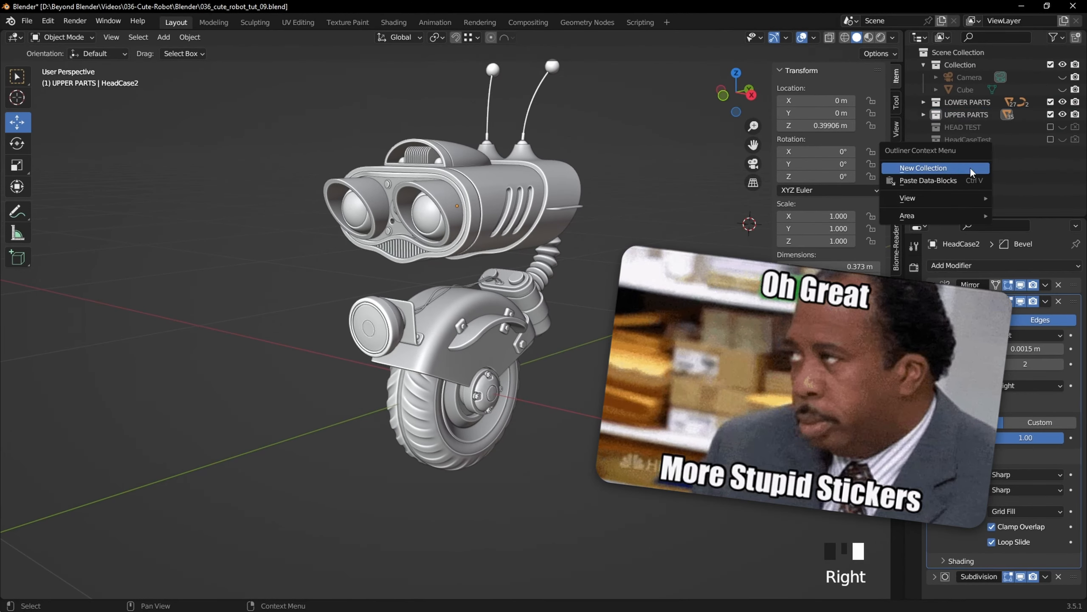
pyautogui.click(972, 170)
pyautogui.doubleClick(972, 153)
pyautogui.write('STICKERS')
pyautogui.press('Return')
# Step: Add a mesh plane to the STICKERS collection and scale it down in Edit Mode to about 0.057 m square
pyautogui.hotkey('shift', 'a')
pyautogui.click(702, 332)
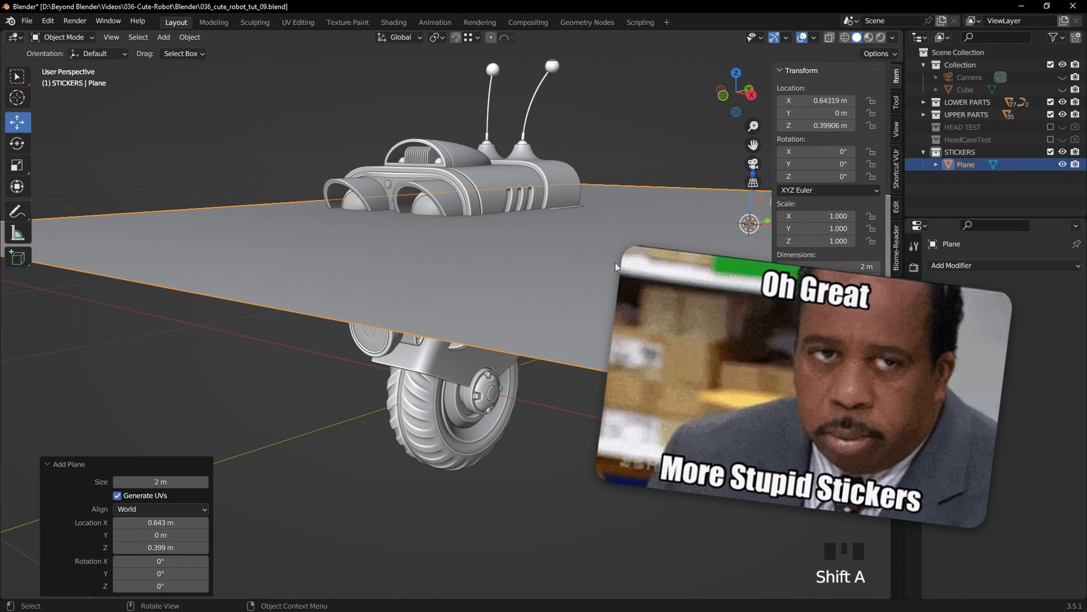
pyautogui.scroll(-6, 663, 296)
pyautogui.moveTo(663, 296); pyautogui.dragTo(639, 332, button='middle')
pyautogui.press('Tab')
pyautogui.press('s')
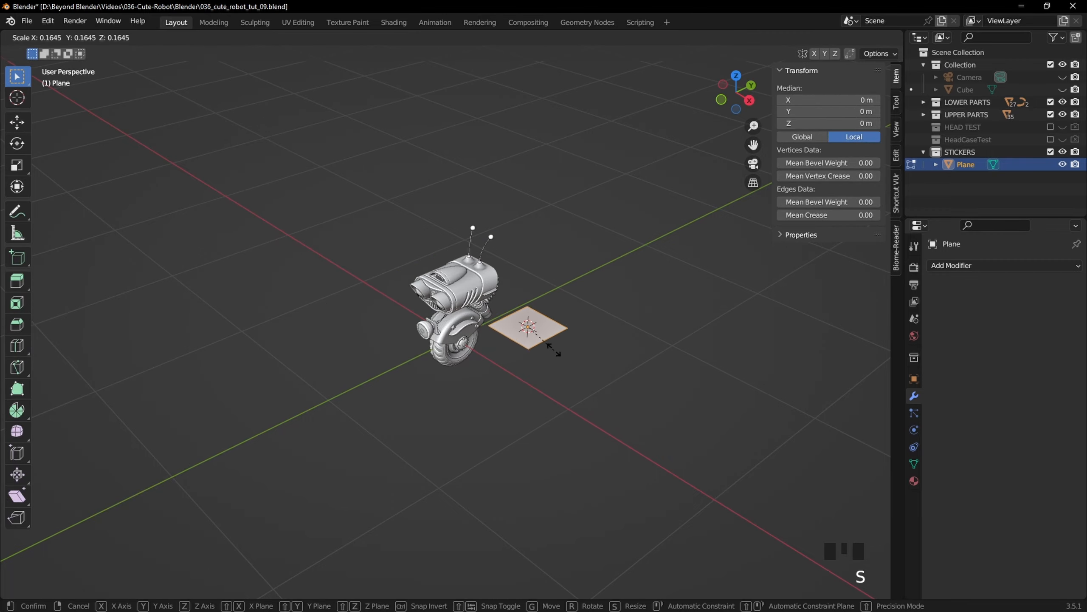
pyautogui.click(578, 338)
pyautogui.scroll(6, 825, 373)
pyautogui.press('s')
pyautogui.click(800, 367)
pyautogui.press('Tab')
# Step: Move the plane above the robot's head casing beside the domed vent, at about X 0.114 m and Y 0.035 m
pyautogui.moveTo(775, 359); pyautogui.dragTo(558, 253)
pyautogui.moveTo(517, 192); pyautogui.dragTo(518, 107)
pyautogui.moveTo(531, 171); pyautogui.dragTo(540, 205, button='middle')
pyautogui.keyDown('shift'); pyautogui.moveTo(569, 193); pyautogui.dragTo(504, 388, button='middle'); pyautogui.keyUp('shift')
pyautogui.press('KP_7')
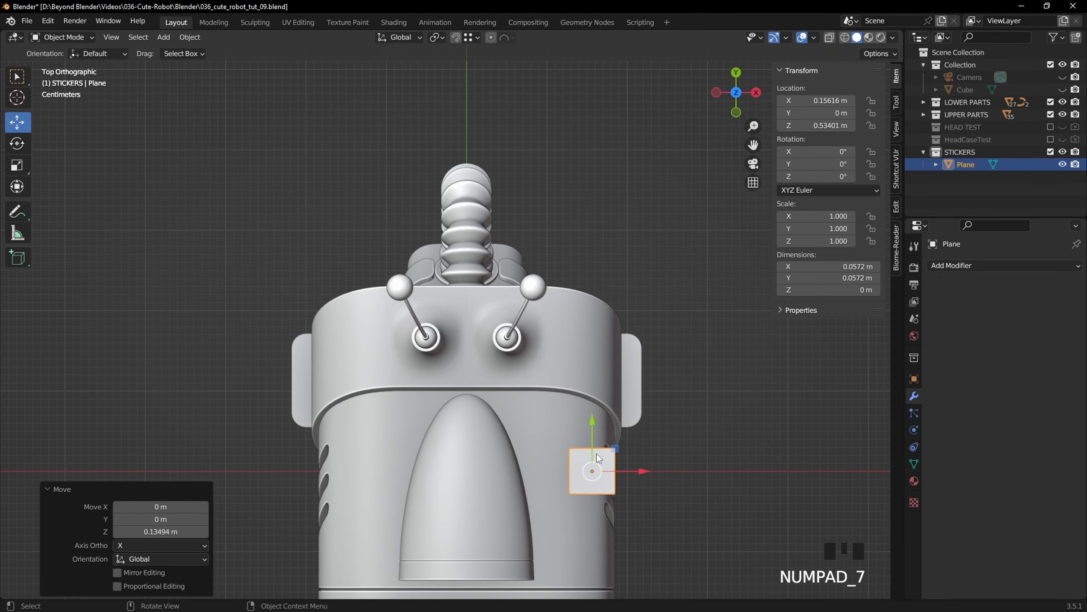
pyautogui.click(637, 435)
pyautogui.scroll(2, 638, 435)
pyautogui.keyDown('shift'); pyautogui.moveTo(638, 436); pyautogui.dragTo(621, 299, button='middle'); pyautogui.keyUp('shift')
# Step: Stretch the plane's mesh along Y to a length of about 0.086 m
pyautogui.press('Tab')
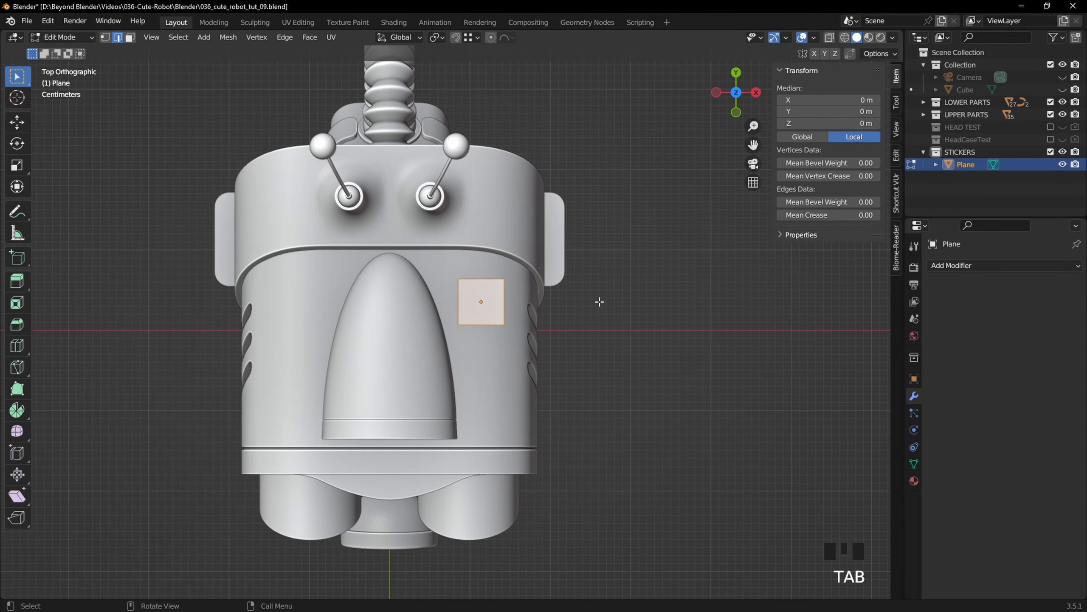
pyautogui.press('s')
pyautogui.press('y')
pyautogui.click(648, 283)
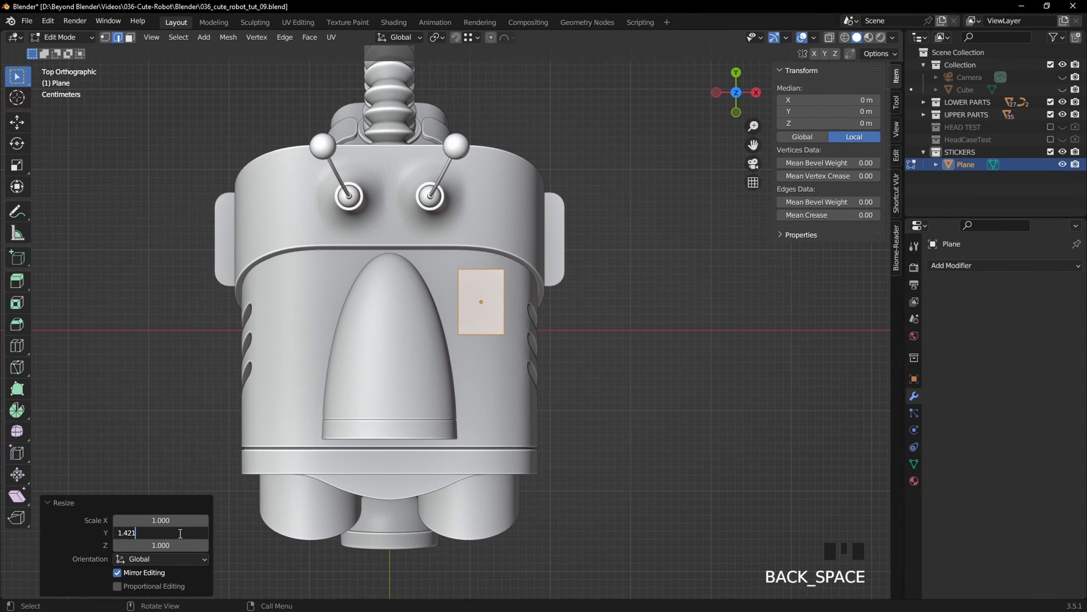
pyautogui.moveTo(619, 308); pyautogui.dragTo(595, 283, button='middle')
pyautogui.press('Tab')
# Step: Subdivide the plane's mesh and increase the number of cuts
pyautogui.moveTo(595, 283); pyautogui.dragTo(519, 256, button='middle')
pyautogui.press('Tab')
pyautogui.rightClick(410, 234)
pyautogui.click(409, 225)
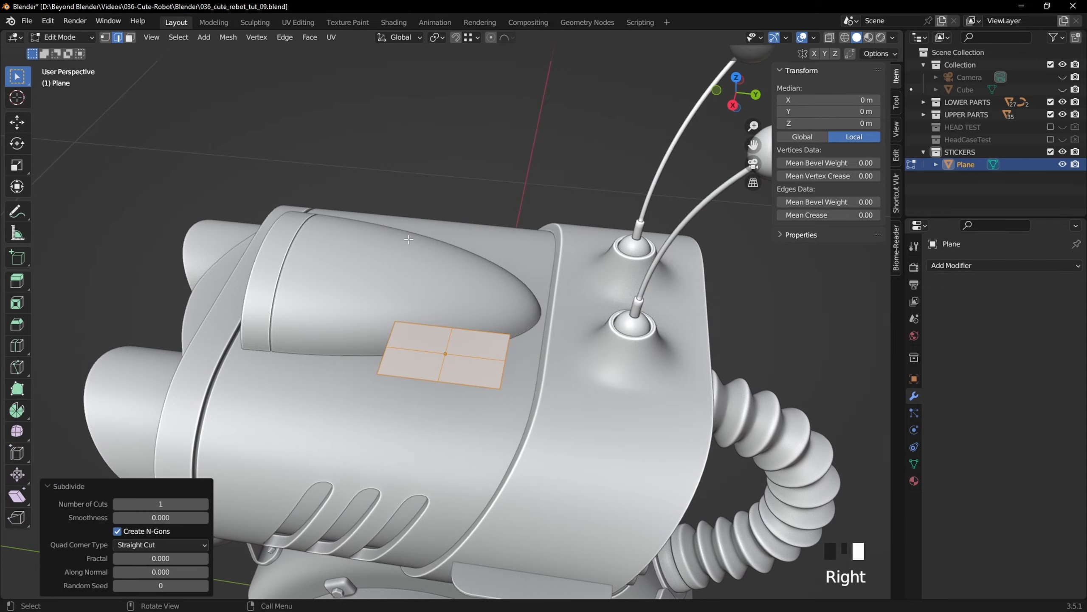
pyautogui.moveTo(574, 337); pyautogui.dragTo(531, 322, button='middle')
pyautogui.click(206, 504)
pyautogui.click(205, 503)
pyautogui.click(205, 503)
pyautogui.press('Tab')
# Step: Lower the plane onto the head casing to a Z location of about 0.487 m
pyautogui.press('KP_1')
pyautogui.scroll(5, 530, 317)
pyautogui.moveTo(518, 191); pyautogui.dragTo(525, 332)
pyautogui.scroll(-3, 524, 332)
pyautogui.moveTo(571, 278); pyautogui.dragTo(525, 304, button='middle')
# Step: Rename the plane as Sticker1
pyautogui.doubleClick(1009, 162)
pyautogui.write('St')
pyautogui.moveTo(660, 341); pyautogui.dragTo(629, 343, button='middle')
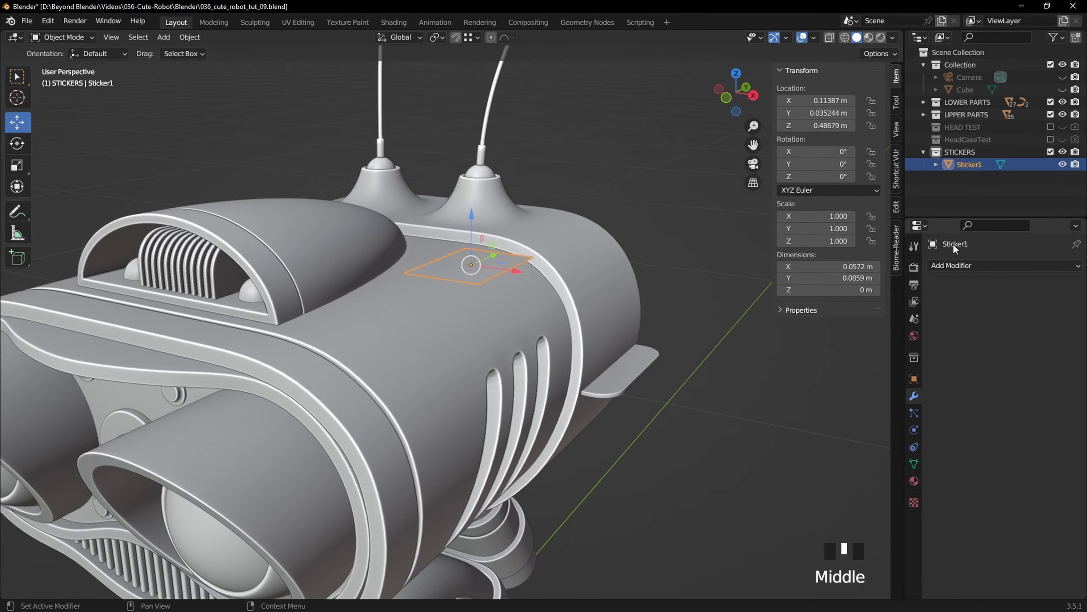
# Step: Add a Shrinkwrap modifier to Sticker1 with HeadCase2 as target and the snap mode Above Surface
pyautogui.click(985, 265)
pyautogui.click(935, 408)
pyautogui.click(444, 339)
pyautogui.moveTo(608, 270); pyautogui.dragTo(573, 287, button='middle')
pyautogui.click(1025, 319)
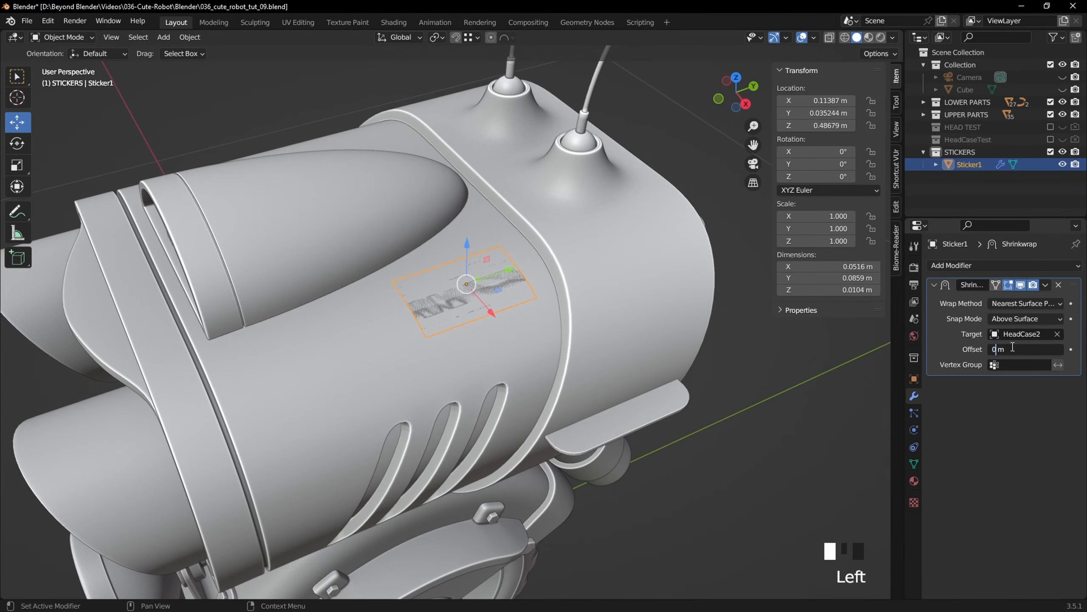
# Step: Set Sticker1's Shrinkwrap offset to 0.0003 m
pyautogui.rightClick(478, 284)
pyautogui.moveTo(479, 285); pyautogui.dragTo(662, 258, button='middle')
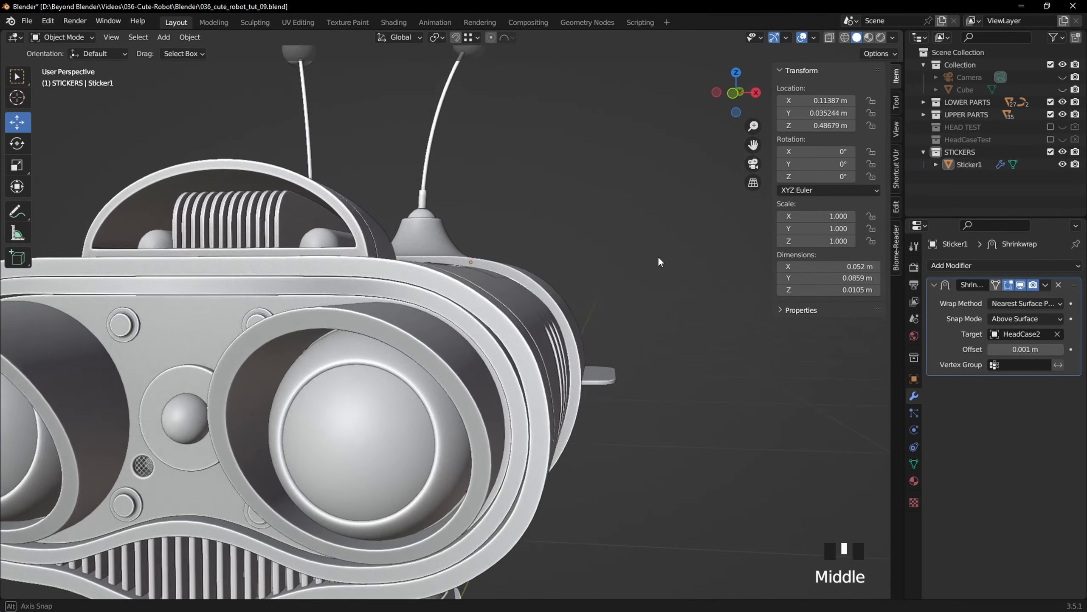
pyautogui.scroll(5, 515, 271)
pyautogui.keyDown('shift'); pyautogui.moveTo(516, 271); pyautogui.dragTo(494, 321, button='middle'); pyautogui.keyUp('shift')
pyautogui.moveTo(1027, 349); pyautogui.dragTo(1034, 344)
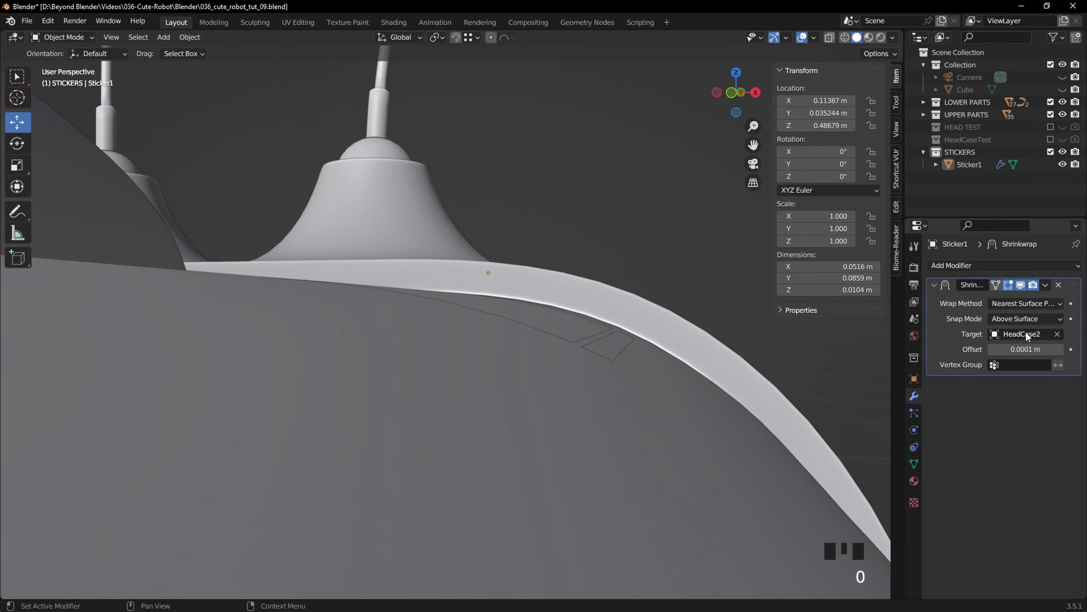
pyautogui.moveTo(642, 240); pyautogui.dragTo(537, 353, button='middle')
# Step: Show the wireframe overlay and turn off the Shrinkwrap's viewport display to see Sticker1's flat mesh from the front
pyautogui.press('KP_1')
pyautogui.scroll(9, 520, 302)
pyautogui.press('Tab')
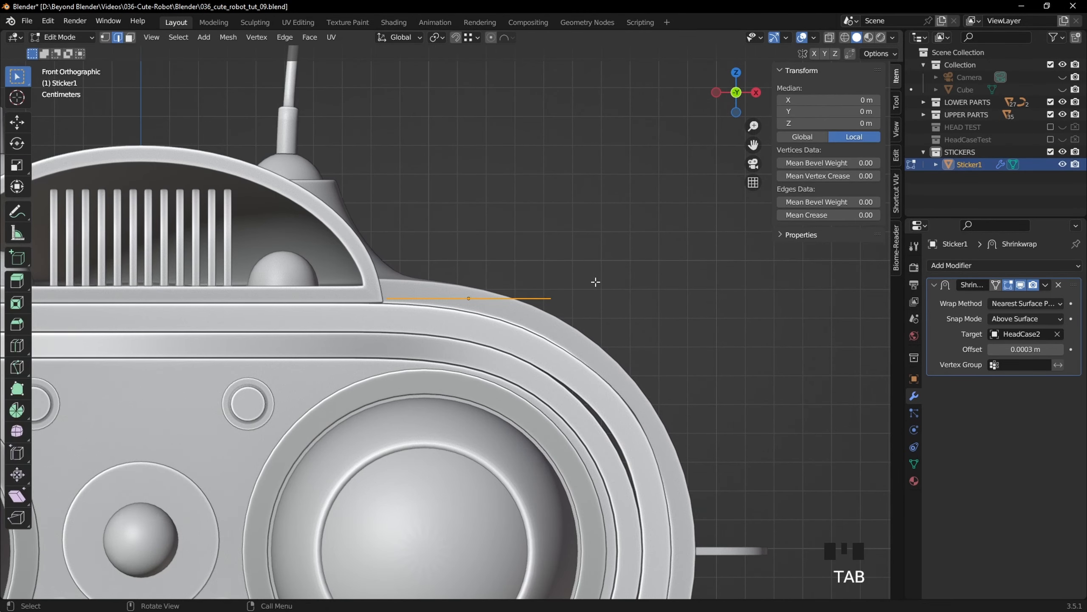
pyautogui.press('Tab')
pyautogui.press('q')
pyautogui.click(573, 260)
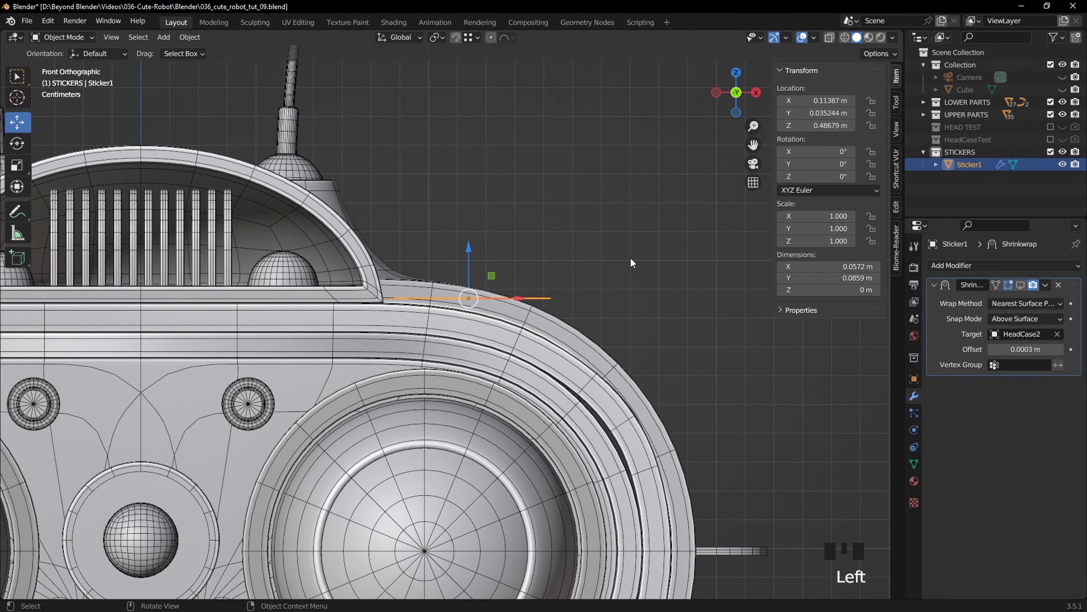
# Step: Rotate Sticker1 about 12.8° around Y and move it to about X 0.116 m, Z 0.483 m along the casing's slope
pyautogui.press('r')
pyautogui.click(653, 288)
pyautogui.moveTo(491, 277); pyautogui.dragTo(498, 288)
pyautogui.press('r')
pyautogui.click(633, 278)
pyautogui.moveTo(633, 278); pyautogui.dragTo(413, 343, button='middle')
pyautogui.press('Tab')
pyautogui.press('Tab')
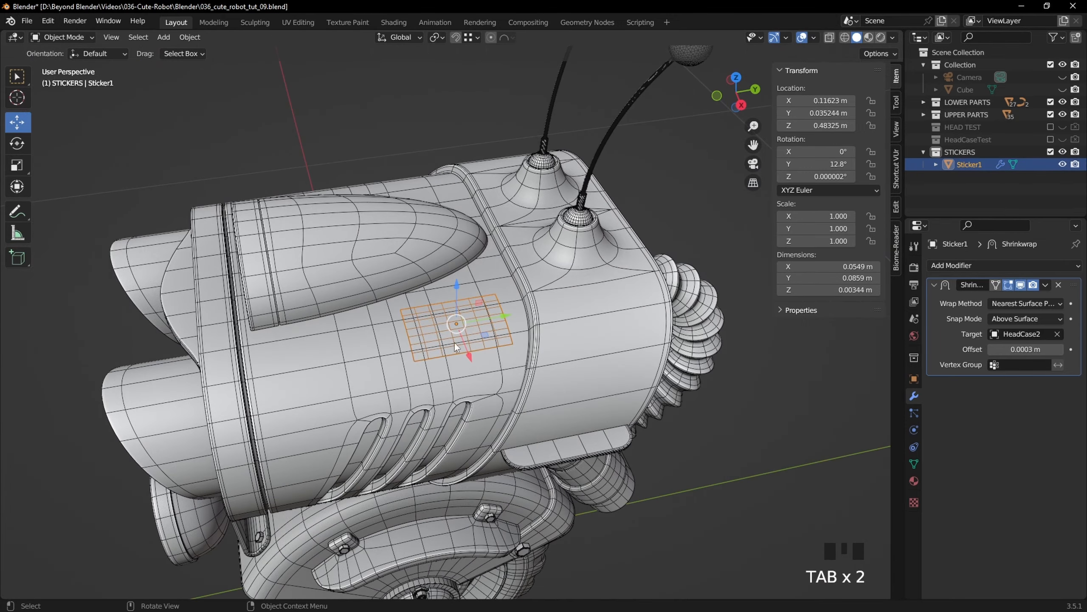
# Step: Rotate Sticker1 to about -14.6° around Z, hide the wireframe overlay and deselect it
pyautogui.moveTo(478, 354); pyautogui.dragTo(467, 360)
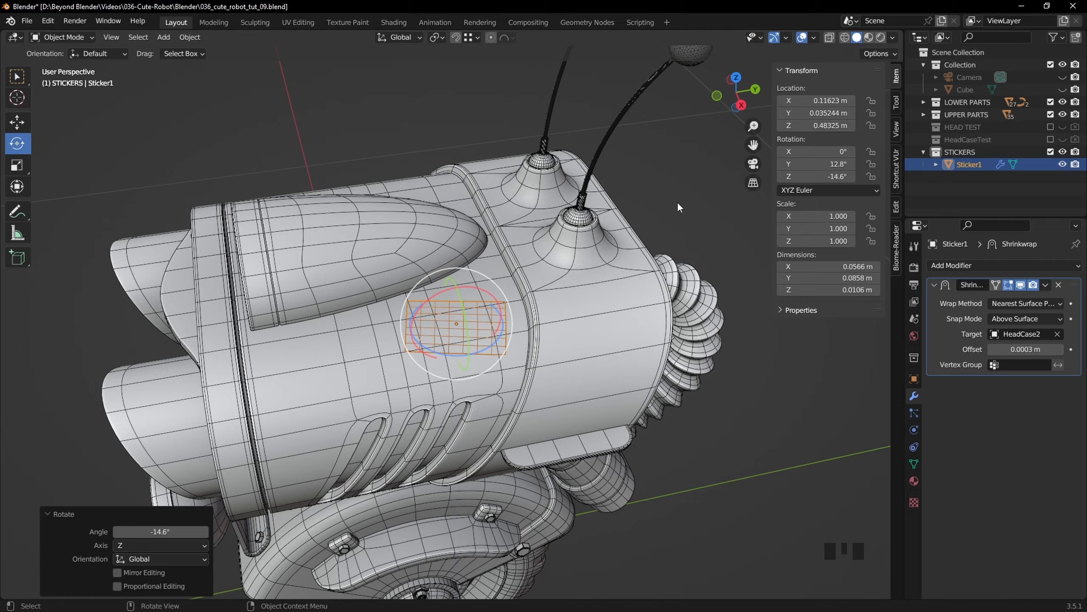
pyautogui.press('q')
pyautogui.moveTo(677, 201); pyautogui.dragTo(616, 257, button='middle')
pyautogui.click(682, 253)
pyautogui.scroll(-5, 565, 319)
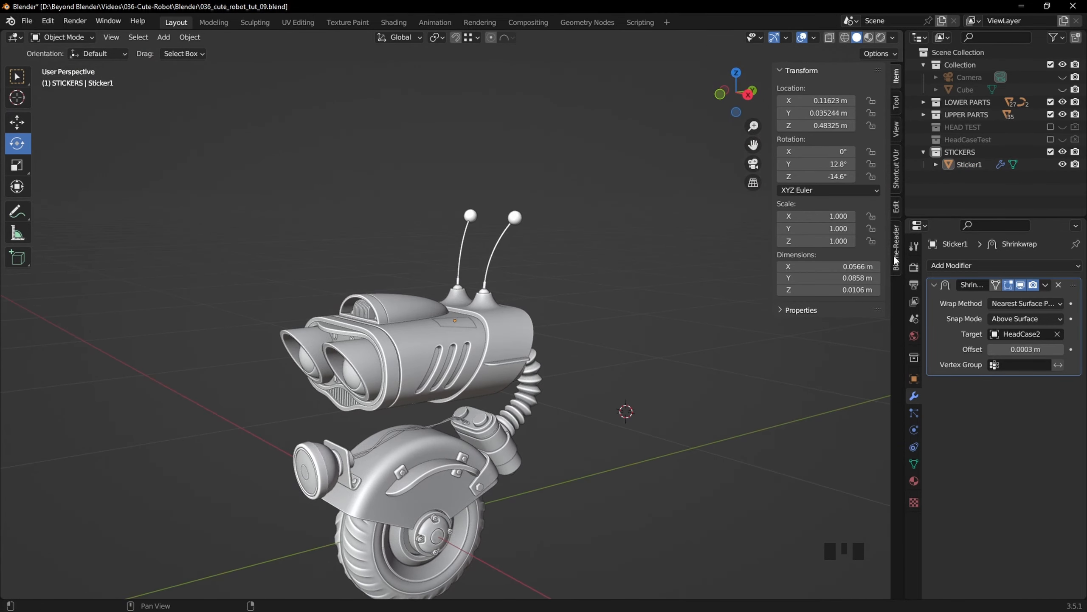
# Step: Duplicate Sticker1 with its Shrinkwrap viewport display off and move the copy to the rear opposite side of the head
pyautogui.hotkey('shift', 'd')
pyautogui.moveTo(767, 132); pyautogui.dragTo(811, 156, button='middle')
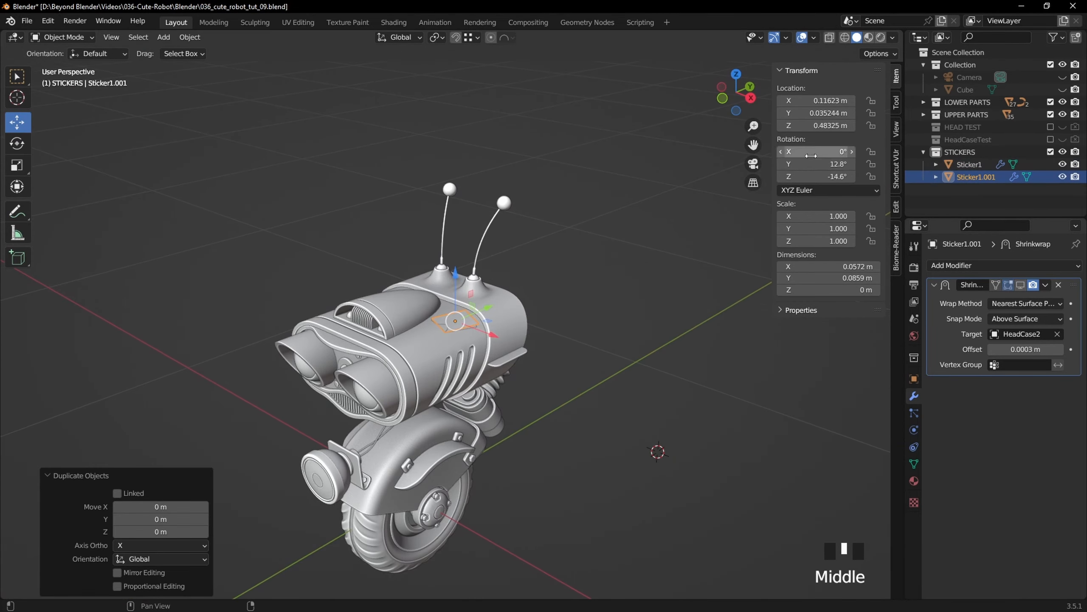
pyautogui.moveTo(491, 334); pyautogui.dragTo(394, 300)
pyautogui.moveTo(398, 301); pyautogui.dragTo(614, 360, button='middle')
pyautogui.moveTo(460, 347); pyautogui.dragTo(390, 366)
pyautogui.moveTo(398, 343); pyautogui.dragTo(338, 266, button='middle')
pyautogui.scroll(4, 349, 255)
# Step: Rotate the sticker copy to follow the slope of the rear casing, using the Local transform orientation
pyautogui.press('r')
pyautogui.moveTo(351, 251); pyautogui.dragTo(398, 330)
pyautogui.click(427, 219)
pyautogui.moveTo(409, 321); pyautogui.dragTo(620, 340, button='middle')
pyautogui.click(16, 144)
pyautogui.click(400, 38)
pyautogui.click(390, 90)
pyautogui.moveTo(608, 291); pyautogui.dragTo(488, 301, button='middle')
pyautogui.moveTo(469, 324); pyautogui.dragTo(374, 199)
pyautogui.moveTo(373, 201); pyautogui.dragTo(516, 240, button='middle')
# Step: Fine-tune the sticker copy above the rear casing to about X -0.177 m, Y 0.142 m, with rotation about -59°, -1.2°, 90°
pyautogui.click(17, 186)
pyautogui.moveTo(531, 398); pyautogui.dragTo(519, 378)
pyautogui.moveTo(514, 373); pyautogui.dragTo(342, 339, button='middle')
pyautogui.moveTo(430, 277); pyautogui.dragTo(429, 277)
pyautogui.moveTo(429, 278); pyautogui.dragTo(599, 300, button='middle')
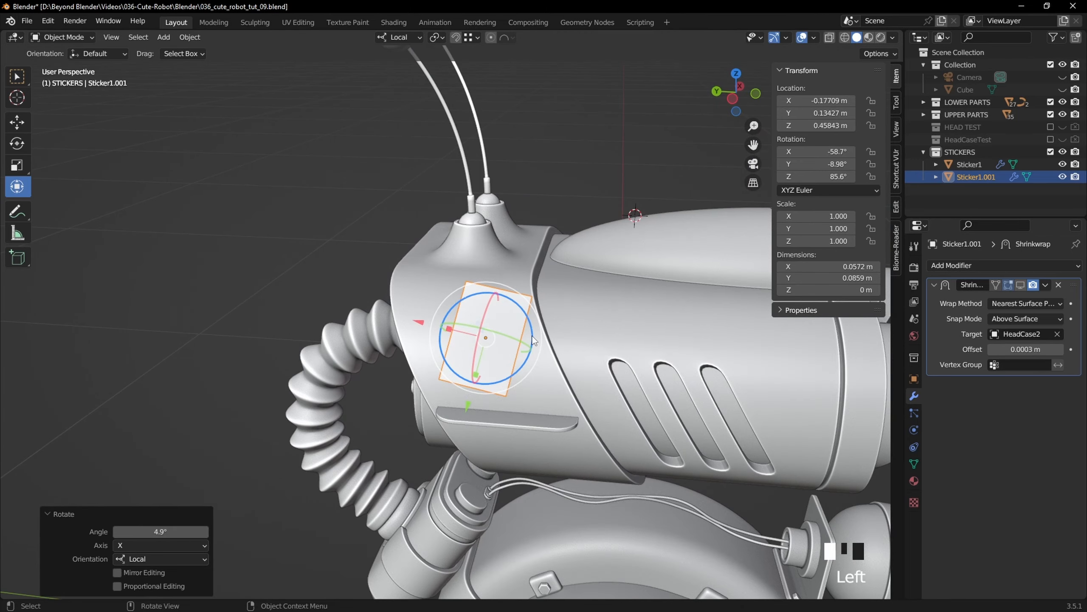
pyautogui.moveTo(522, 299); pyautogui.dragTo(517, 295)
pyautogui.moveTo(418, 334); pyautogui.dragTo(406, 331)
# Step: Rename the duplicated sticker Sticker2 and turn its Shrinkwrap viewport display back on
pyautogui.click(407, 192)
pyautogui.moveTo(445, 214); pyautogui.dragTo(437, 236, button='middle')
pyautogui.click(502, 334)
pyautogui.click(1020, 285)
pyautogui.click(535, 147)
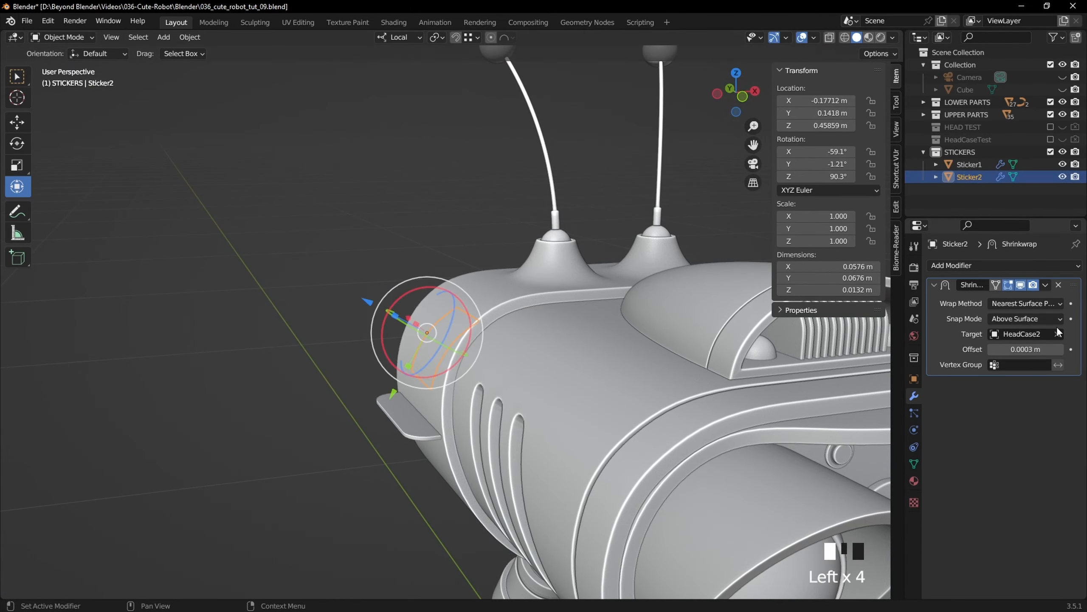
pyautogui.click(482, 289)
pyautogui.click(471, 205)
# Step: Duplicate Sticker1 in place and rename the copy Sticker3
pyautogui.moveTo(531, 240); pyautogui.dragTo(514, 296, button='middle')
pyautogui.scroll(-4, 599, 285)
pyautogui.click(523, 281)
pyautogui.hotkey('shift', 'd')
pyautogui.rightClick(615, 306)
pyautogui.doubleClick(988, 176)
pyautogui.moveTo(978, 177); pyautogui.dragTo(1079, 177)
pyautogui.write('3')
pyautogui.press('Return')
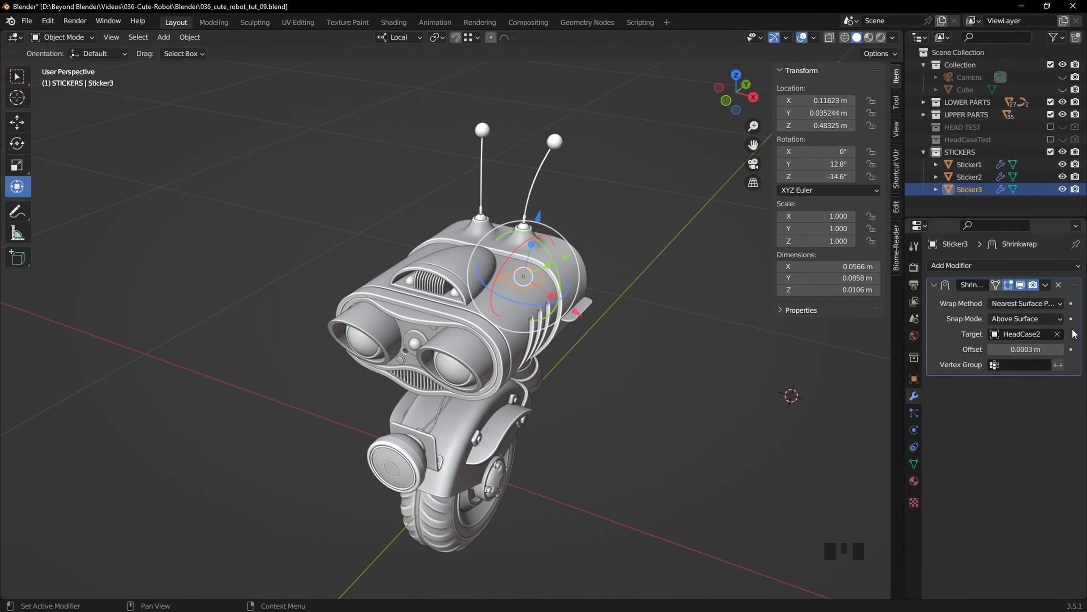
# Step: Clear Sticker3's Shrinkwrap target and move the sticker from the head down beside the tyre shroud
pyautogui.click(1057, 334)
pyautogui.keyDown('shift'); pyautogui.moveTo(137, 146); pyautogui.dragTo(158, 141, button='middle'); pyautogui.keyUp('shift')
pyautogui.moveTo(566, 245); pyautogui.dragTo(555, 433)
pyautogui.moveTo(555, 432); pyautogui.dragTo(486, 400, button='middle')
pyautogui.moveTo(540, 432); pyautogui.dragTo(538, 371)
pyautogui.moveTo(573, 410); pyautogui.dragTo(471, 412)
pyautogui.moveTo(471, 412); pyautogui.dragTo(595, 479, button='middle')
# Step: Place the upright Sticker3 close against the shroud's side face at about X 0.081 m
pyautogui.press('g')
pyautogui.click(603, 470)
pyautogui.moveTo(644, 380); pyautogui.dragTo(816, 140, button='middle')
pyautogui.moveTo(542, 314); pyautogui.dragTo(595, 296, button='middle')
pyautogui.press('KP_1')
pyautogui.scroll(5, 552, 362)
pyautogui.moveTo(558, 396); pyautogui.dragTo(509, 397)
pyautogui.moveTo(537, 373); pyautogui.dragTo(459, 383, button='middle')
# Step: Rotate Sticker3 in the side view to about 230° around Y and place it below the handle's front end
pyautogui.press('KP_3')
pyautogui.press('r')
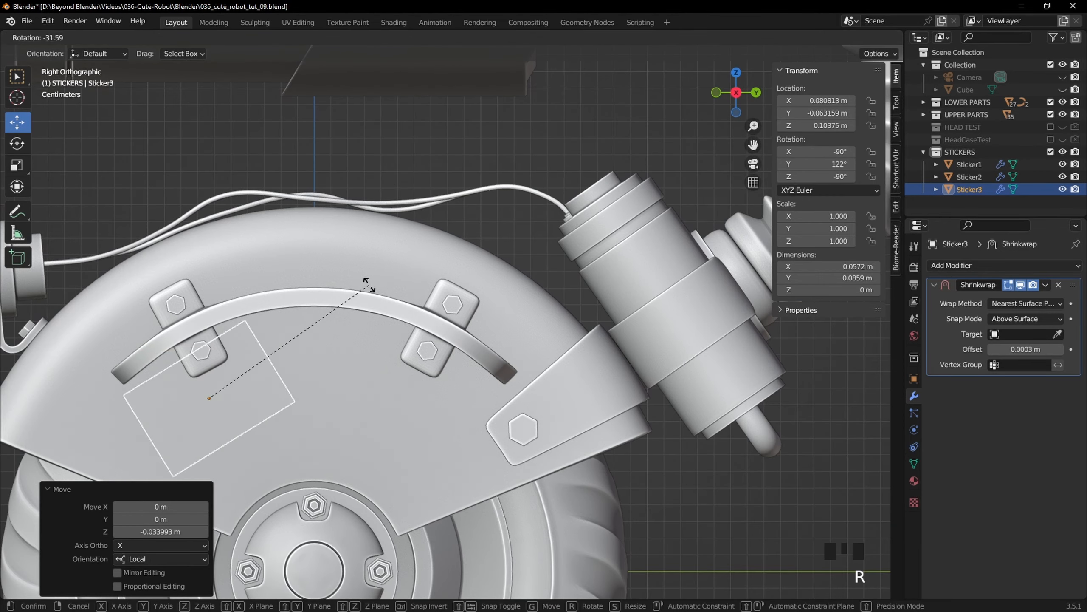
pyautogui.click(90, 310)
pyautogui.keyDown('shift'); pyautogui.moveTo(90, 310); pyautogui.dragTo(220, 245, button='middle'); pyautogui.keyUp('shift')
pyautogui.press('g')
pyautogui.click(210, 286)
# Step: Scale Sticker3's mesh in Edit Mode to about 0.046 × 0.068 m and nudge the sticker toward the shroud's front
pyautogui.press('Tab')
pyautogui.press('s')
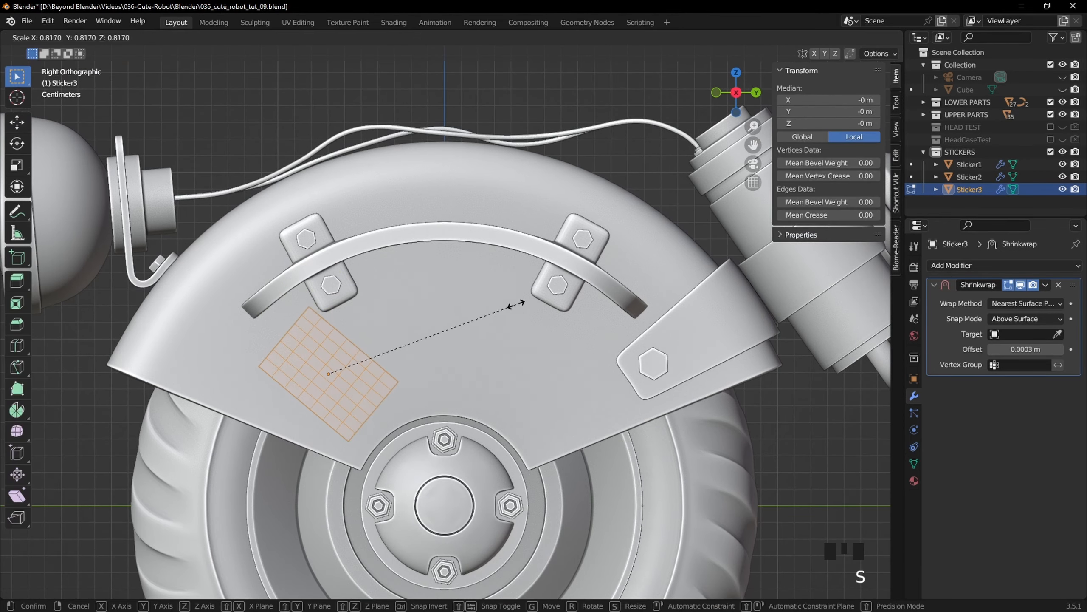
pyautogui.click(506, 307)
pyautogui.press('Tab')
pyautogui.moveTo(322, 343); pyautogui.dragTo(295, 340)
pyautogui.scroll(-3, 295, 341)
pyautogui.moveTo(308, 351); pyautogui.dragTo(386, 343, button='middle')
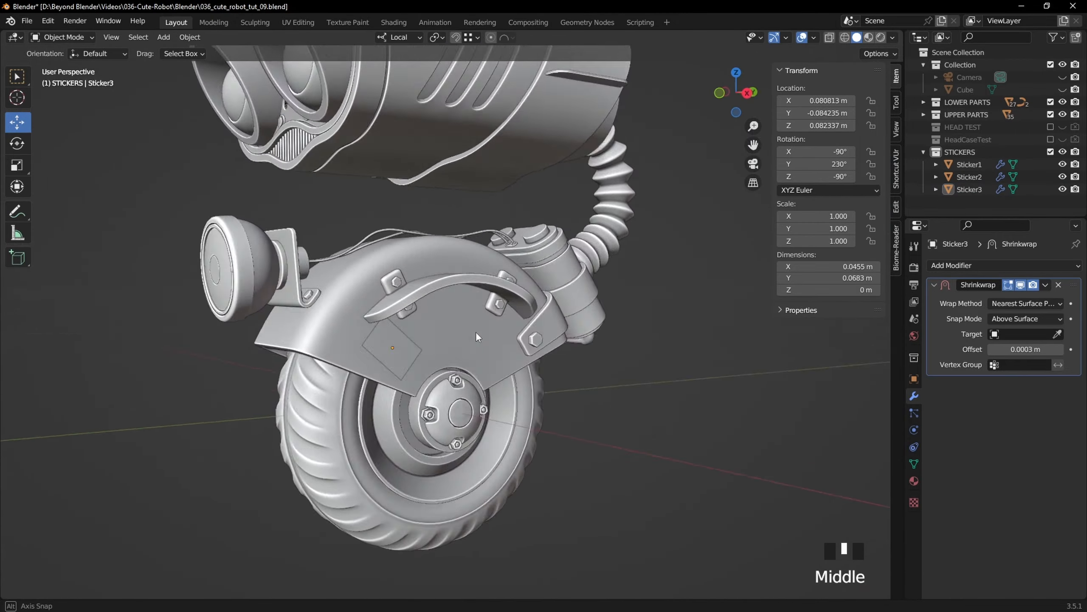
# Step: Move Sticker3 to about Y -0.080 m, Z 0.080 m and set its Shrinkwrap target to TyreShroud
pyautogui.press('KP_3')
pyautogui.press('g')
pyautogui.click(410, 343)
pyautogui.click(634, 411)
pyautogui.moveTo(513, 402)
pyautogui.mouseDown(button='middle')
pyautogui.moveTo(621, 394)
pyautogui.moveTo(370, 469)
pyautogui.moveTo(492, 385)
pyautogui.mouseUp(button='middle')
pyautogui.click(342, 392)
pyautogui.click(1057, 334)
pyautogui.click(461, 393)
pyautogui.click(621, 411)
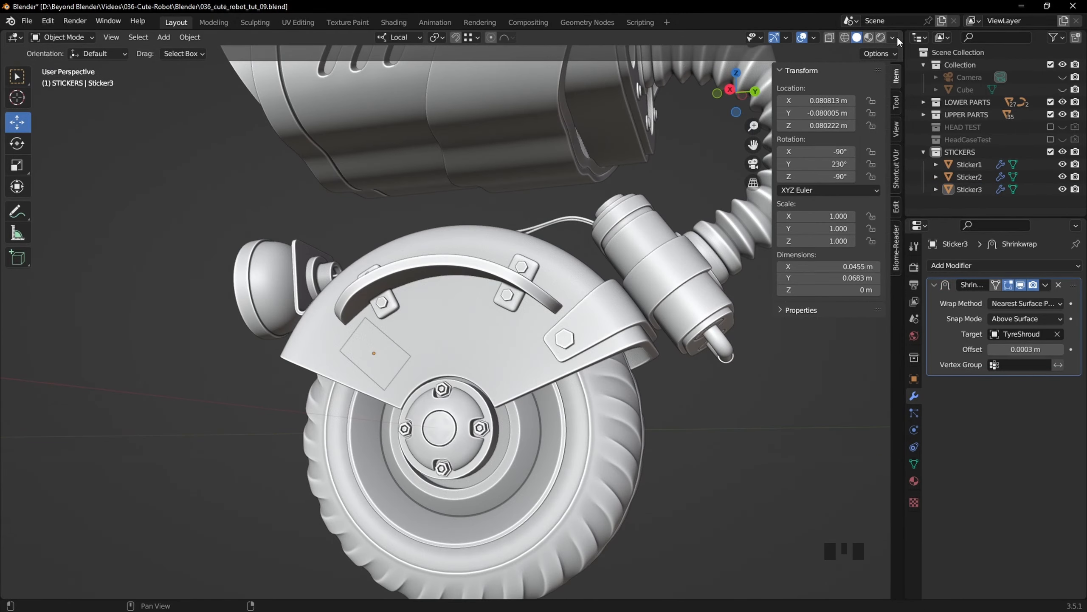
# Step: Set the viewport shading to random object colours and save the file
pyautogui.click(892, 38)
pyautogui.click(885, 210)
pyautogui.scroll(-3, 524, 238)
pyautogui.moveTo(525, 239); pyautogui.dragTo(578, 333, button='middle')
pyautogui.scroll(3, 739, 380)
pyautogui.hotkey('ctrl', 's')
# Step: Snap the 3D cursor to the world origin and add a mesh circle with 32 vertices and a 1 m radius
pyautogui.scroll(-3, 736, 379)
pyautogui.keyDown('shift'); pyautogui.moveTo(736, 380); pyautogui.dragTo(581, 385, button='middle'); pyautogui.keyUp('shift')
pyautogui.hotkey('shift', 's')
pyautogui.click(517, 421)
pyautogui.hotkey('shift', 'a')
pyautogui.moveTo(556, 359)
pyautogui.click(640, 131)
pyautogui.scroll(-5, 429, 371)
pyautogui.moveTo(429, 371); pyautogui.dragTo(507, 392, button='middle')
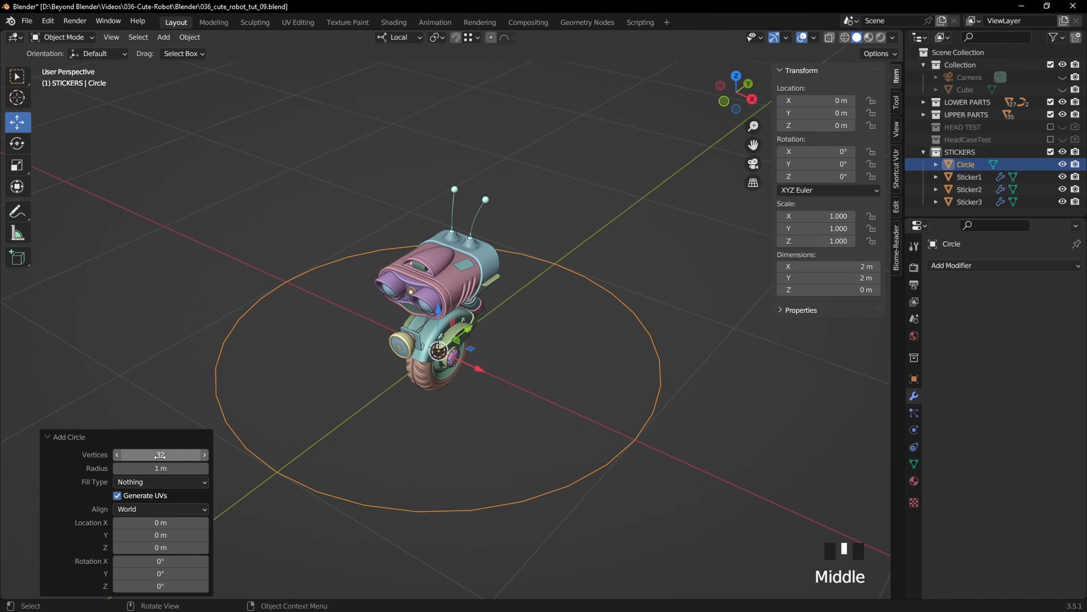
# Step: Scale the circle's mesh in Edit Mode down to a diameter of about 0.064 m
pyautogui.moveTo(641, 336); pyautogui.dragTo(611, 362, button='middle')
pyautogui.press('Tab')
pyautogui.press('s')
pyautogui.click(527, 349)
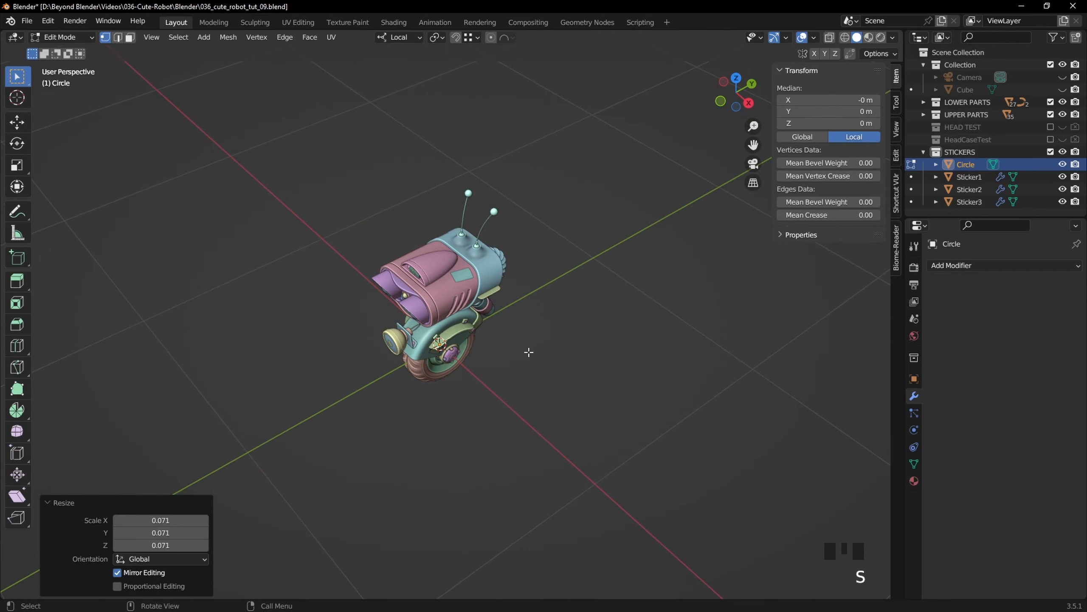
pyautogui.scroll(6, 655, 430)
pyautogui.press('s')
pyautogui.click(584, 398)
# Step: Move the circle out from the origin to beside the tyre shroud's side
pyautogui.press('Tab')
pyautogui.moveTo(585, 398); pyautogui.dragTo(630, 374, button='middle')
pyautogui.moveTo(659, 386); pyautogui.dragTo(358, 334)
pyautogui.moveTo(314, 285); pyautogui.dragTo(315, 228)
pyautogui.moveTo(336, 273); pyautogui.dragTo(361, 277)
pyautogui.keyDown('shift'); pyautogui.moveTo(361, 278); pyautogui.dragTo(561, 369, button='middle'); pyautogui.keyUp('shift')
pyautogui.scroll(4, 561, 370)
pyautogui.moveTo(564, 371); pyautogui.dragTo(606, 373, button='middle')
# Step: Fill the circle with a single face and turn on the wireframe overlay to inspect the meshes
pyautogui.press('Tab')
pyautogui.press('f')
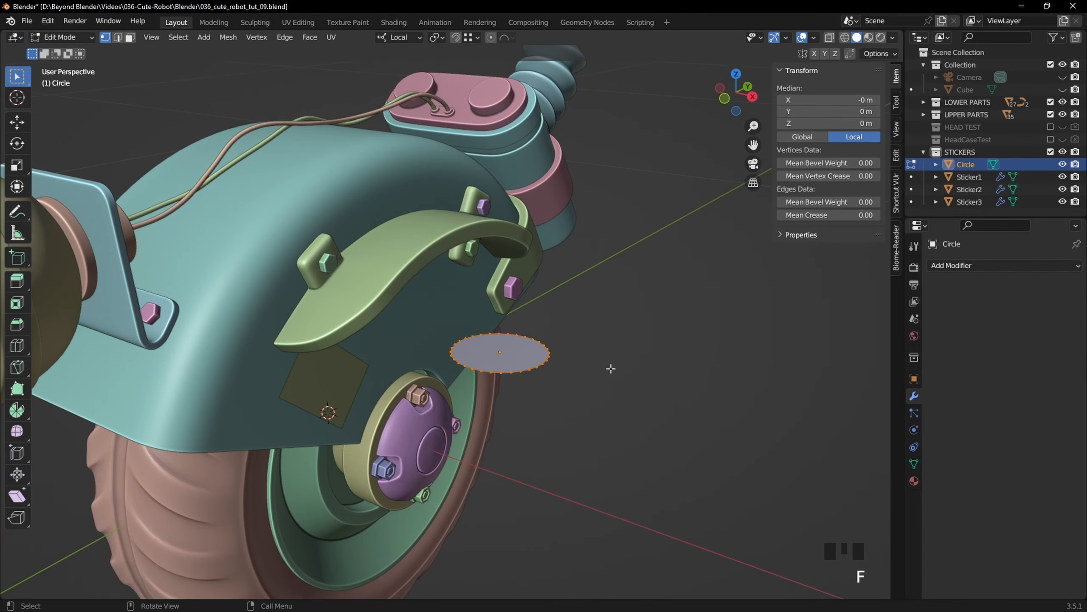
pyautogui.press('Tab')
pyautogui.click(814, 38)
pyautogui.click(752, 273)
pyautogui.click(643, 320)
pyautogui.moveTo(640, 330); pyautogui.dragTo(534, 351, button='middle')
pyautogui.click(414, 363)
pyautogui.moveTo(719, 188); pyautogui.dragTo(757, 239, button='middle')
pyautogui.moveTo(471, 193); pyautogui.dragTo(681, 351, button='middle')
# Step: Place the circle, rotated 90° around Y, on the shroud face behind Sticker3 and hide the wireframe overlay
pyautogui.press('KP_3')
pyautogui.scroll(4, 540, 269)
pyautogui.moveTo(634, 400); pyautogui.dragTo(505, 389)
pyautogui.click(814, 38)
pyautogui.click(752, 273)
pyautogui.keyDown('shift'); pyautogui.moveTo(567, 336); pyautogui.dragTo(612, 320, button='middle'); pyautogui.keyUp('shift')
pyautogui.moveTo(524, 379); pyautogui.dragTo(522, 380)
pyautogui.moveTo(634, 343); pyautogui.dragTo(479, 355, button='middle')
# Step: Add a Shrinkwrap modifier to Circle with snap mode Above Surface, target TyreShroud and offset 0.0003 m
pyautogui.click(963, 266)
pyautogui.click(936, 405)
pyautogui.click(1010, 319)
pyautogui.click(994, 391)
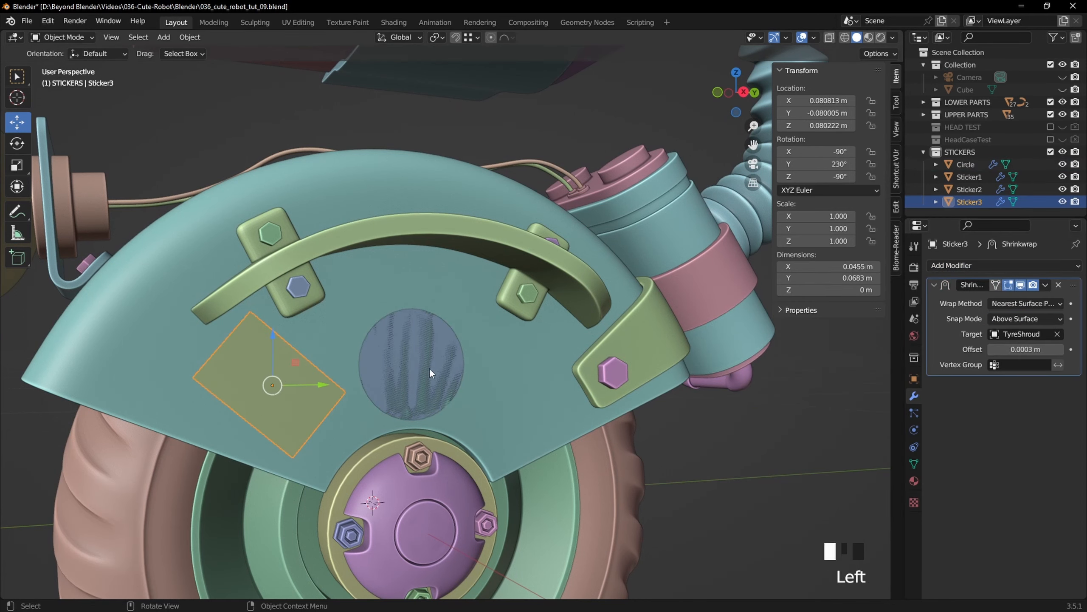
pyautogui.click(431, 372)
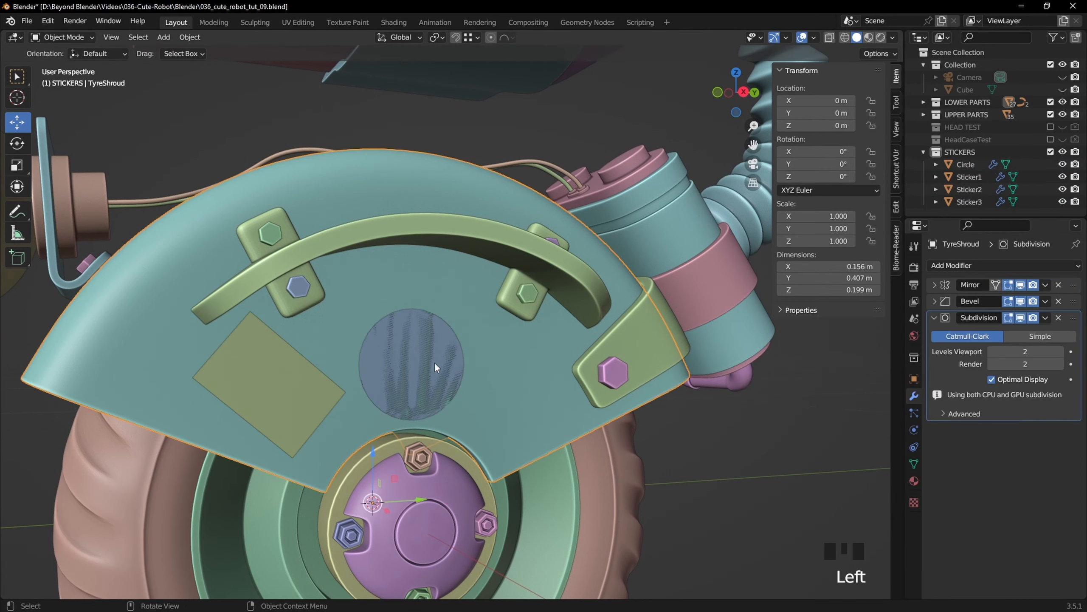
pyautogui.press('Return')
pyautogui.click(711, 428)
pyautogui.moveTo(572, 405)
pyautogui.mouseDown(button='middle')
pyautogui.moveTo(604, 389)
pyautogui.moveTo(582, 388)
pyautogui.mouseUp(button='middle')
pyautogui.moveTo(574, 386); pyautogui.dragTo(547, 368, button='middle')
# Step: Slide Circle over the shroud's curved front to test its wrapping and place it at about Y 0.022 m, Z 0.097 m
pyautogui.click(443, 379)
pyautogui.moveTo(449, 350); pyautogui.dragTo(452, 146)
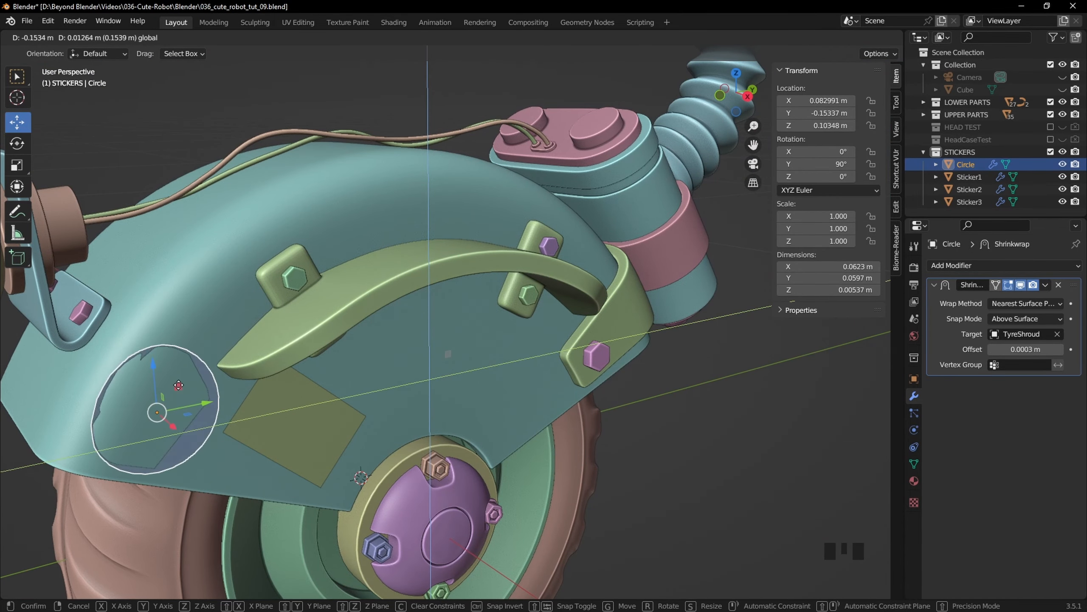
pyautogui.moveTo(179, 385); pyautogui.dragTo(489, 304)
pyautogui.moveTo(489, 304); pyautogui.dragTo(455, 284, button='middle')
pyautogui.moveTo(470, 301); pyautogui.dragTo(475, 346)
pyautogui.hotkey('alt', 'a')
pyautogui.scroll(-4, 463, 330)
pyautogui.moveTo(480, 332); pyautogui.dragTo(552, 407, button='middle')
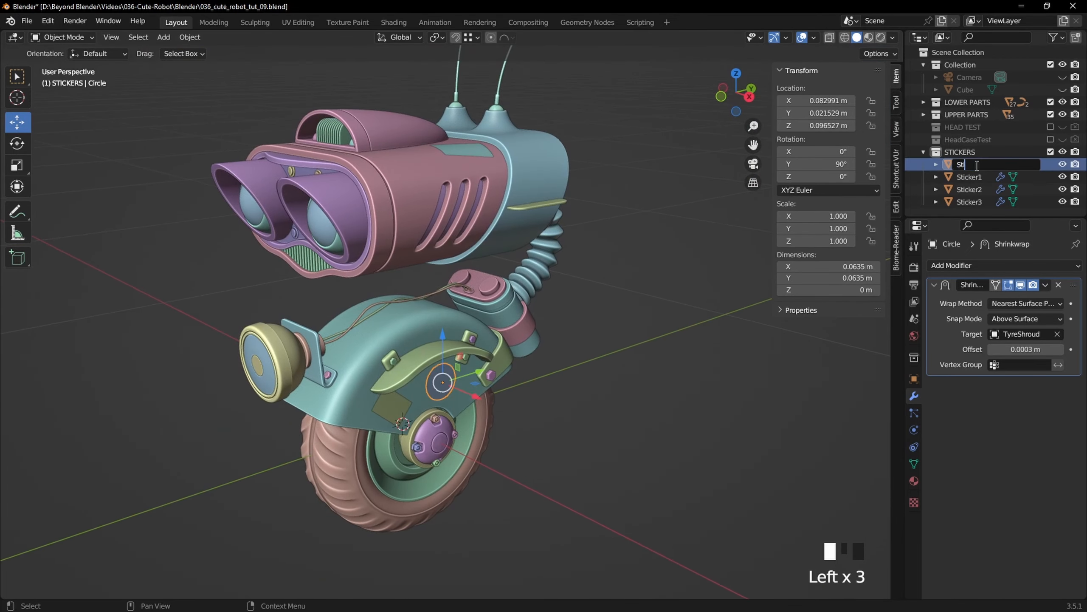
# Step: Duplicate the circle sticker, rename the copy Sticker5 and move it about -0.307 m along X to the shroud's other side
pyautogui.hotkey('alt', 'a')
pyautogui.moveTo(513, 373); pyautogui.dragTo(582, 399, button='middle')
pyautogui.click(415, 372)
pyautogui.hotkey('shift', 'd')
pyautogui.click(595, 354)
pyautogui.doubleClick(970, 212)
pyautogui.write('Sticker5')
pyautogui.press('Return')
pyautogui.moveTo(513, 422); pyautogui.dragTo(385, 384)
pyautogui.moveTo(385, 377); pyautogui.dragTo(452, 386, button='middle')
# Step: With Sticker5's Shrinkwrap hidden in the viewport and face orientation shown, rotate it to -180° around X
pyautogui.click(1020, 285)
pyautogui.click(814, 38)
pyautogui.click(741, 282)
pyautogui.scroll(3, 452, 387)
pyautogui.click(17, 144)
pyautogui.moveTo(354, 466); pyautogui.dragTo(352, 483)
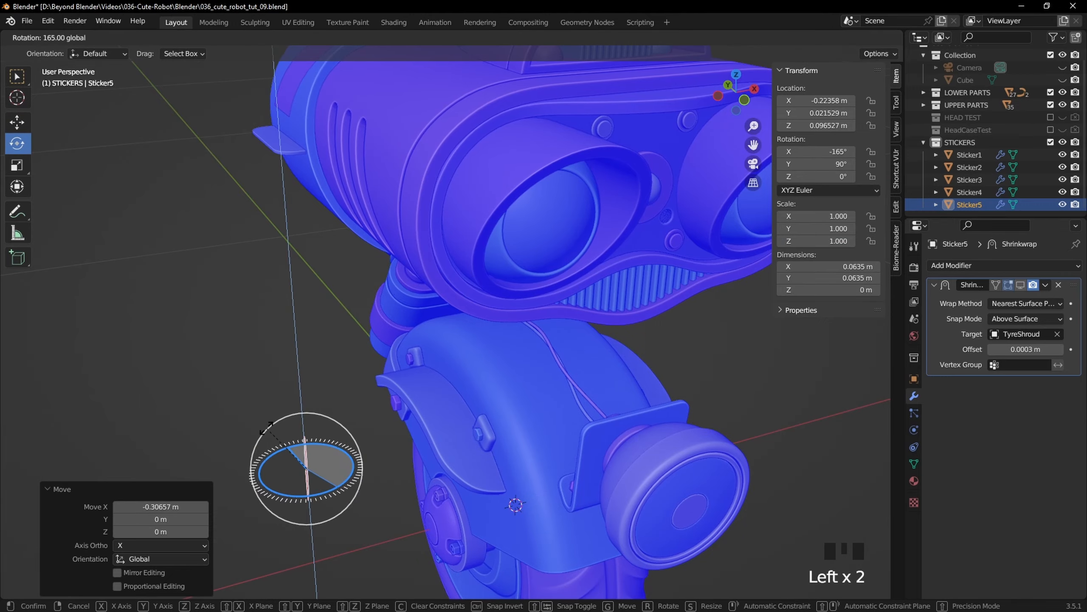
pyautogui.keyDown('ctrl'); pyautogui.moveTo(256, 440); pyautogui.dragTo(254, 438); pyautogui.keyUp('ctrl')
pyautogui.keyDown('shift'); pyautogui.moveTo(428, 390); pyautogui.dragTo(443, 364, button='middle'); pyautogui.keyUp('shift')
# Step: Move Sticker5 beside the shroud face at about X -0.081 m and hide the face orientation overlay
pyautogui.click(17, 122)
pyautogui.moveTo(333, 395); pyautogui.dragTo(370, 375, button='middle')
pyautogui.moveTo(398, 436); pyautogui.dragTo(500, 402)
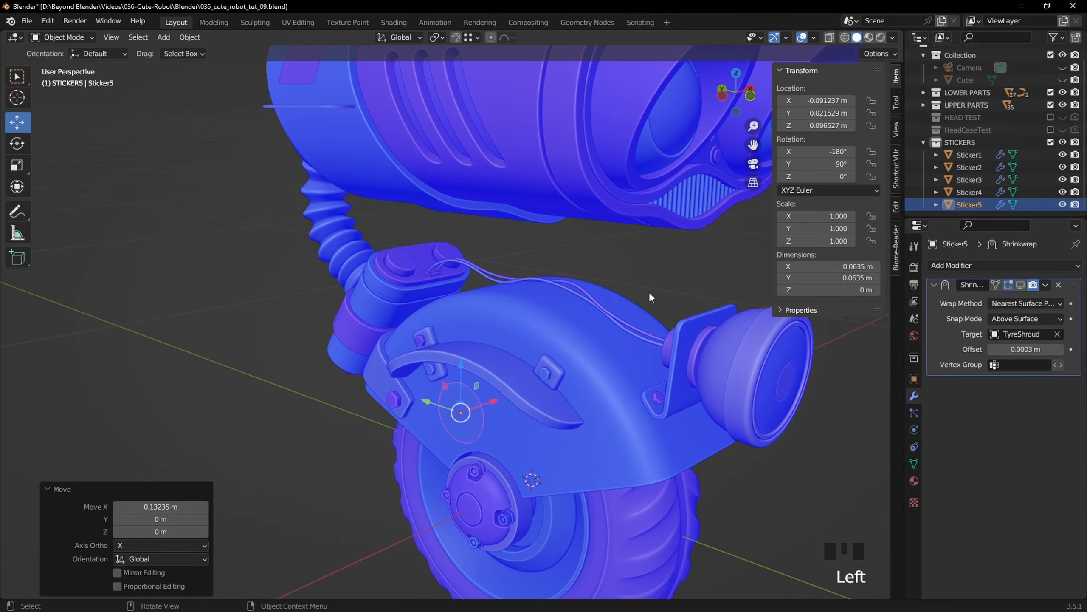
pyautogui.click(814, 38)
pyautogui.click(741, 283)
pyautogui.moveTo(532, 345); pyautogui.dragTo(467, 364, button='middle')
pyautogui.moveTo(481, 403); pyautogui.dragTo(491, 402)
# Step: Raise Sticker5 above the shroud to about Y -0.094 m, Z 0.223 m and lay it flat at 180° around Y
pyautogui.moveTo(557, 388); pyautogui.dragTo(741, 369, button='middle')
pyautogui.moveTo(434, 405); pyautogui.dragTo(546, 405)
pyautogui.moveTo(597, 356); pyautogui.dragTo(597, 368)
pyautogui.moveTo(655, 364); pyautogui.dragTo(552, 383, button='middle')
pyautogui.moveTo(550, 419); pyautogui.dragTo(549, 292)
pyautogui.moveTo(651, 276); pyautogui.dragTo(586, 277, button='middle')
pyautogui.moveTo(824, 153); pyautogui.dragTo(829, 154)
pyautogui.hotkey('ctrl', 'z')
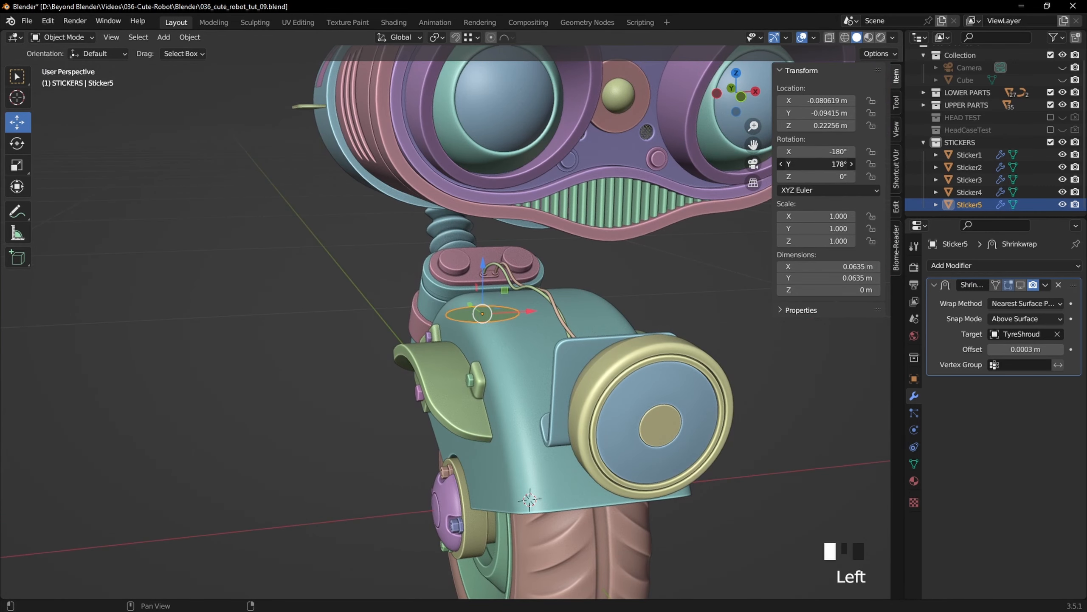
# Step: Shift Sticker5 back to about Y -0.067 m and tilt it in right view to about -198° around X
pyautogui.moveTo(535, 274); pyautogui.dragTo(650, 278, button='middle')
pyautogui.moveTo(548, 287); pyautogui.dragTo(517, 288)
pyautogui.press('KP_3')
pyautogui.scroll(3, 610, 282)
pyautogui.keyDown('shift'); pyautogui.moveTo(610, 282); pyautogui.dragTo(568, 330, button='middle'); pyautogui.keyUp('shift')
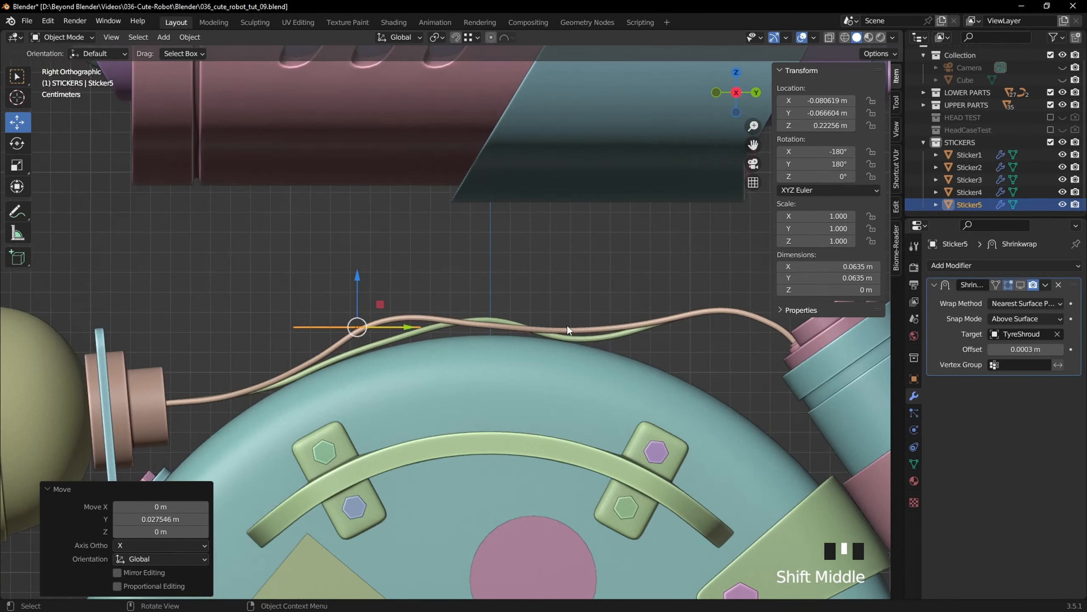
pyautogui.scroll(2, 565, 329)
pyautogui.press('r')
pyautogui.click(506, 256)
# Step: Move Sticker5 onto the shroud's curved top behind the headlight at about X -0.021 m, Y -0.122 m, Z 0.185 m
pyautogui.moveTo(338, 307); pyautogui.dragTo(333, 341)
pyautogui.click(336, 349)
pyautogui.moveTo(336, 349); pyautogui.dragTo(497, 367, button='middle')
pyautogui.click(497, 367)
pyautogui.moveTo(567, 354)
pyautogui.mouseDown(button='middle')
pyautogui.moveTo(538, 348)
pyautogui.moveTo(684, 342)
pyautogui.moveTo(697, 331)
pyautogui.moveTo(501, 341)
pyautogui.moveTo(322, 379)
pyautogui.moveTo(557, 343)
pyautogui.mouseUp(button='middle')
pyautogui.click(562, 343)
pyautogui.moveTo(614, 336); pyautogui.dragTo(595, 349)
pyautogui.moveTo(595, 349); pyautogui.dragTo(396, 376, button='middle')
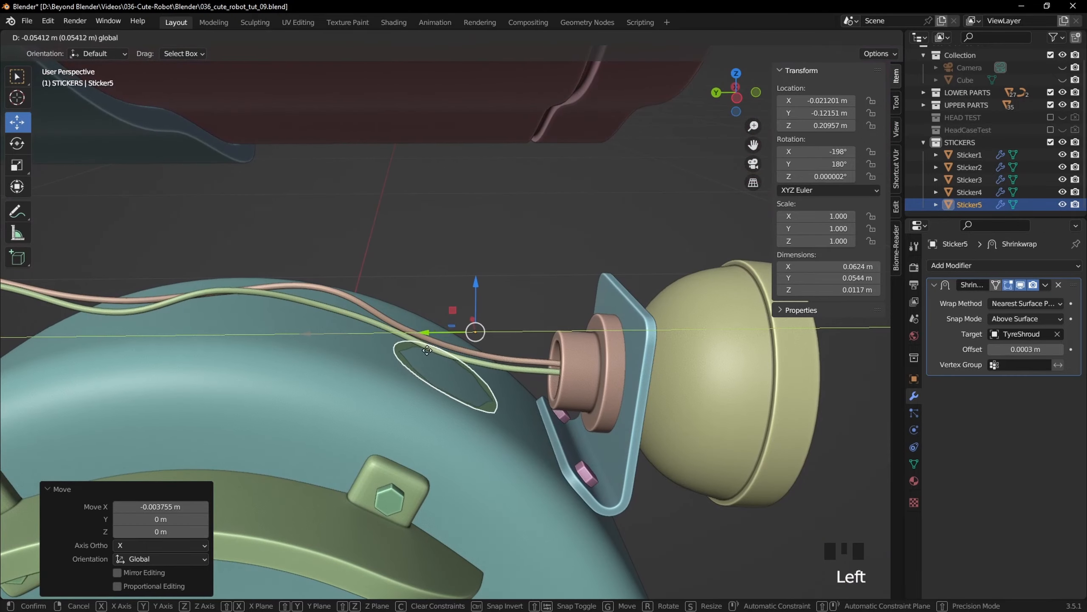
pyautogui.moveTo(428, 351); pyautogui.dragTo(429, 349)
# Step: Tilt Sticker5 to about -212° around X to follow the shroud's curve and show its Shrinkwrap in the viewport
pyautogui.press('KP_3')
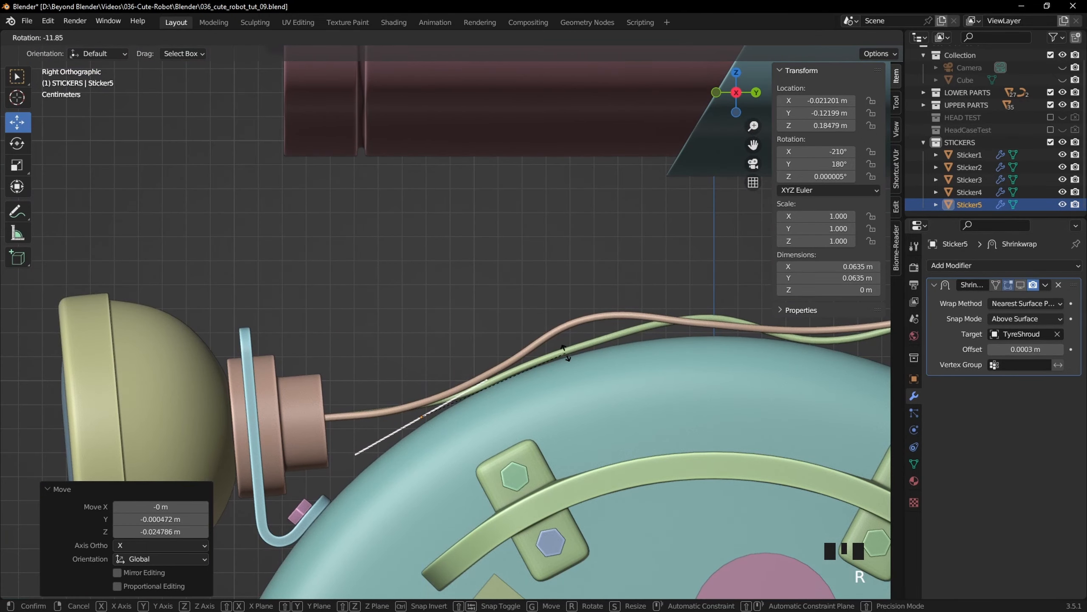
pyautogui.click(467, 285)
pyautogui.moveTo(467, 285); pyautogui.dragTo(702, 351, button='middle')
pyautogui.click(496, 377)
pyautogui.click(496, 377)
# Step: Inset Sticker5's face repeatedly into concentric rings and shade the object smooth
pyautogui.press('Tab')
pyautogui.moveTo(599, 274); pyautogui.dragTo(607, 310, button='middle')
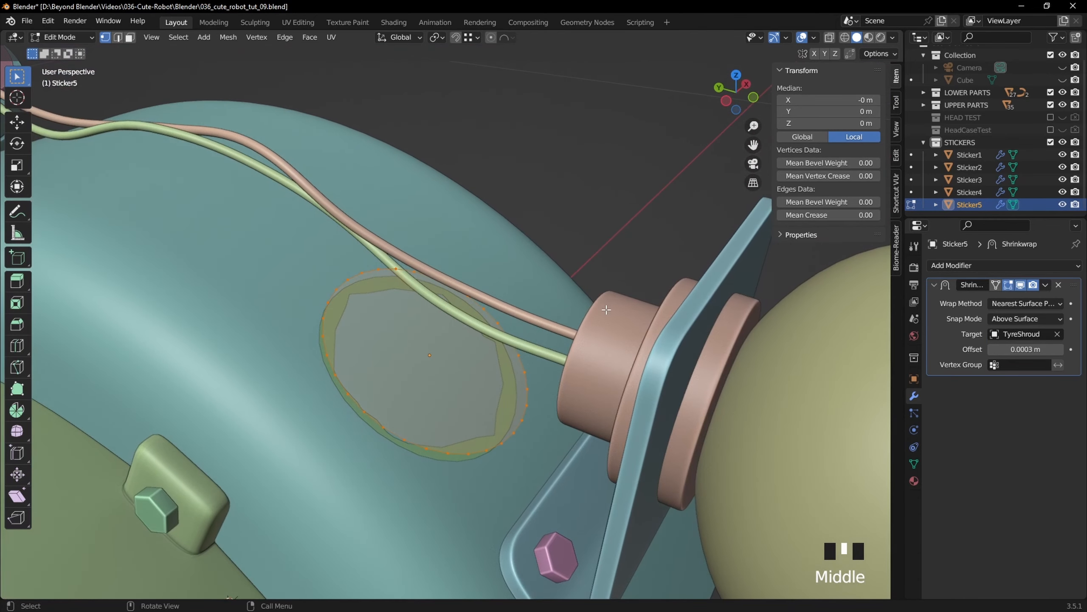
pyautogui.click(624, 208)
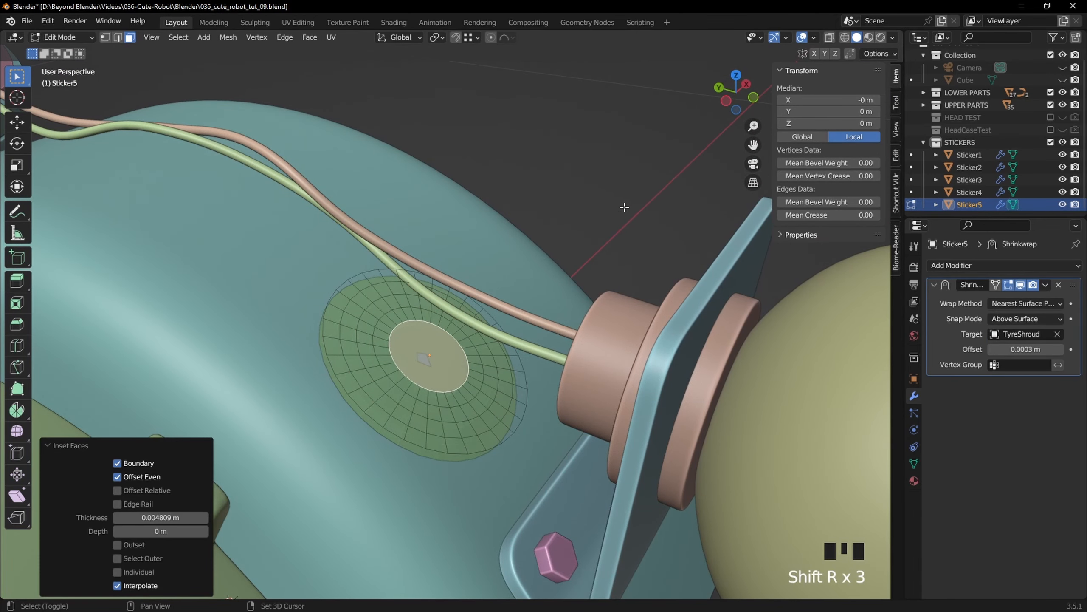
pyautogui.rightClick(539, 258)
pyautogui.press('Tab')
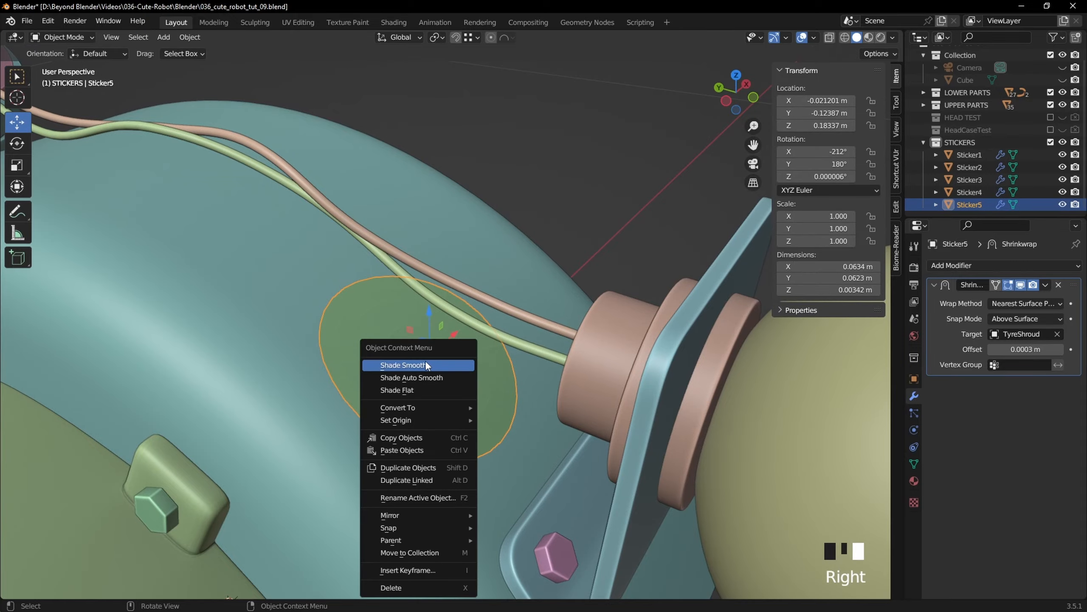
pyautogui.click(426, 365)
# Step: Nudge Sticker5 to about X -0.024 m and fine-tune its Y and Z position on the shroud's curve
pyautogui.scroll(-8, 469, 230)
pyautogui.moveTo(469, 230); pyautogui.dragTo(522, 321, button='middle')
pyautogui.scroll(4, 653, 369)
pyautogui.moveTo(522, 320); pyautogui.dragTo(538, 331, button='middle')
pyautogui.click(525, 333)
pyautogui.moveTo(548, 322)
pyautogui.mouseDown()
pyautogui.moveTo(521, 330)
pyautogui.moveTo(544, 329)
pyautogui.mouseUp()
pyautogui.moveTo(552, 329); pyautogui.dragTo(622, 318, button='middle')
pyautogui.scroll(3, 621, 318)
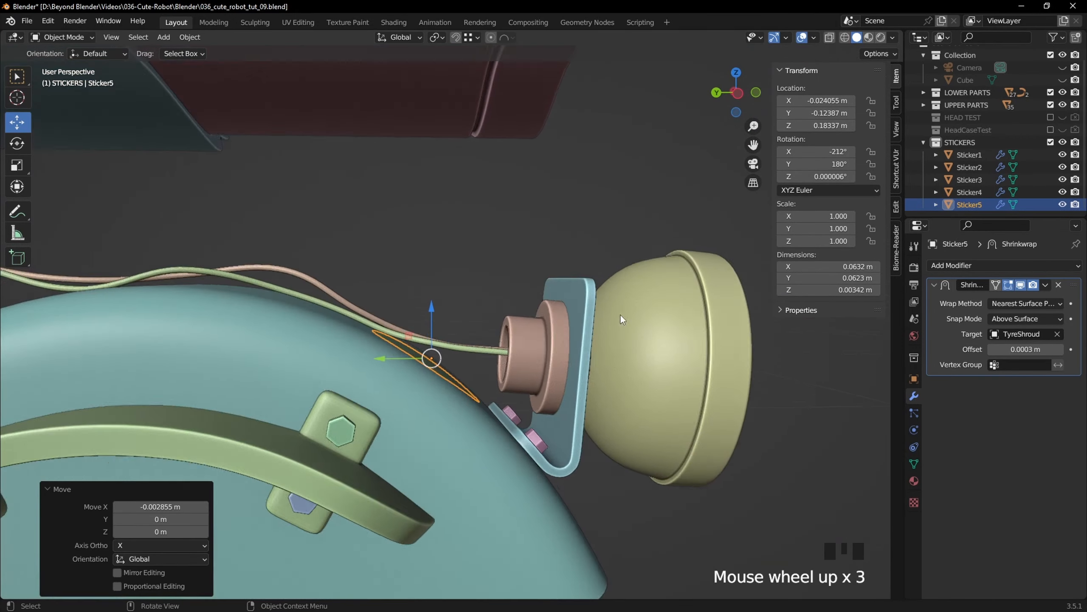
pyautogui.moveTo(398, 358); pyautogui.dragTo(405, 360)
pyautogui.moveTo(437, 319); pyautogui.dragTo(437, 323)
pyautogui.moveTo(441, 321); pyautogui.dragTo(437, 367, button='middle')
pyautogui.scroll(-6, 445, 364)
pyautogui.click(591, 338)
# Step: Duplicate Sticker3 and move the copy about -0.275 m along X to the wheel's other side
pyautogui.moveTo(591, 339); pyautogui.dragTo(662, 289, button='middle')
pyautogui.scroll(-2, 536, 332)
pyautogui.keyDown('shift'); pyautogui.moveTo(535, 332); pyautogui.dragTo(377, 311, button='middle'); pyautogui.keyUp('shift')
pyautogui.scroll(-3, 428, 335)
pyautogui.click(481, 381)
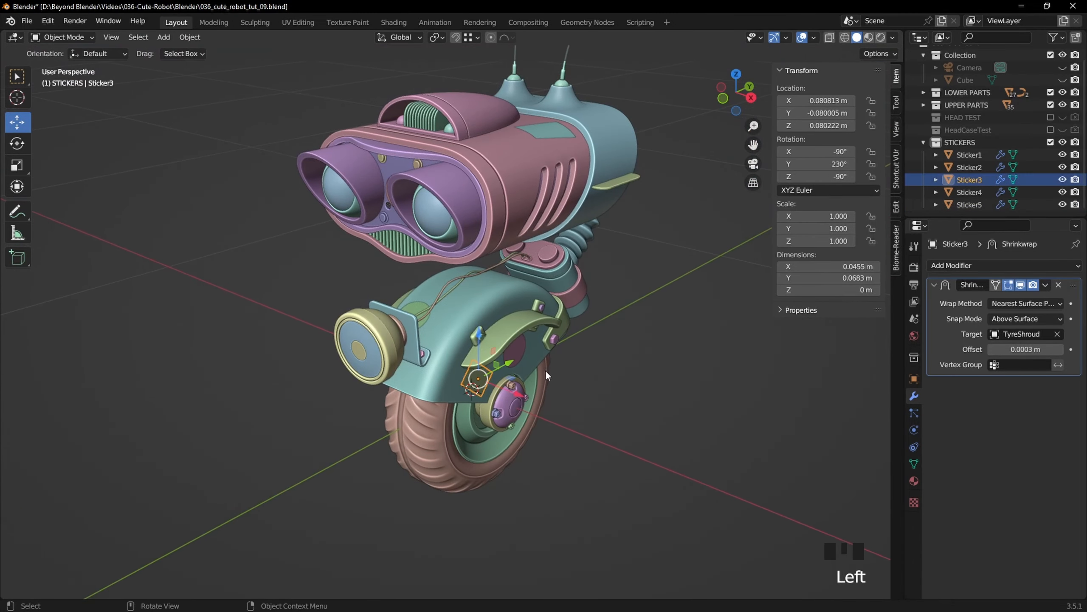
pyautogui.hotkey('shift', 'd')
pyautogui.rightClick(480, 381)
pyautogui.moveTo(505, 343); pyautogui.dragTo(580, 335, button='middle')
pyautogui.moveTo(558, 379); pyautogui.dragTo(419, 388)
pyautogui.moveTo(428, 381); pyautogui.dragTo(466, 372, button='middle')
# Step: Hide the Sticker3 copy's Shrinkwrap in the viewport and turn on the face orientation overlay
pyautogui.click(1021, 286)
pyautogui.moveTo(634, 240); pyautogui.dragTo(707, 227, button='middle')
pyautogui.click(813, 38)
pyautogui.click(741, 283)
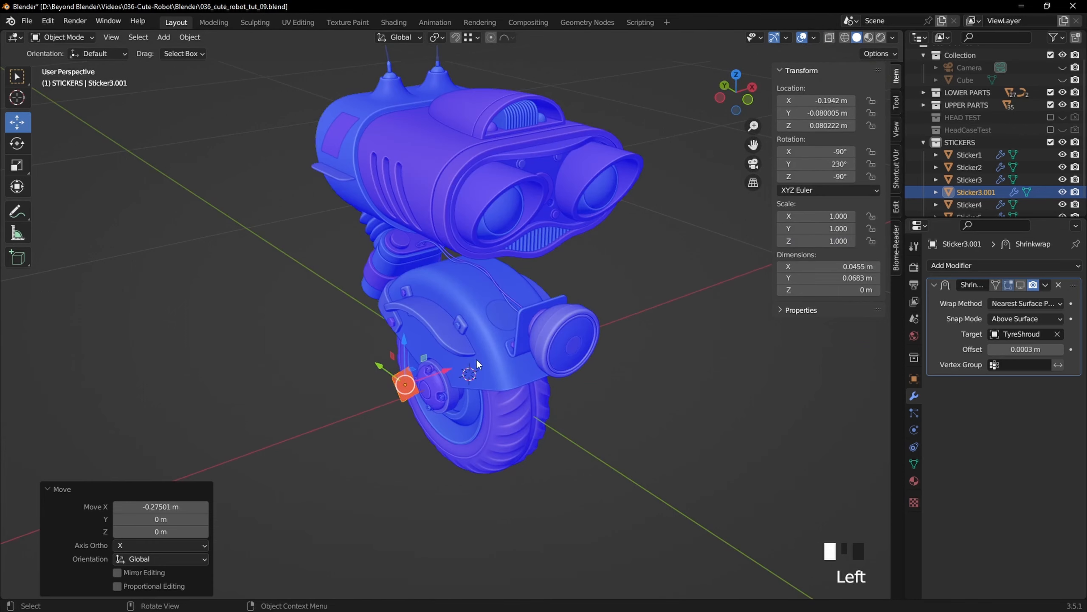
# Step: Rotate the Sticker3 copy -180° around its local X axis and hide the face orientation overlay
pyautogui.moveTo(415, 56); pyautogui.dragTo(362, 51, button='middle')
pyautogui.click(17, 144)
pyautogui.moveTo(469, 250); pyautogui.dragTo(512, 246, button='middle')
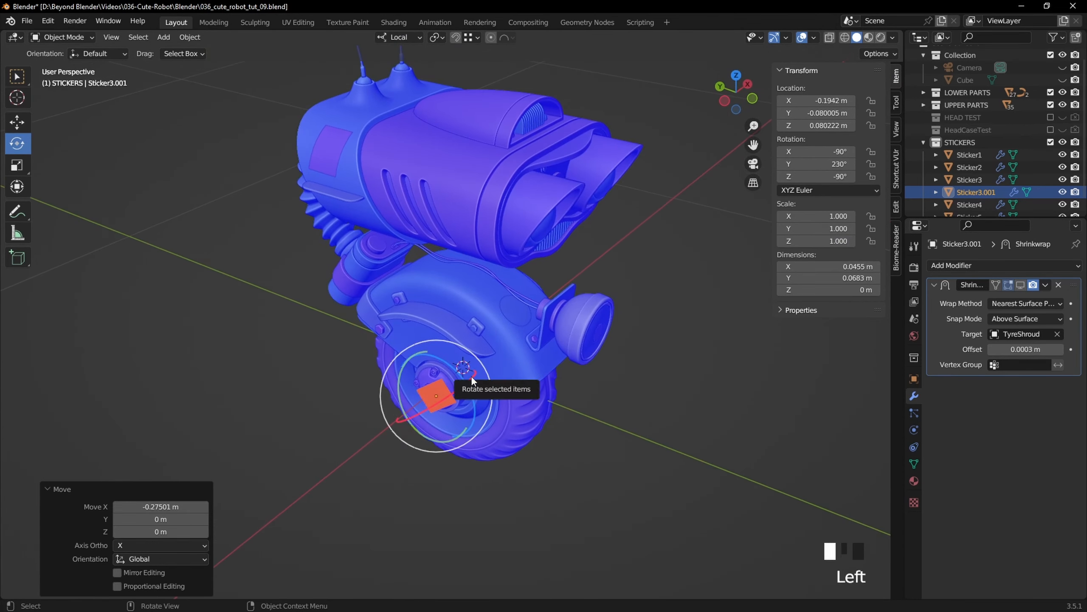
pyautogui.keyDown('ctrl'); pyautogui.moveTo(411, 406); pyautogui.dragTo(410, 404); pyautogui.keyUp('ctrl')
pyautogui.moveTo(418, 405); pyautogui.dragTo(519, 377, button='middle')
pyautogui.click(17, 122)
pyautogui.moveTo(385, 300); pyautogui.dragTo(428, 293, button='middle')
pyautogui.click(814, 38)
pyautogui.click(741, 283)
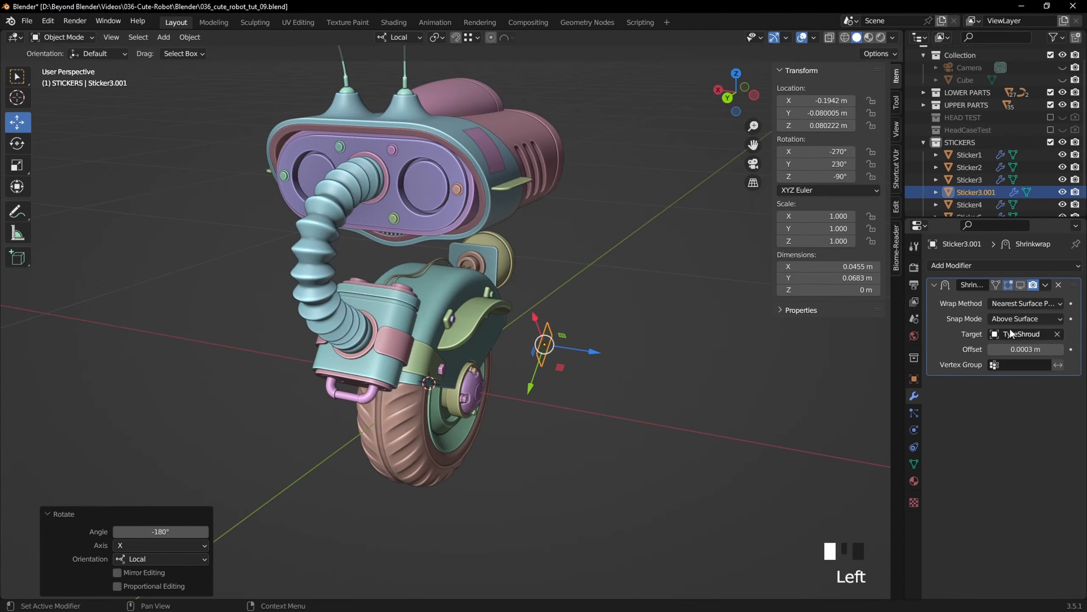
# Step: Place the Sticker3 copy on the shroud's flat side at about Y -0.011 m, Z 0.098 m, rotated to 192° around Y, with Shrinkwrap shown
pyautogui.scroll(4, 662, 322)
pyautogui.moveTo(662, 322); pyautogui.dragTo(601, 454, button='middle')
pyautogui.moveTo(500, 450); pyautogui.dragTo(441, 449, button='middle')
pyautogui.moveTo(445, 441); pyautogui.dragTo(354, 439)
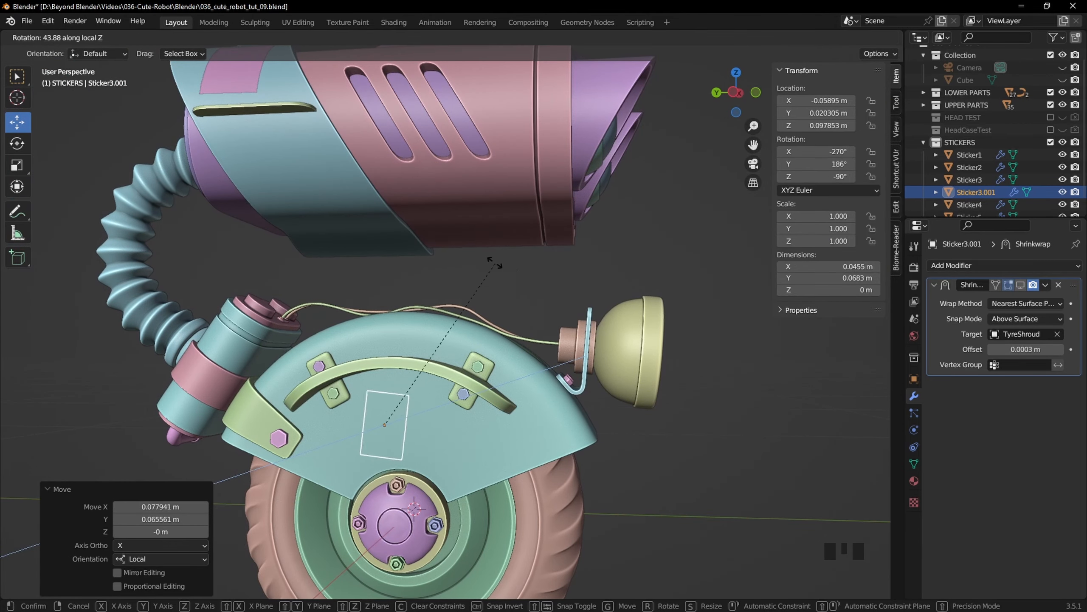
pyautogui.moveTo(440, 420); pyautogui.dragTo(685, 326, button='middle')
pyautogui.moveTo(854, 347); pyautogui.dragTo(565, 371, button='middle')
pyautogui.click(1021, 285)
# Step: Rename the Sticker3 copy on the shroud's side as Sticker6
pyautogui.click(567, 372)
pyautogui.scroll(4, 406, 311)
pyautogui.keyDown('shift'); pyautogui.moveTo(404, 309); pyautogui.dragTo(400, 294, button='middle'); pyautogui.keyUp('shift')
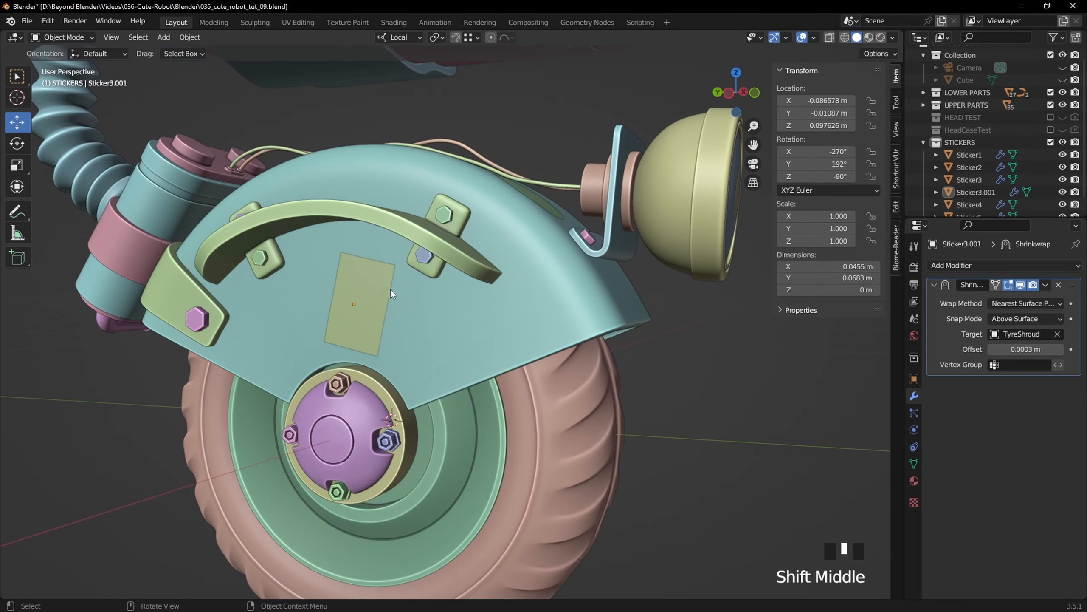
pyautogui.write('6')
pyautogui.press('Return')
pyautogui.keyDown('shift'); pyautogui.moveTo(527, 302); pyautogui.dragTo(543, 310, button='middle'); pyautogui.keyUp('shift')
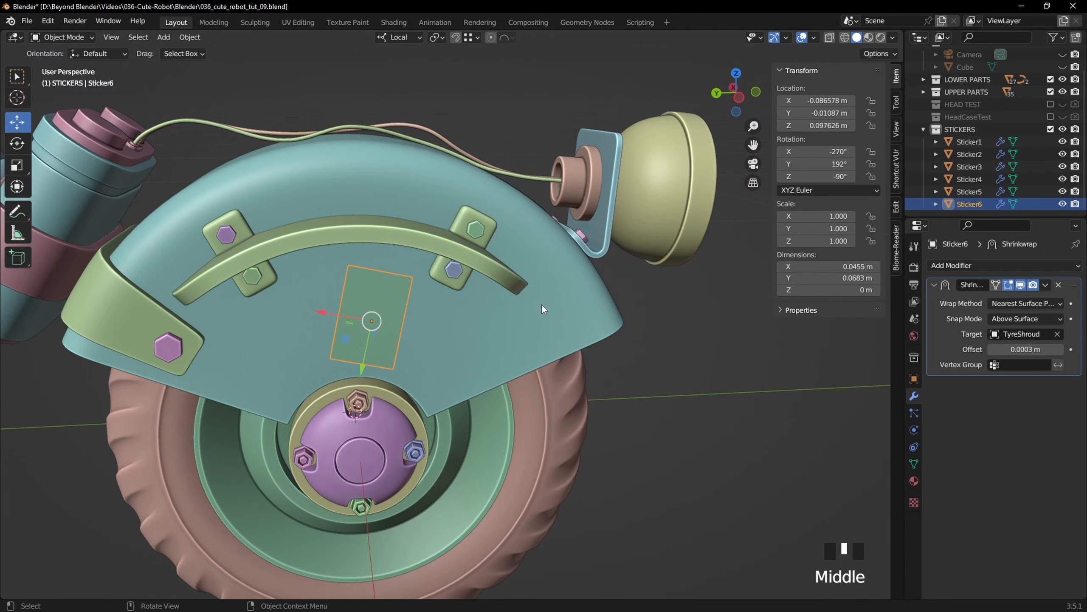
# Step: Duplicate Sticker6 toward the shroud's front at about Y -0.084 m and scale the copy's mesh to a square about 0.046 m wide
pyautogui.moveTo(325, 319); pyautogui.dragTo(426, 319)
pyautogui.press('Tab')
pyautogui.moveTo(426, 319); pyautogui.dragTo(3, 166, button='middle')
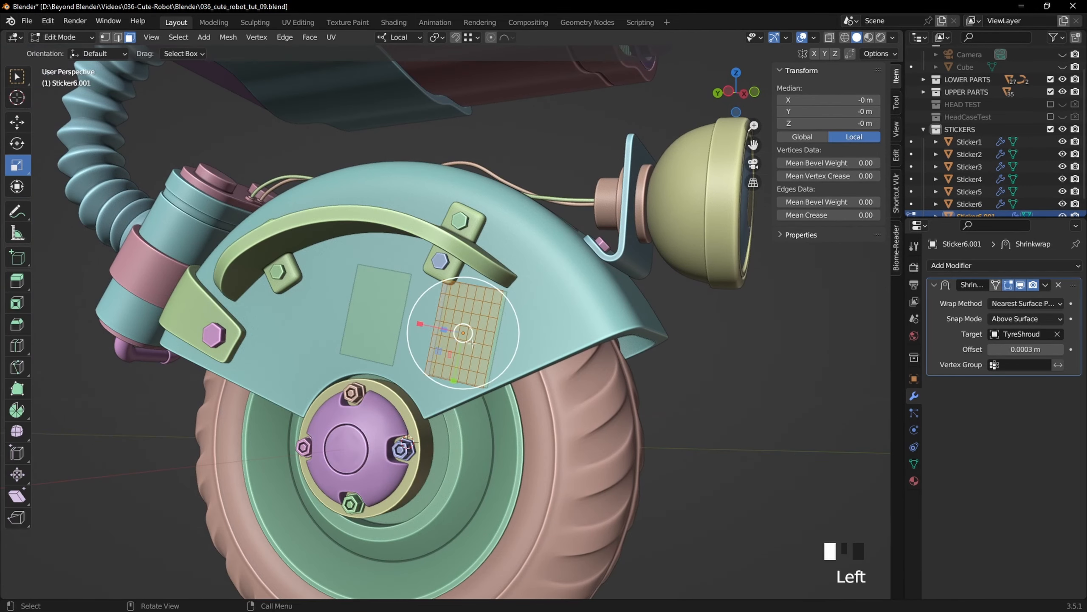
pyautogui.moveTo(558, 356); pyautogui.dragTo(583, 358, button='middle')
pyautogui.click(95, 169)
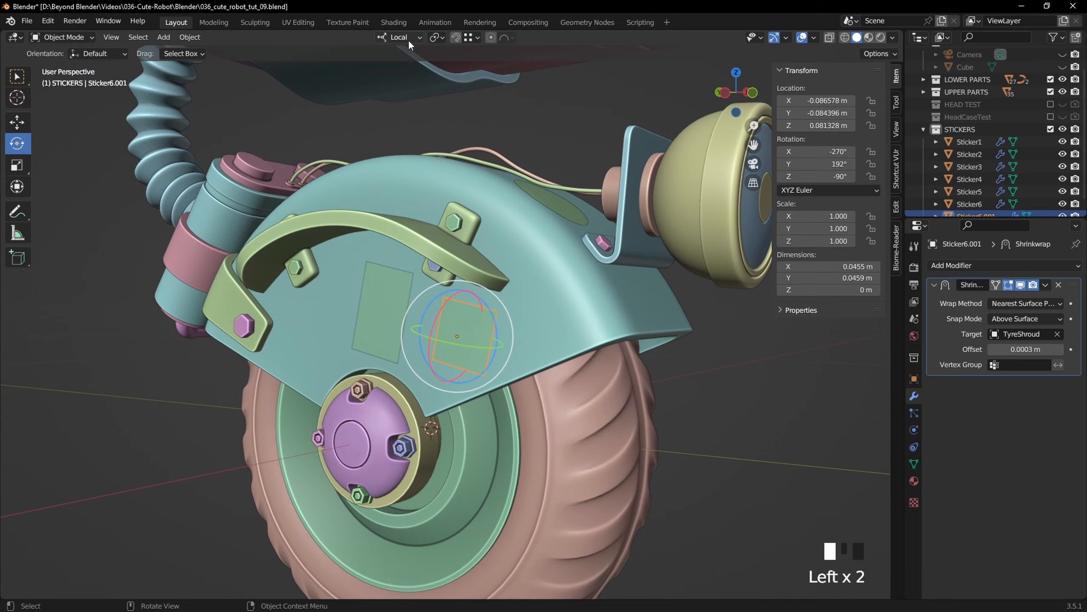
# Step: Rotate the square sticker -30.3° around local Z and move it to about Y -0.144 m, Z 0.100 m near the shroud's front
pyautogui.moveTo(467, 305); pyautogui.dragTo(491, 307, button='middle')
pyautogui.moveTo(441, 337); pyautogui.dragTo(467, 336)
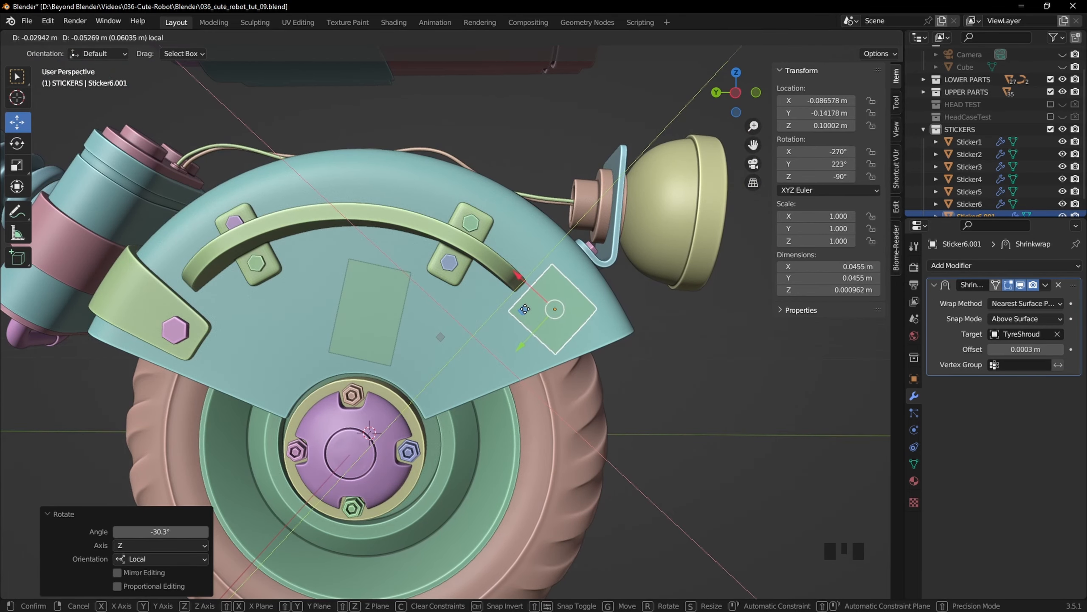
pyautogui.moveTo(525, 309); pyautogui.dragTo(525, 309)
pyautogui.moveTo(694, 302); pyautogui.dragTo(650, 333, button='middle')
pyautogui.click(681, 343)
# Step: Check the square sticker's mesh in Edit Mode and shift the object inward to about X -0.080 m, toggling its Shrinkwrap display around the move
pyautogui.click(550, 306)
pyautogui.press('Tab')
pyautogui.scroll(3, 617, 303)
pyautogui.rightClick(616, 303)
pyautogui.click(615, 302)
pyautogui.press('Tab')
pyautogui.press('KP_1')
pyautogui.click(1021, 285)
pyautogui.scroll(4, 368, 291)
pyautogui.moveTo(342, 285); pyautogui.dragTo(363, 285)
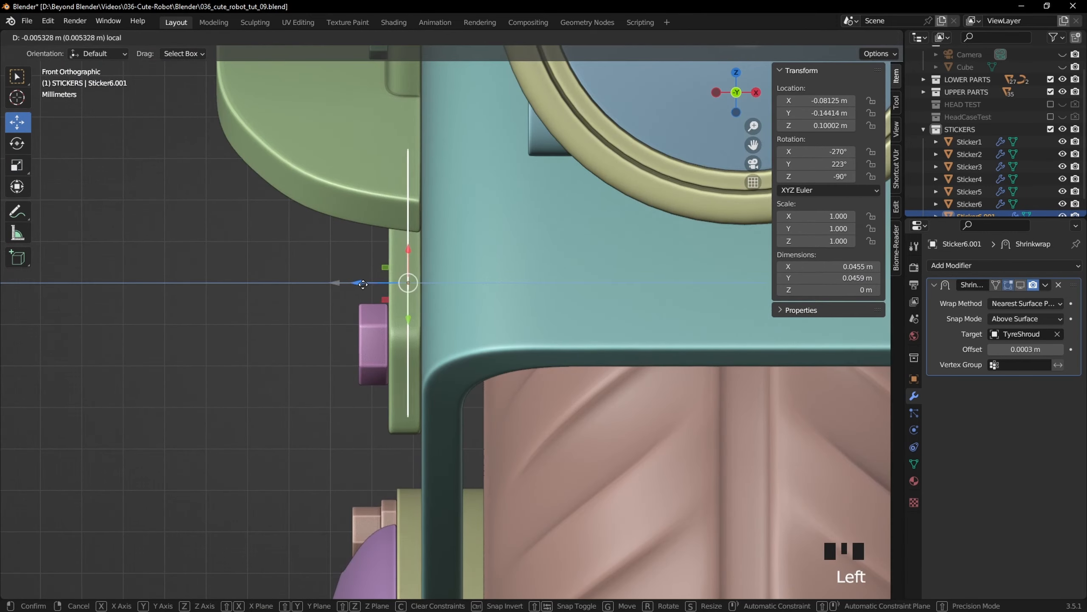
pyautogui.click(1022, 285)
pyautogui.moveTo(633, 248); pyautogui.dragTo(531, 292, button='middle')
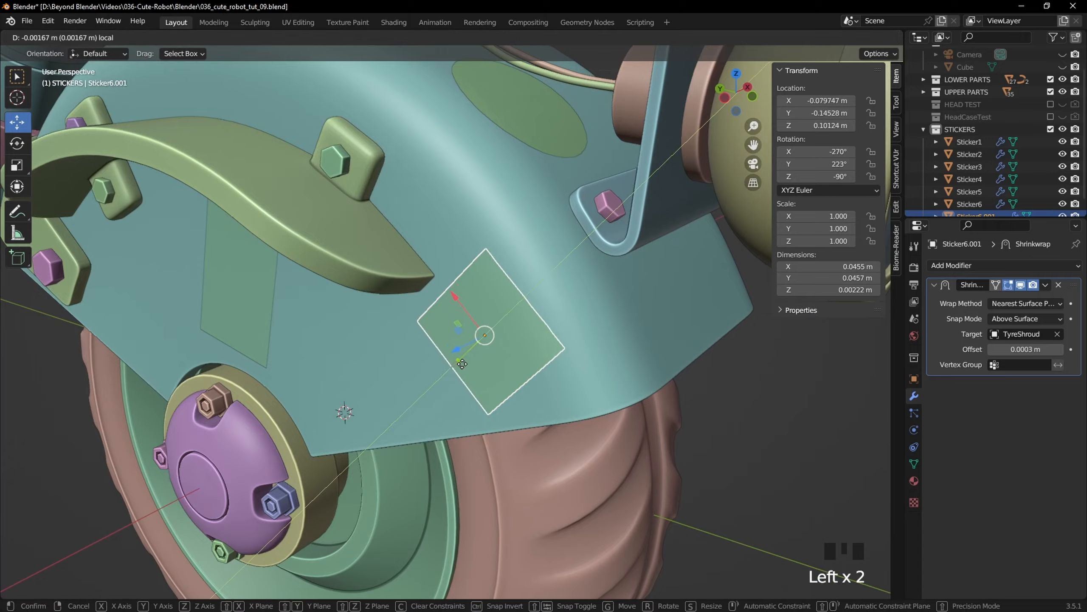
# Step: Fine-tune the square sticker's position on the shroud's front to about Y -0.138 m, Z 0.097 m
pyautogui.moveTo(462, 363); pyautogui.dragTo(474, 351)
pyautogui.moveTo(612, 336); pyautogui.dragTo(555, 339, button='middle')
pyautogui.moveTo(445, 334); pyautogui.dragTo(501, 315, button='middle')
pyautogui.moveTo(460, 312); pyautogui.dragTo(444, 334)
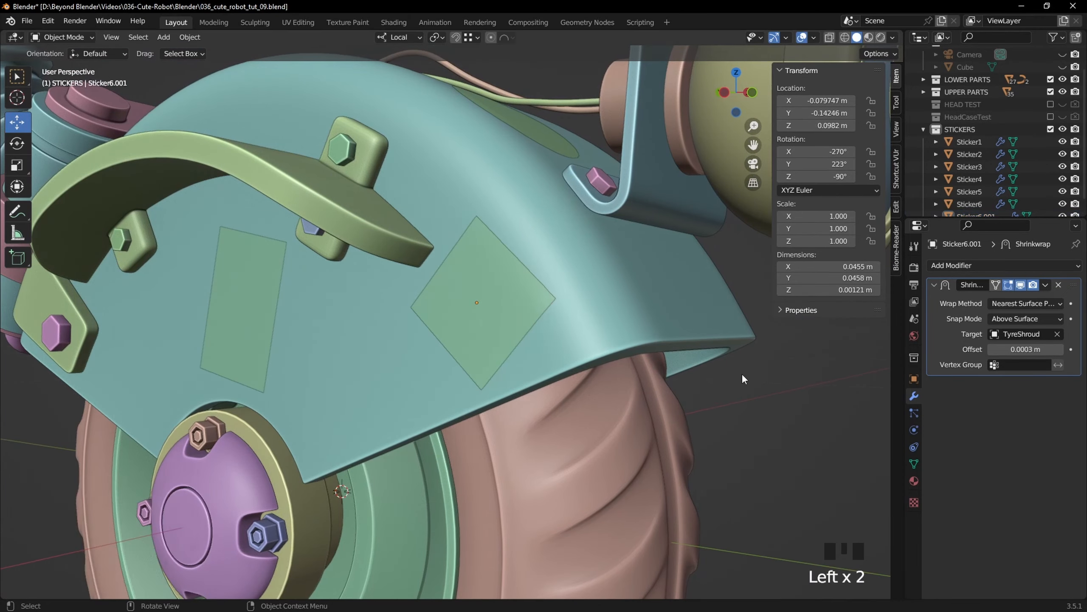
pyautogui.scroll(-3, 743, 376)
pyautogui.moveTo(702, 372); pyautogui.dragTo(747, 368, button='middle')
pyautogui.click(482, 298)
pyautogui.moveTo(460, 274); pyautogui.dragTo(458, 272)
pyautogui.moveTo(455, 345); pyautogui.dragTo(458, 346)
pyautogui.scroll(-3, 651, 355)
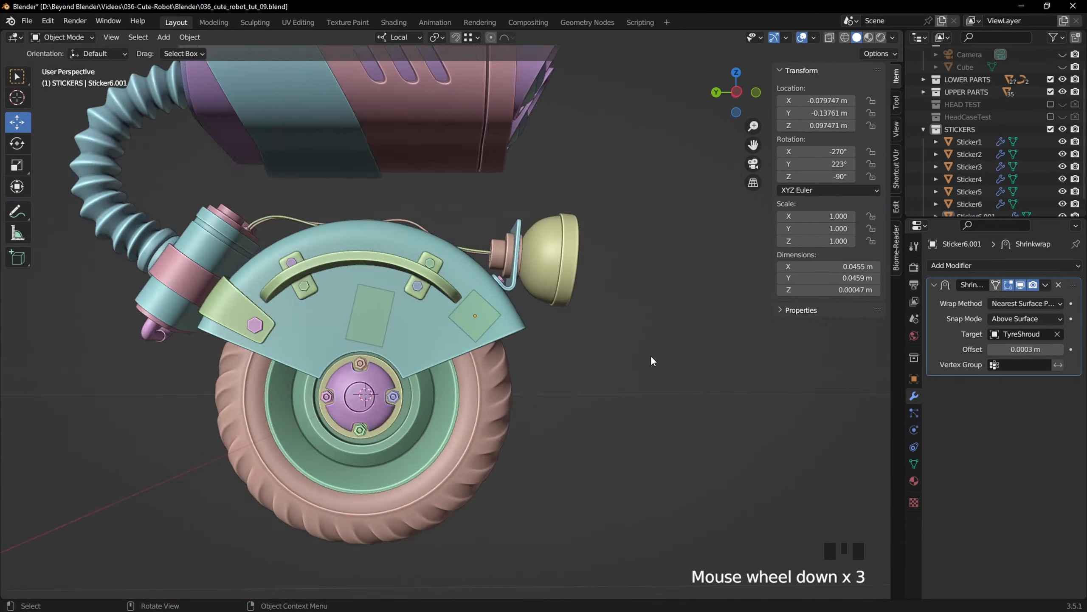
# Step: Switch the viewport's solid shading to plain grey and view the whole robot
pyautogui.scroll(-2, 642, 368)
pyautogui.moveTo(643, 369); pyautogui.dragTo(501, 360, button='middle')
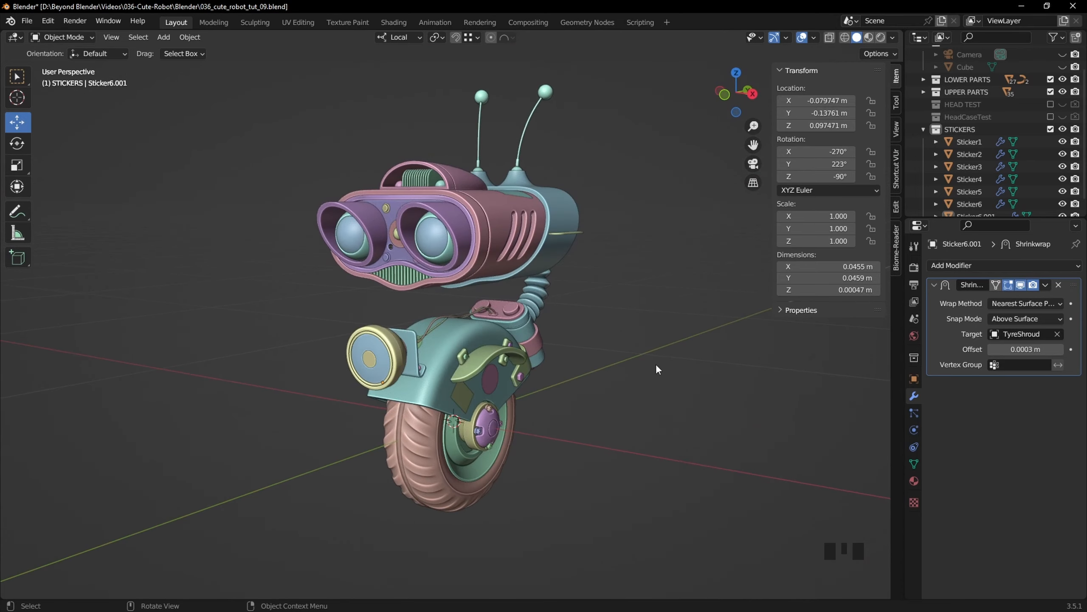
pyautogui.click(893, 38)
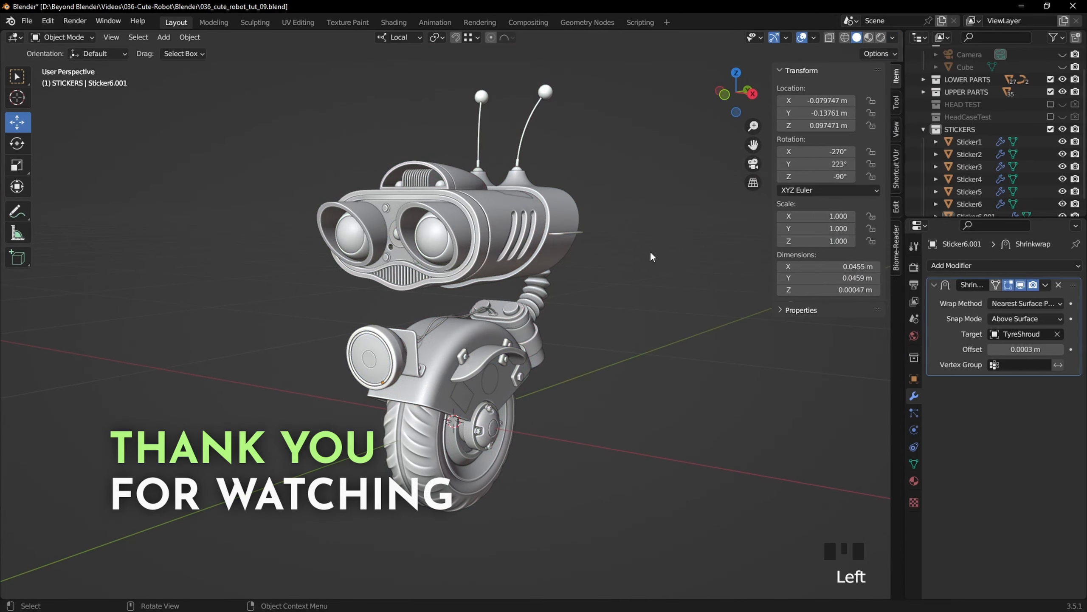
pyautogui.moveTo(651, 282); pyautogui.dragTo(599, 284, button='middle')
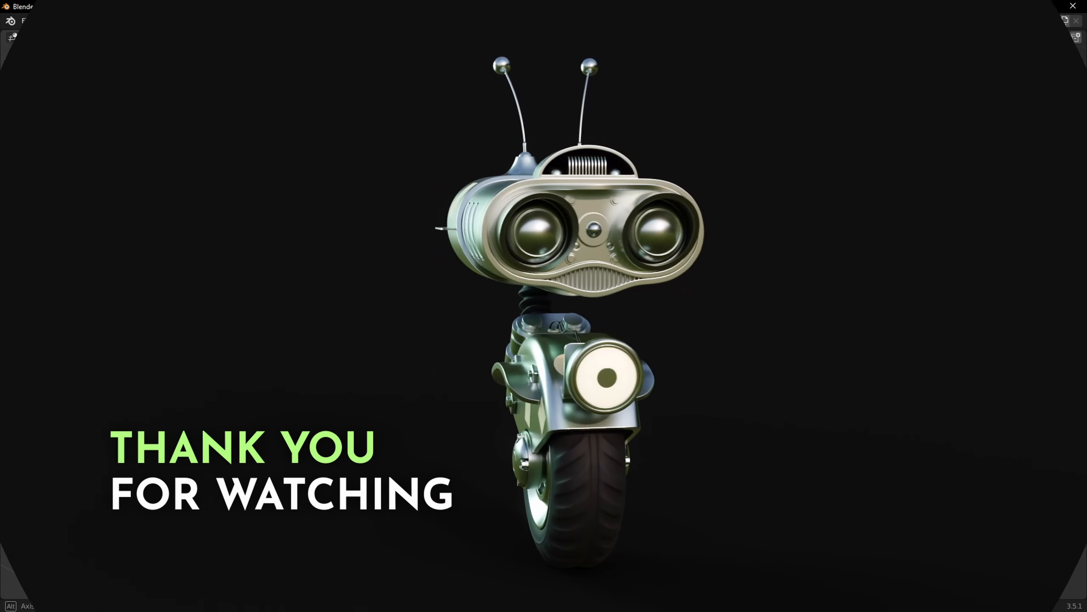